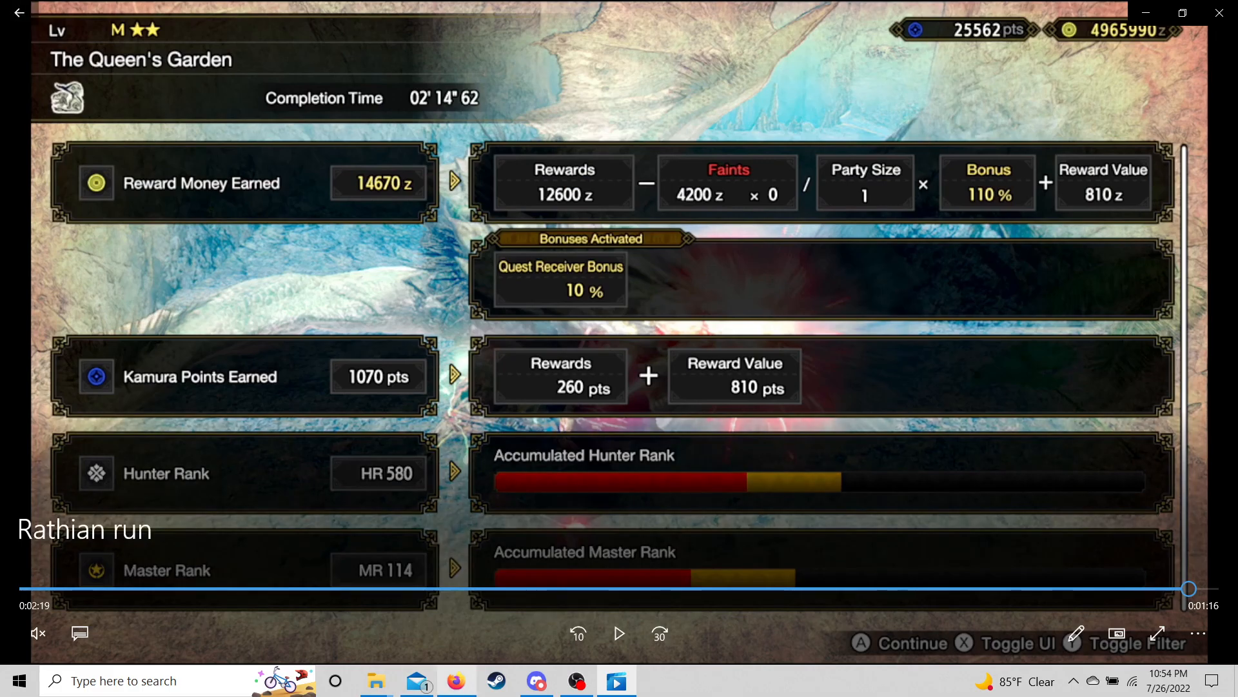
- Switch from the Rathian video to Photopea's 1280×720 New Project dialog in Firefox
left_click(457, 680)
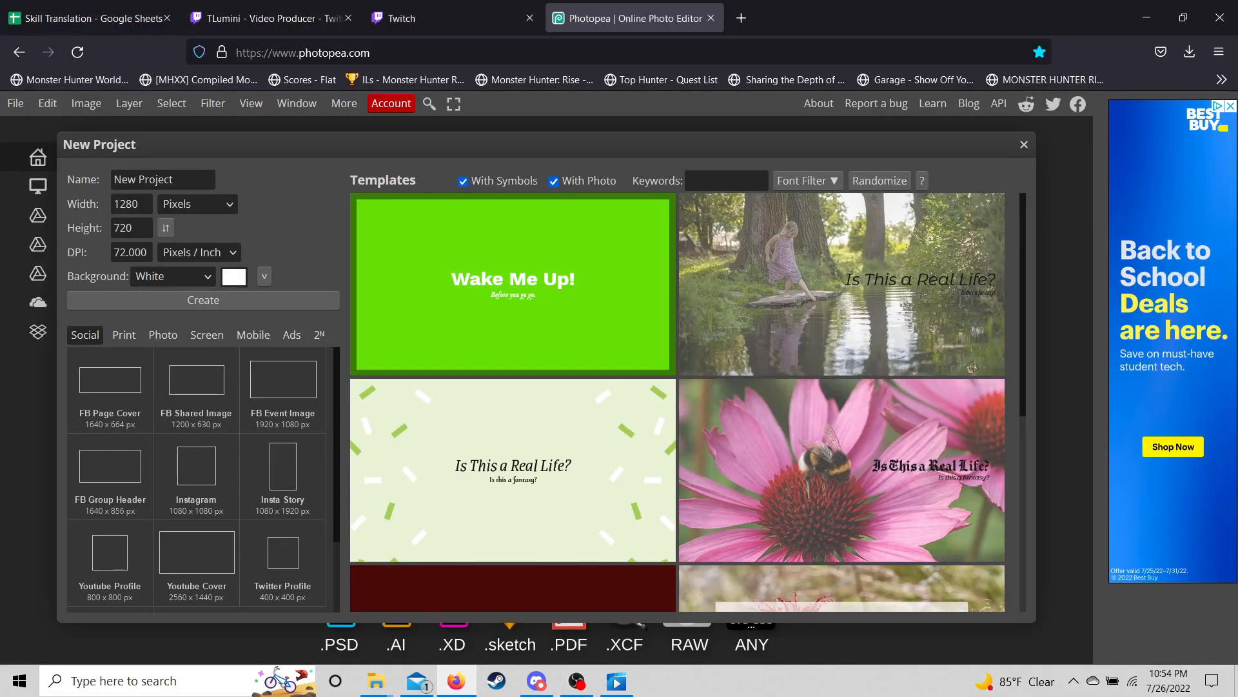
- Create a 1280×720 project named 'Rathian' with a Black background, then open a new browser tab
left_click(181, 180)
key("ctrl+a")
key("BackSpace")
type("Rathian")
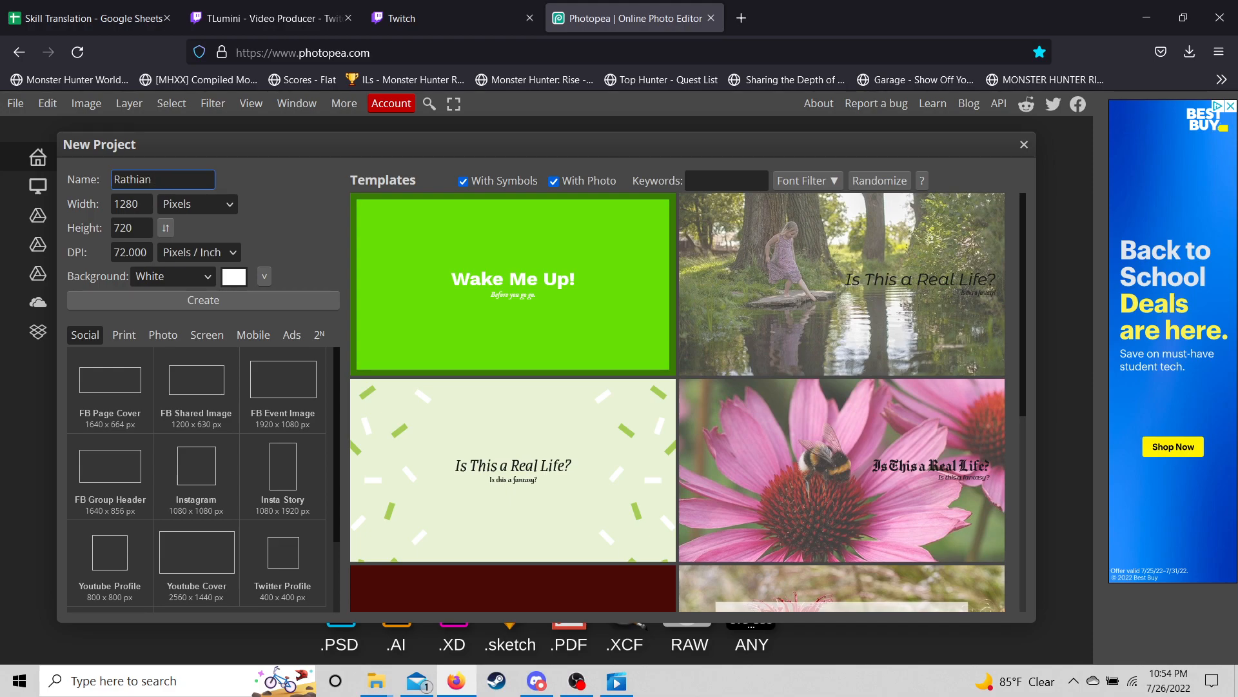
left_click(193, 277)
left_click(192, 317)
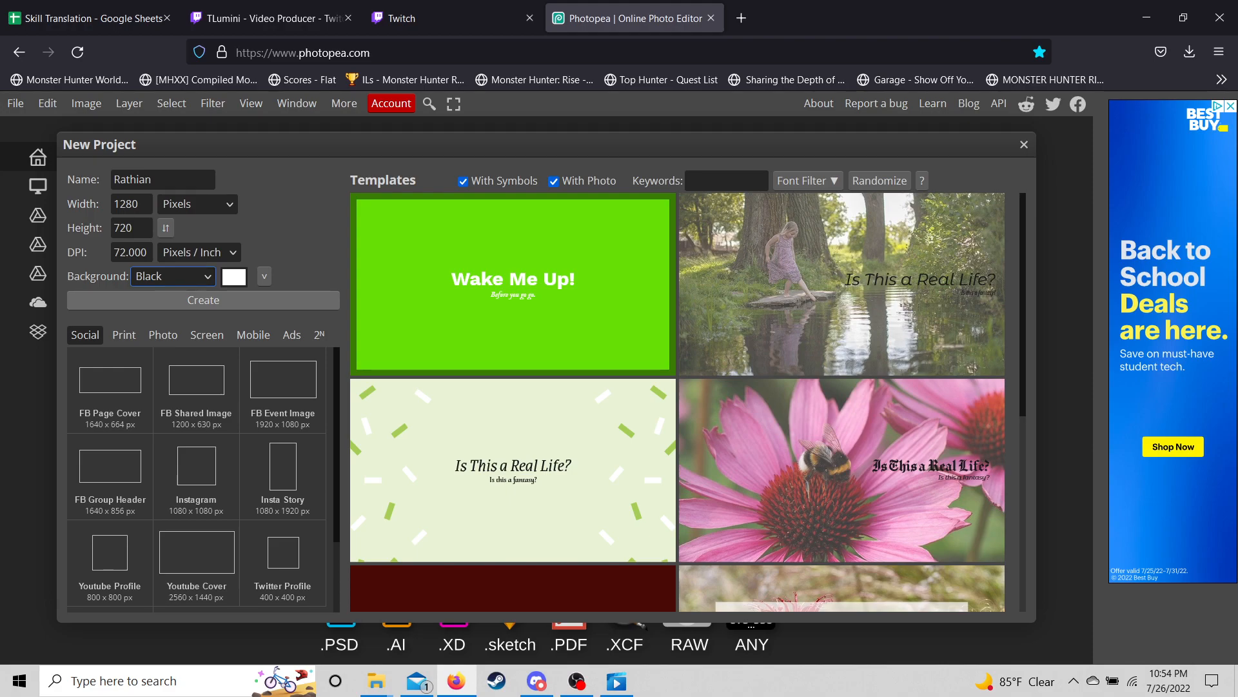
left_click(203, 300)
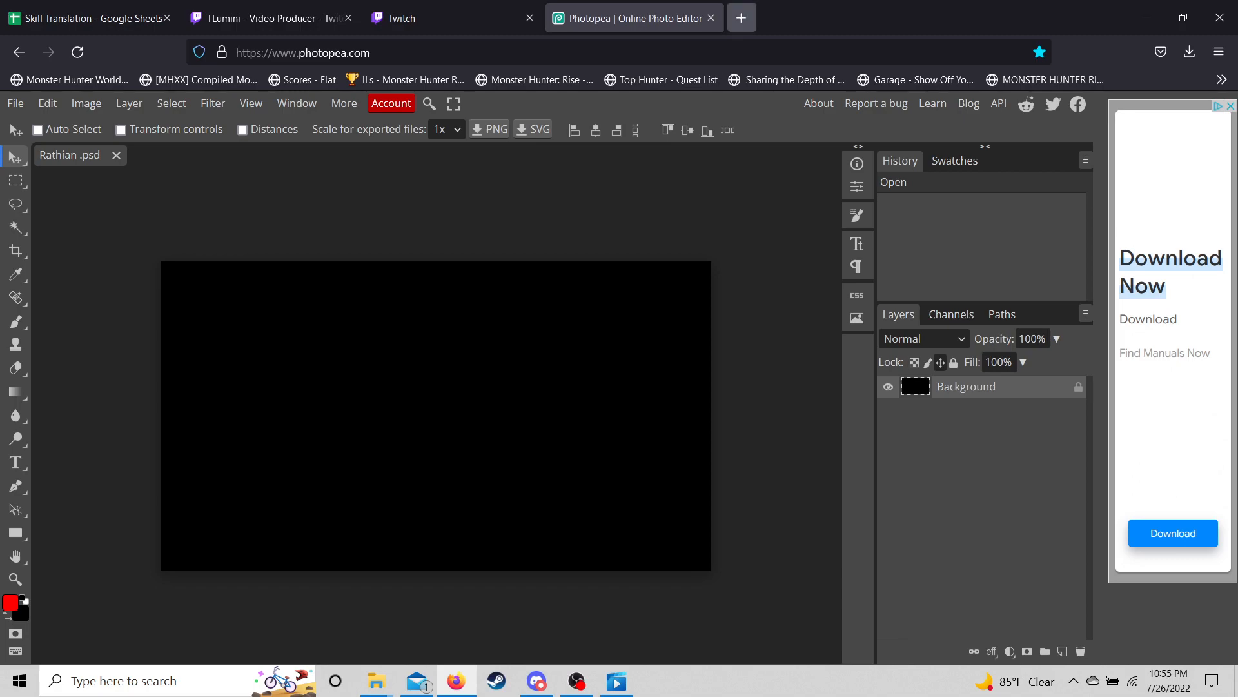
left_click(742, 18)
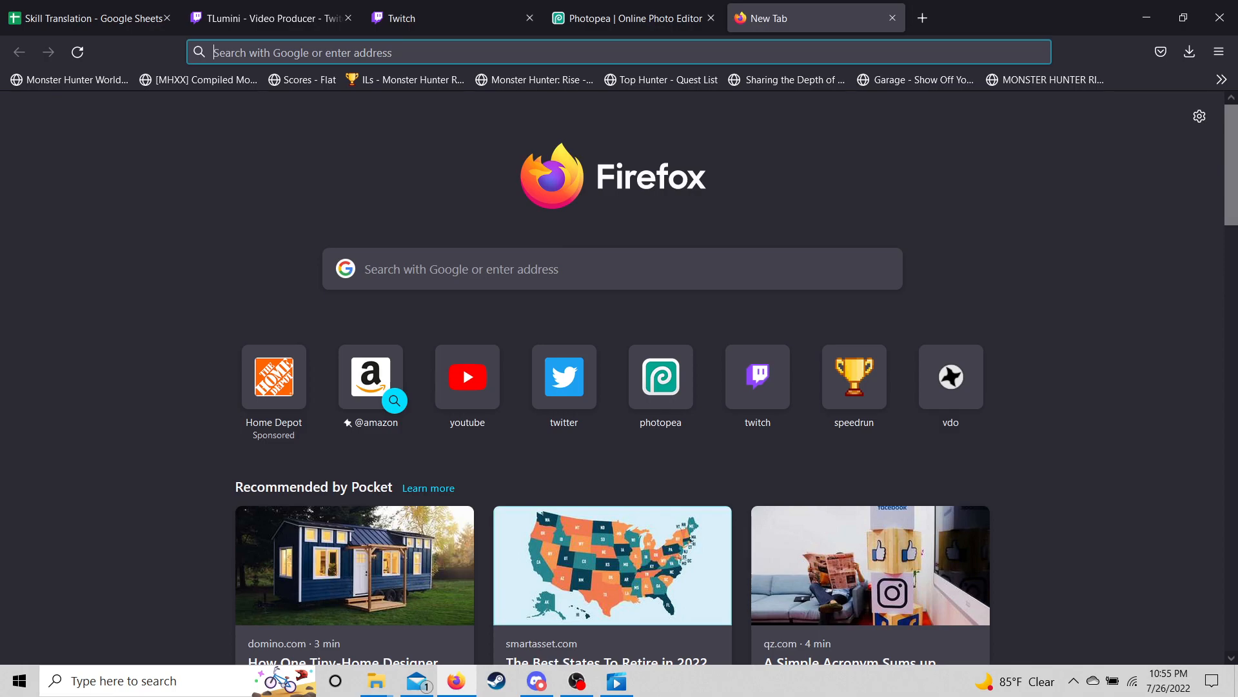
- Search Google for 'queen of england' and show the image results
type("queen of i")
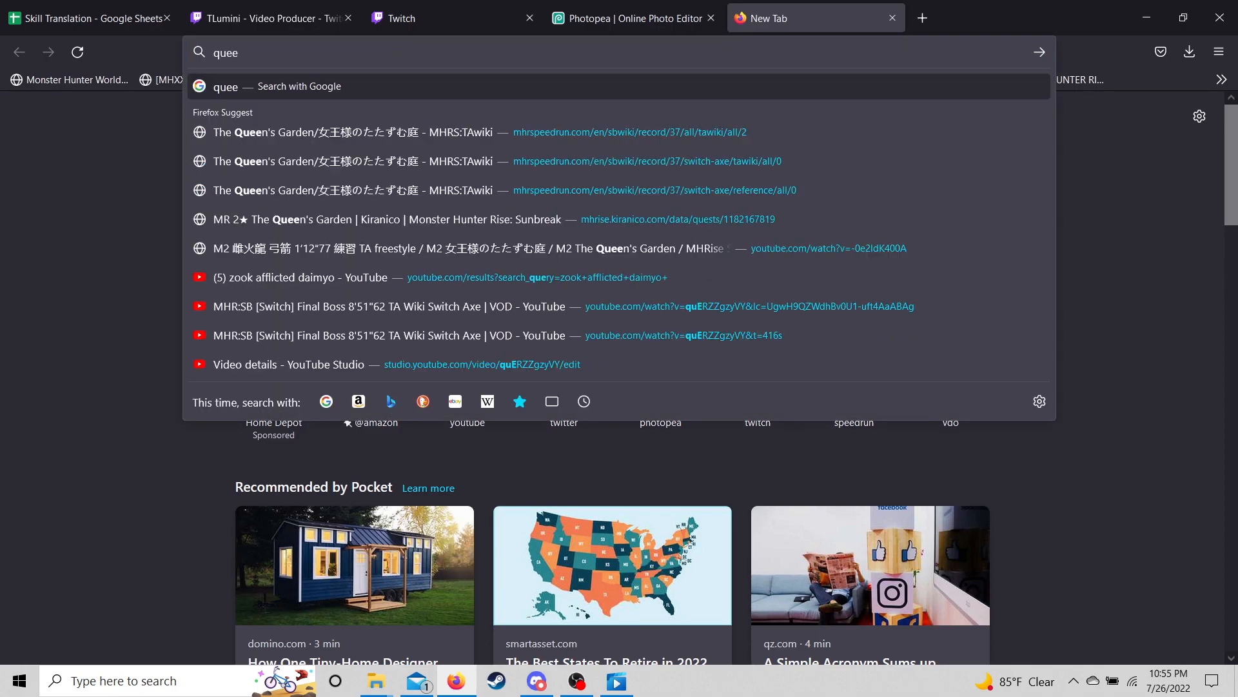
key("BackSpace")
type("engl")
key("BackSpace")
key("BackSpace")
type("gland")
key("Return")
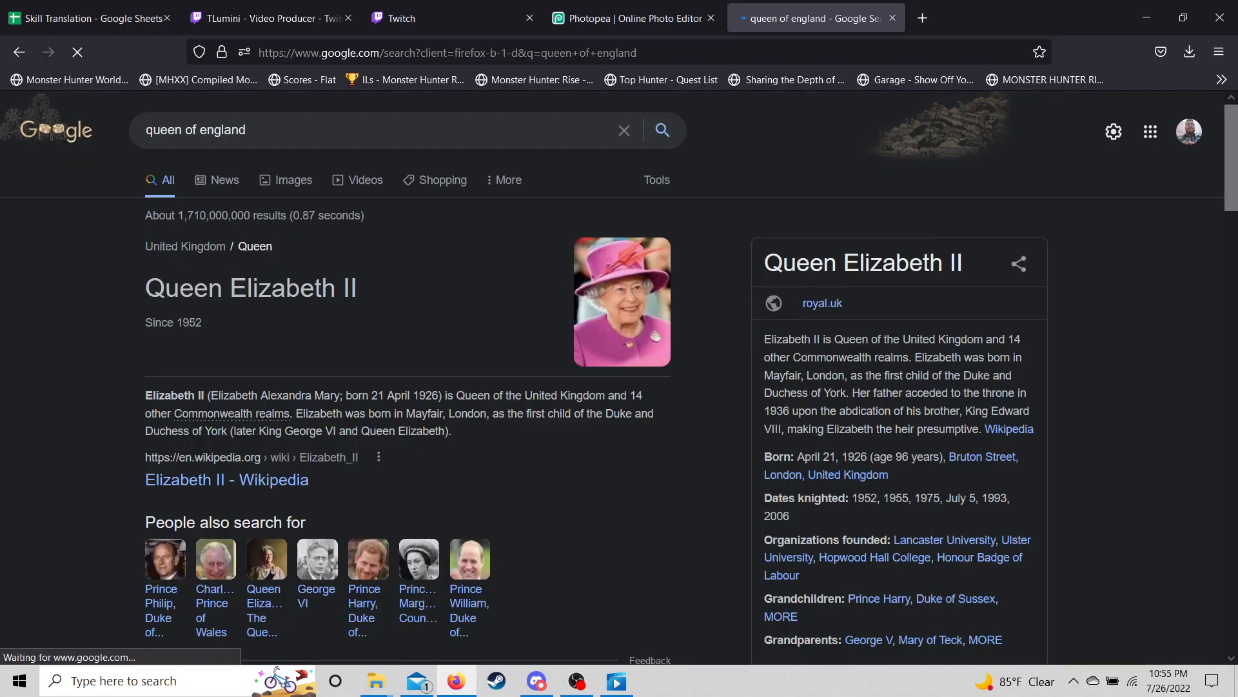
left_click(286, 180)
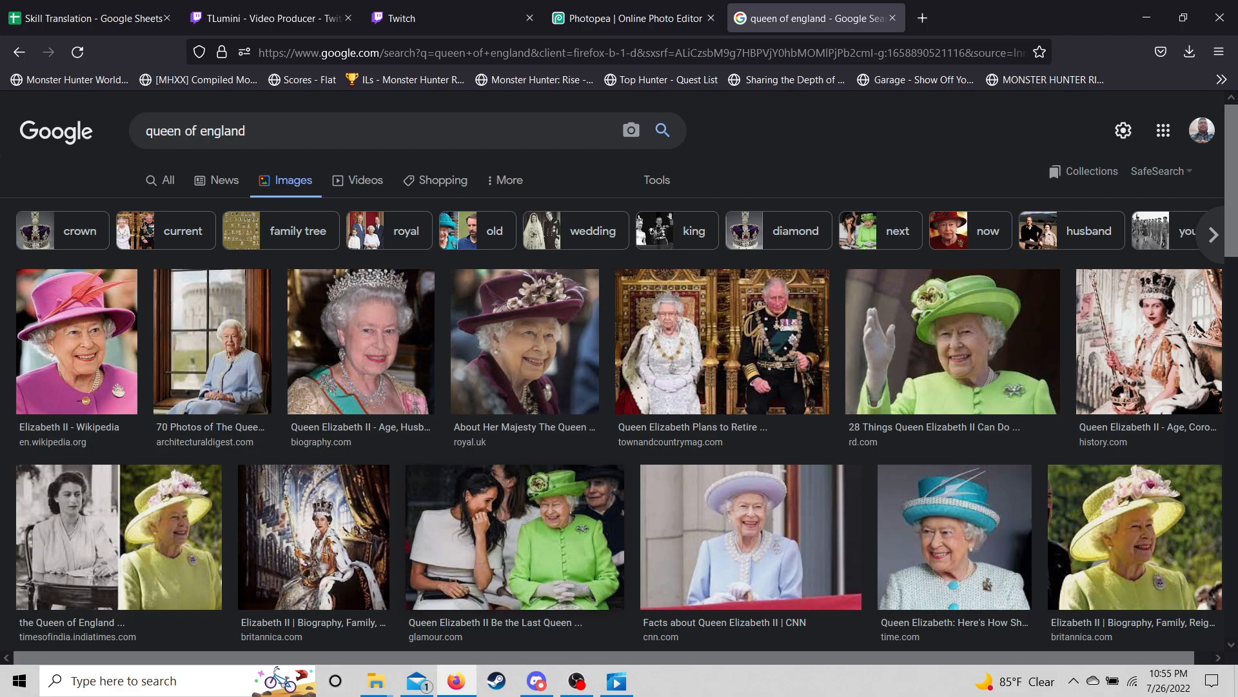
- Browse the results, then clear the 'queen of england' query from the search box
scroll(613, 370, "down", 5)
scroll(613, 370, "up", 5)
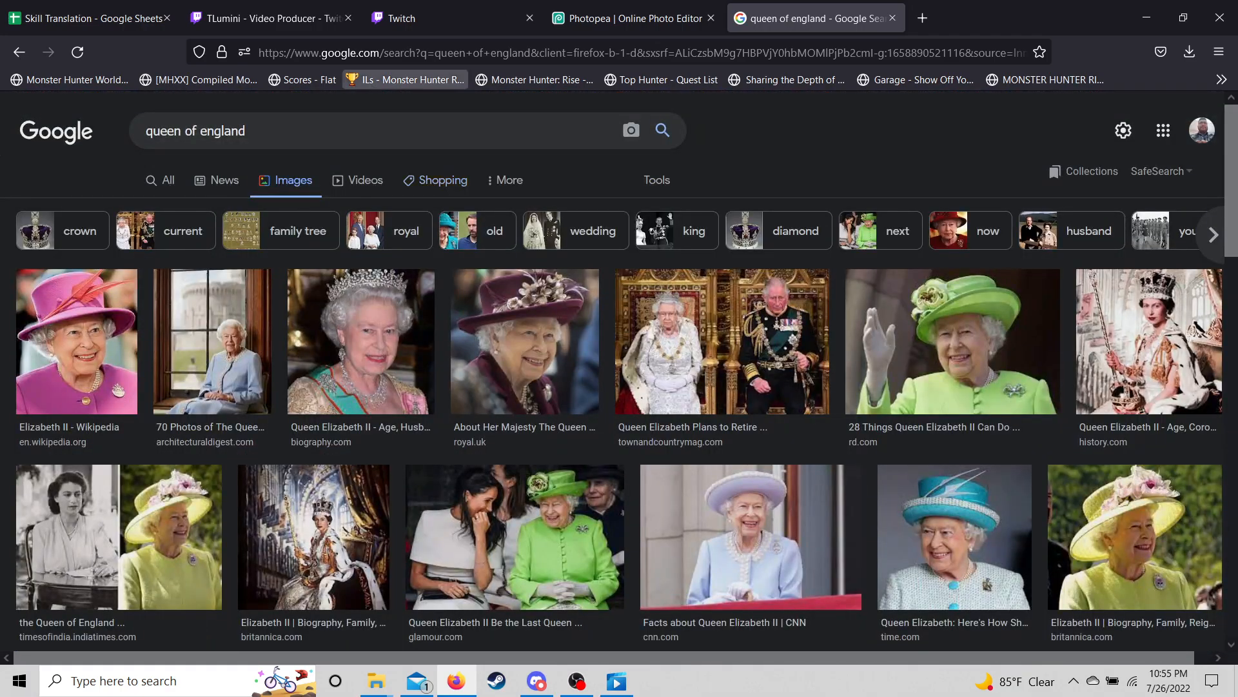
left_click(361, 131)
key("BackSpace")
key("BackSpace")
key("BackSpace")
key("BackSpace")
key("BackSpace")
key("BackSpace")
key("BackSpace")
key("BackSpace")
key("BackSpace")
key("BackSpace")
key("BackSpace")
key("BackSpace")
key("BackSpace")
key("BackSpace")
key("BackSpace")
key("BackSpace")
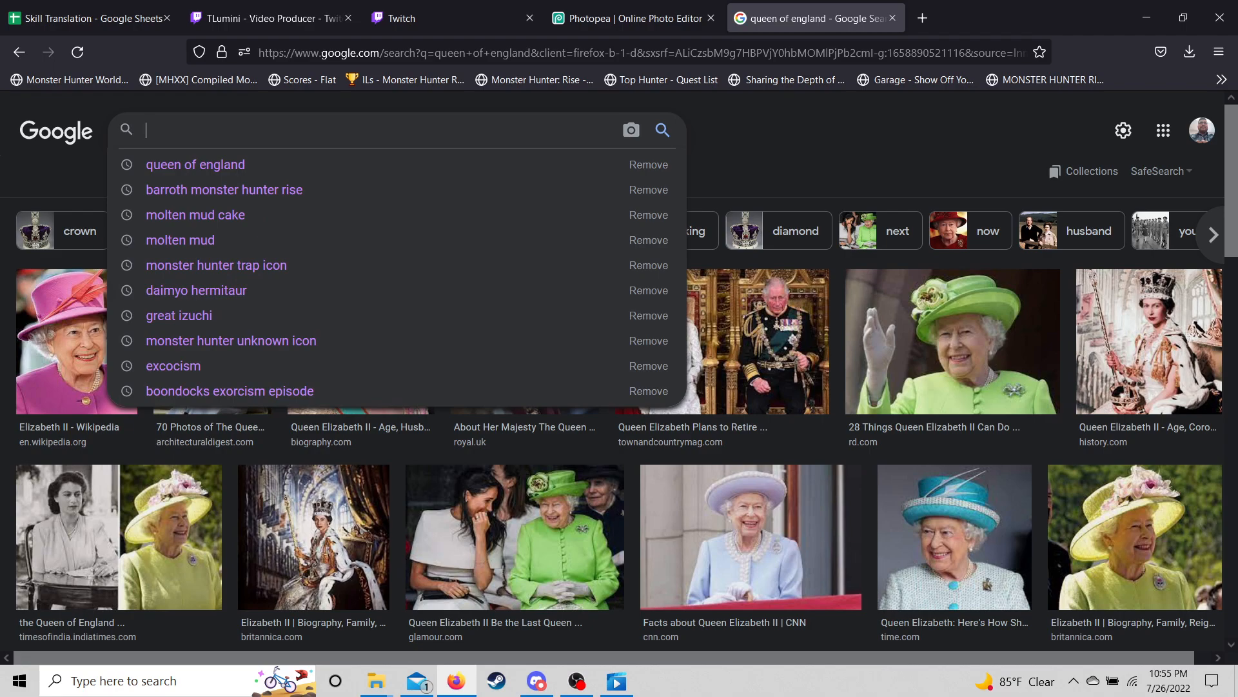
- Search images for 'Queen of england garden'
type("beautiful")
key("BackSpace")
key("BackSpace")
key("BackSpace")
key("BackSpace")
key("BackSpace")
key("BackSpace")
key("BackSpace")
key("BackSpace")
key("BackSpace")
type("Quen")
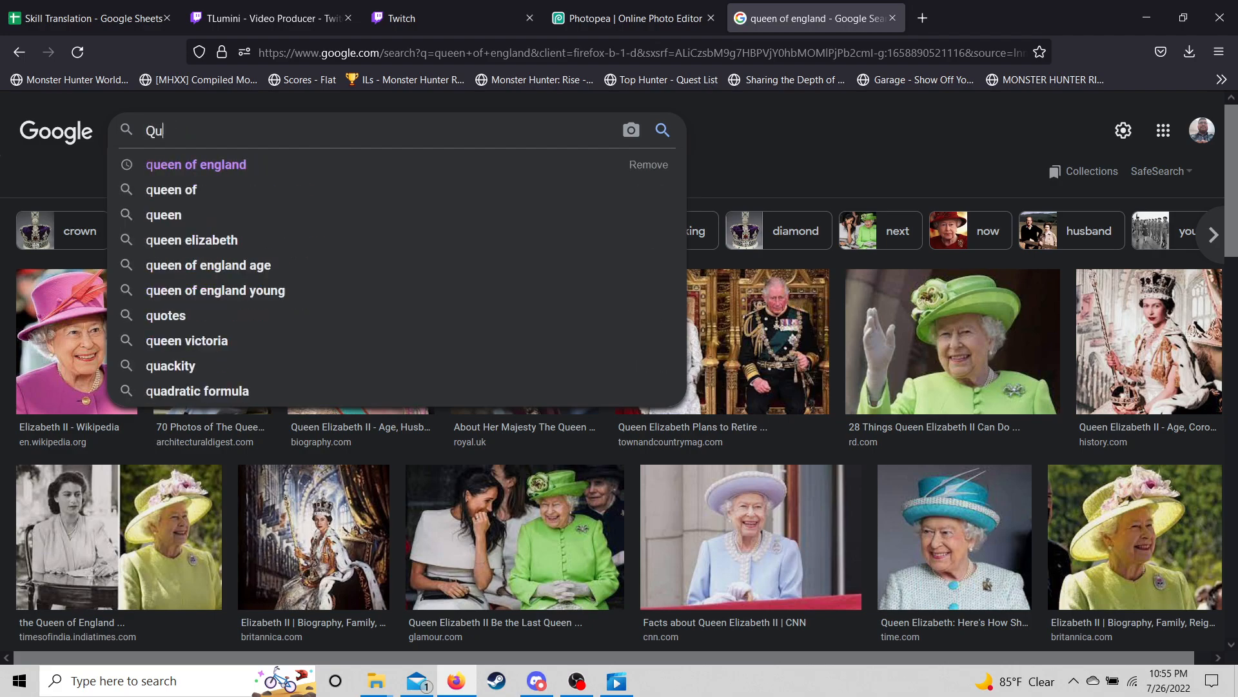
key("BackSpace")
key("BackSpace")
type("en of england garden")
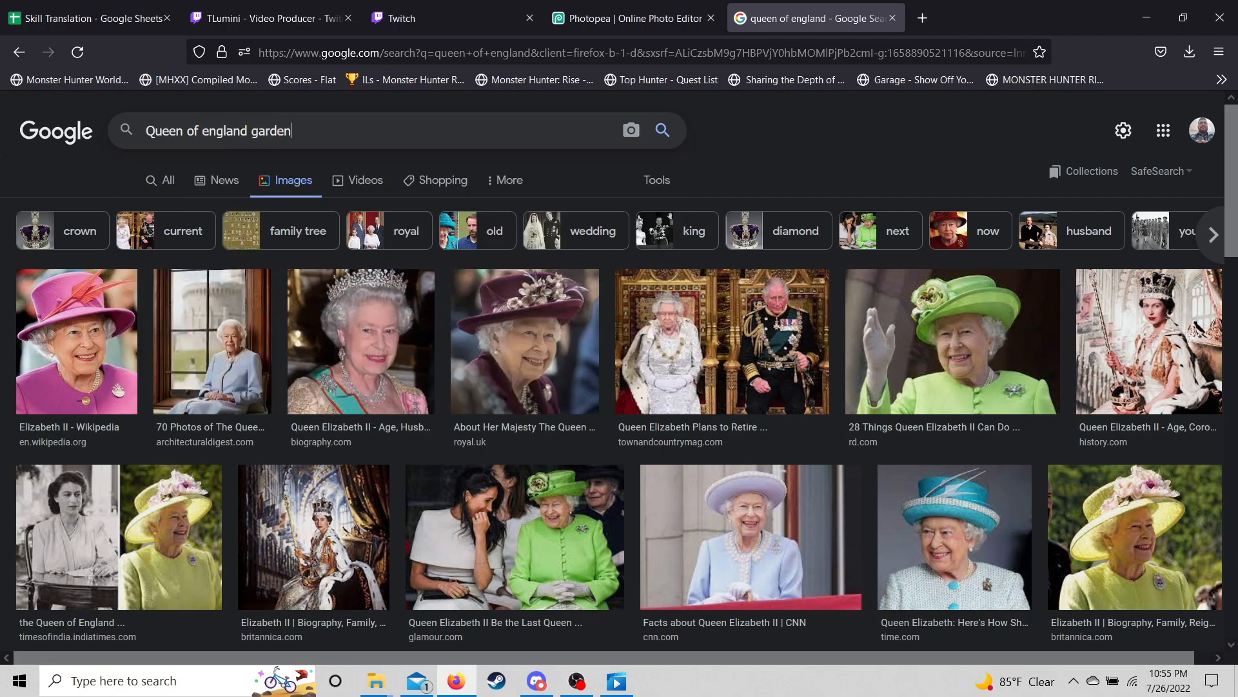
key("Return")
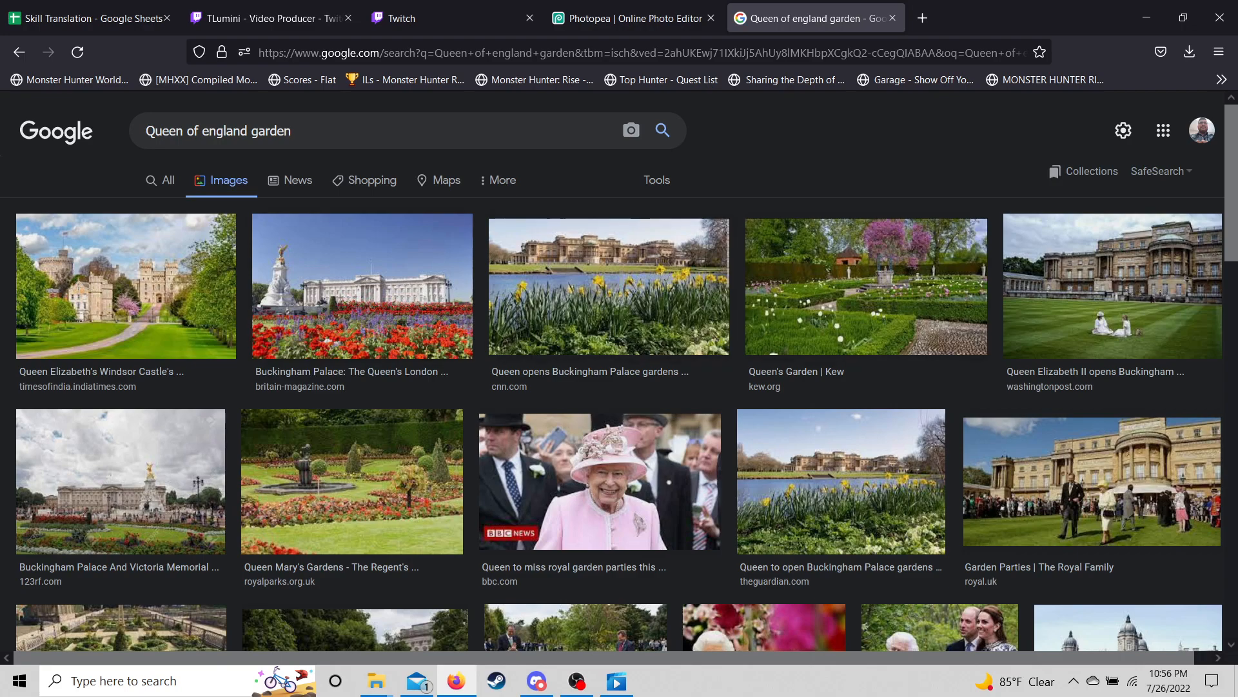
- Copy the Buckingham Palace flowerbed photo and return to the Photopea tab
left_click(335, 271)
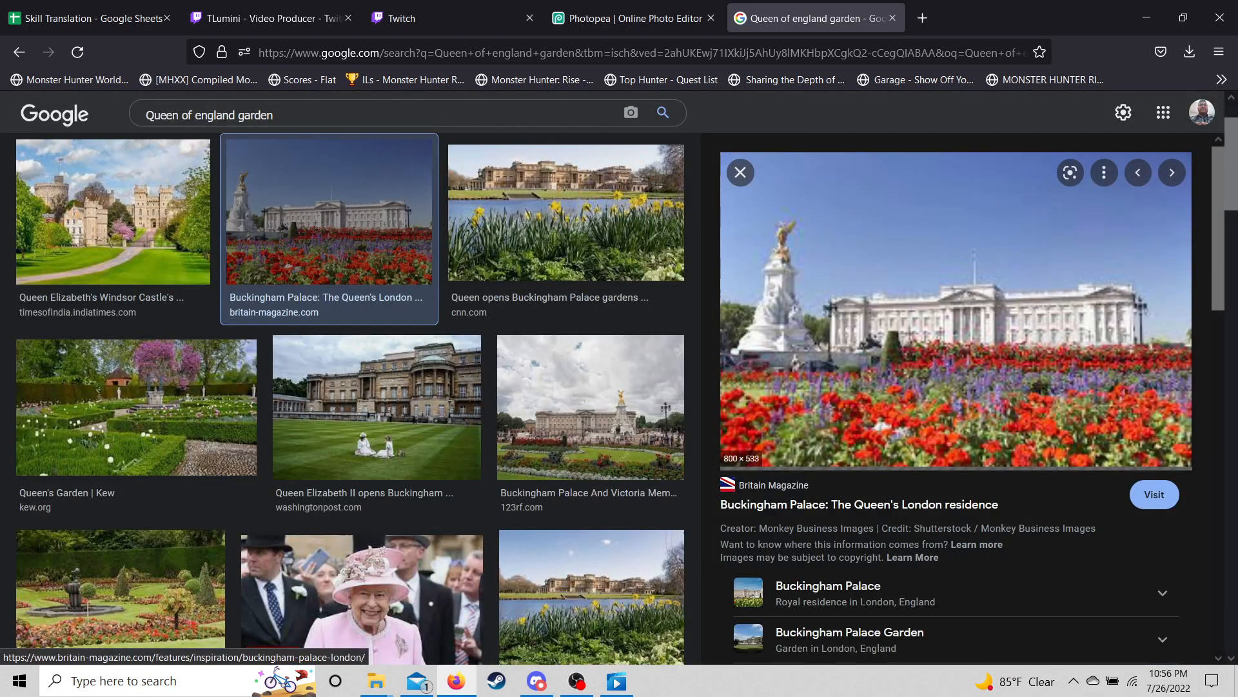
right_click(1051, 315)
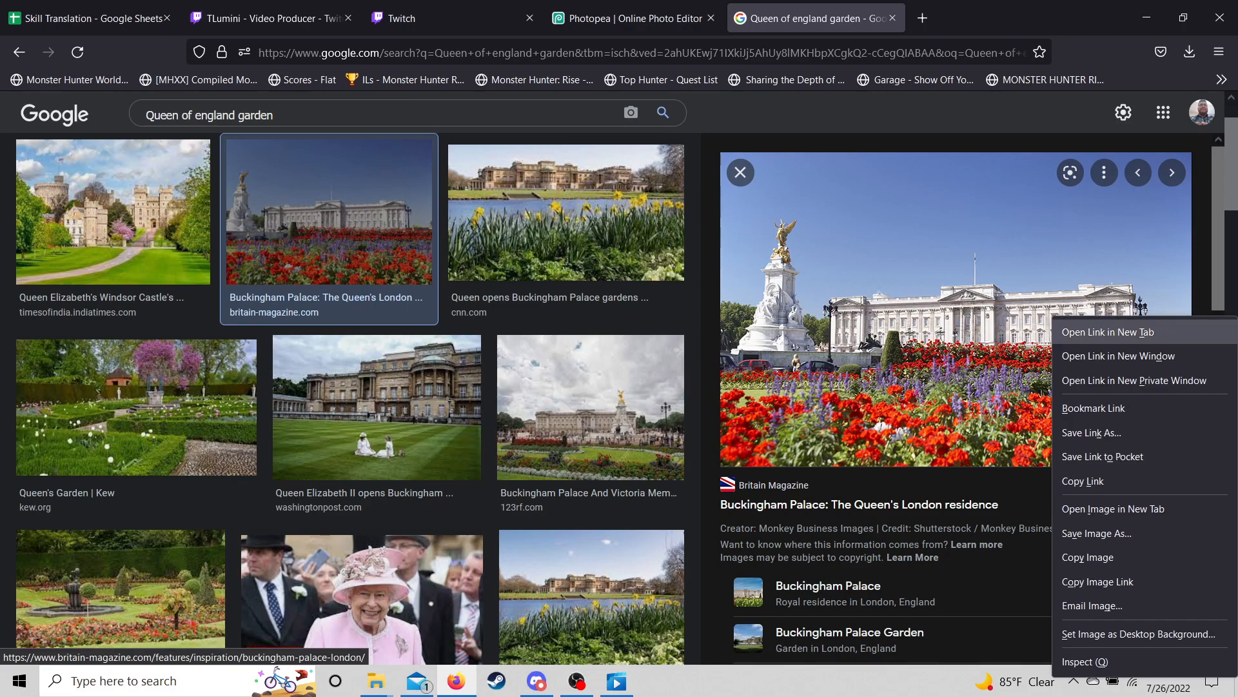
left_click(1097, 581)
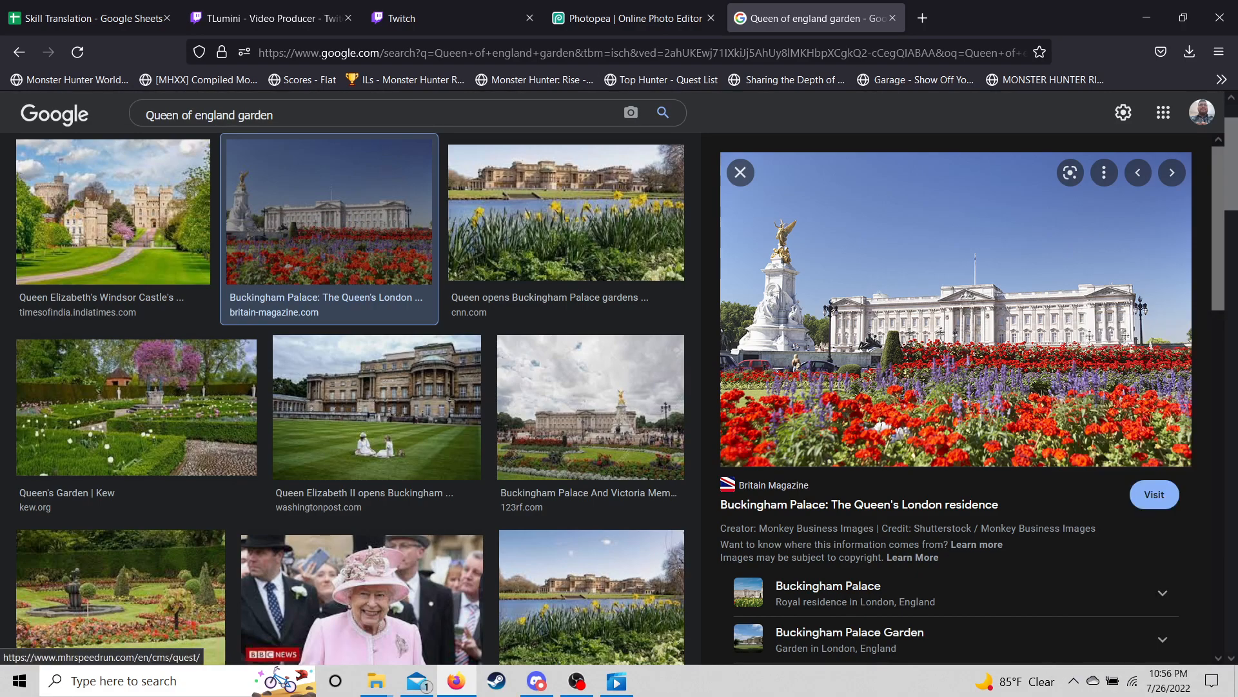
left_click(634, 18)
- Place the palace image into the current project with Open from URL and the pasted address
left_click(16, 103)
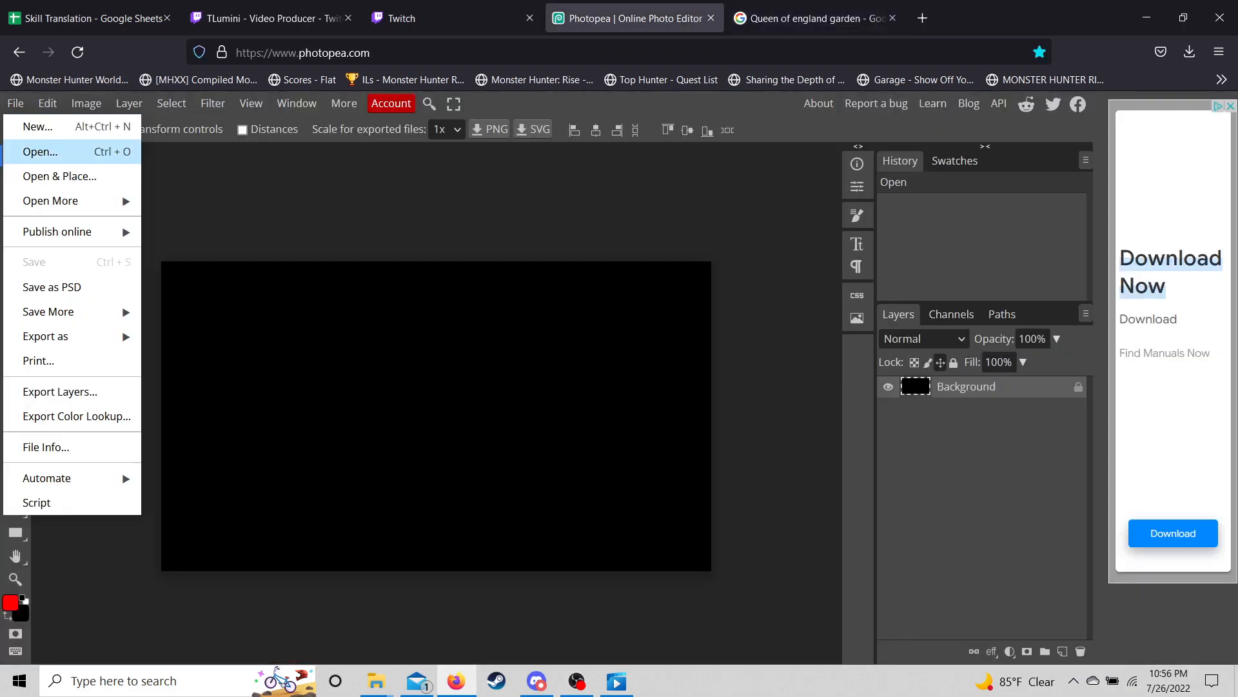
mouse_move(58, 199)
left_click(219, 225)
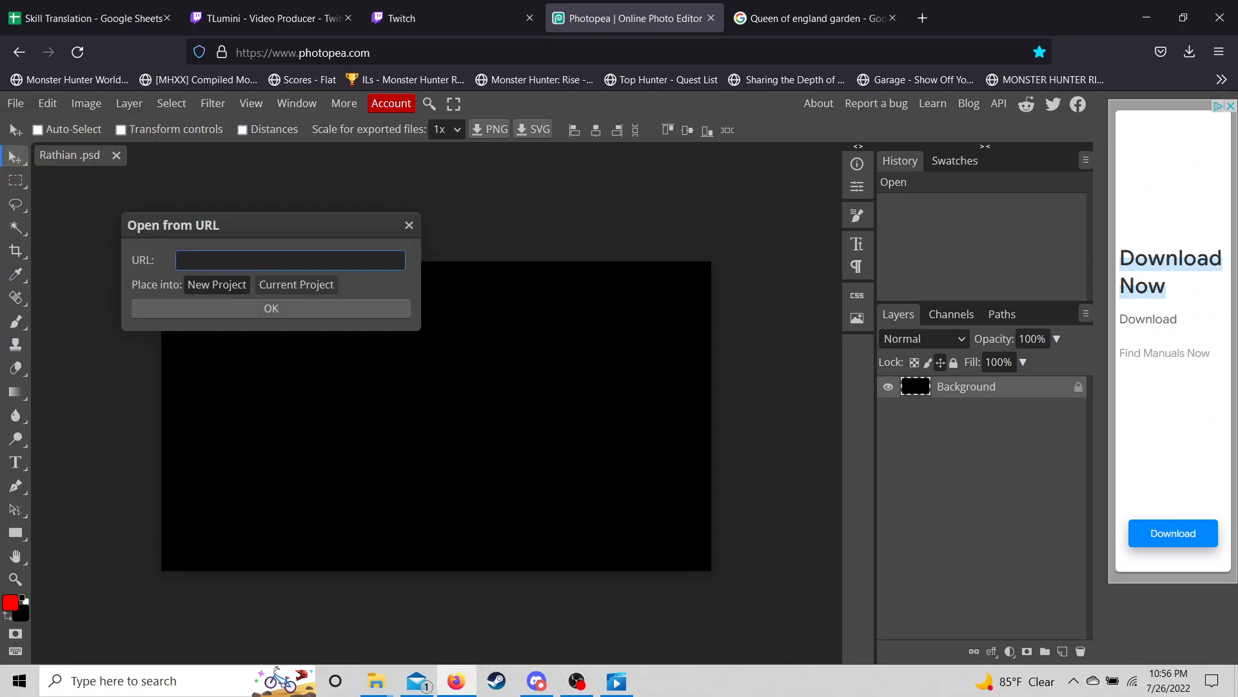
left_click(296, 284)
left_click(290, 260)
key("ctrl+v")
key("Return")
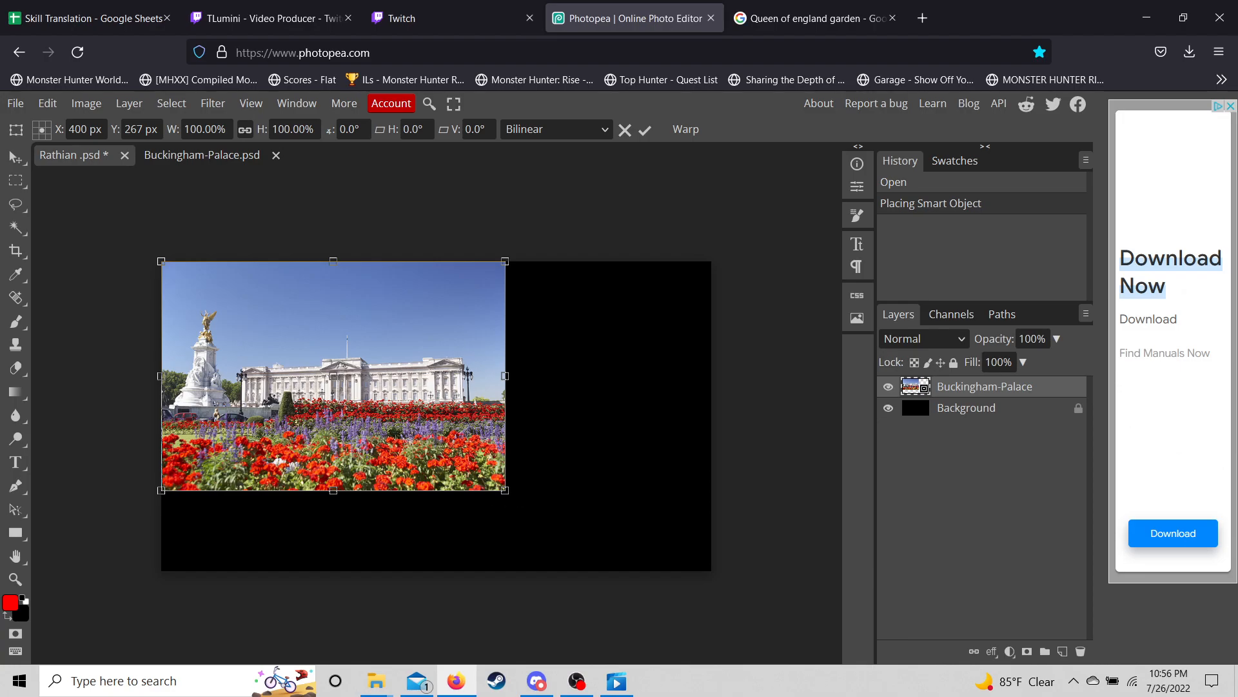
- Scale the palace photo to span the full 1280-px canvas width and apply it
left_click_drag(505, 490, 618, 565)
left_click_drag(618, 413, 712, 412)
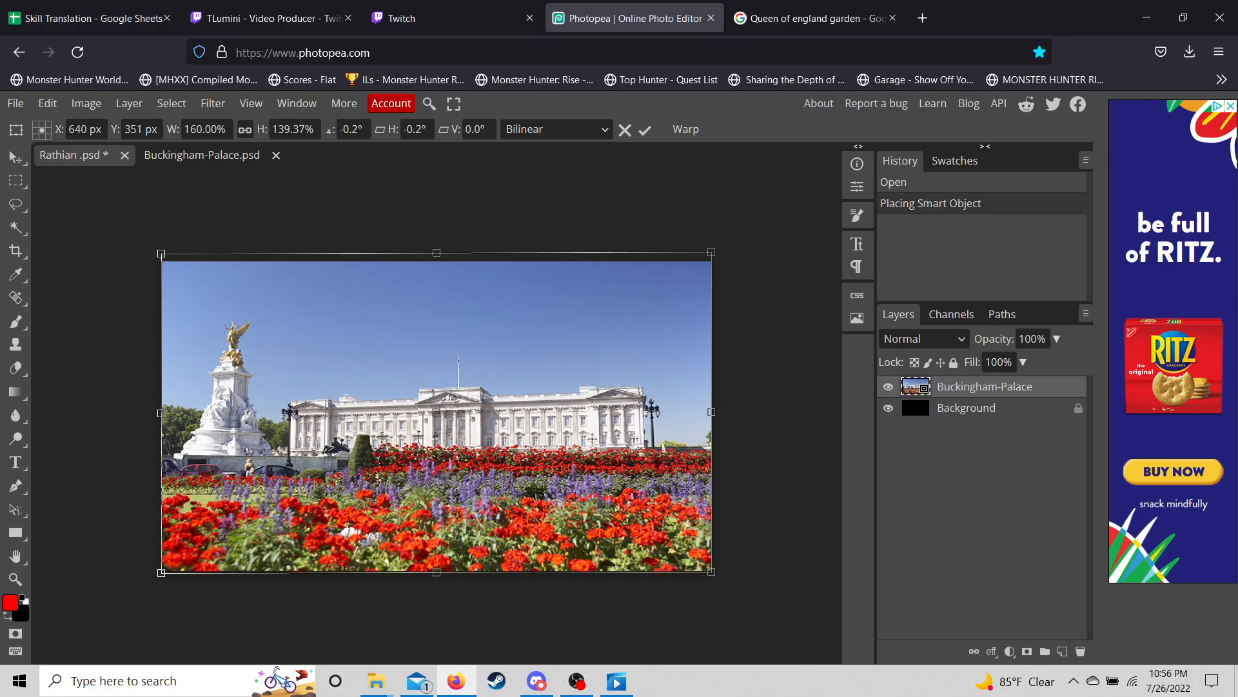
key("Return")
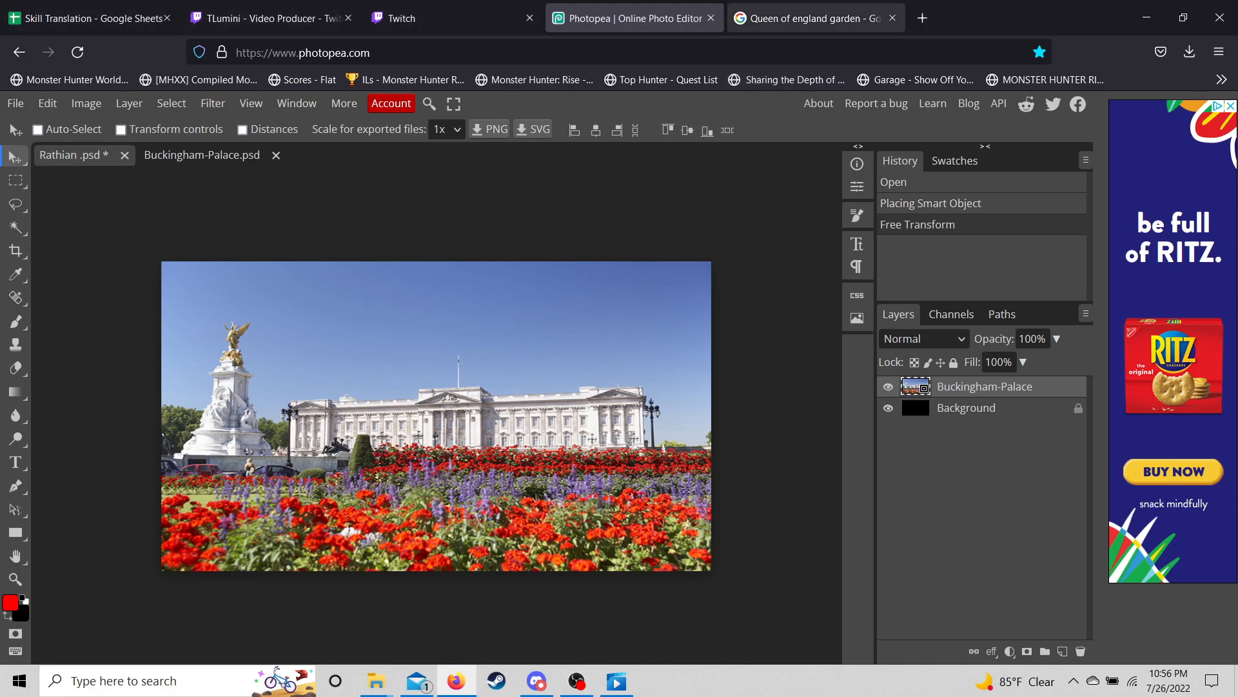
- Replace the garden query with an image search for 'rathian monster hunter rise'
left_click(816, 18)
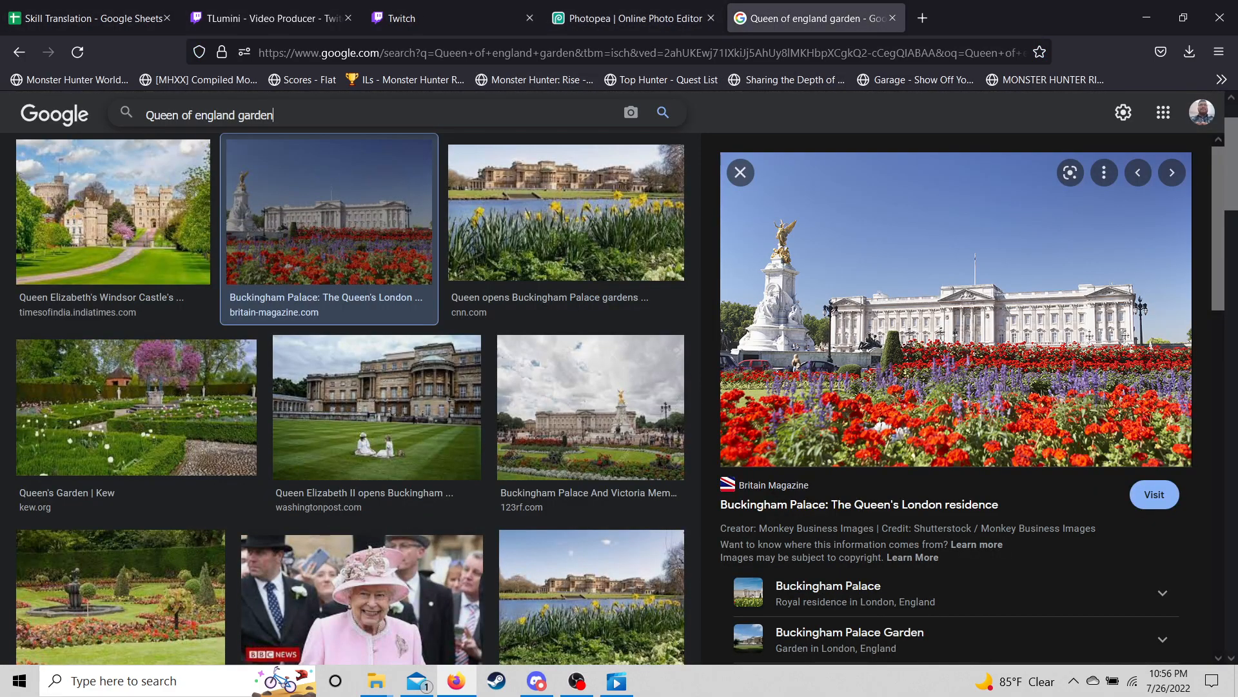
triple_click(219, 115)
key("BackSpace")
type("Rat")
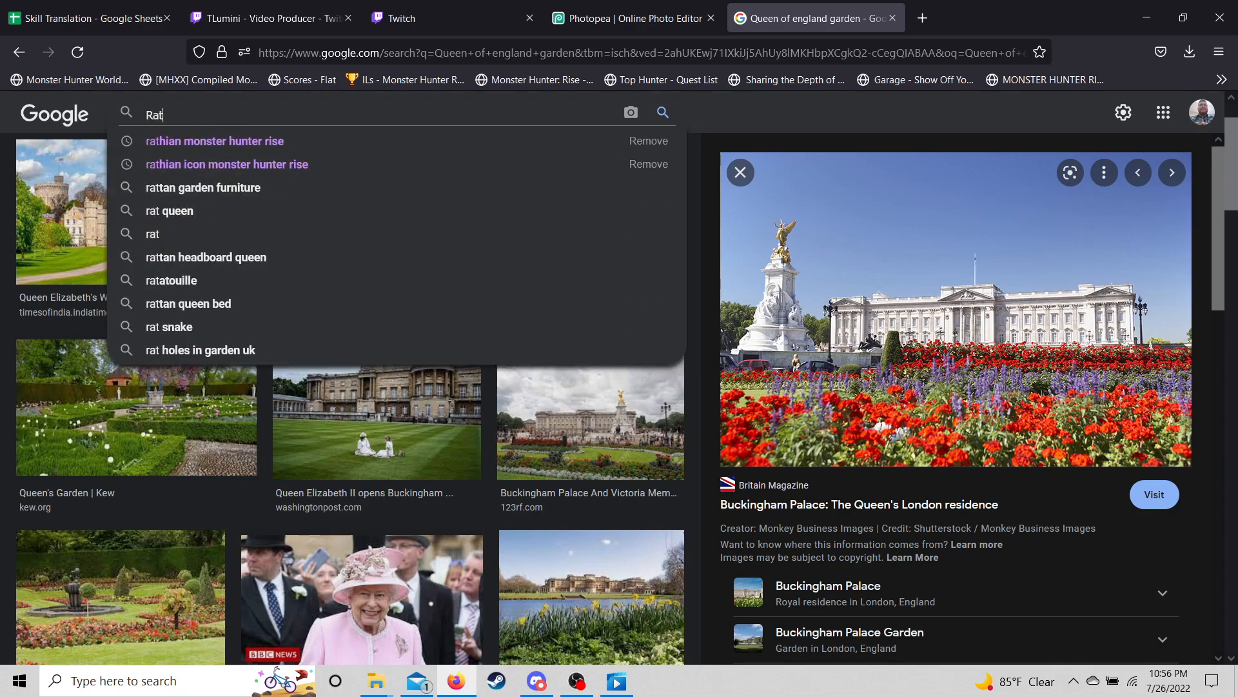
type("hian")
key("Down")
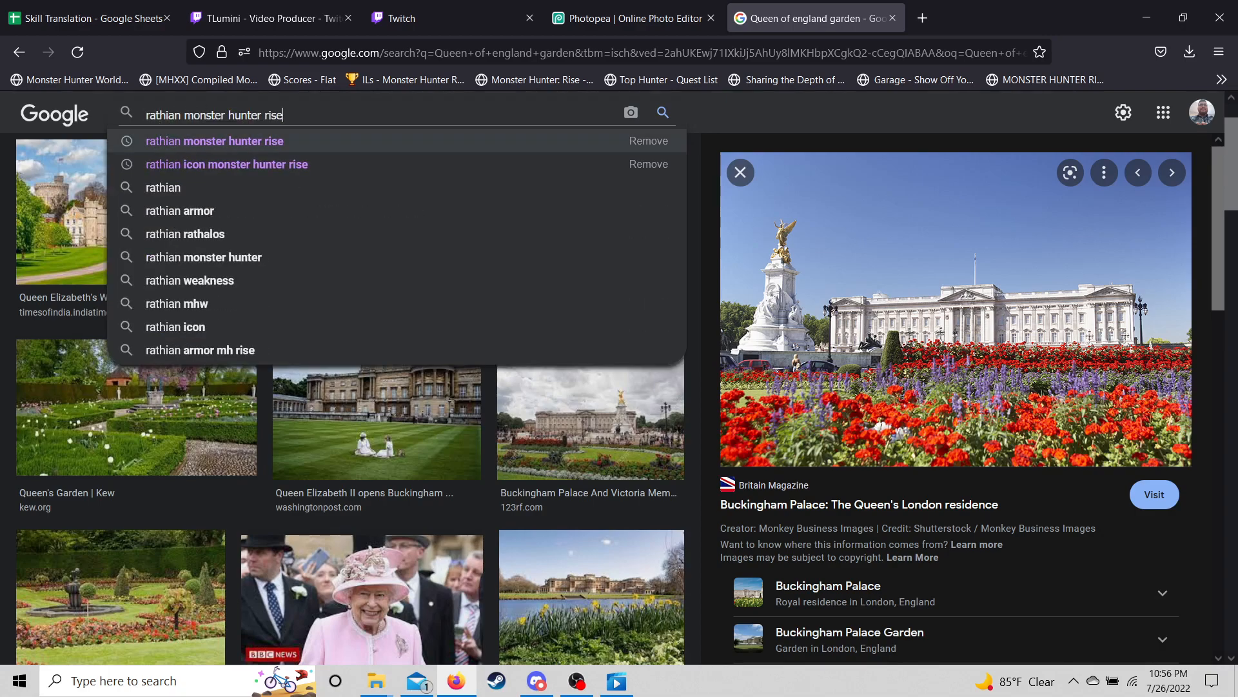
key("Down")
key("Return")
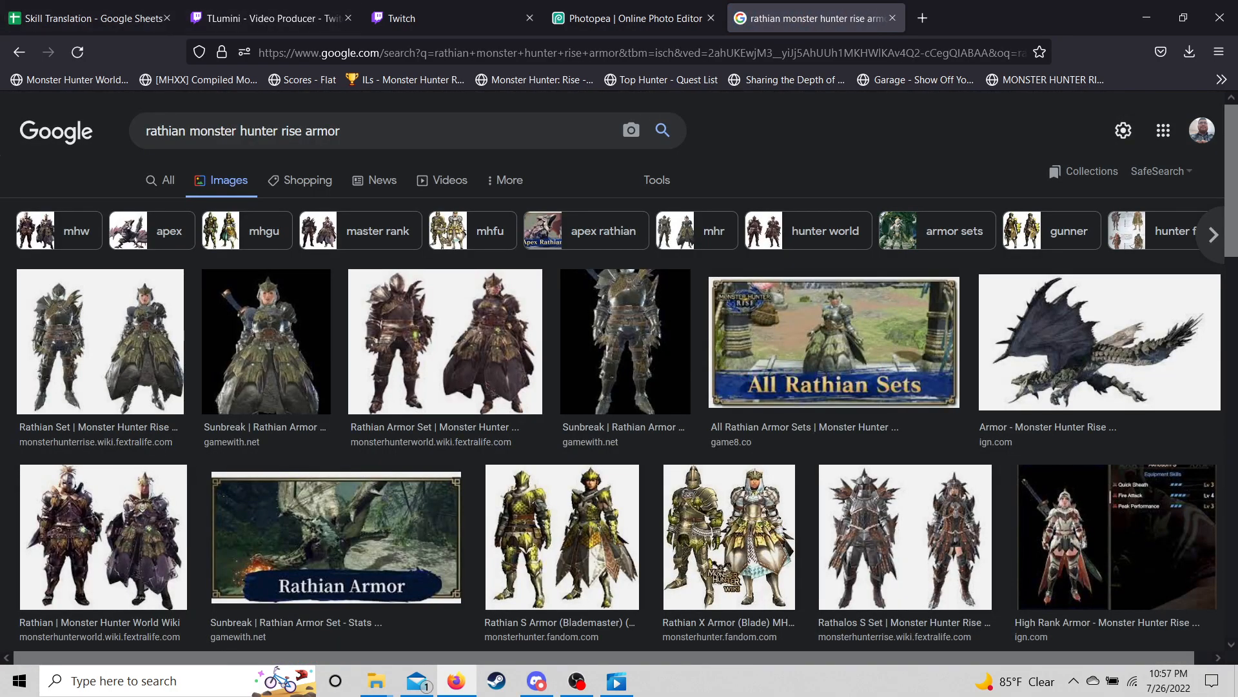
left_click(342, 131)
key("BackSpace")
key("BackSpace")
key("BackSpace")
key("BackSpace")
key("BackSpace")
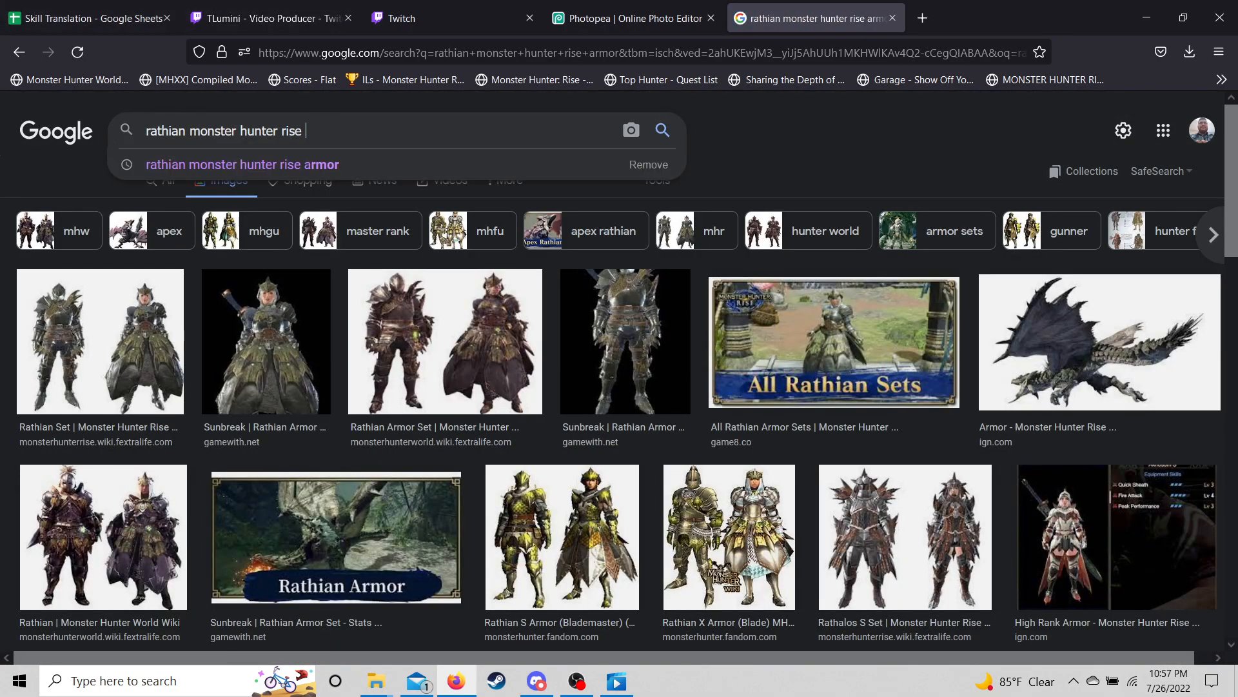
key("Return")
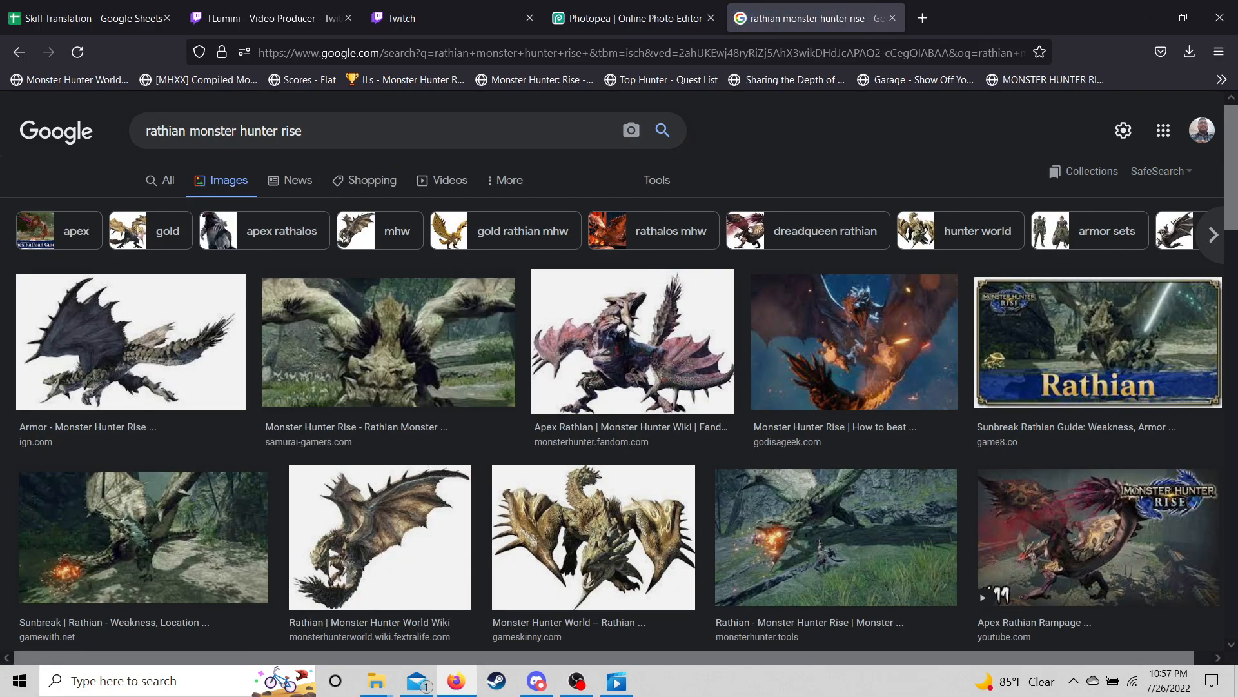
- Filter results to transparent colour and preview the Monster Hunter World Wiki Rathian image
left_click(656, 180)
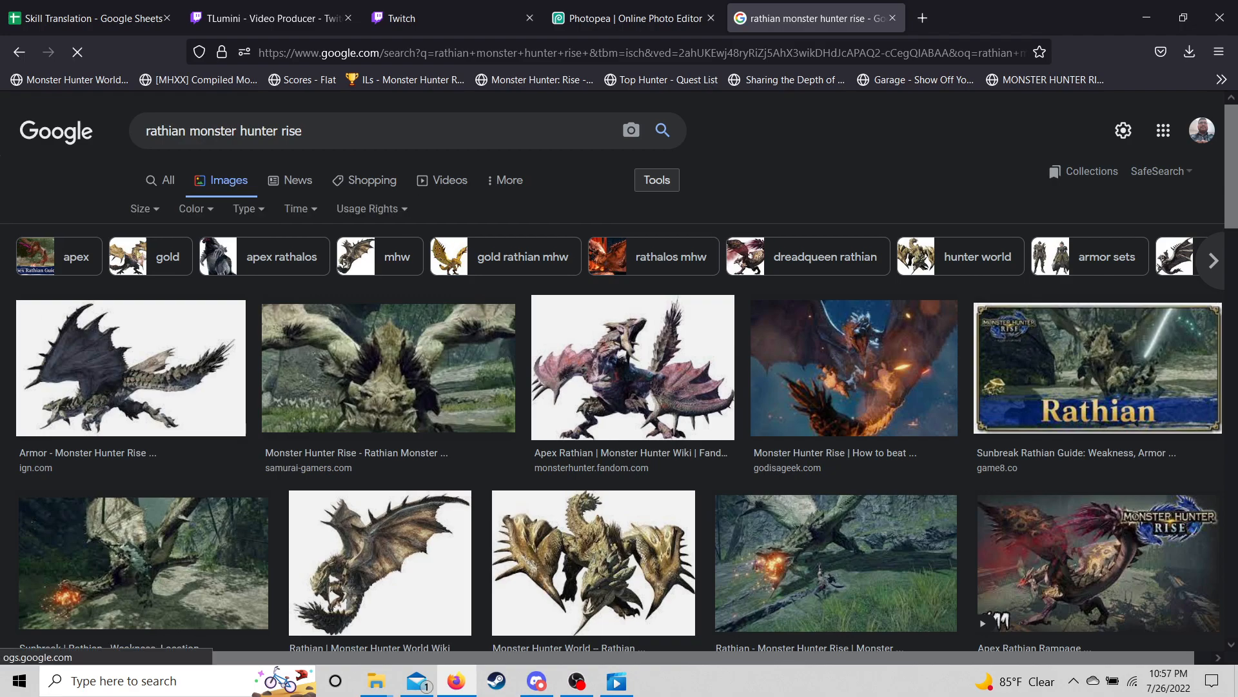
left_click(194, 208)
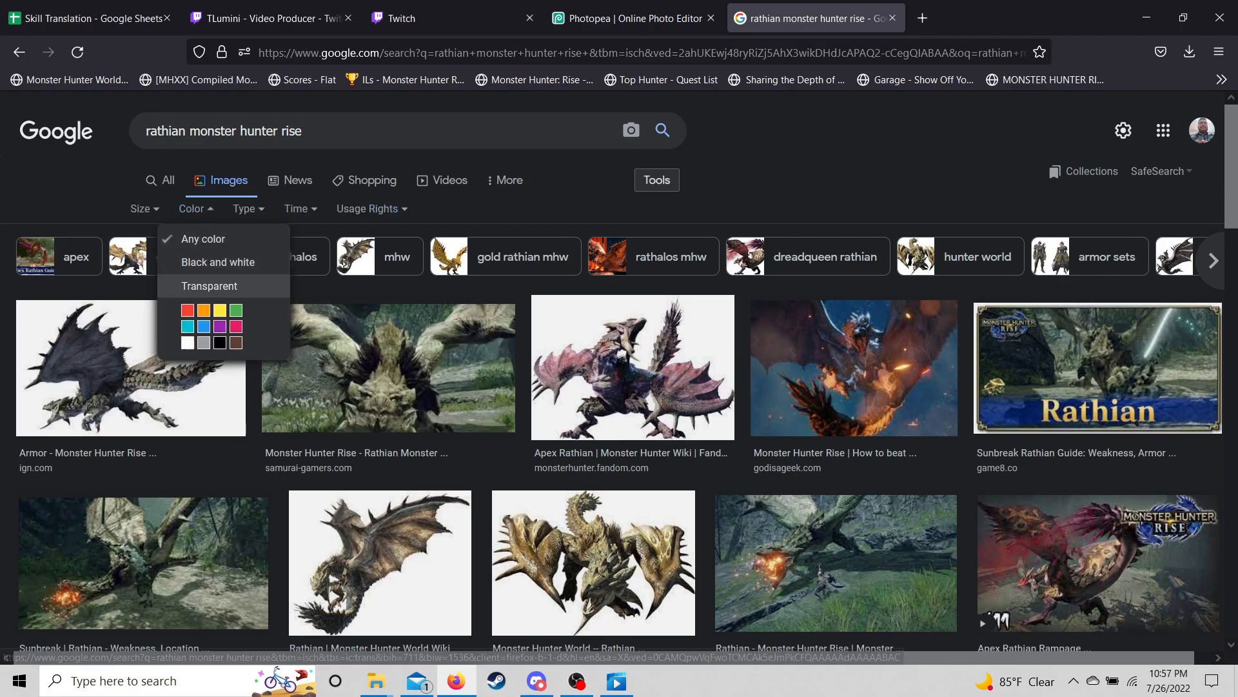
left_click(209, 286)
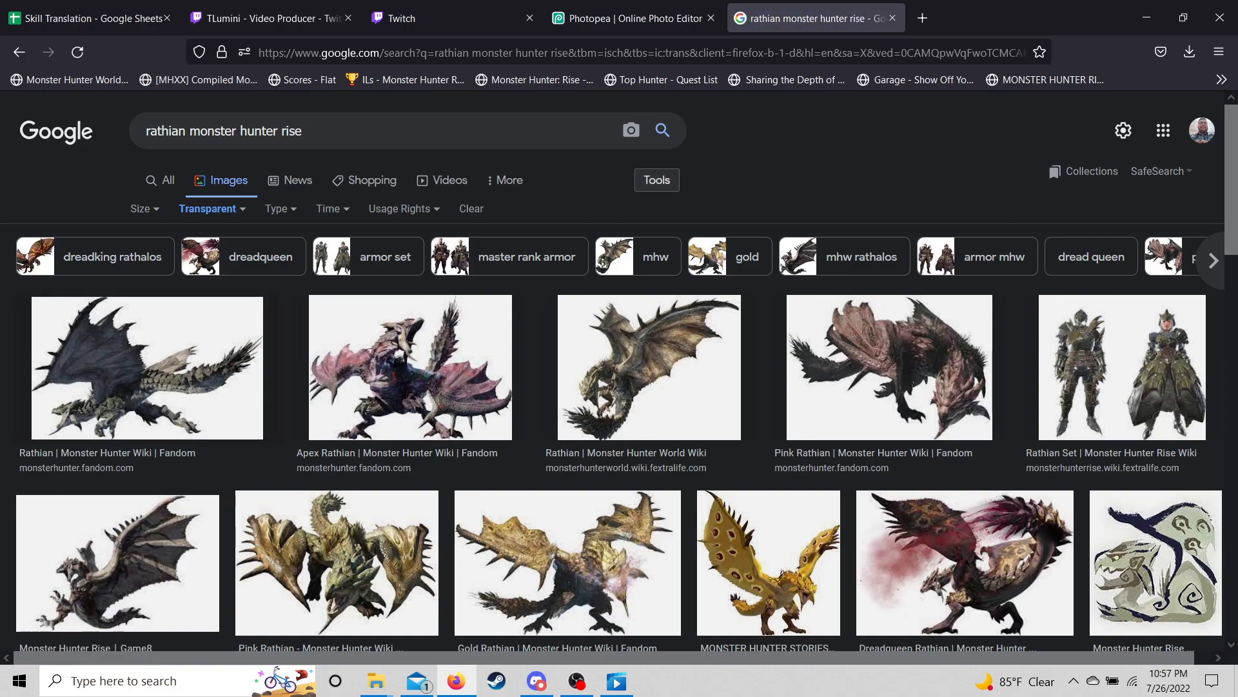
left_click(155, 368)
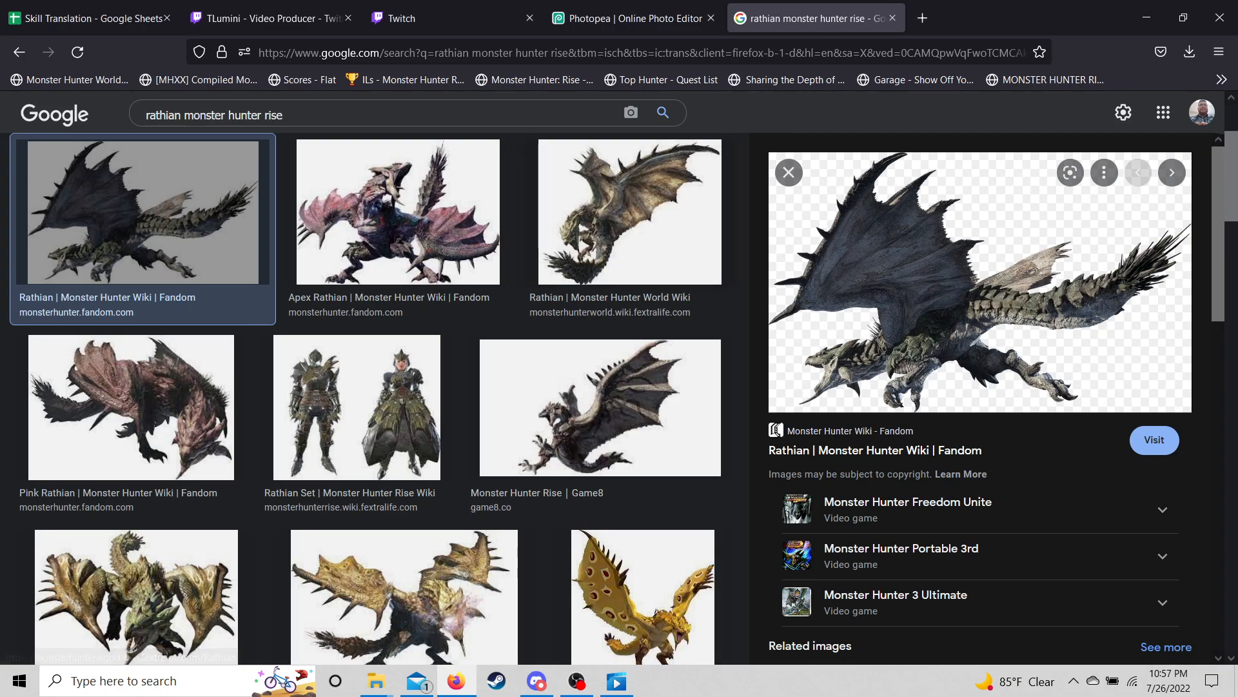
left_click(630, 213)
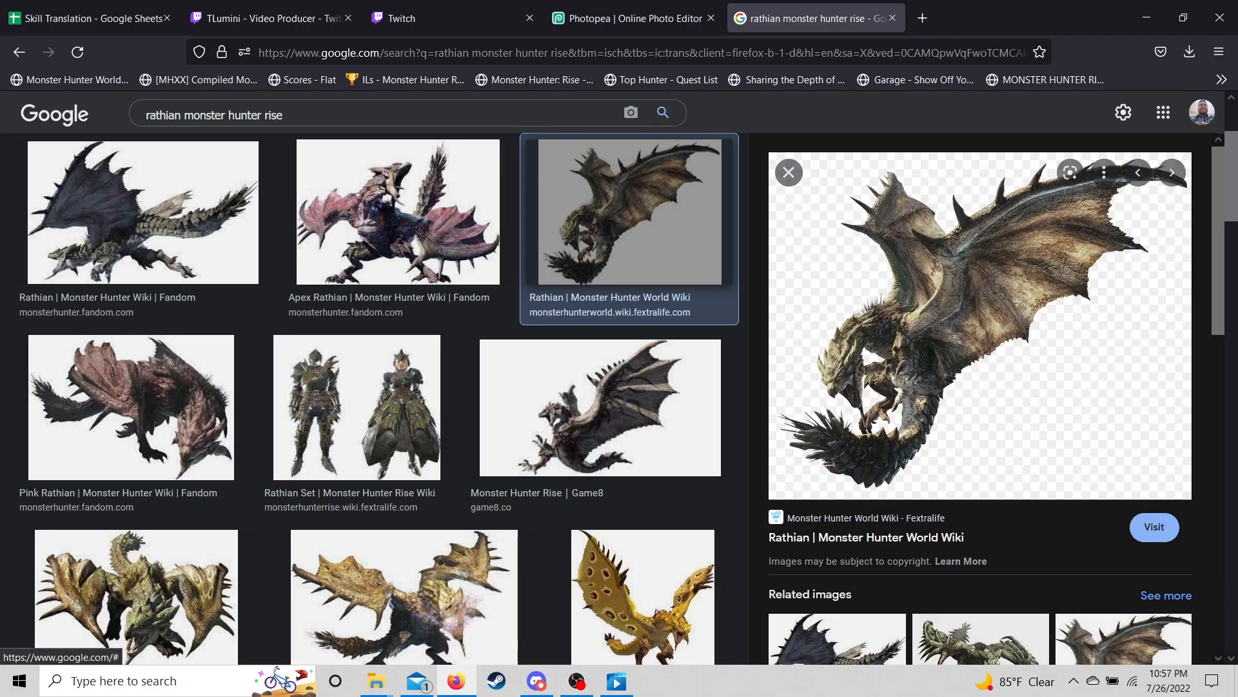
right_click(857, 291)
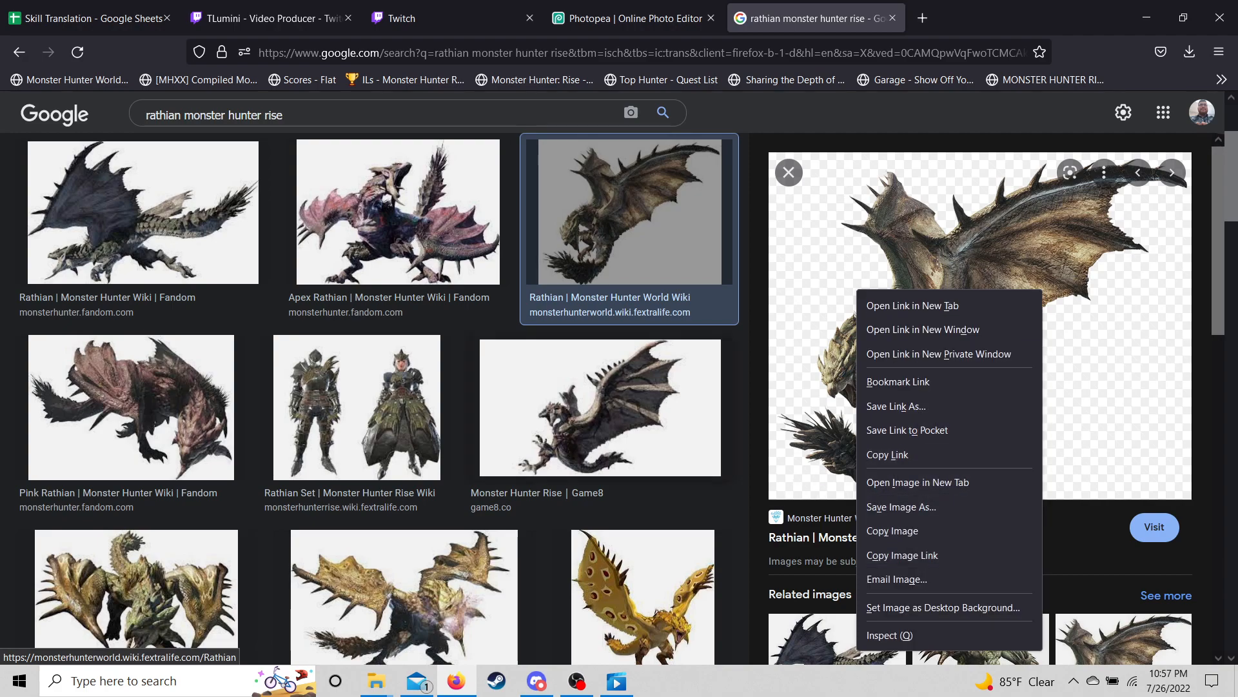
scroll(371, 400, "down", 3)
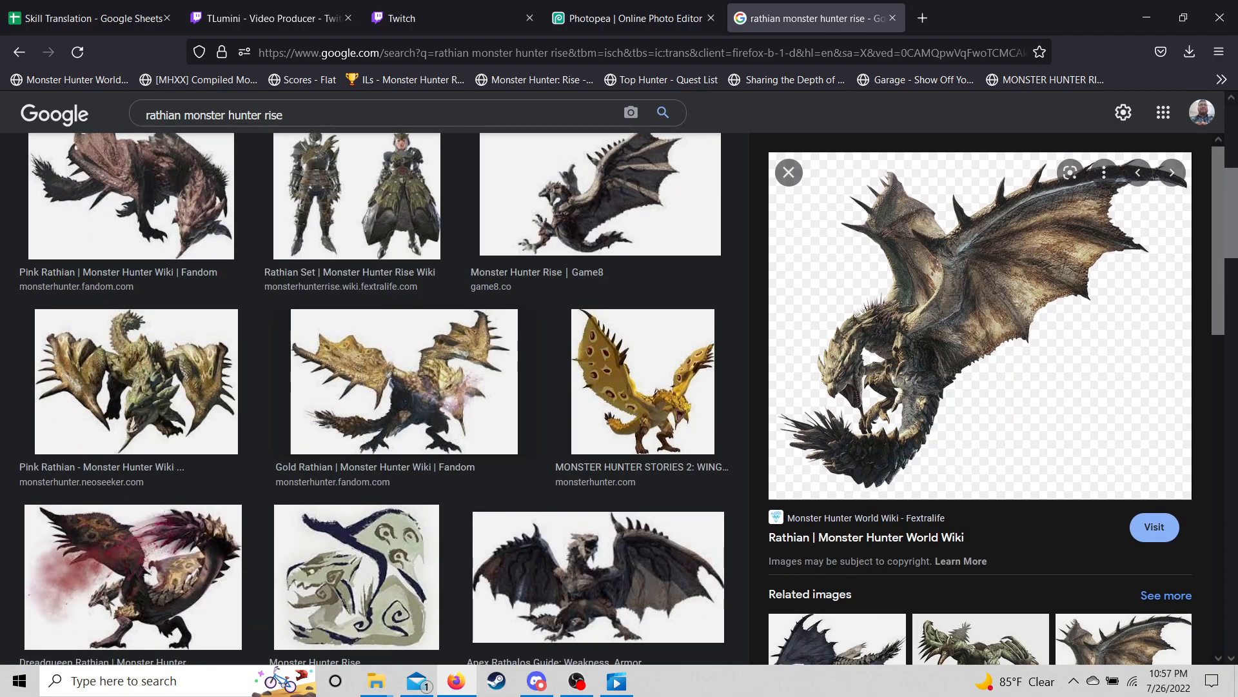
scroll(370, 400, "up", 5)
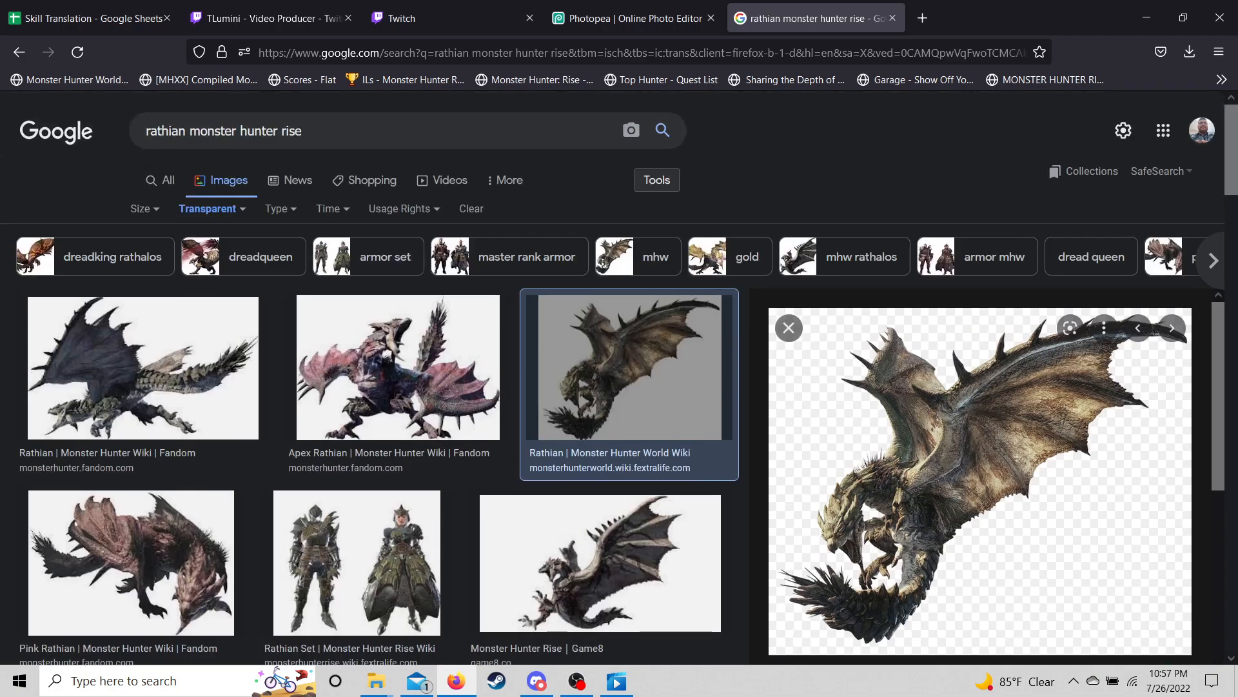
- Search 'rathian monster hunter rise icon' with results restricted to transparent images
left_click(304, 131)
type("icon")
key("Return")
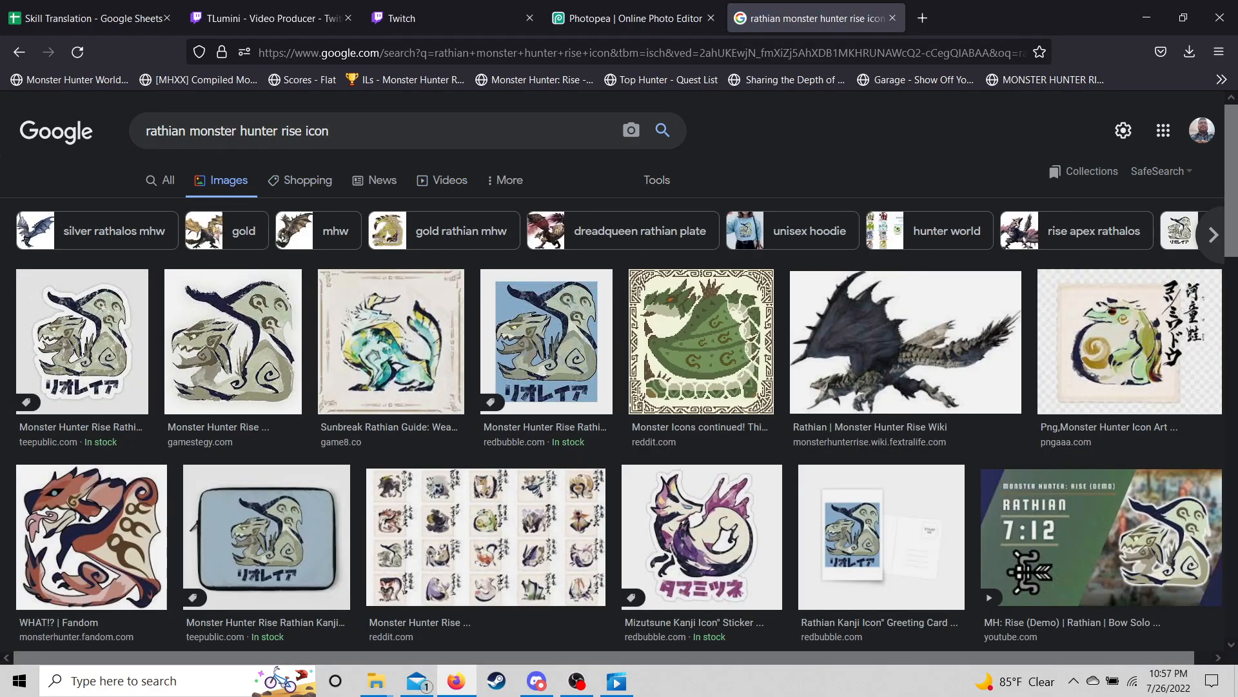
left_click(657, 180)
left_click(195, 208)
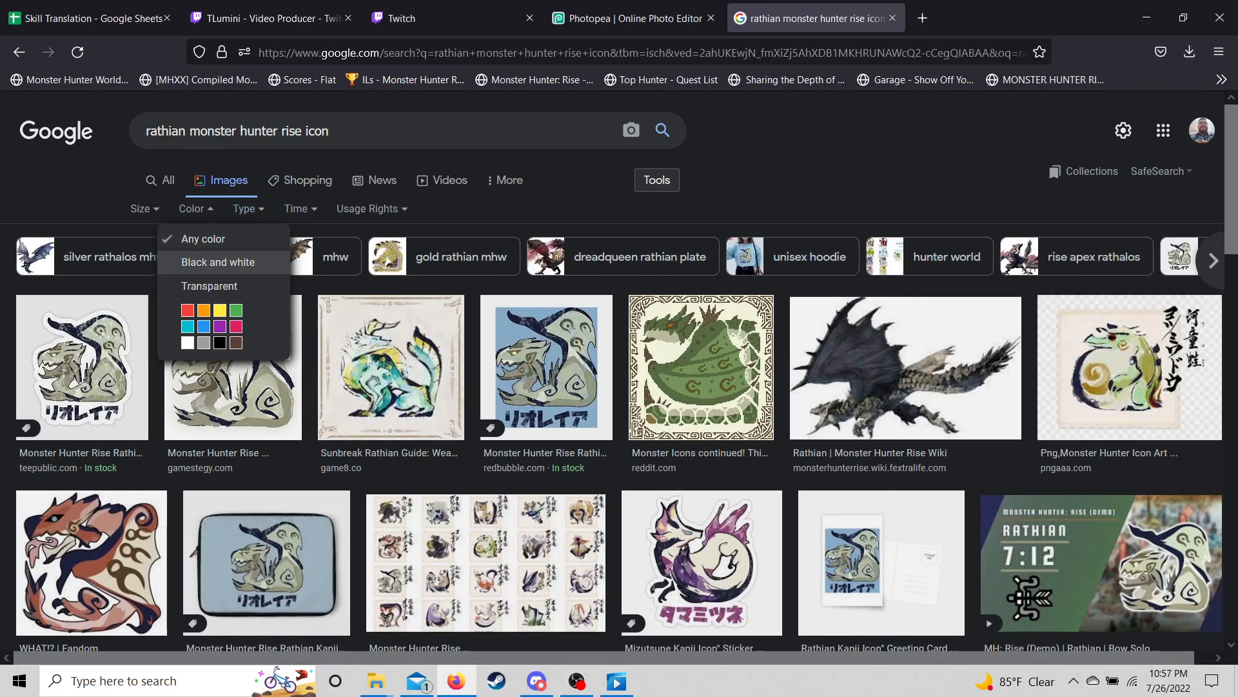
left_click(210, 286)
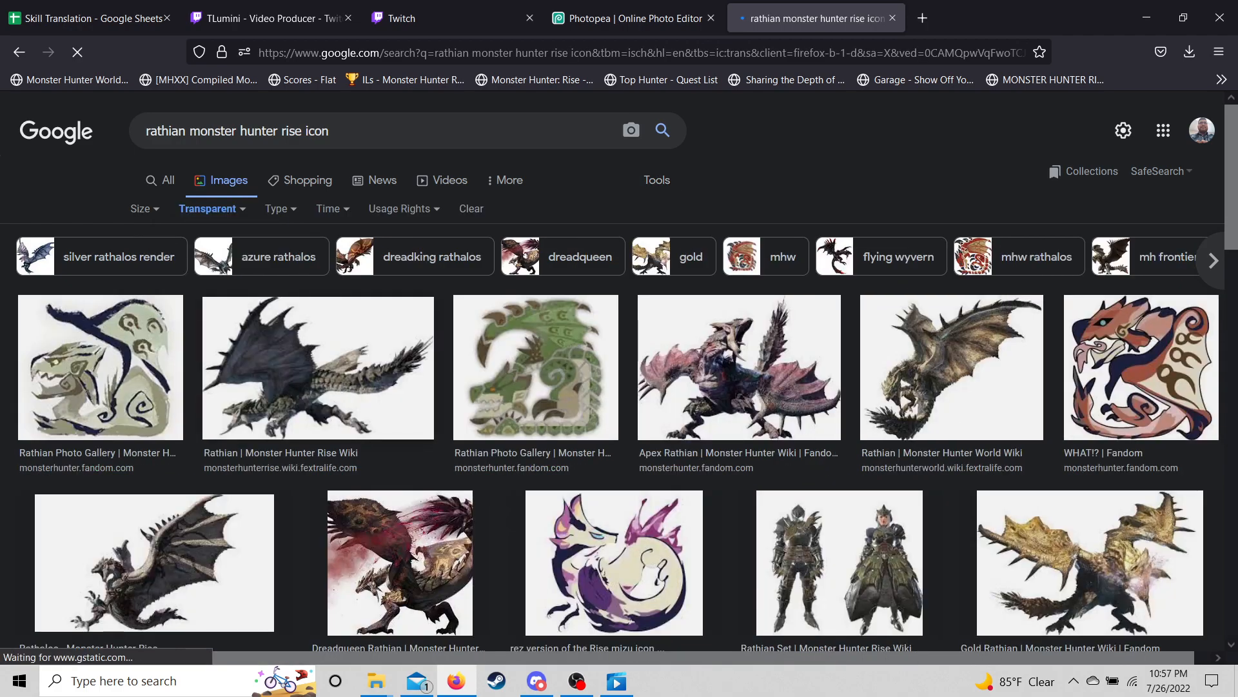
- Copy the first transparent Rathian icon's image link and return to Photopea
left_click(97, 426)
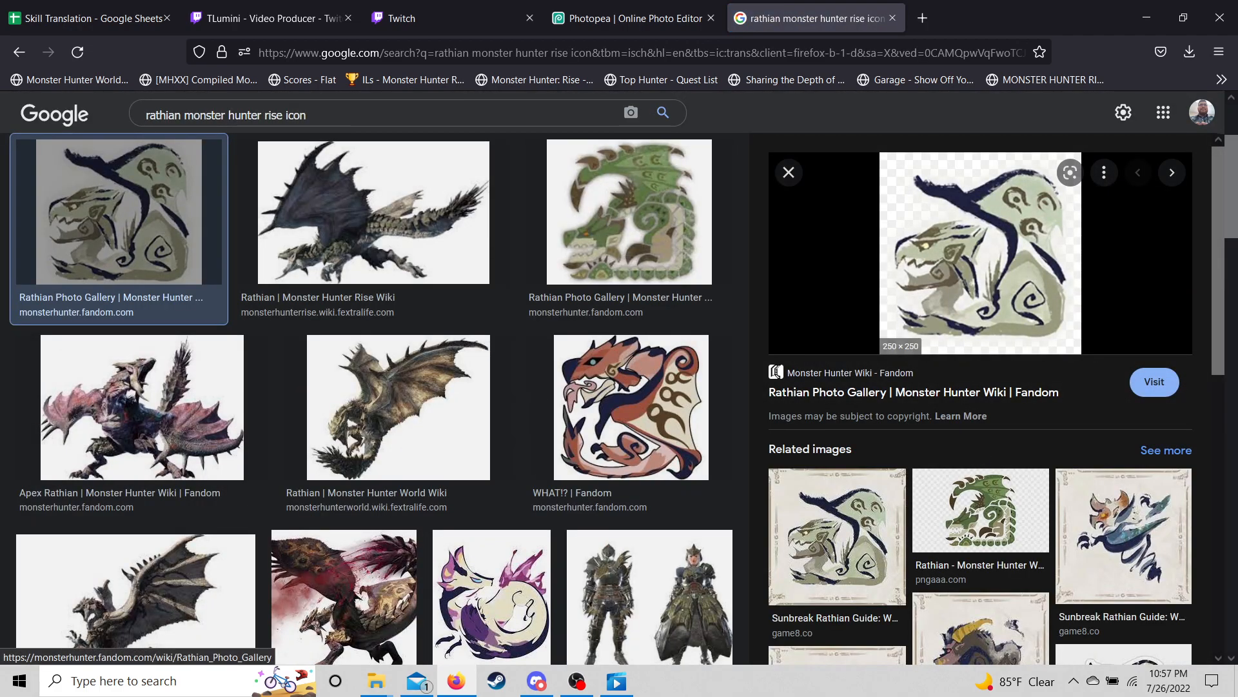
right_click(953, 241)
left_click(997, 506)
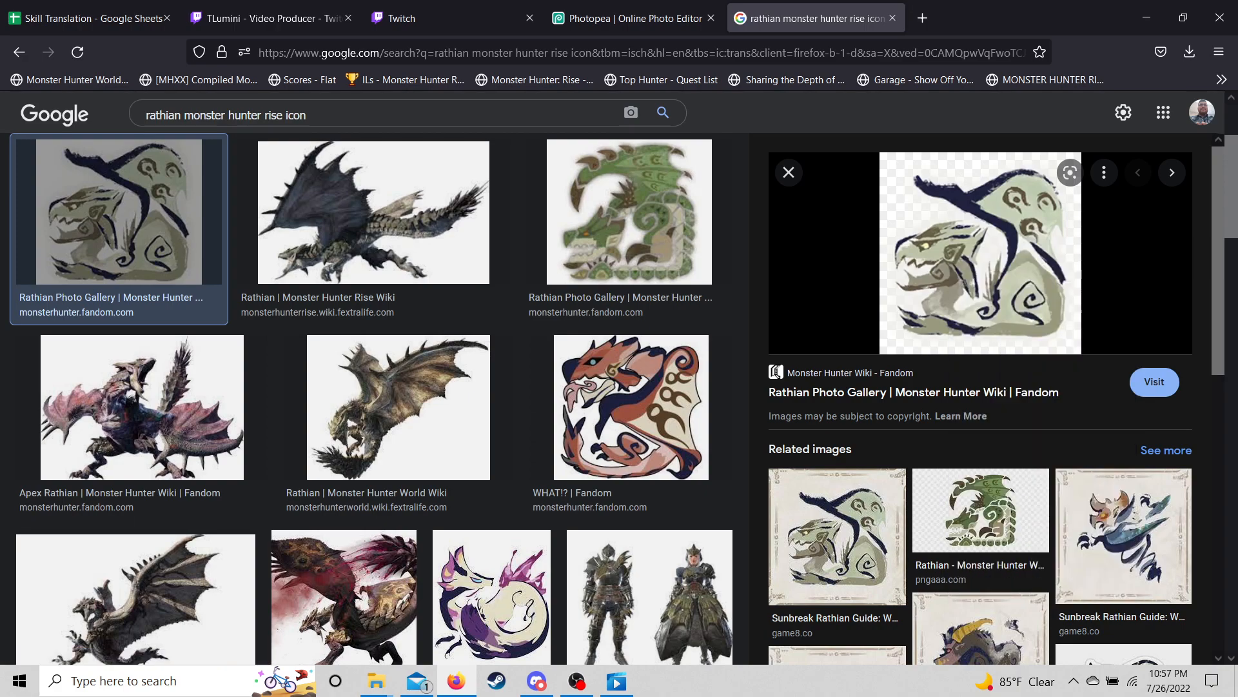
left_click(632, 18)
- Open the Rathian icon from the pasted web link via File > Open from URL
left_click(15, 103)
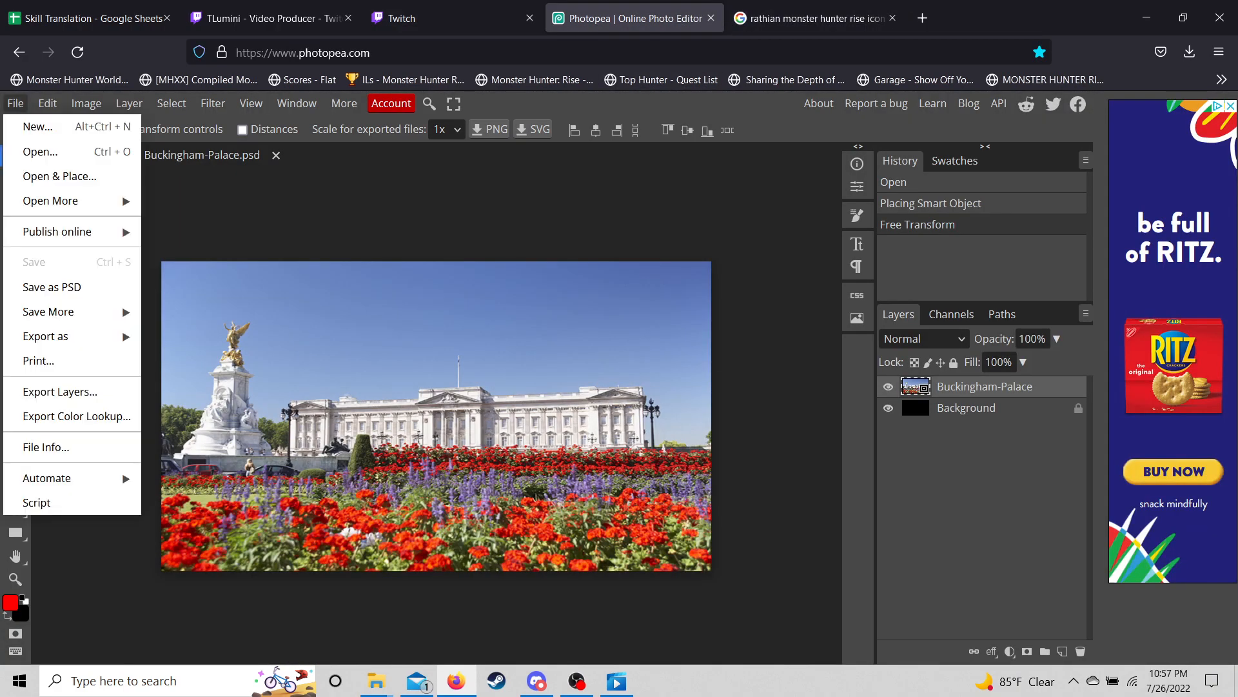
mouse_move(51, 201)
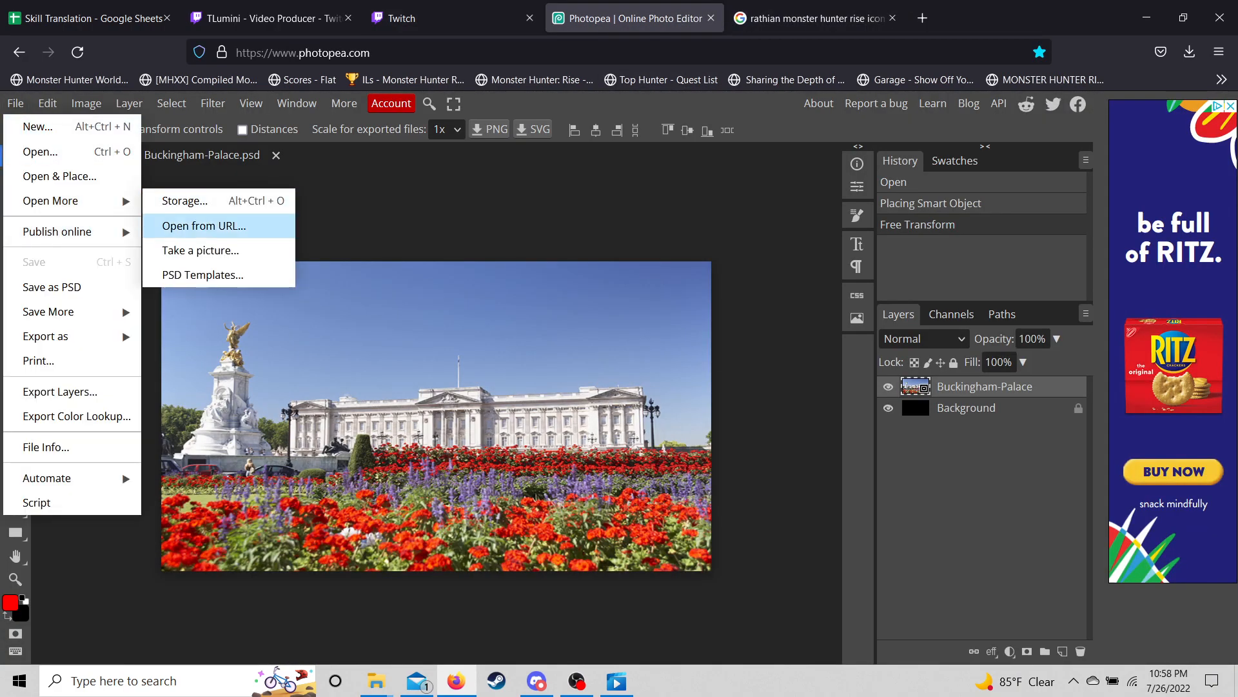
left_click(204, 226)
key("ctrl+v")
key("Return")
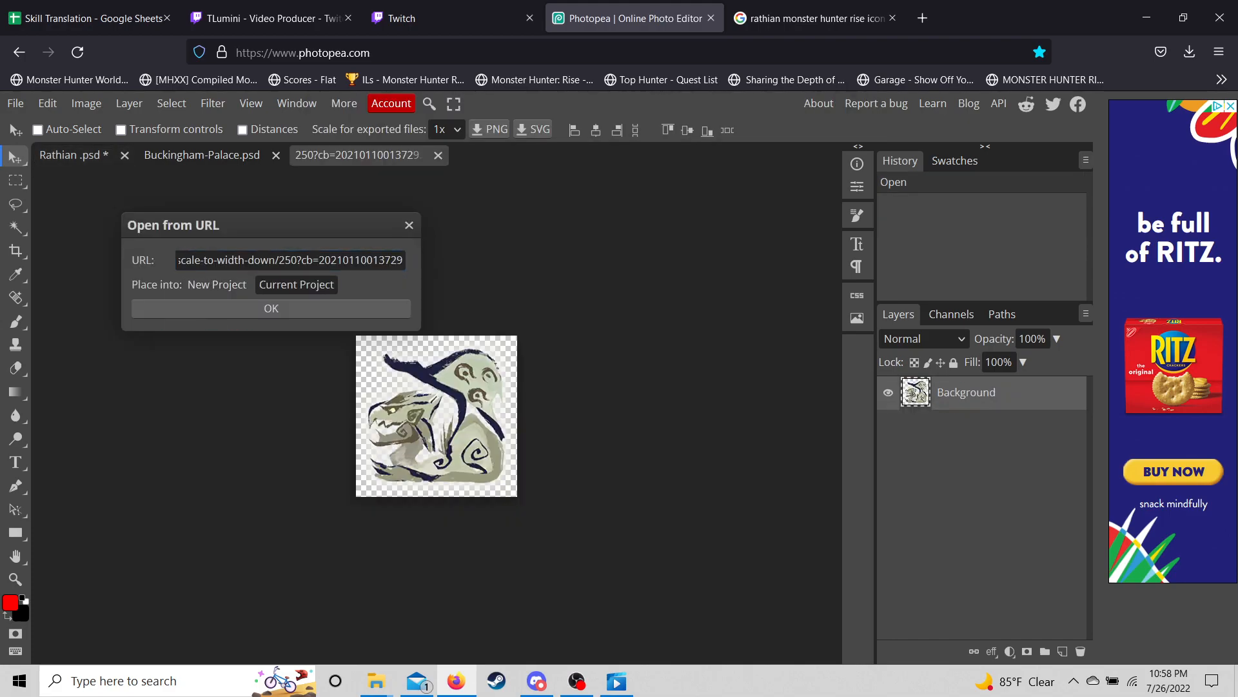
left_click(278, 308)
- Move and enlarge the icon to about 185% over the flower beds, then undo the placement
left_click_drag(214, 315, 533, 501)
left_click_drag(598, 461, 679, 356)
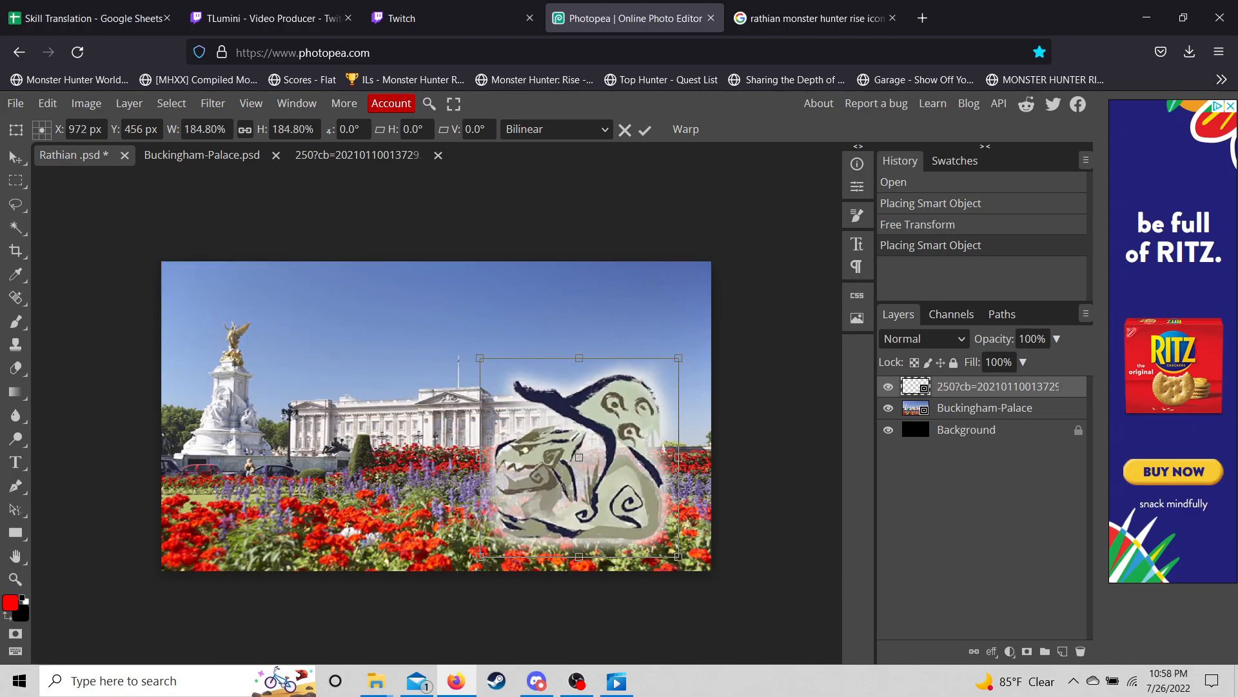
key("ctrl+z")
key("ctrl+z")
key("z")
key("ctrl+plus")
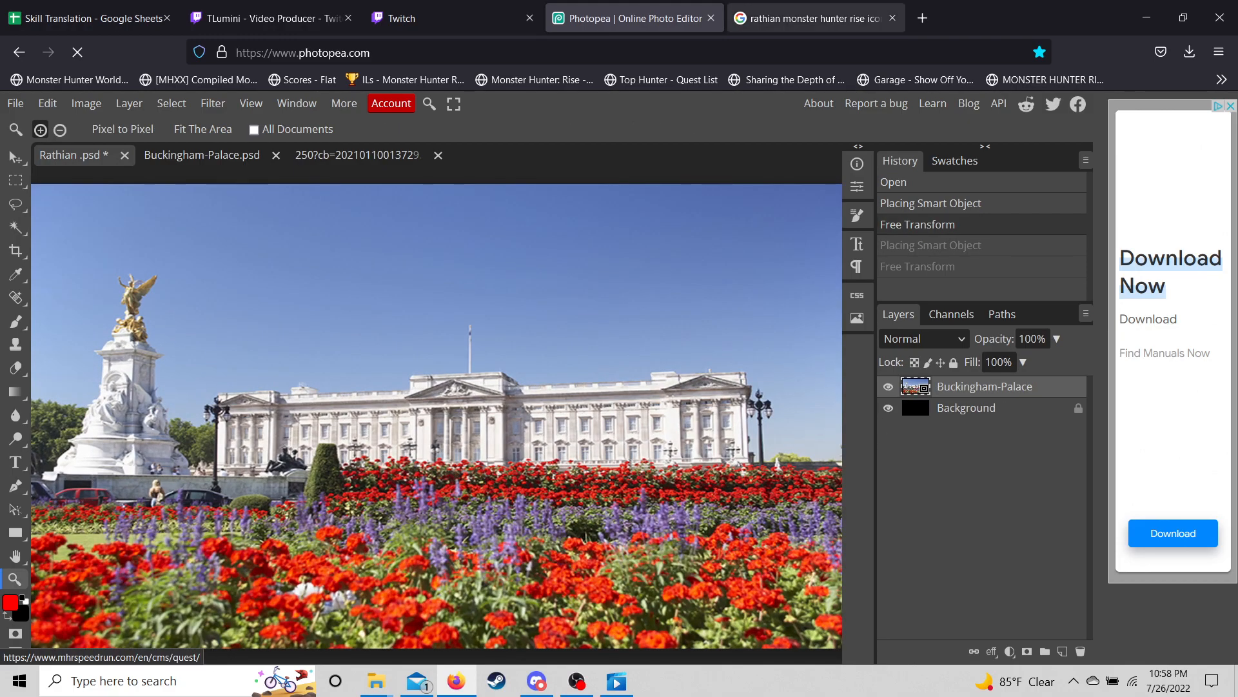
- Copy the transparent Rathian World Wiki image's link and go back to Photopea's File menu
left_click(816, 18)
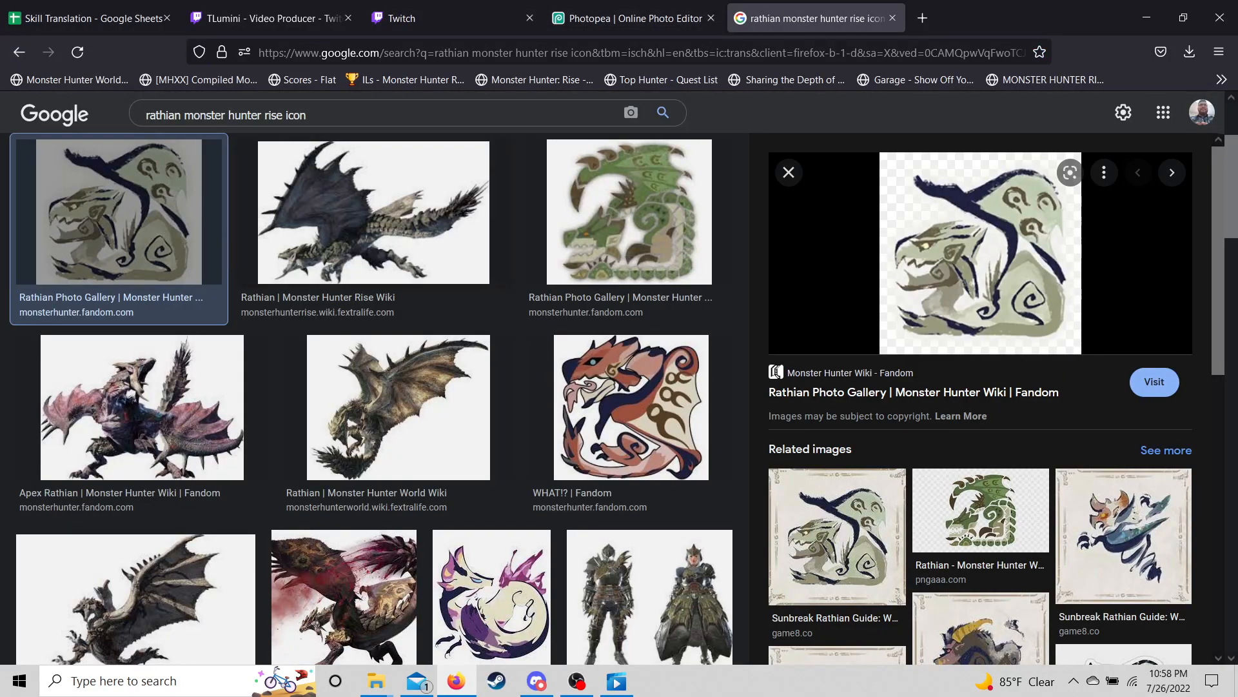
left_click(398, 407)
left_click(398, 408)
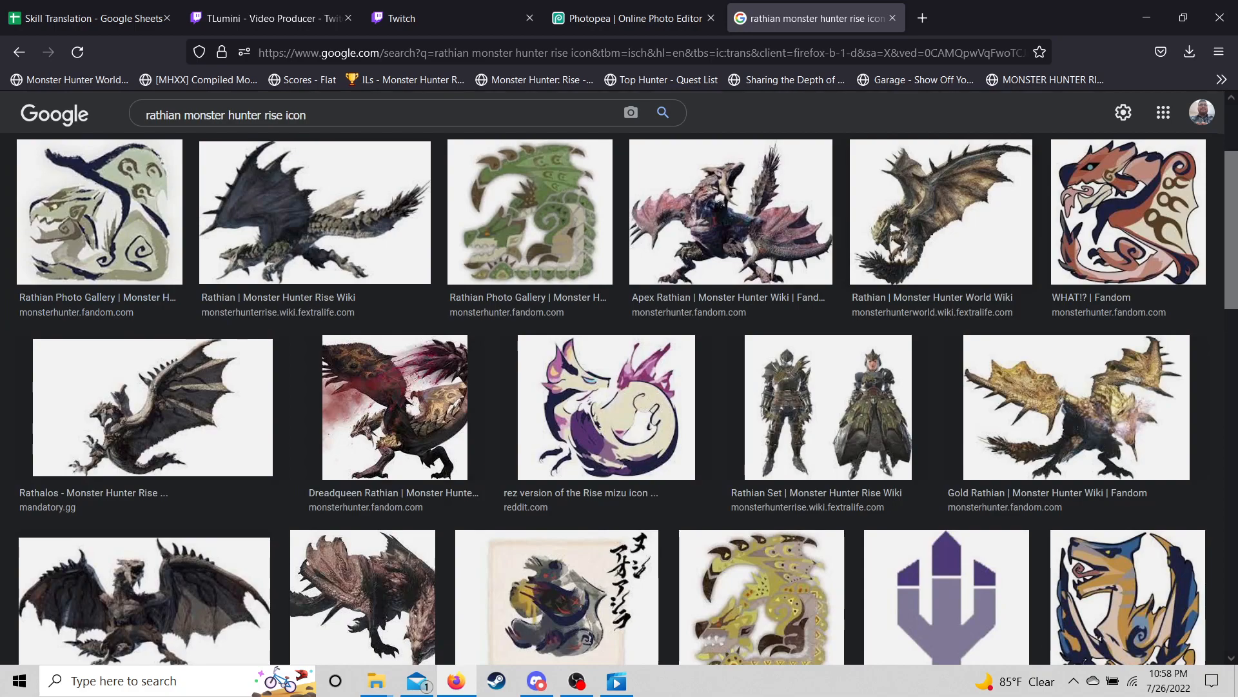
scroll(619, 398, "up", 1)
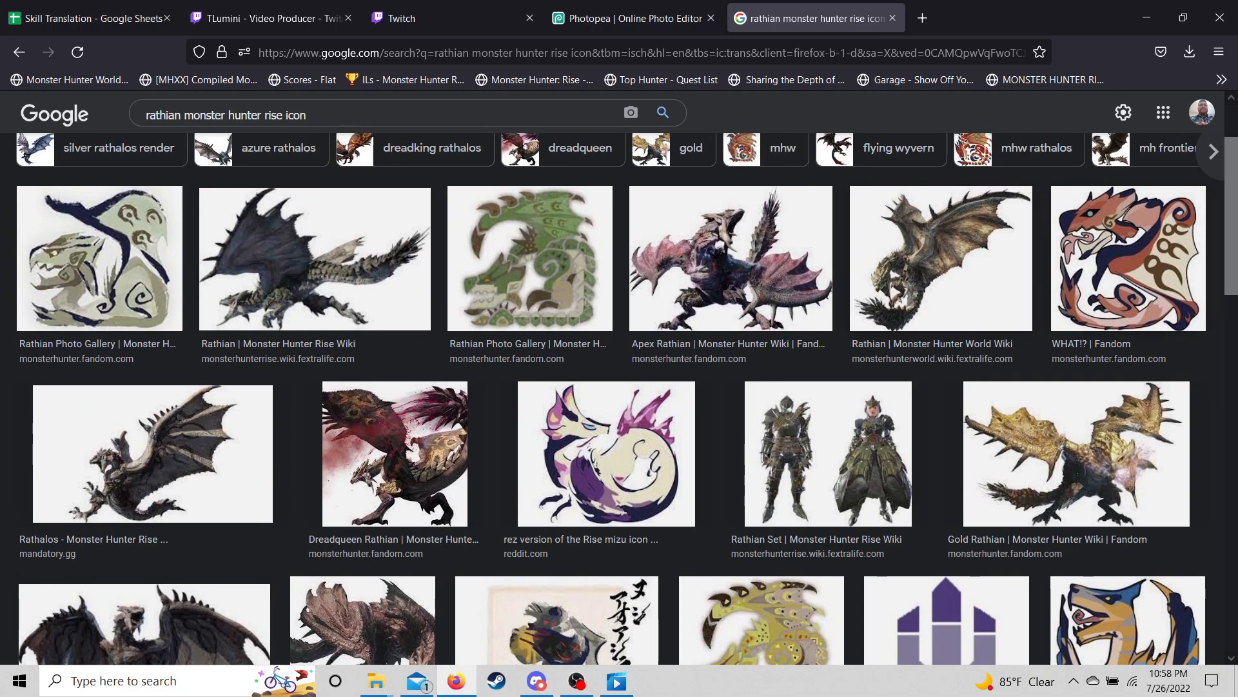
left_click(942, 258)
right_click(978, 254)
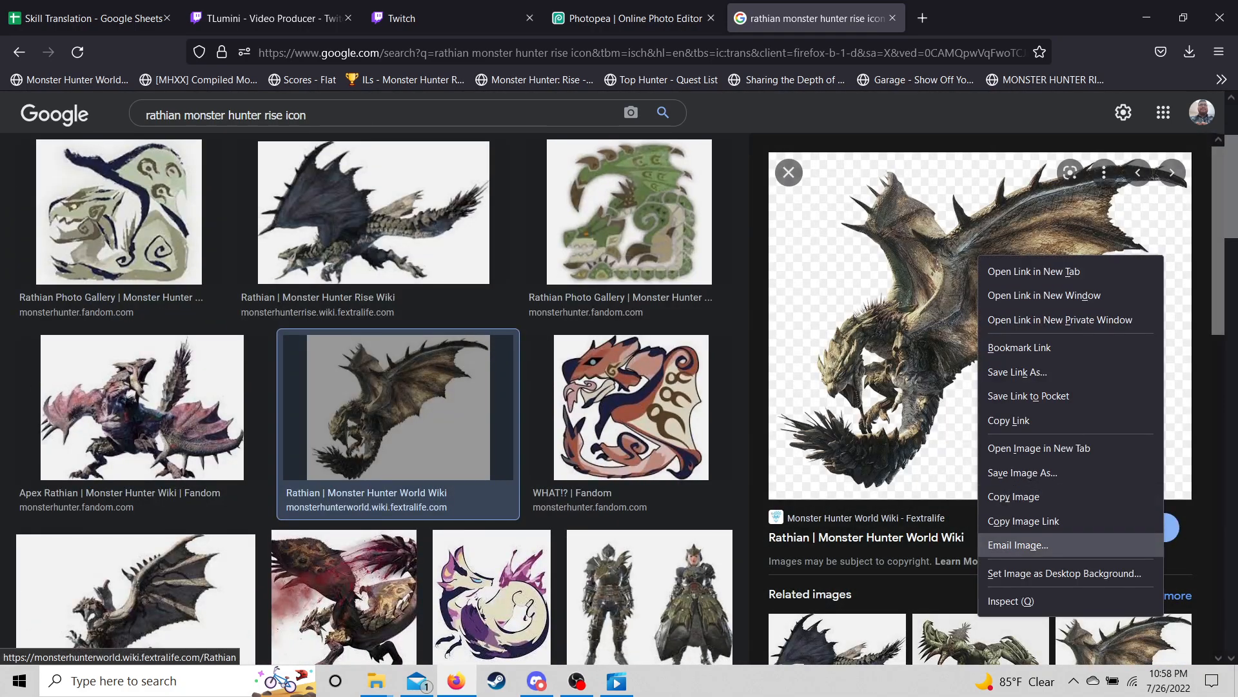
left_click(1023, 521)
left_click(632, 18)
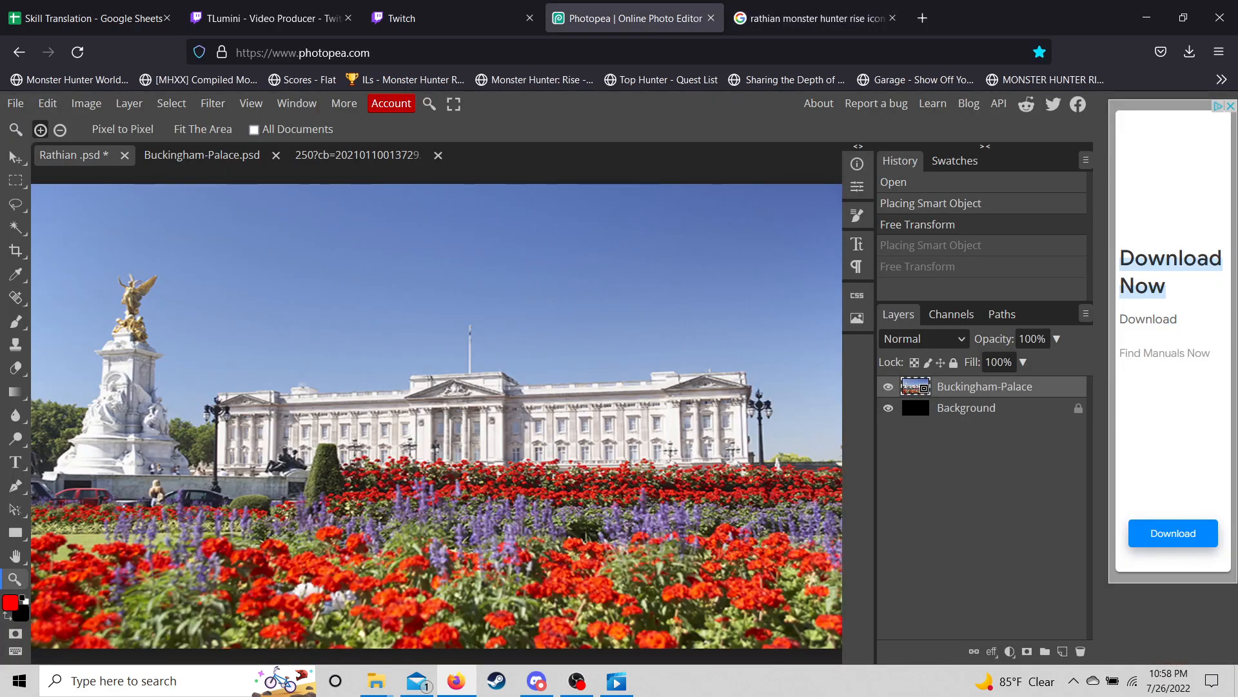
left_click(15, 103)
- Load the transparent Rathian from the copied link, scale it to 56.48% and move it upper right
mouse_move(51, 200)
left_click(193, 225)
key("Return")
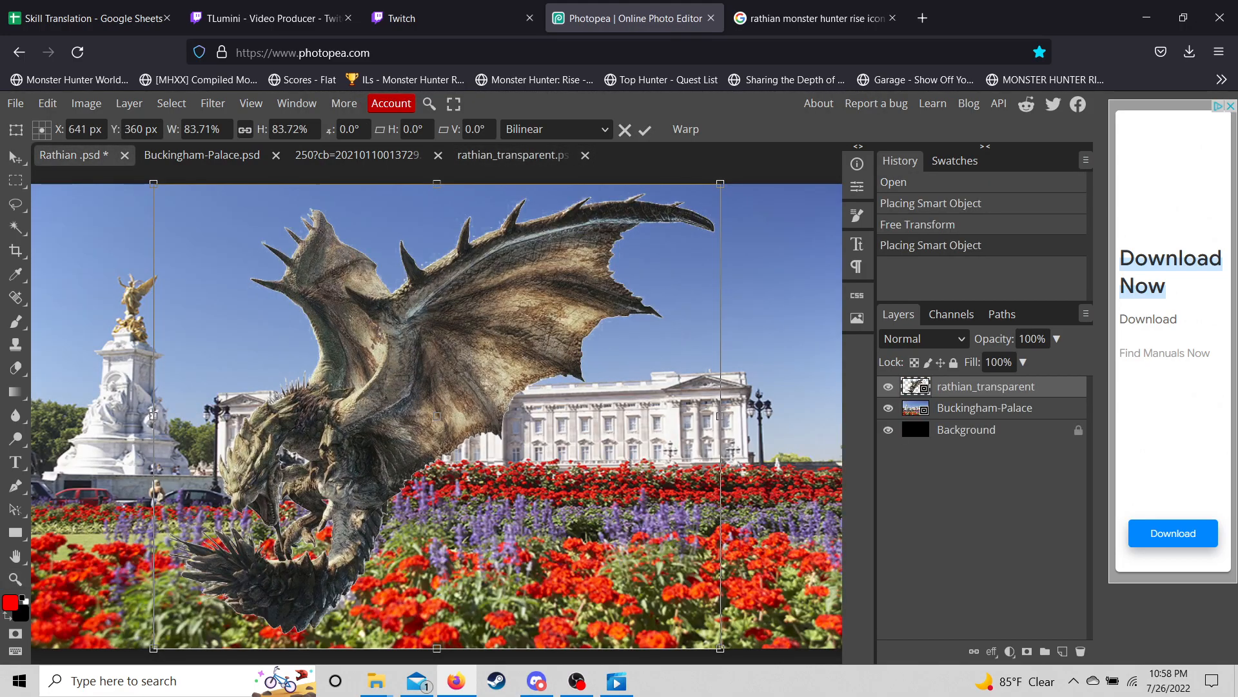
scroll(338, 390, "down", 2)
left_click_drag(171, 204, 338, 340)
left_click_drag(510, 481, 591, 372)
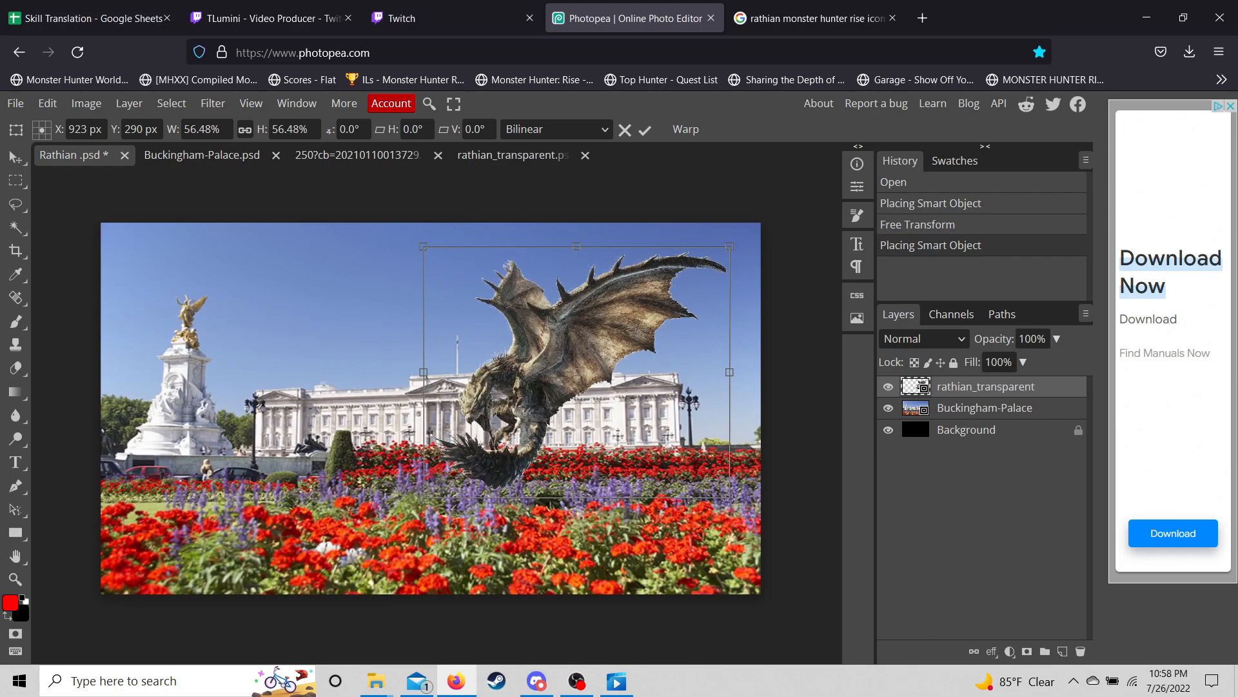
- Replace the Google Images search with 'queen of england hat'
left_click(814, 18)
left_click(335, 115)
key("ctrl+a")
key("BackSpace")
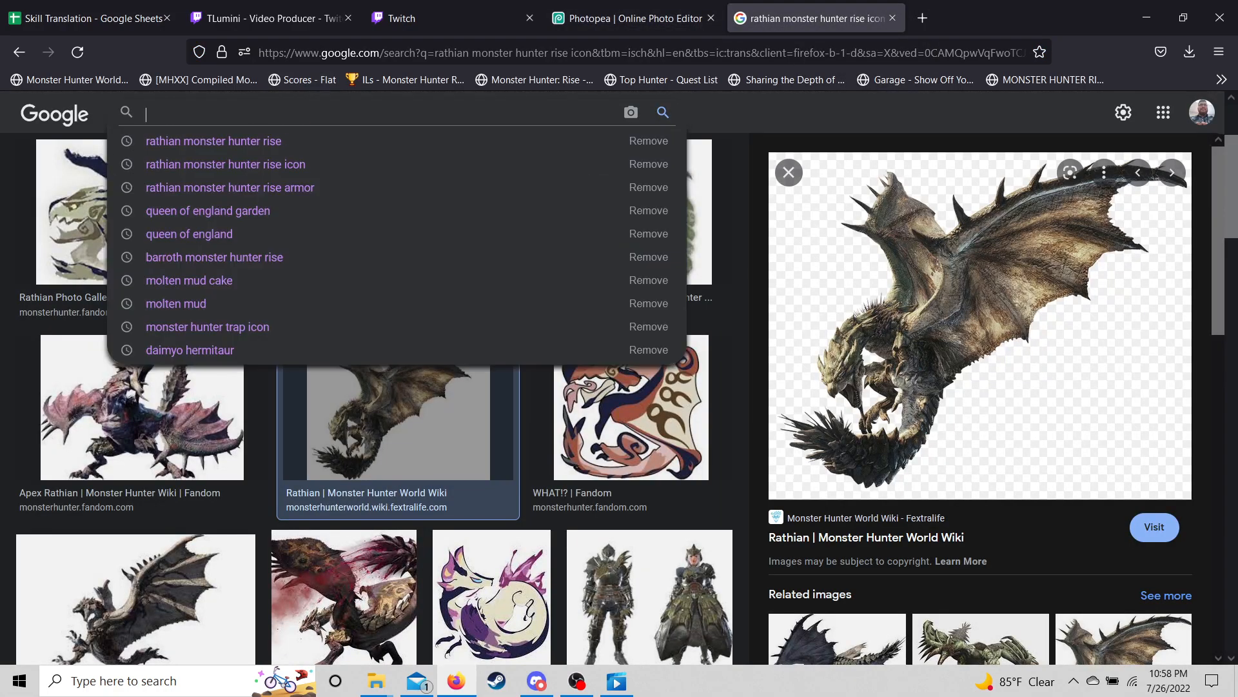
type("queen of england hat")
key("Return")
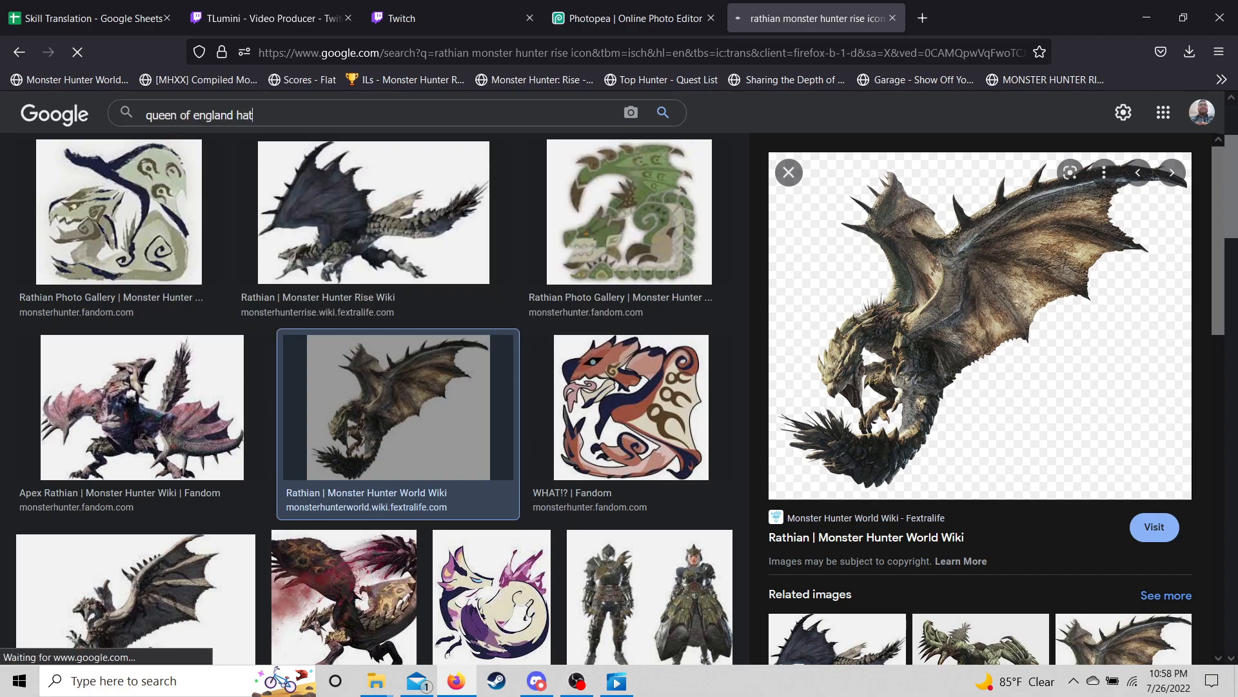
- Filter the image results by colour to transparent images only
scroll(619, 374, "down", 2)
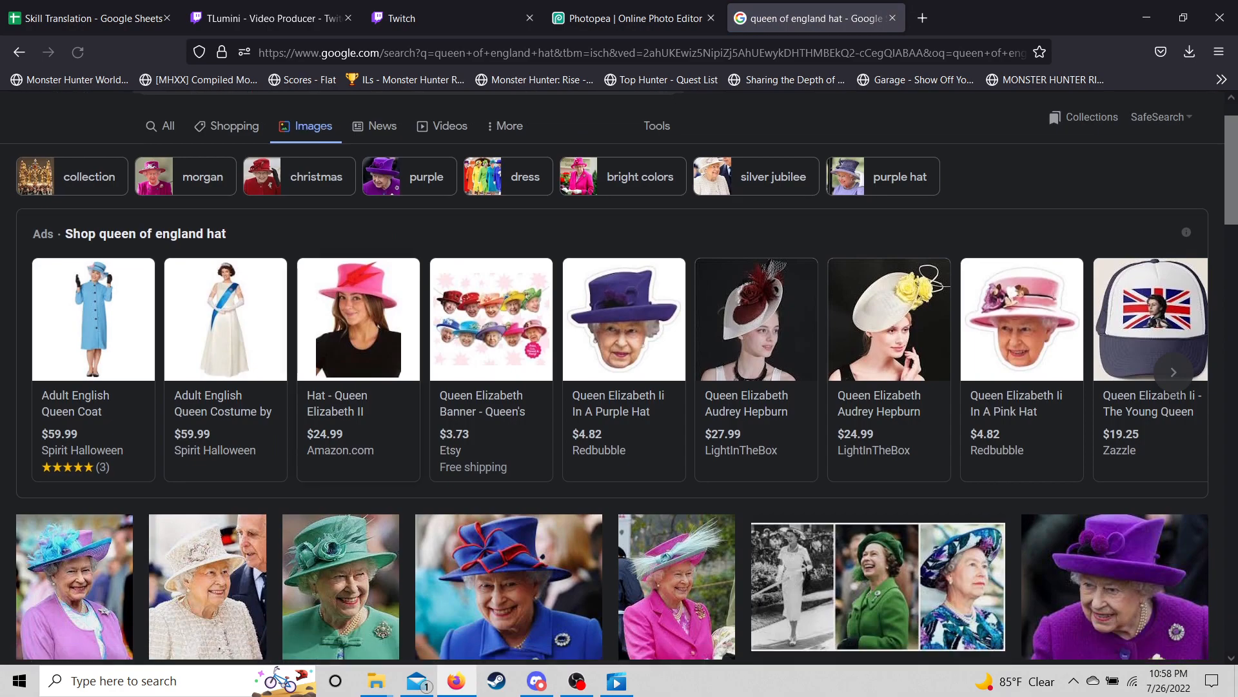
scroll(358, 323, "up", 2)
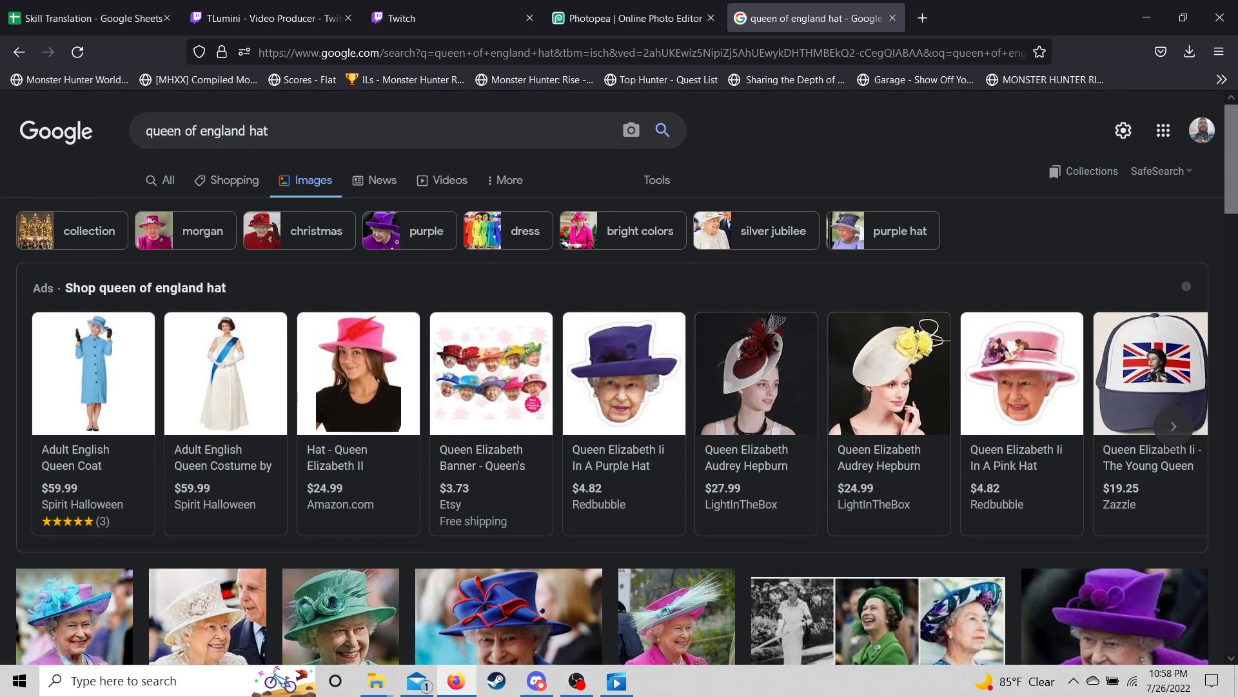
left_click(657, 180)
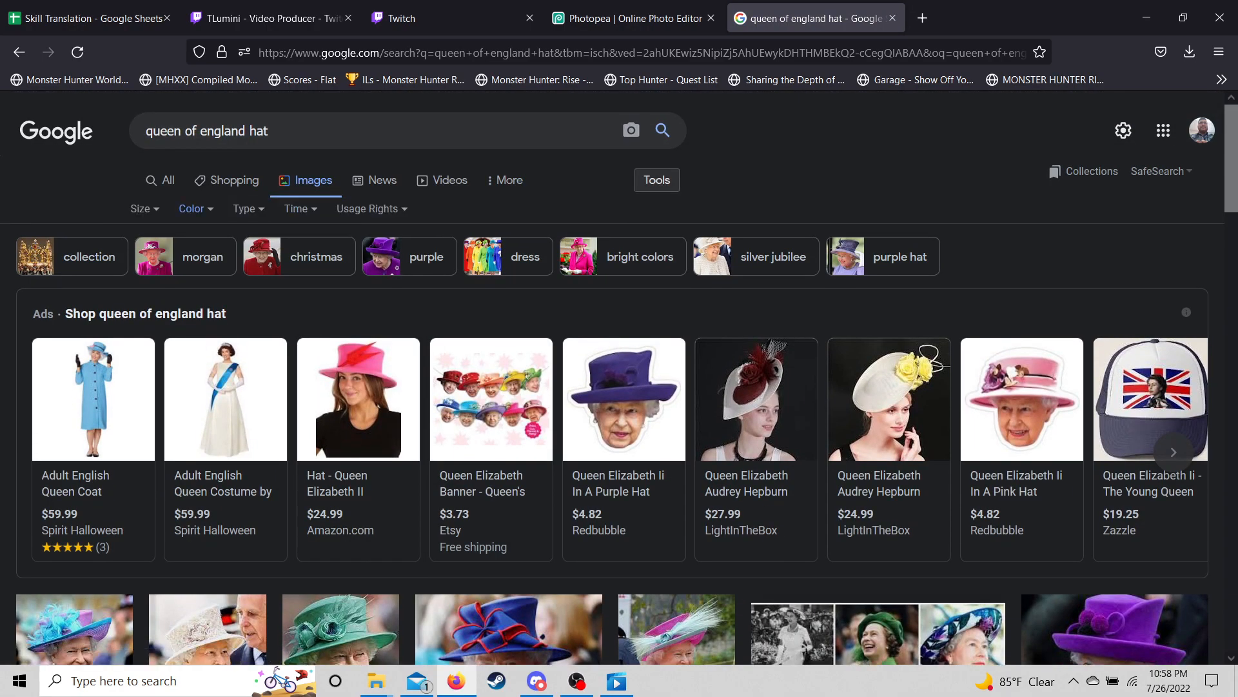
left_click(192, 208)
left_click(209, 285)
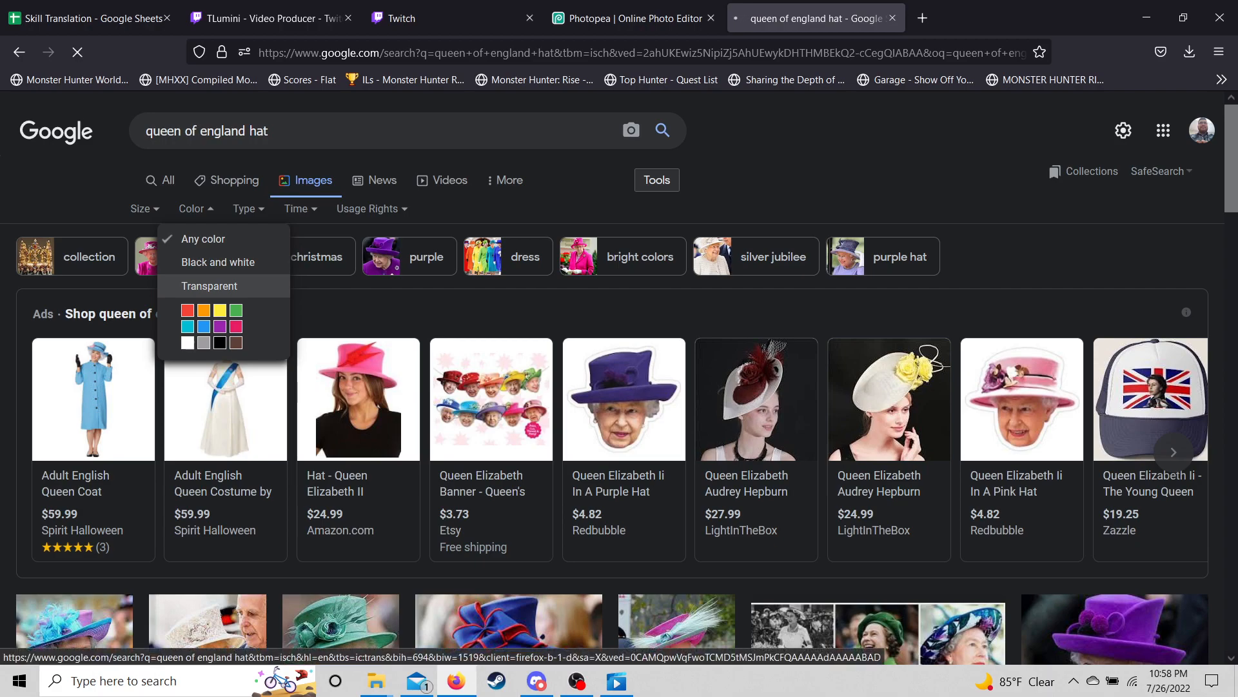
scroll(619, 378, "down", 3)
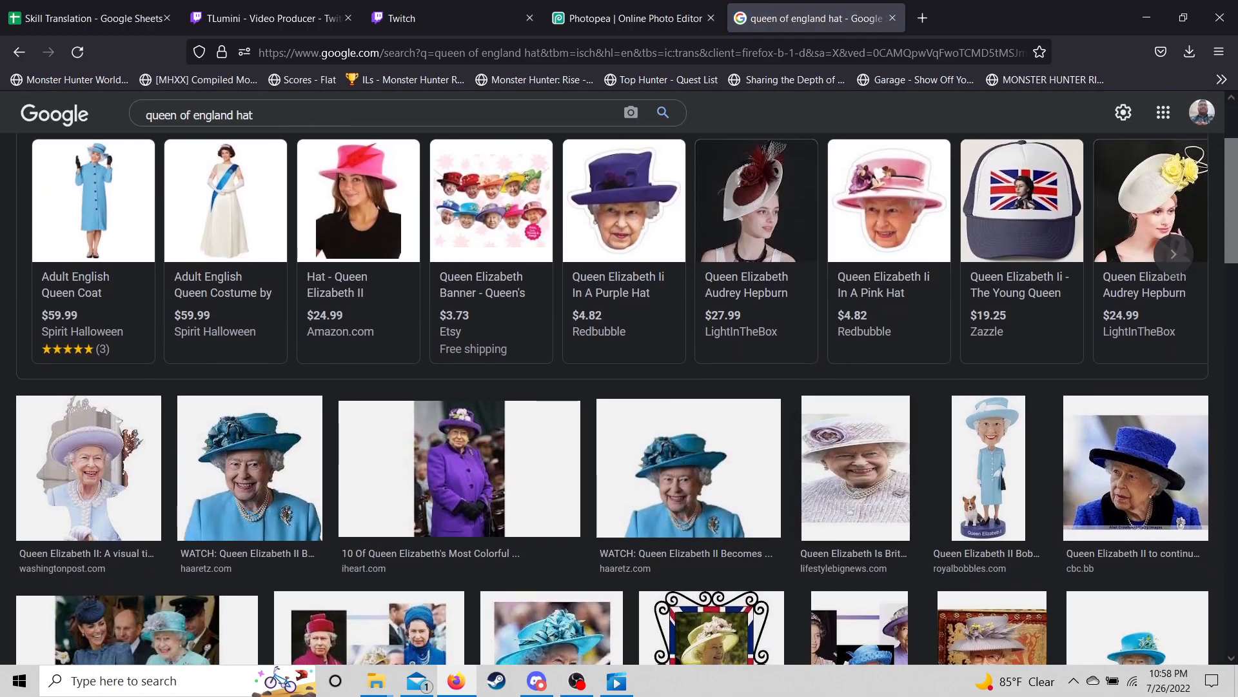
scroll(620, 398, "down", 4)
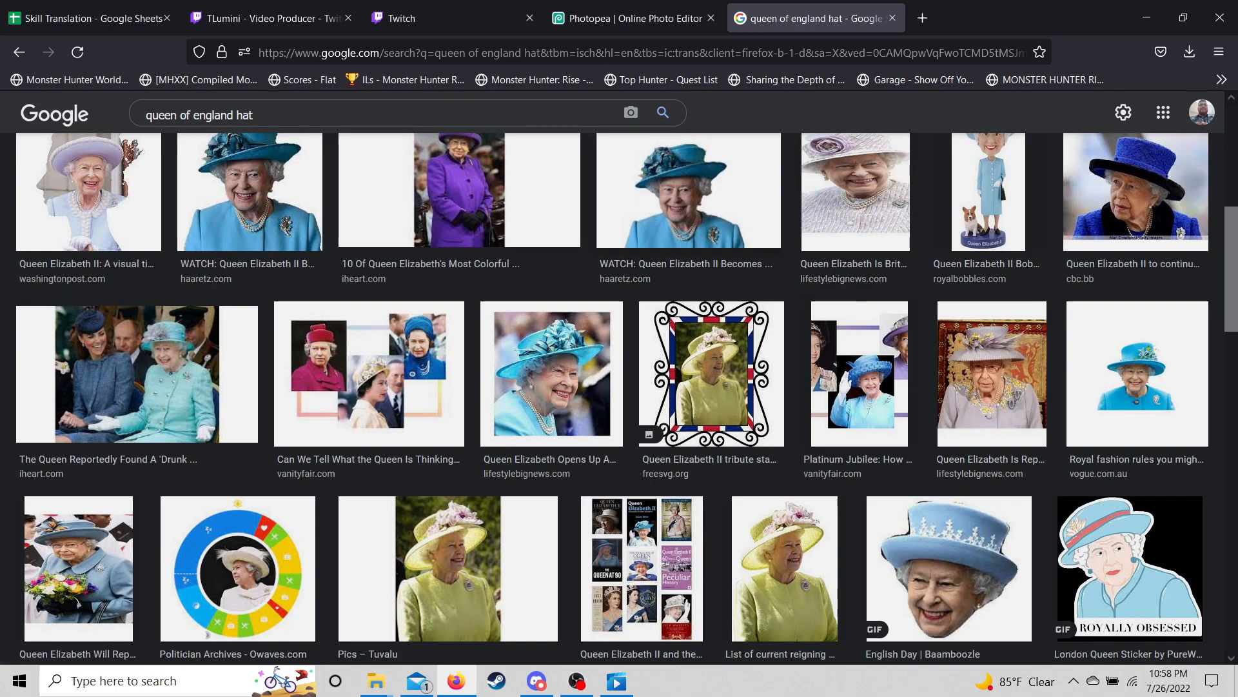
- Copy the image link of the haaretz blue-hat Queen cut-out and return to Photopea
left_click(689, 194)
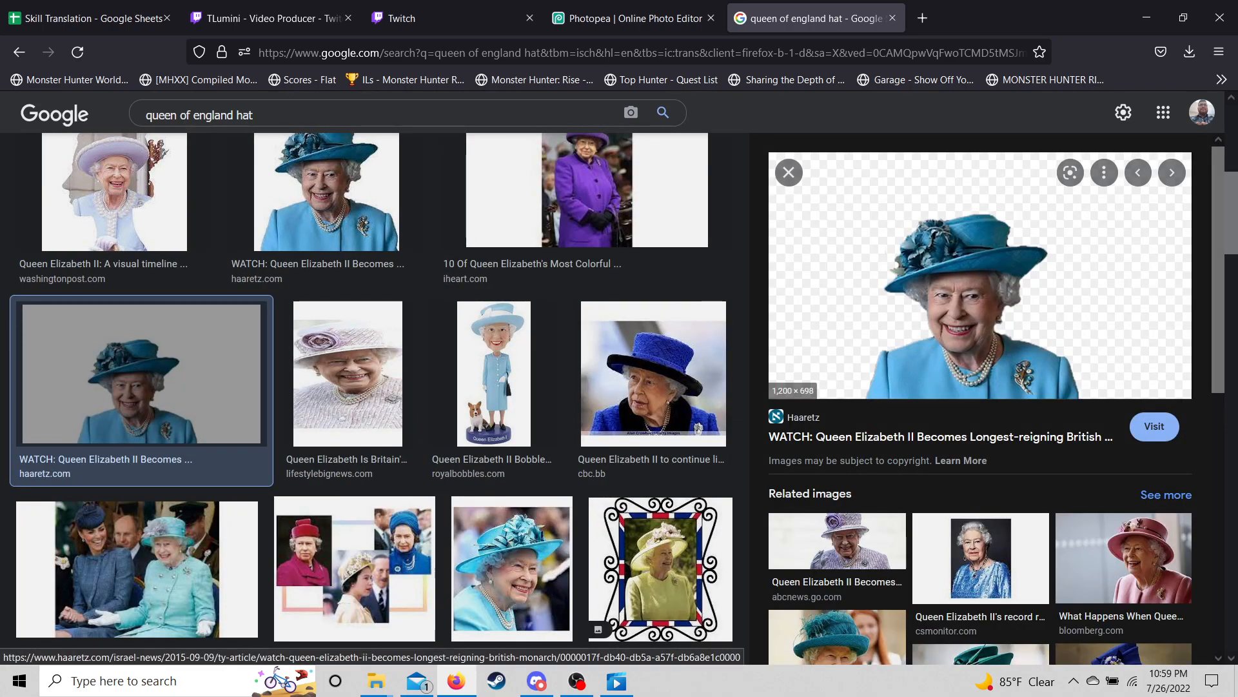
right_click(1010, 276)
left_click(1054, 539)
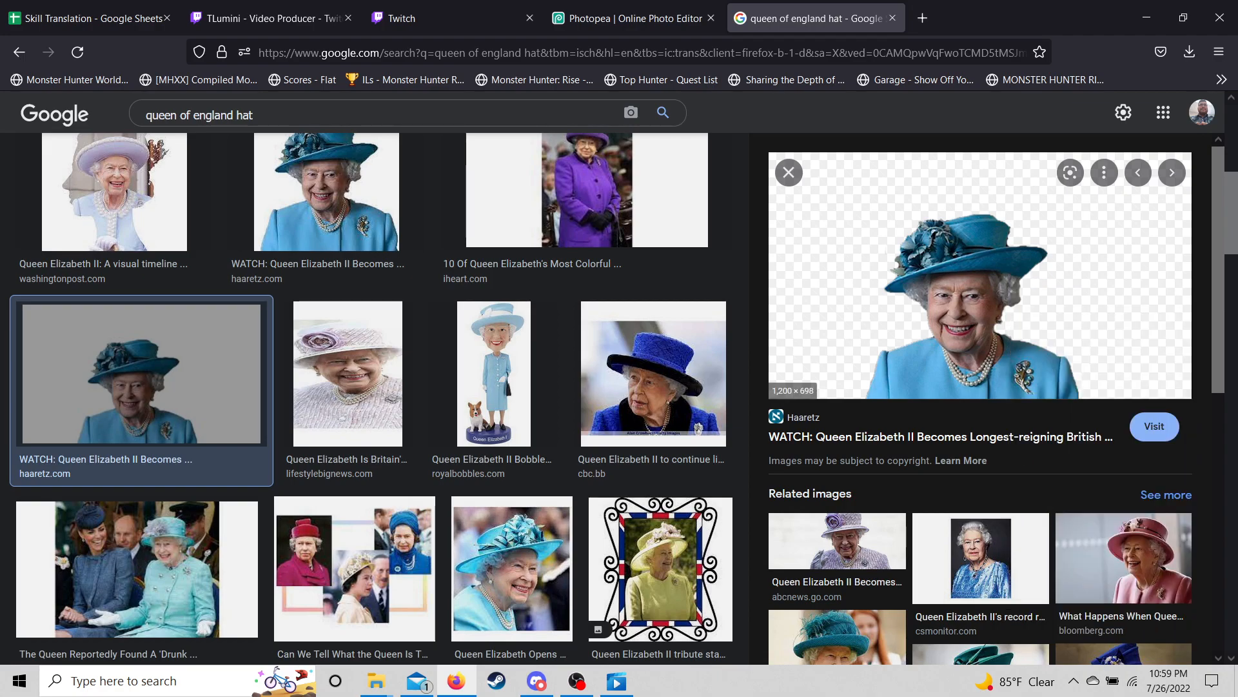
left_click(629, 18)
- Open the copied blue-hat Queen image via Open from URL, then close the 1018316866.psd document
left_click(15, 103)
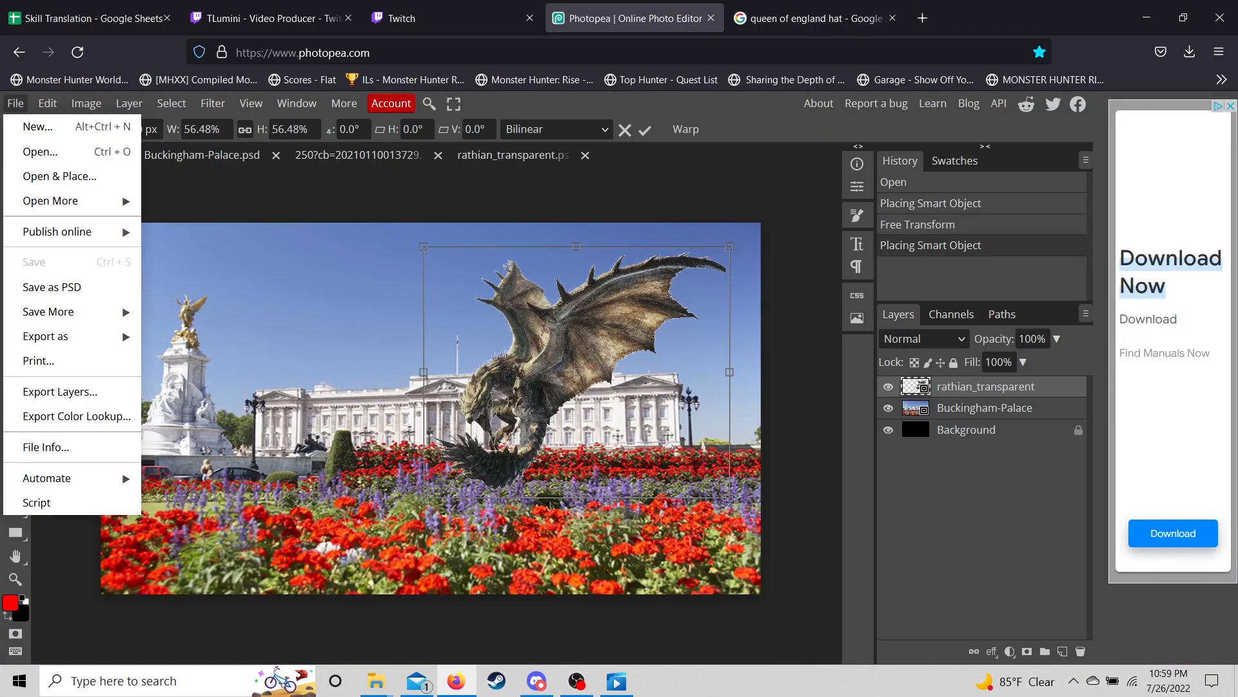
mouse_move(65, 201)
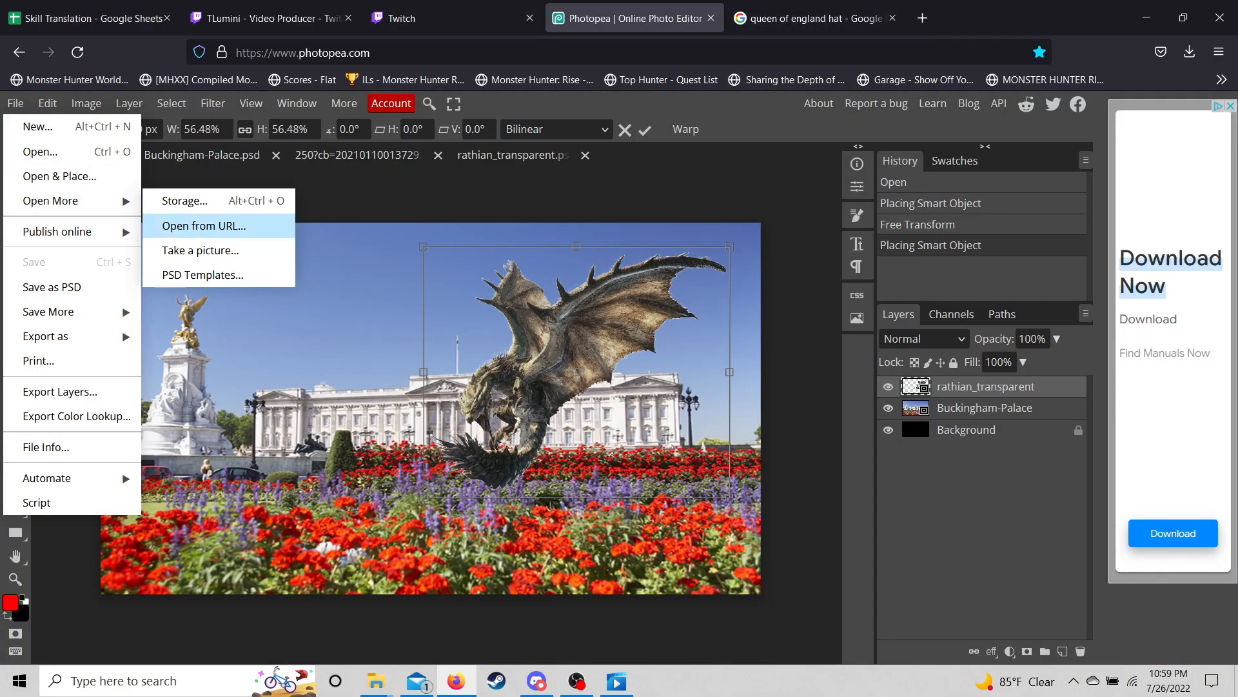
left_click(204, 226)
key("ctrl+v")
key("Return")
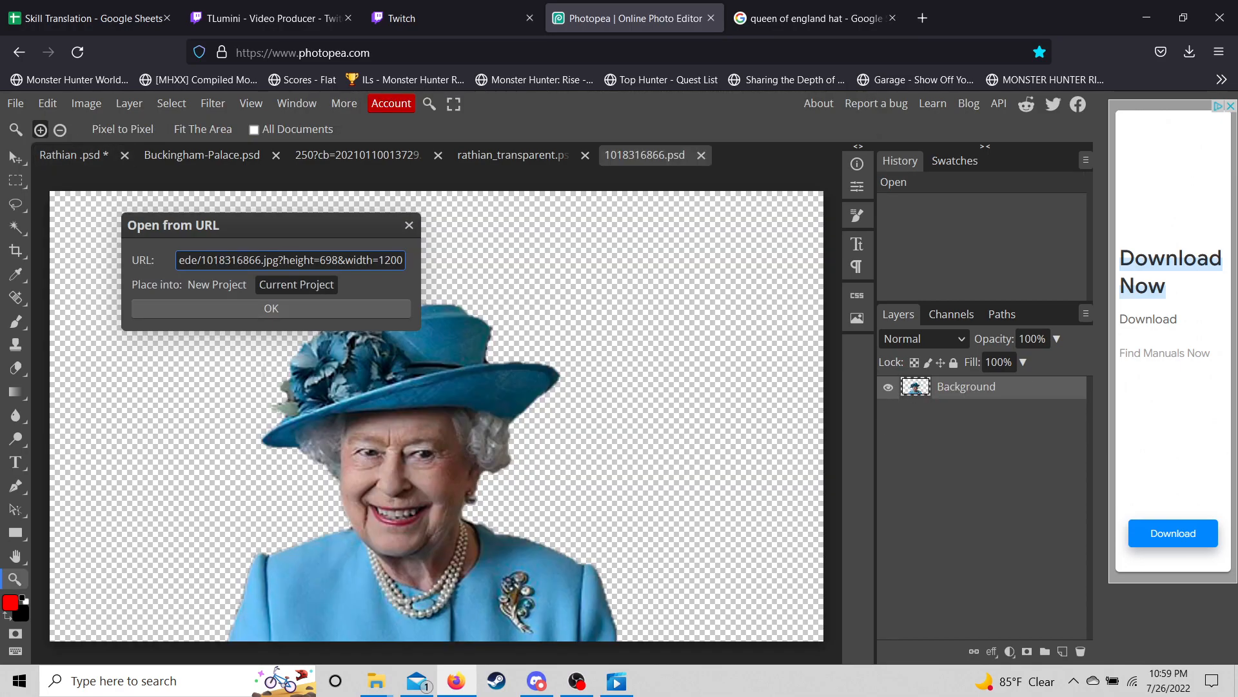
key("Escape")
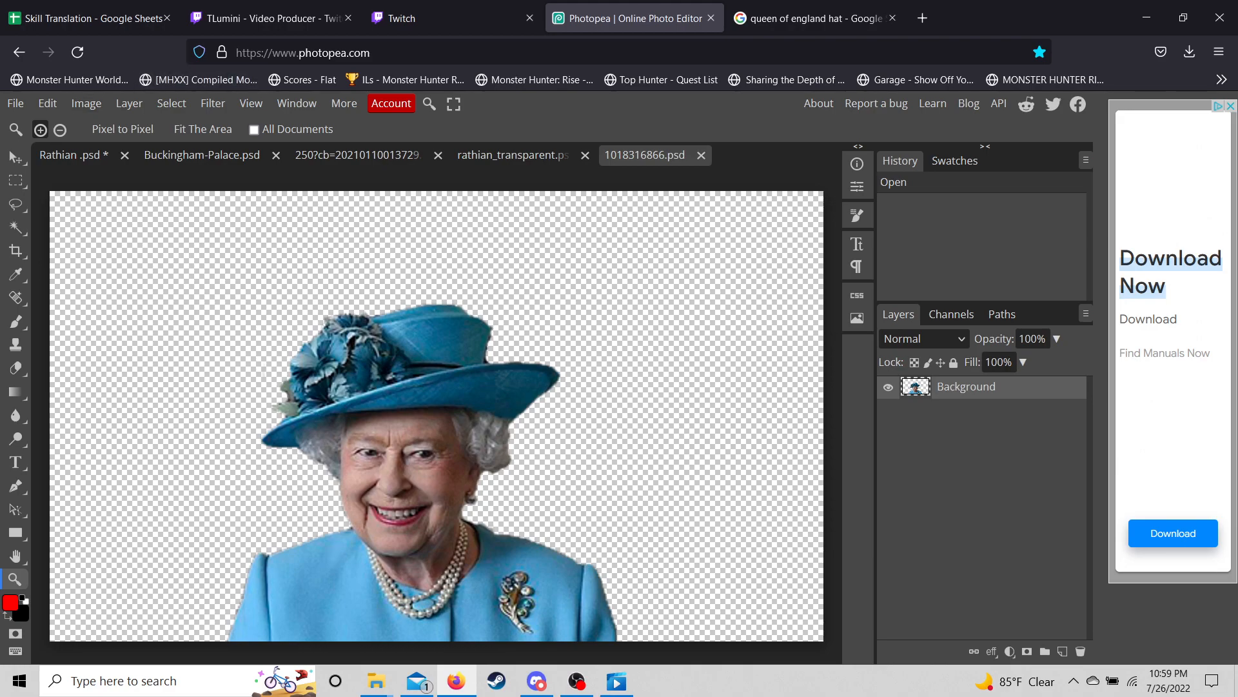
left_click(701, 156)
- Search 'queen of england' and copy the rd.com green-hat Queen image link before returning to Photopea
left_click(816, 18)
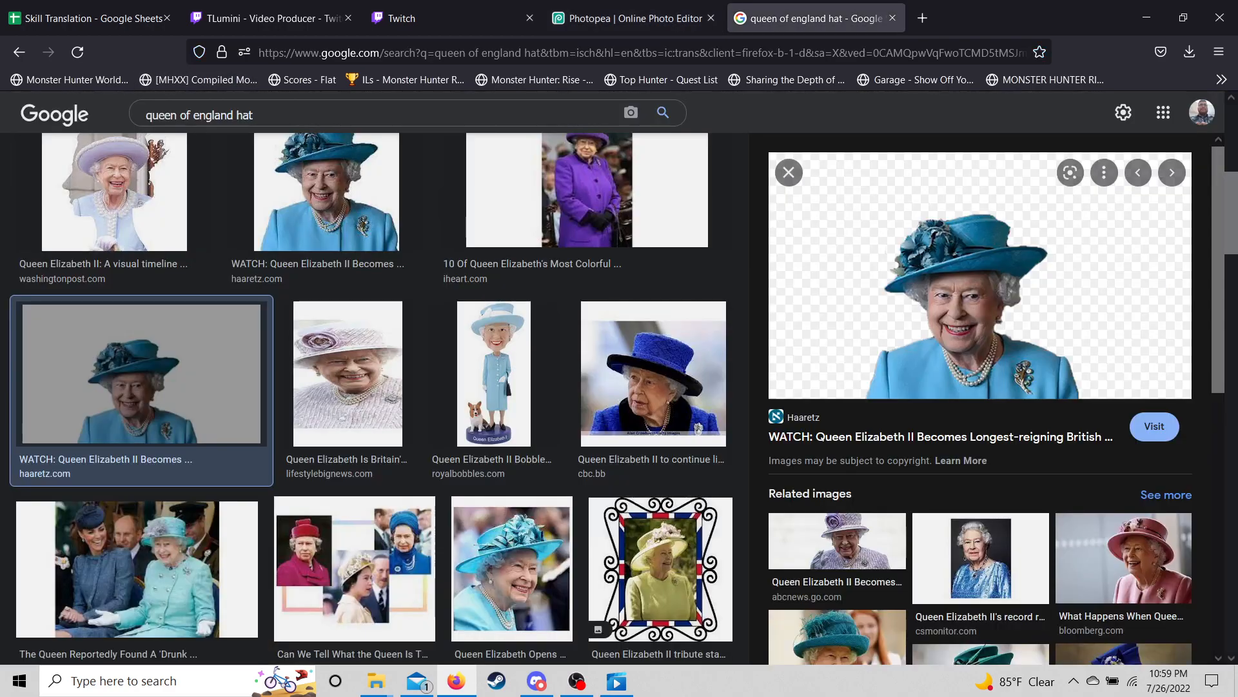
left_click(255, 115)
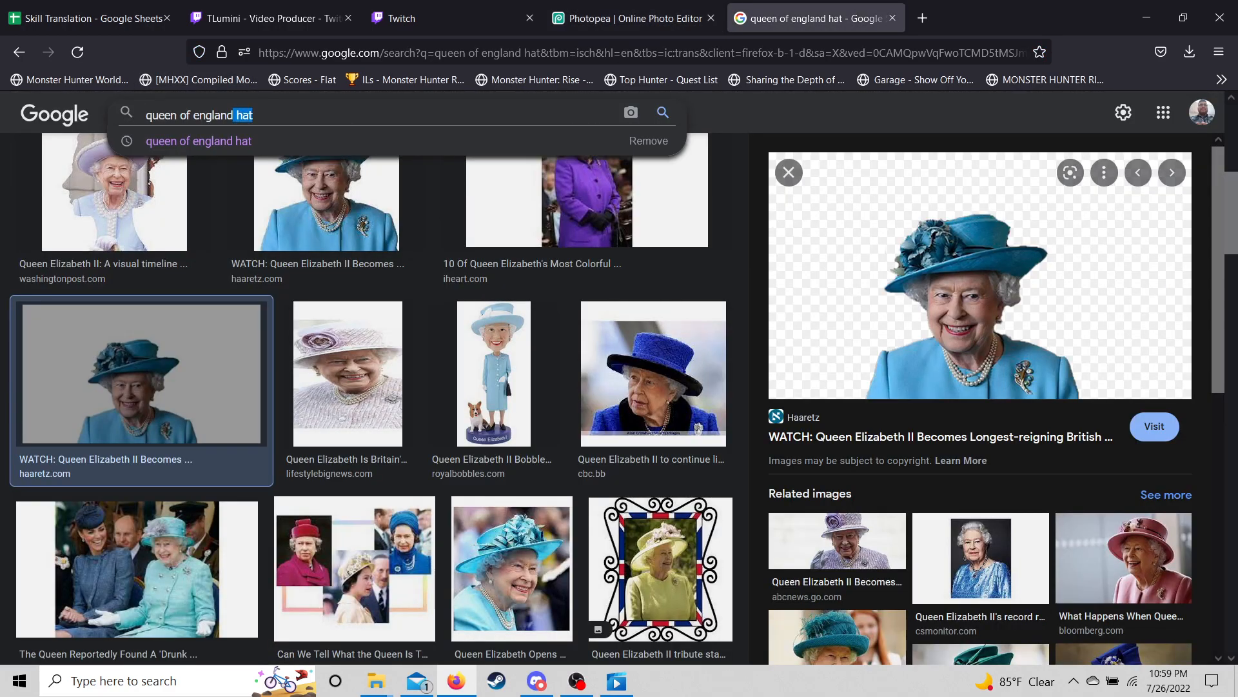
key("Return")
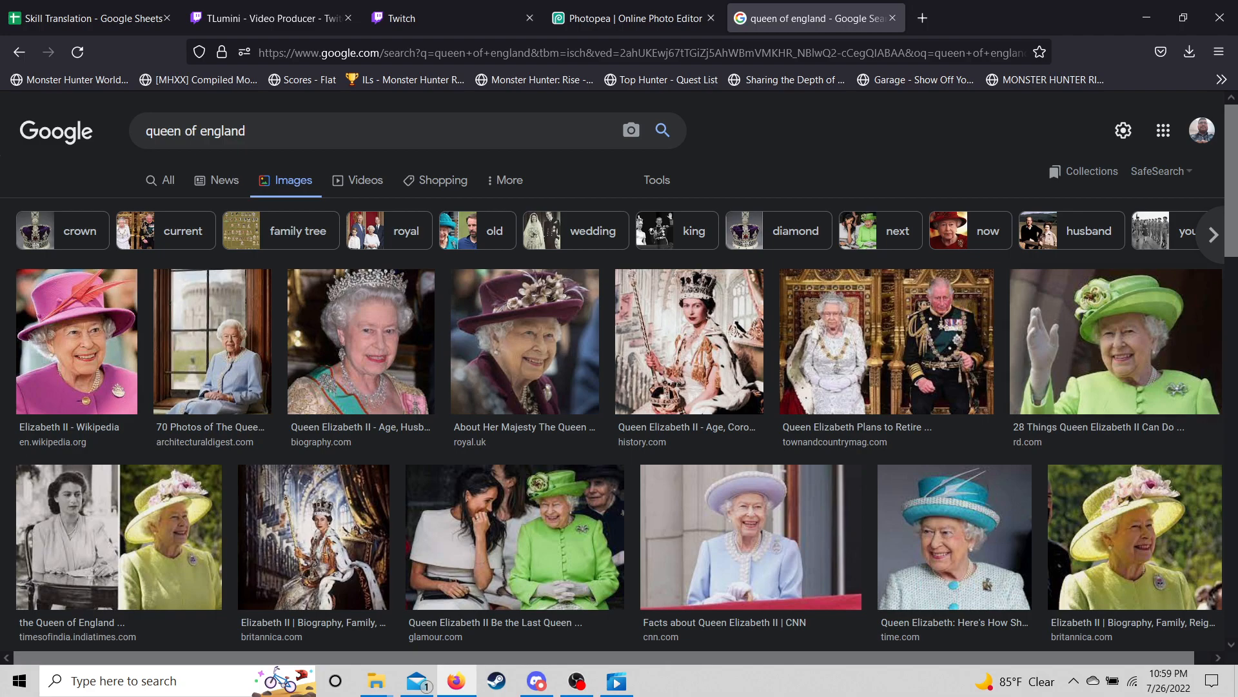
left_click(1115, 342)
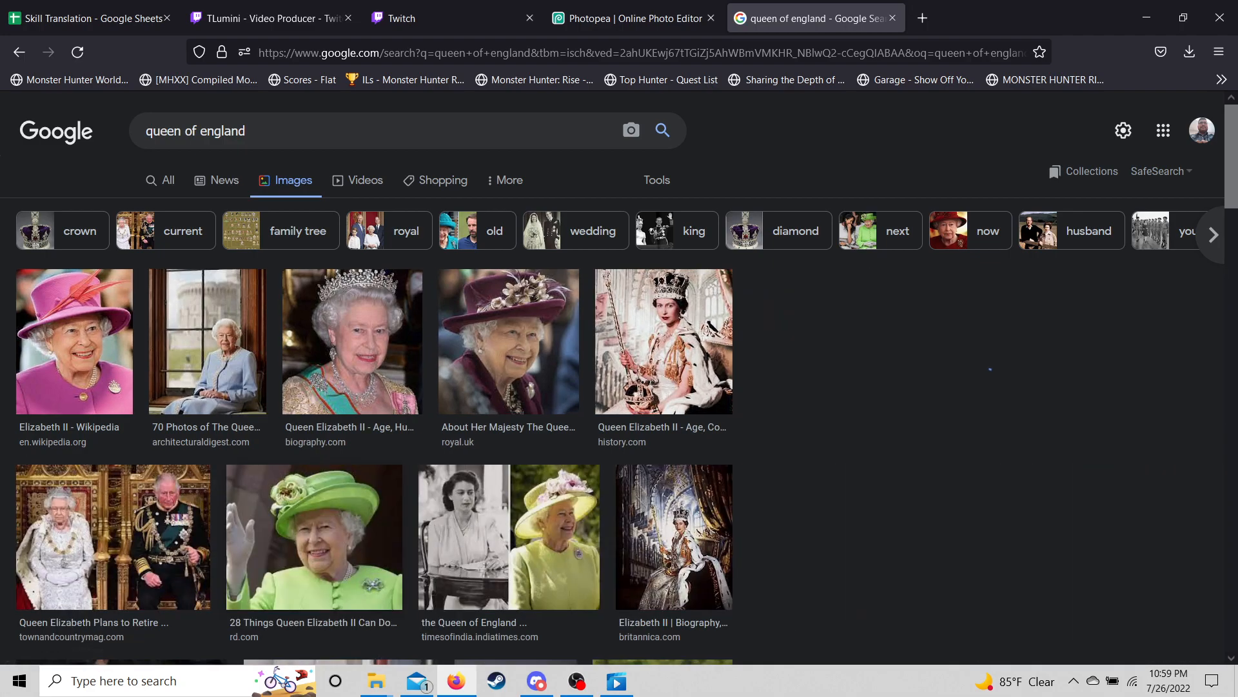
right_click(1032, 316)
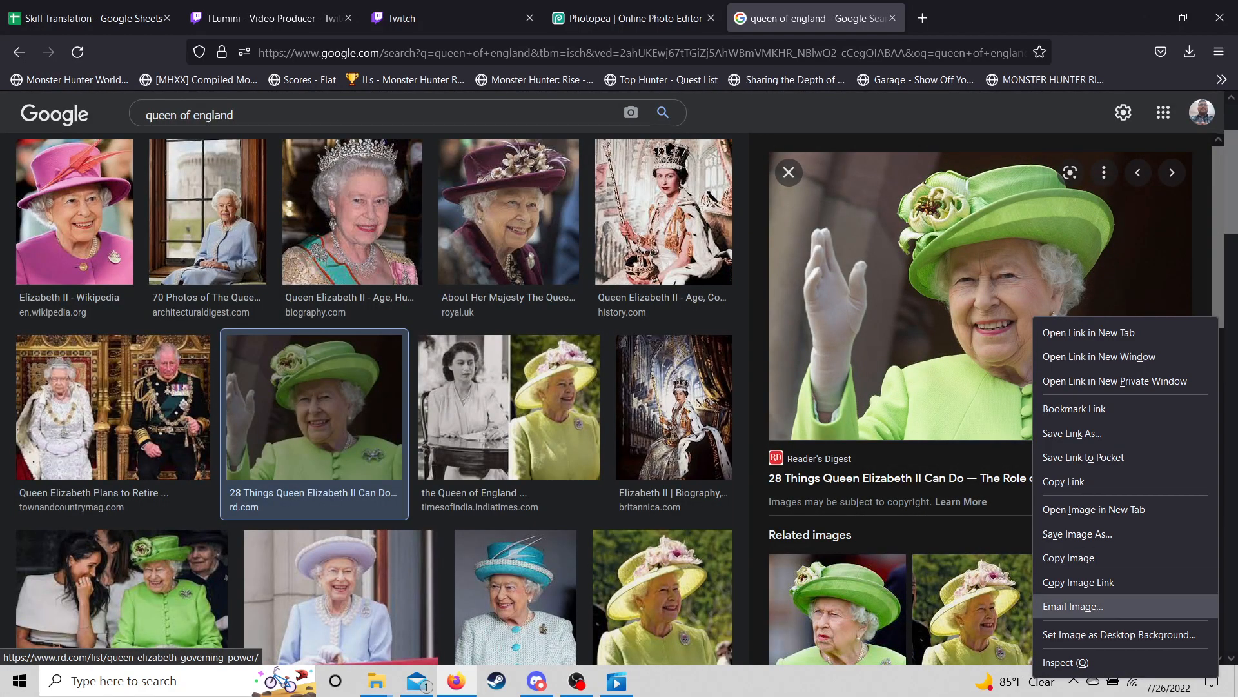
left_click(1084, 581)
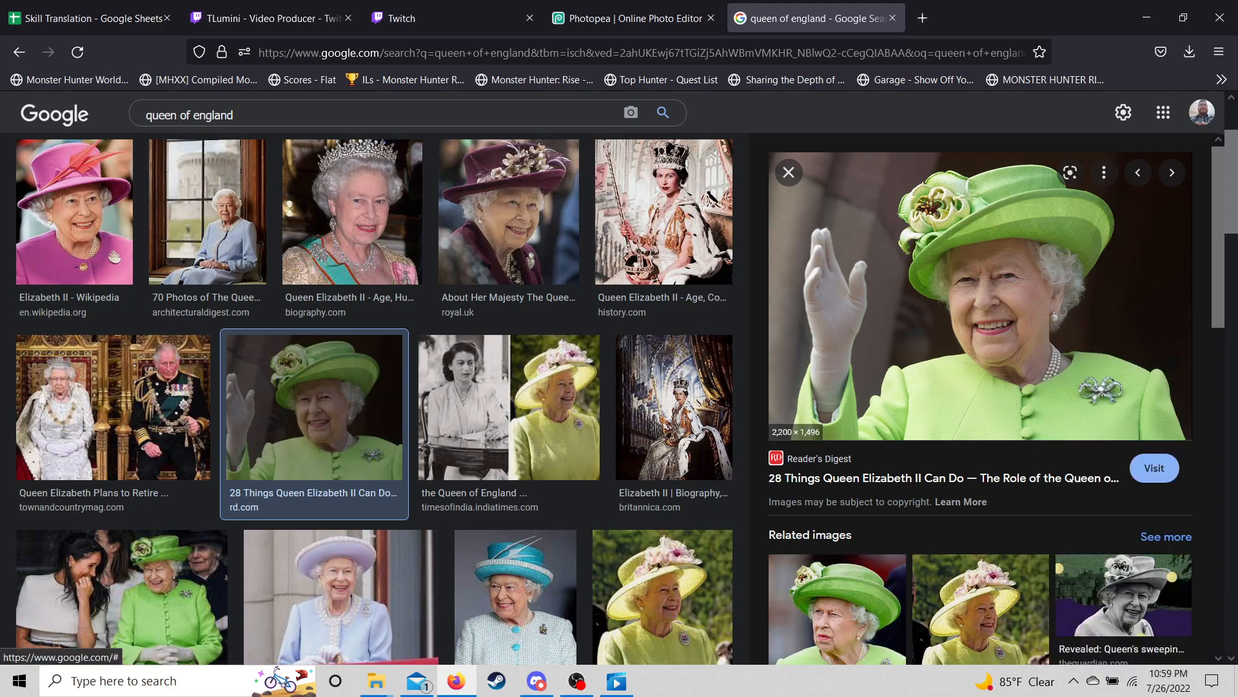
left_click(634, 18)
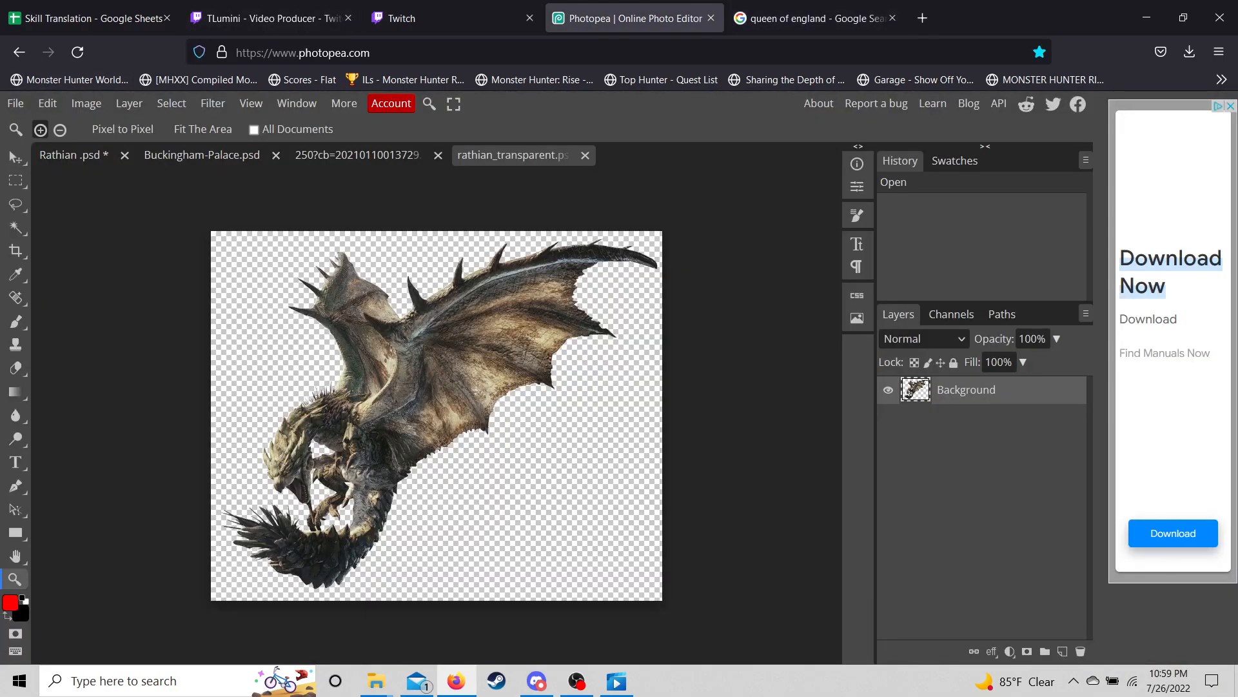
- Place the green-hat Queen photo from its URL into Rathian.psd and commit the transform
left_click(75, 156)
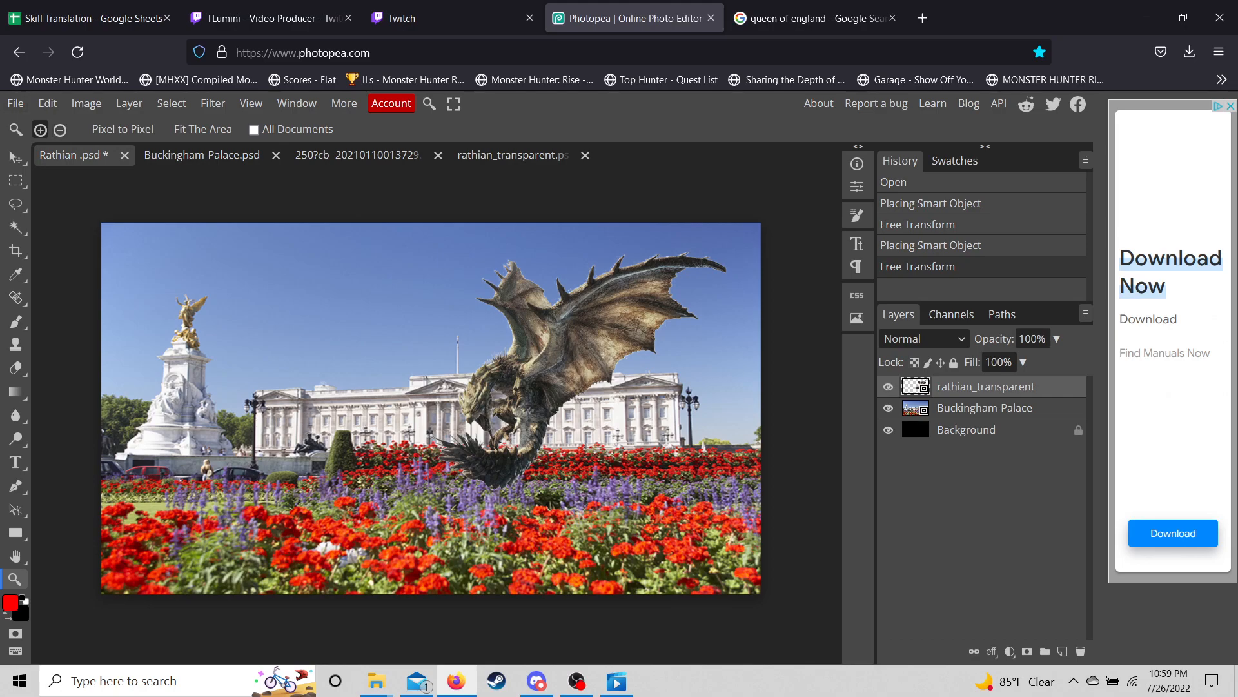
left_click(15, 104)
mouse_move(50, 199)
left_click(207, 222)
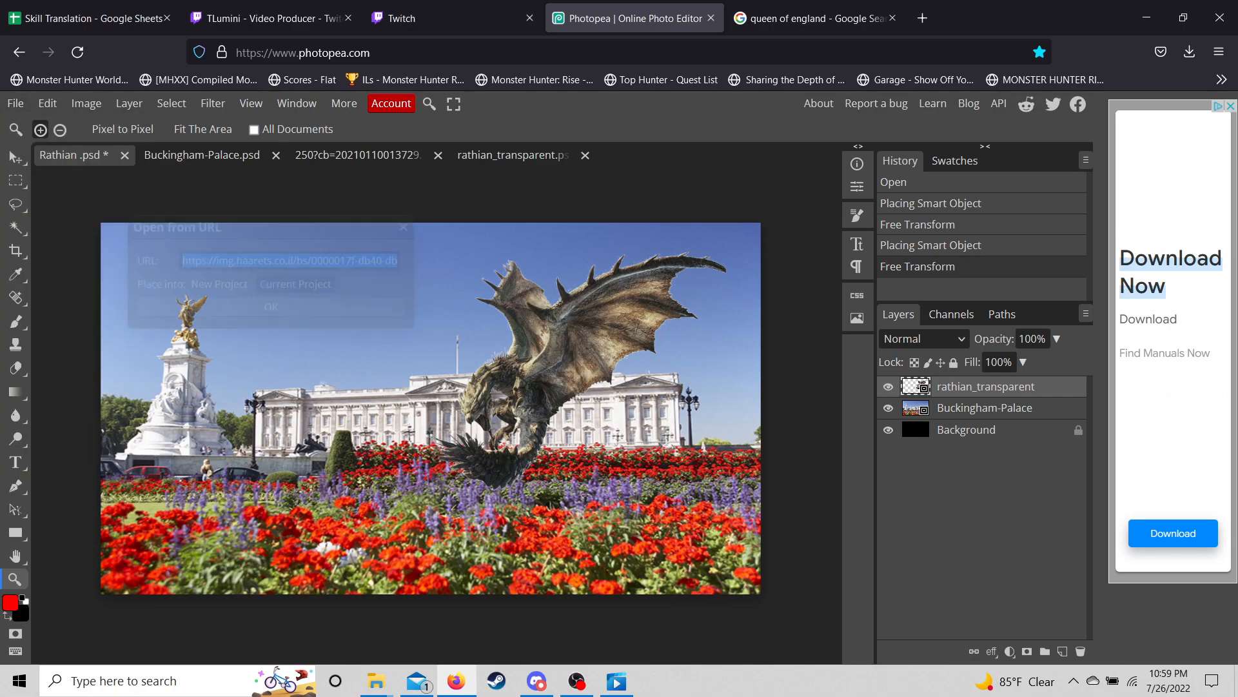
key("ctrl+v")
key("Return")
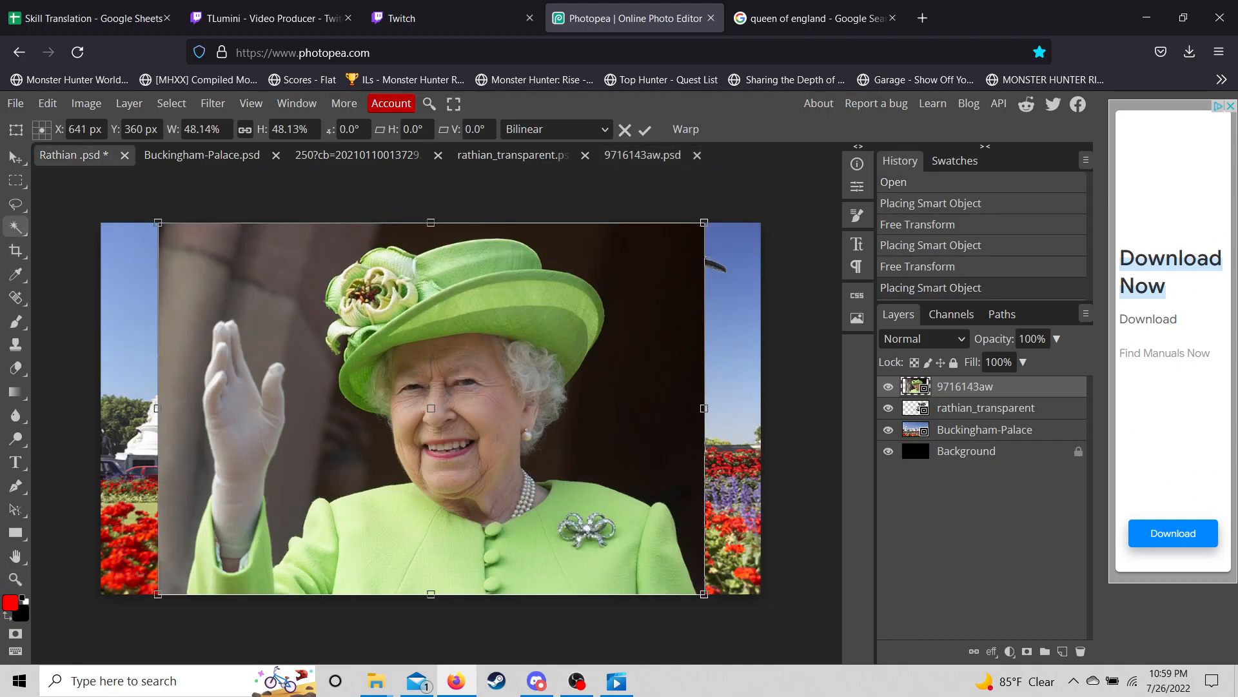
key("Return")
- Magic Wand the grey wall strip, rasterize the Queen layer, erase the strip, and deselect
left_click(268, 326)
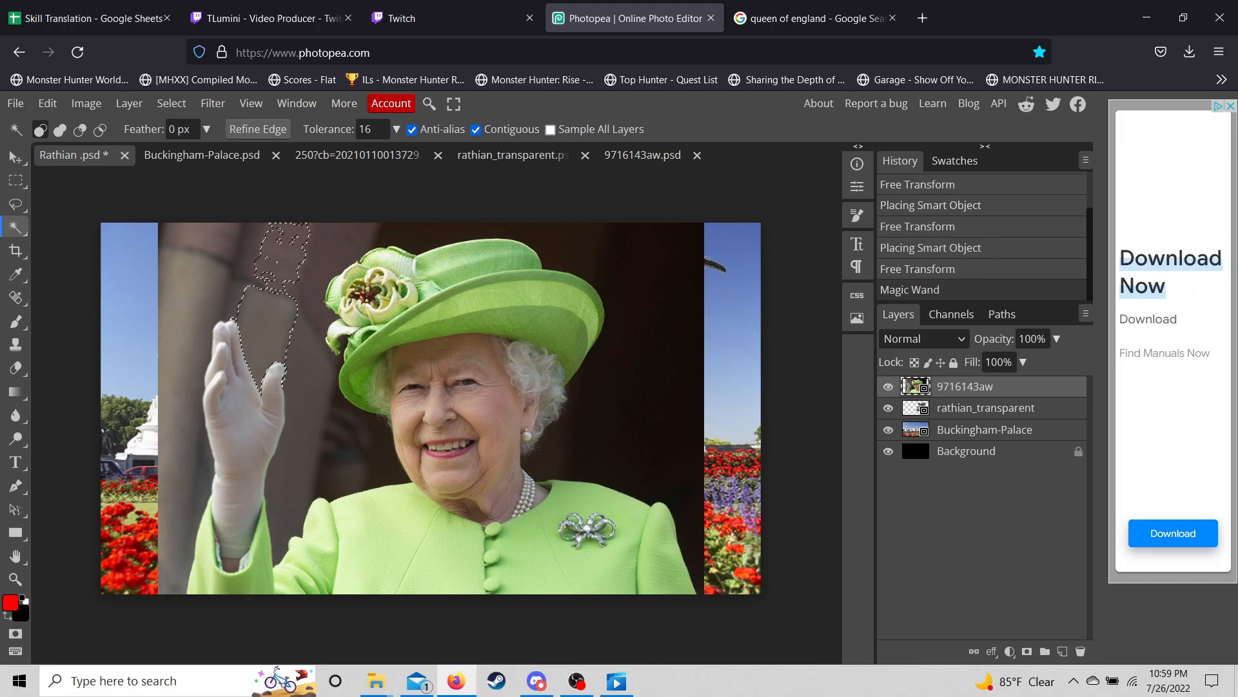
left_click(177, 321)
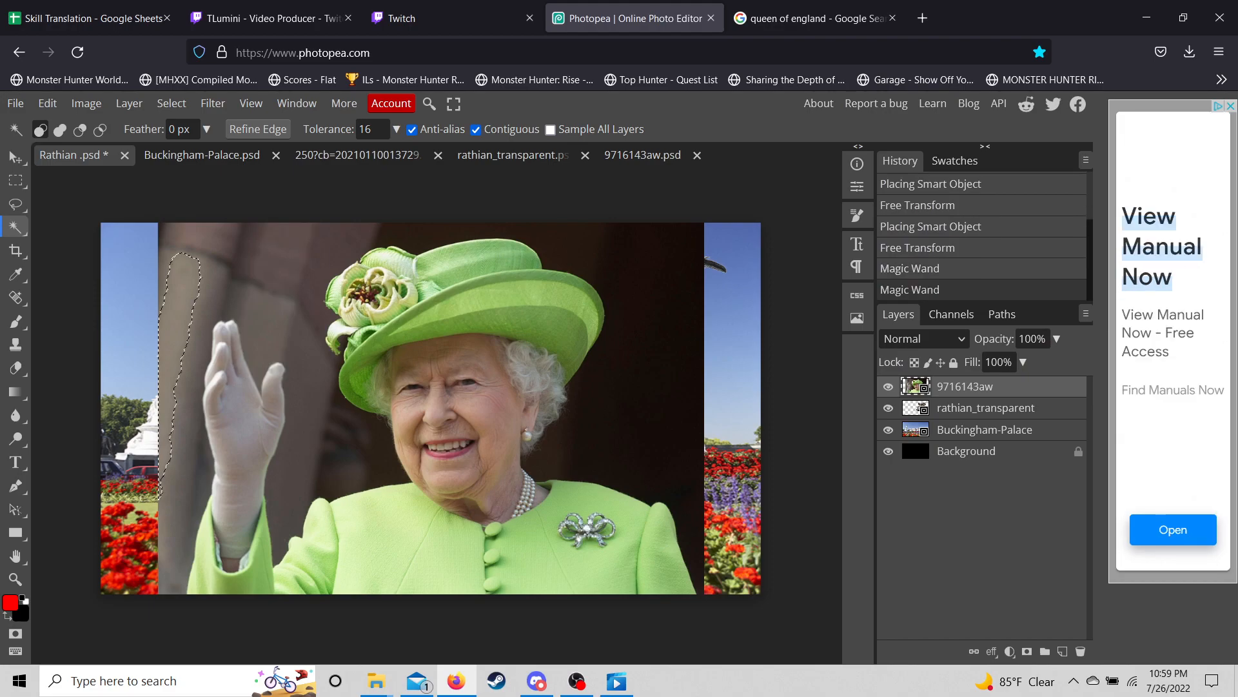
left_click(15, 368)
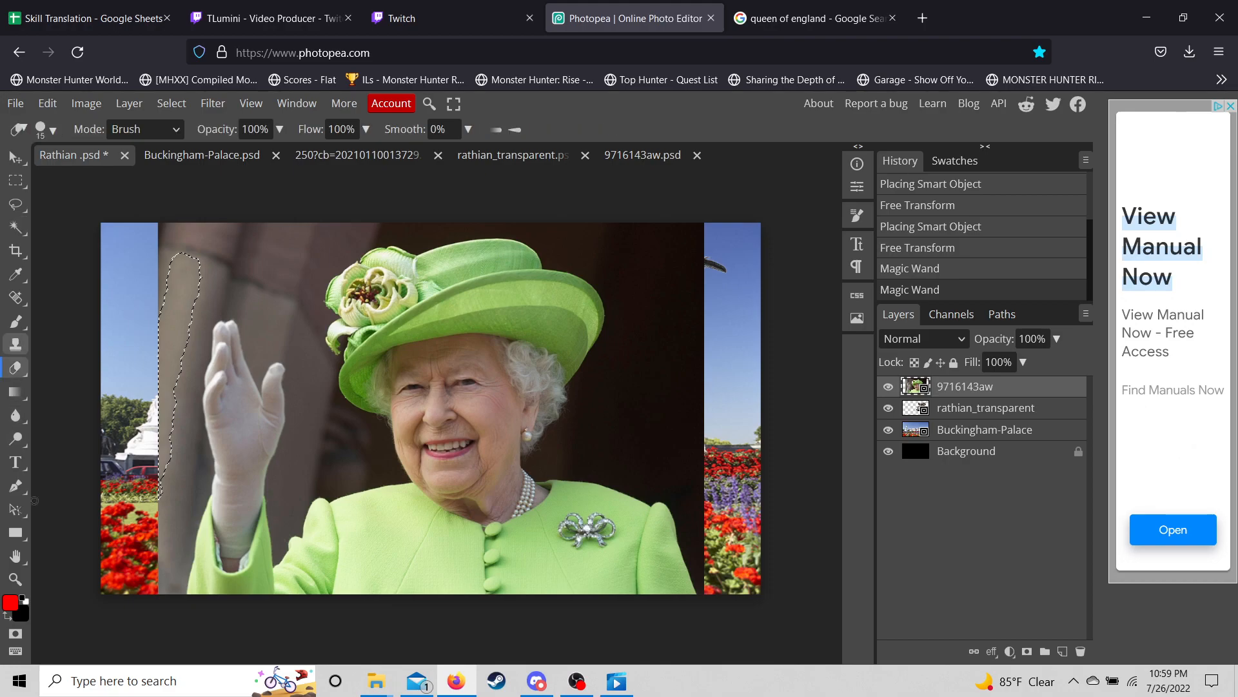
left_click(46, 129)
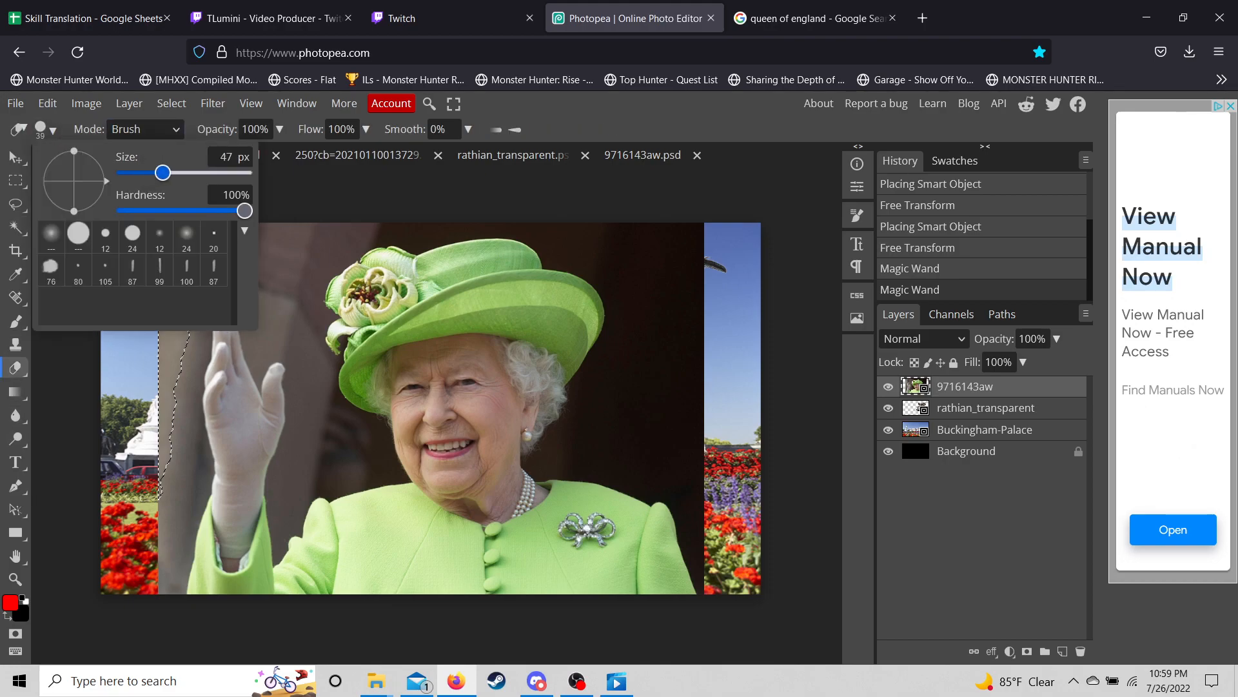
left_click(298, 205)
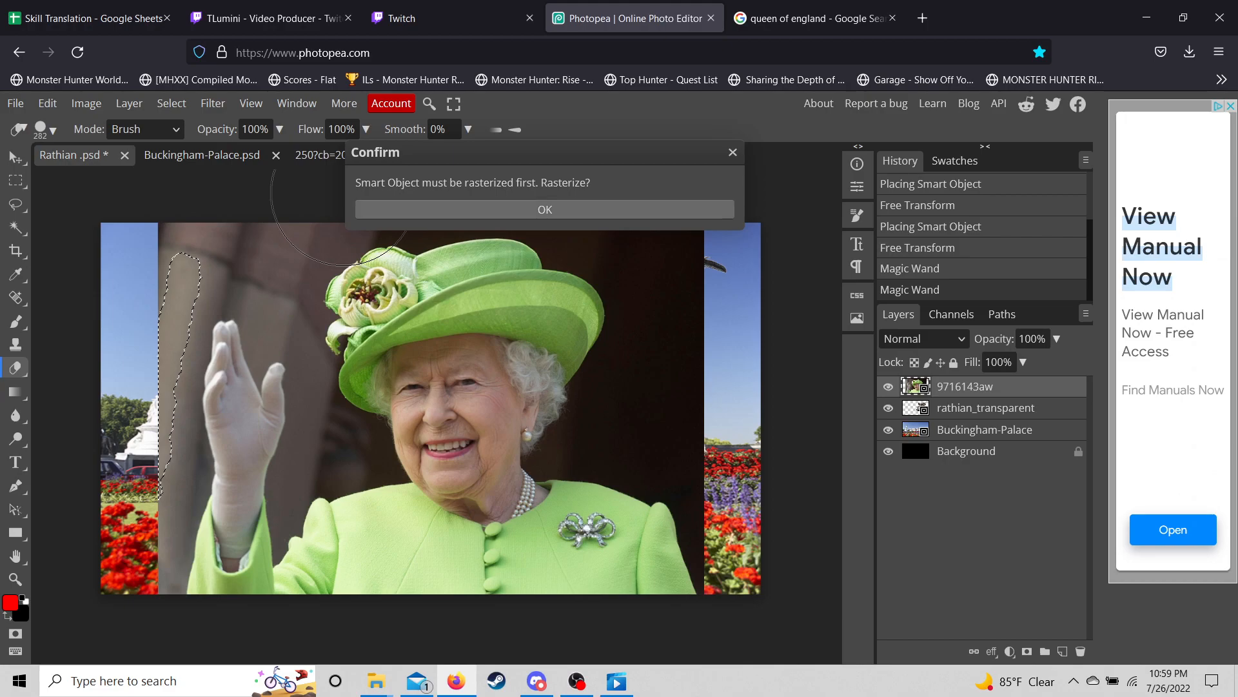
left_click(545, 209)
mouse_move(175, 274)
left_mouse_down()
mouse_move(169, 247)
mouse_move(132, 271)
mouse_move(116, 450)
left_mouse_up()
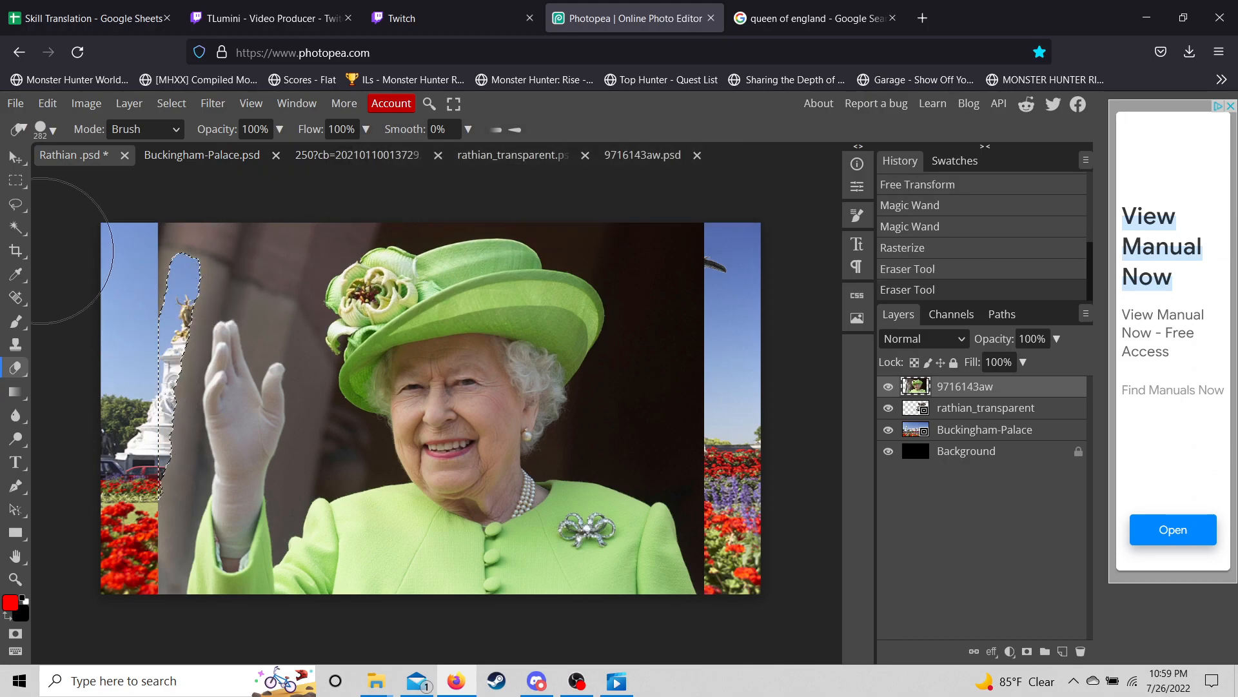
left_click(16, 227)
key("ctrl+d")
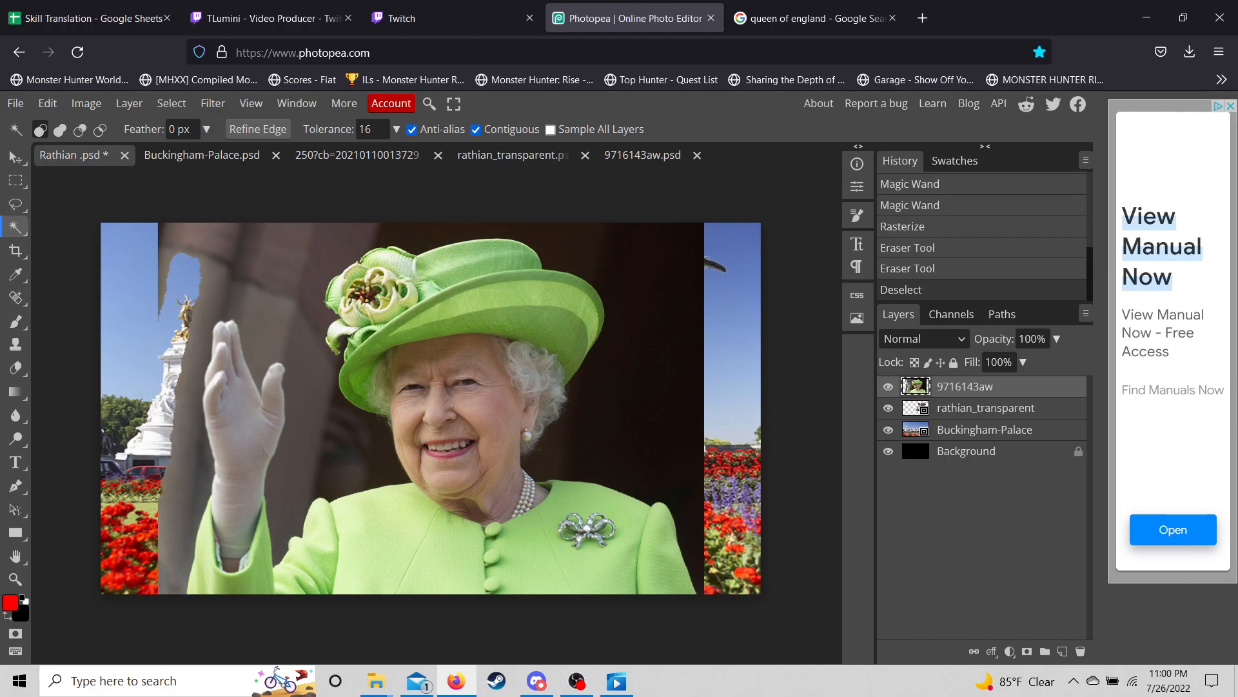
left_click(16, 367)
- Erase the grey pillar at upper left and dark background above the hand, hat and right side
mouse_move(166, 259)
left_mouse_down()
mouse_move(111, 425)
mouse_move(114, 552)
left_mouse_up()
left_click(115, 549)
left_click(129, 472)
left_click_drag(132, 471, 127, 459)
left_click(127, 428)
left_click(123, 394)
left_click(123, 383)
left_click(125, 355)
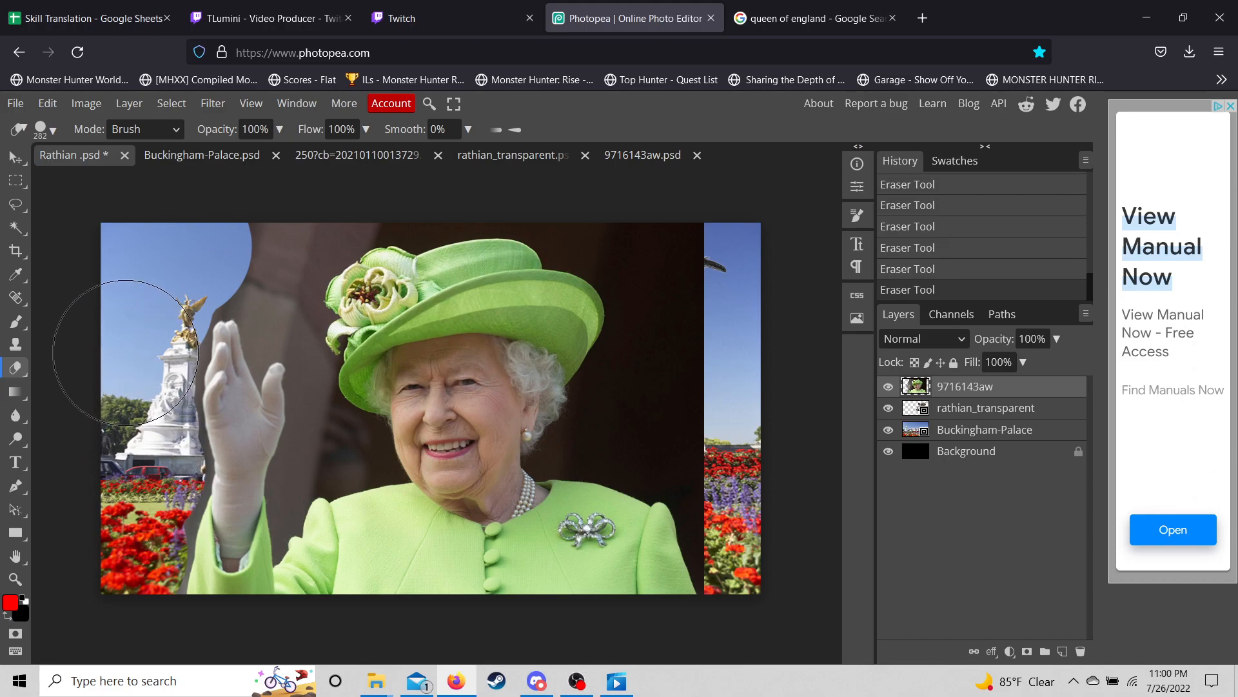
left_click(221, 225)
left_click(228, 236)
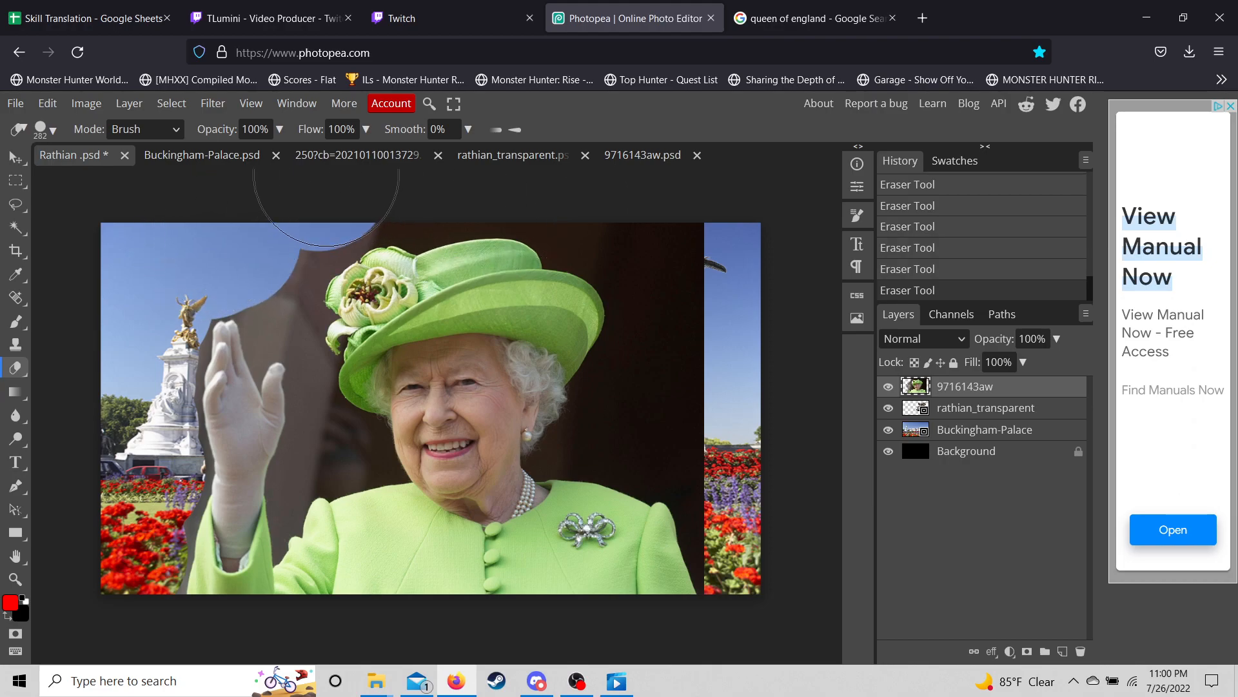
left_click(400, 162)
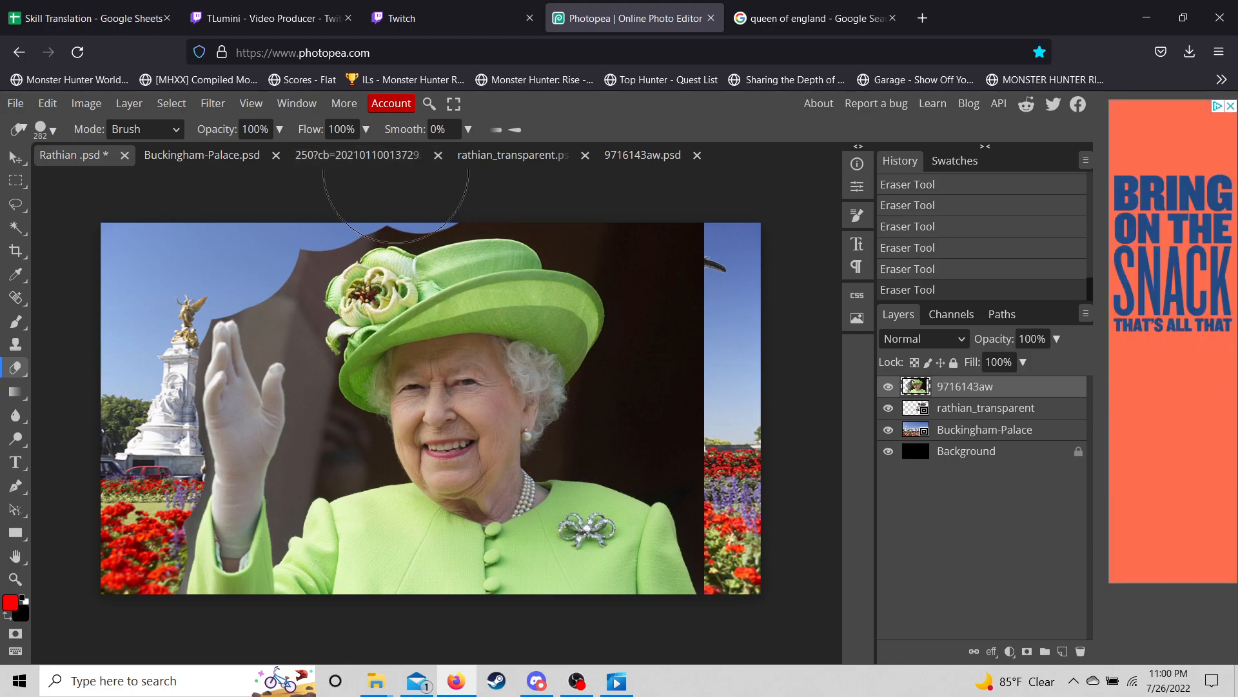
mouse_move(645, 213)
left_mouse_down()
mouse_move(712, 285)
mouse_move(680, 320)
mouse_move(710, 393)
mouse_move(684, 491)
mouse_move(774, 509)
left_mouse_up()
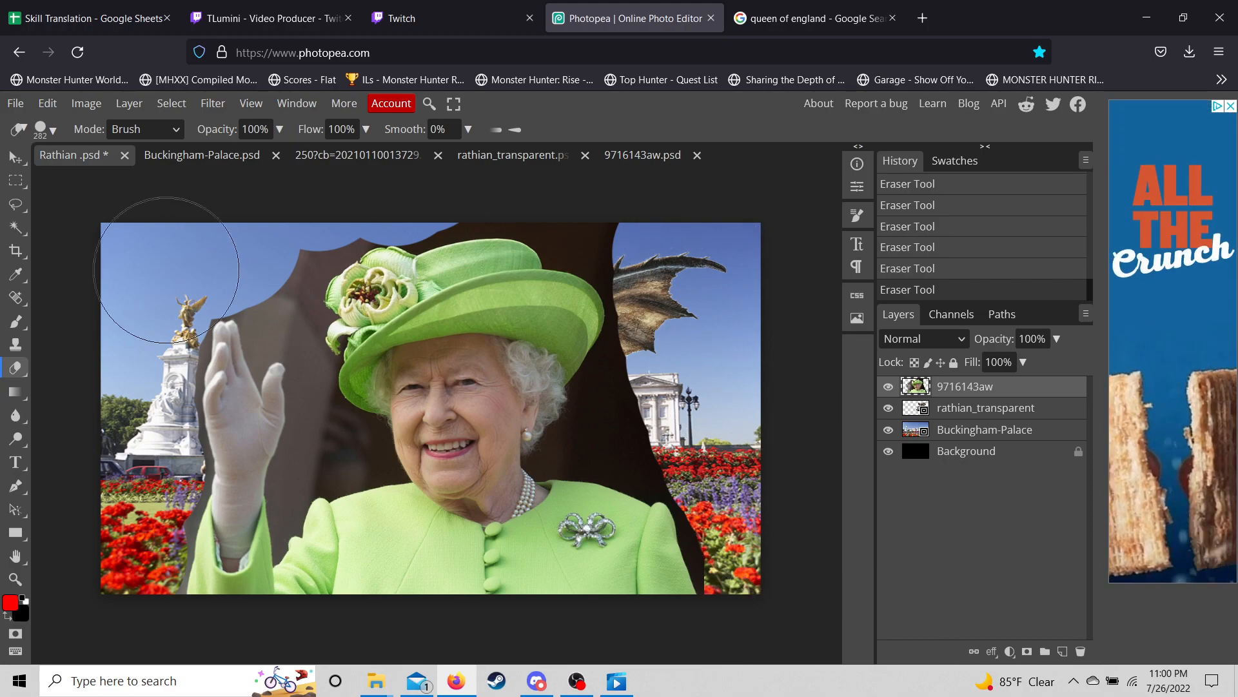
- Magic Wand and erase the dark background right of the hat and right of the shoulder
left_click(15, 227)
left_click(578, 253)
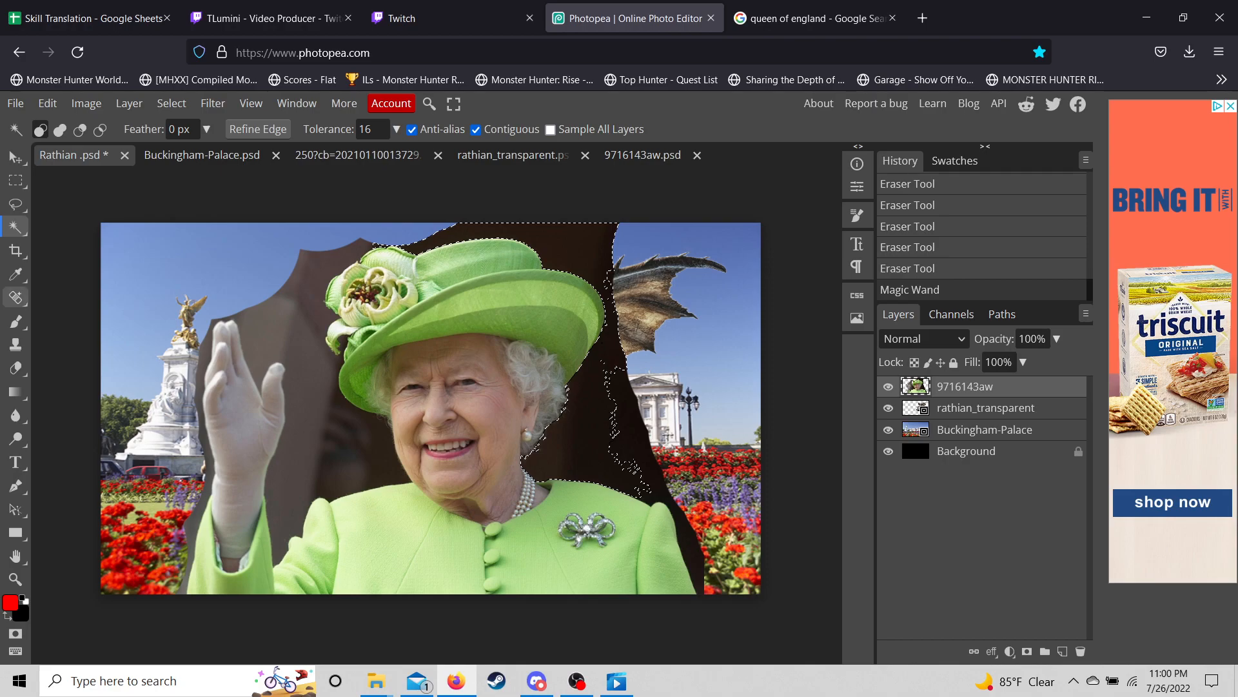
left_click(16, 367)
mouse_move(408, 259)
left_mouse_down()
mouse_move(424, 251)
mouse_move(556, 304)
mouse_move(536, 185)
mouse_move(580, 445)
left_mouse_up()
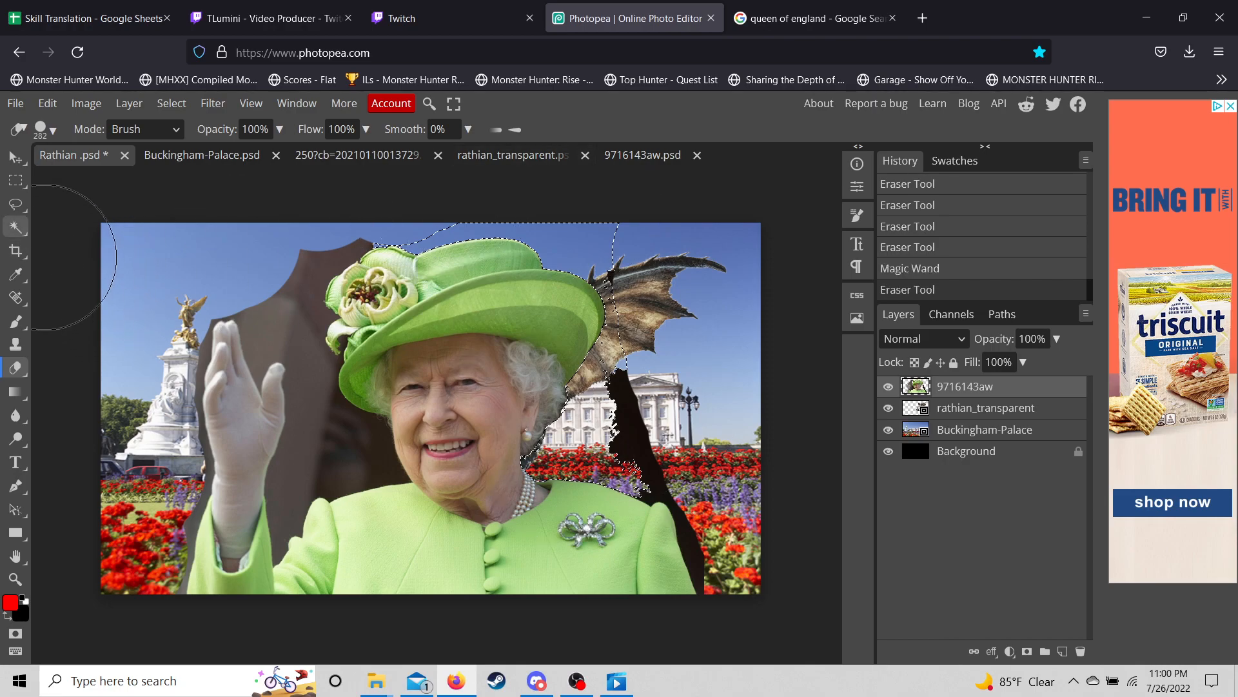
left_click(16, 227)
left_click(634, 434)
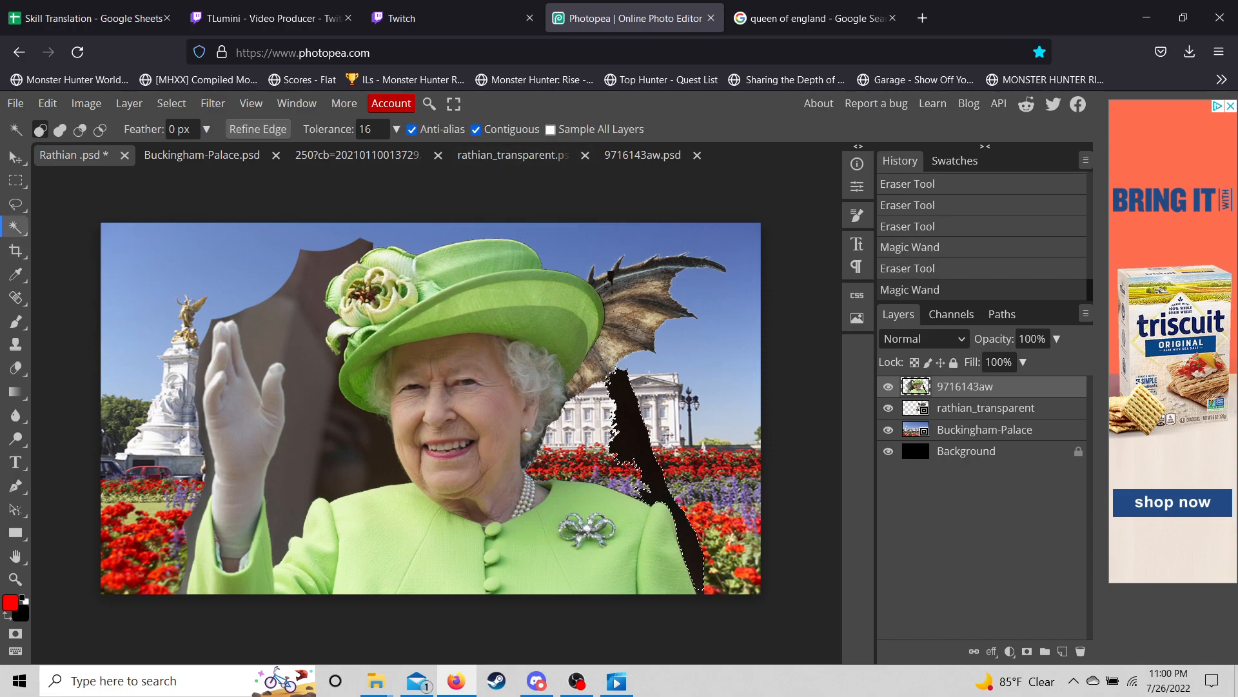
left_click(16, 368)
mouse_move(623, 348)
left_mouse_down()
mouse_move(645, 464)
mouse_move(738, 589)
left_mouse_up()
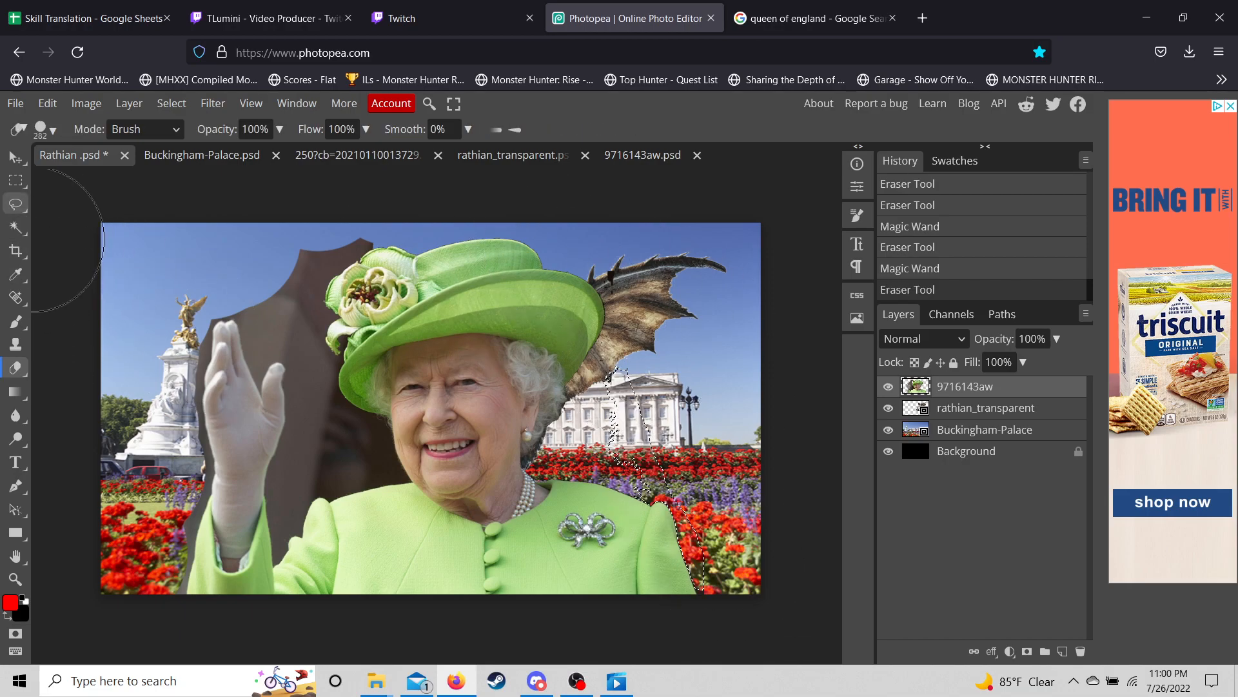
- Select and erase the brown strip left of the hat and a small nearby patch
left_click(15, 227)
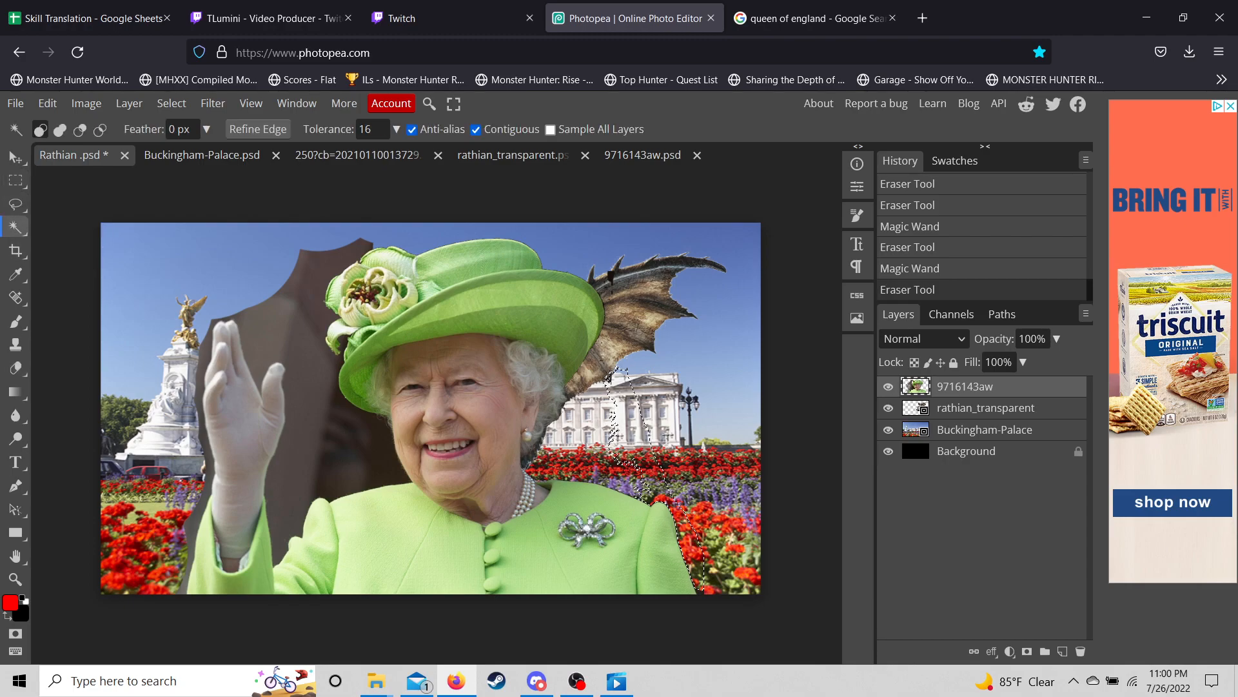
left_click(307, 336)
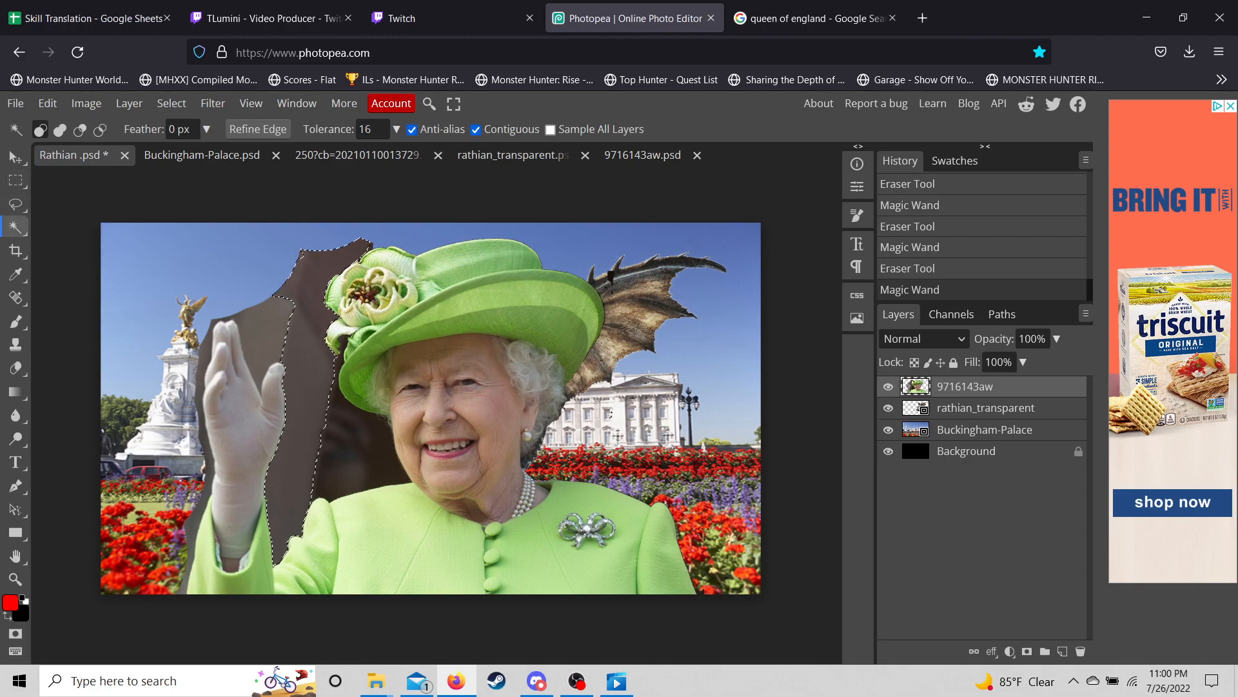
left_click(15, 368)
mouse_move(258, 313)
left_mouse_down()
mouse_move(303, 306)
mouse_move(290, 301)
mouse_move(271, 452)
mouse_move(385, 222)
mouse_move(216, 627)
left_mouse_up()
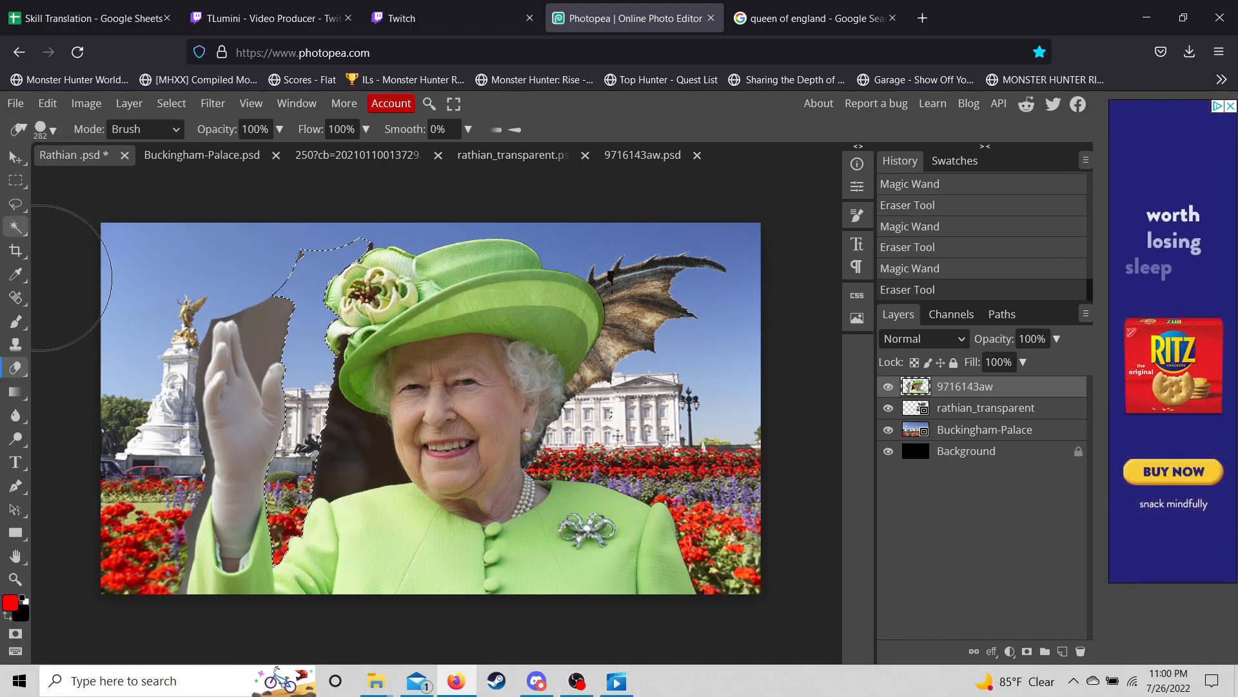
left_click(16, 227)
left_click(299, 253)
left_click(15, 368)
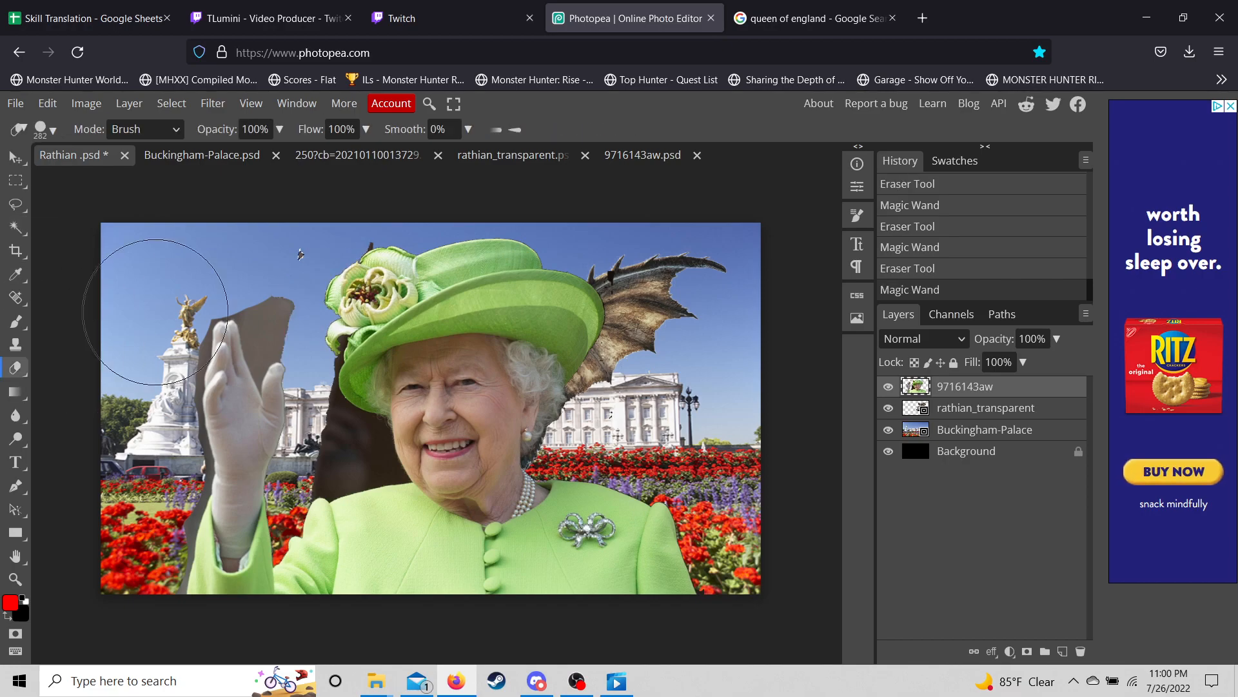
left_click(319, 265)
- Select and erase the dark speck atop the hat and the dark patch left of the face
key("w")
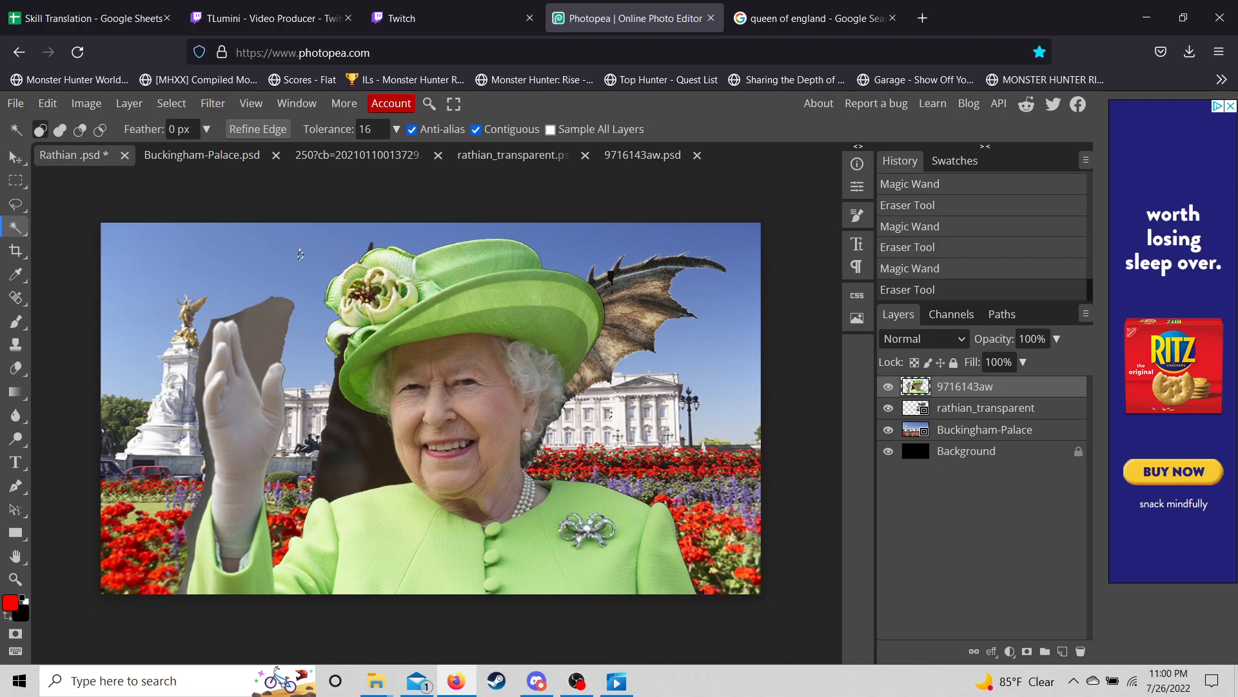
left_click(370, 247)
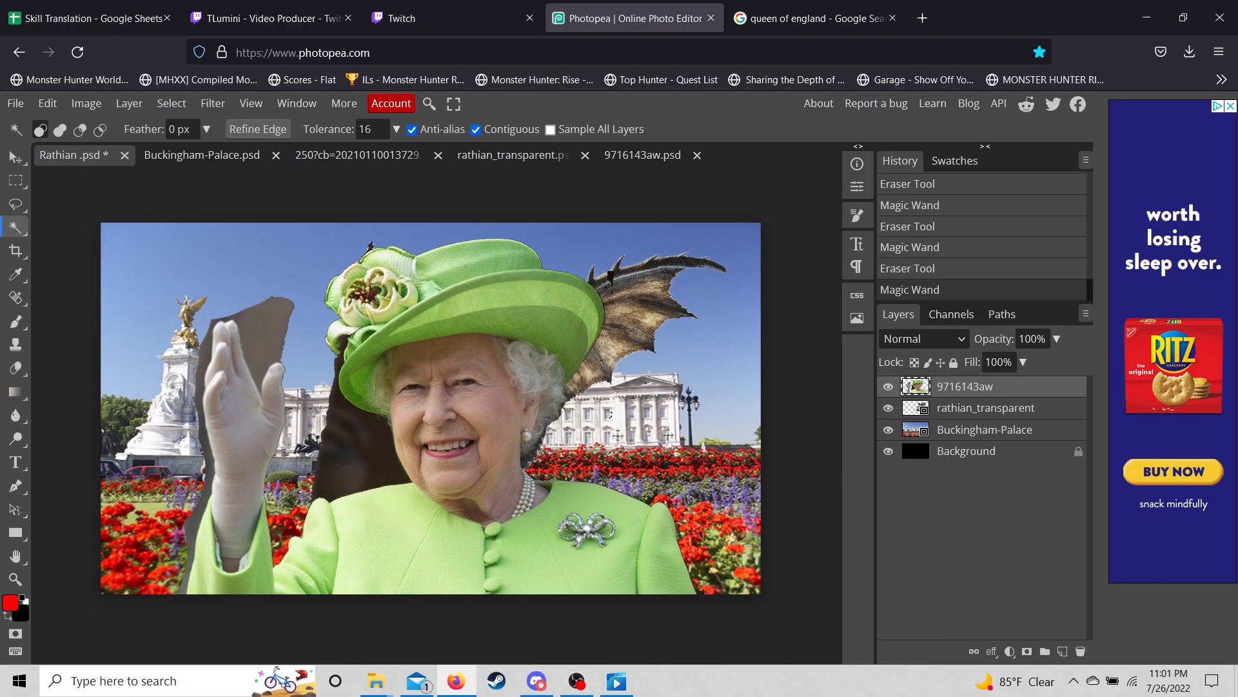
key("e")
left_click(368, 249)
key("w")
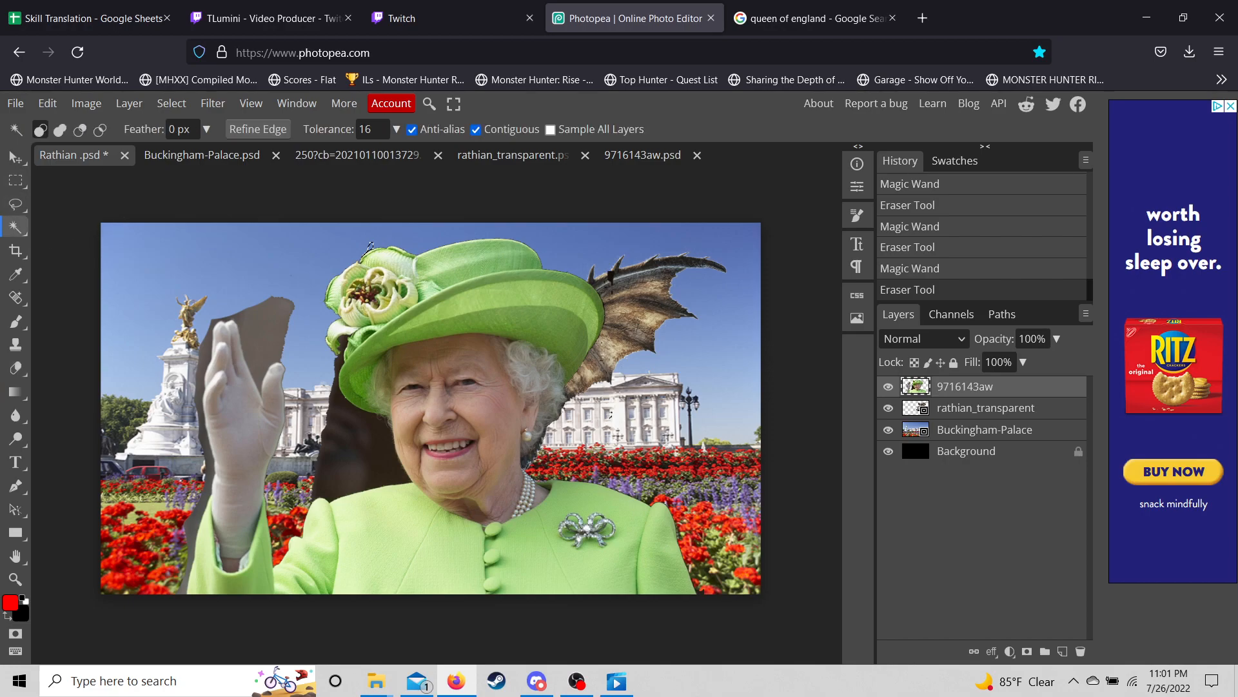
left_click(365, 438)
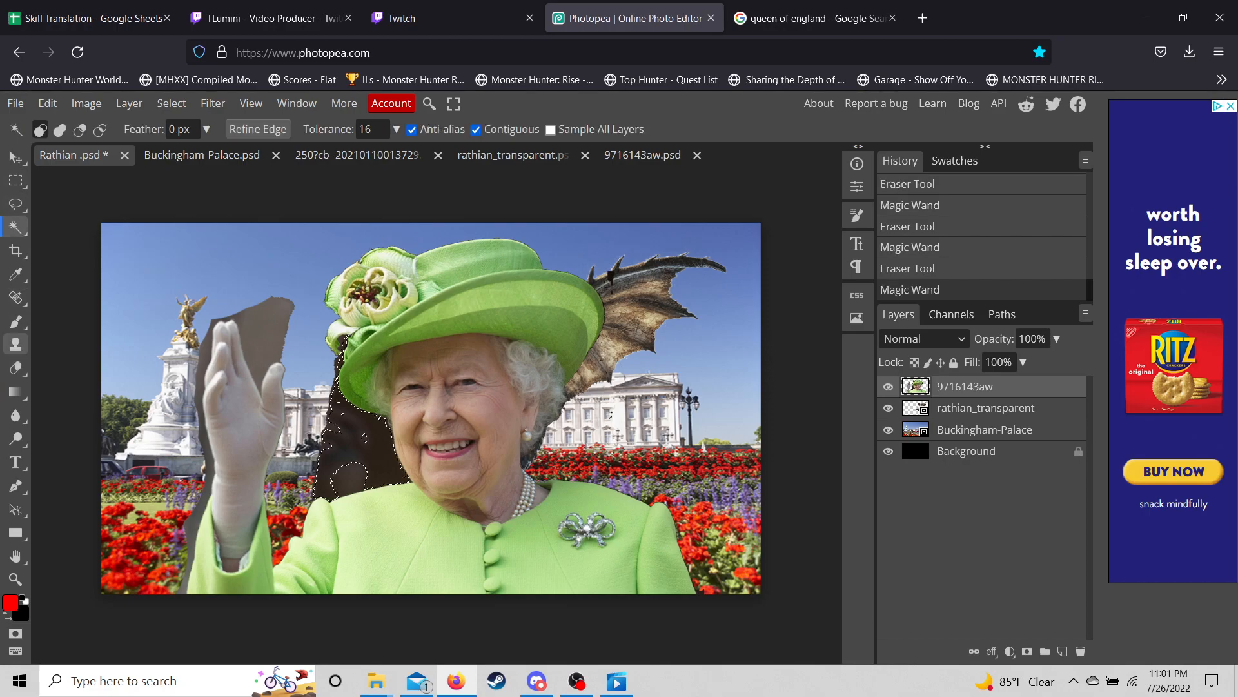
key("e")
left_click_drag(326, 446, 352, 452)
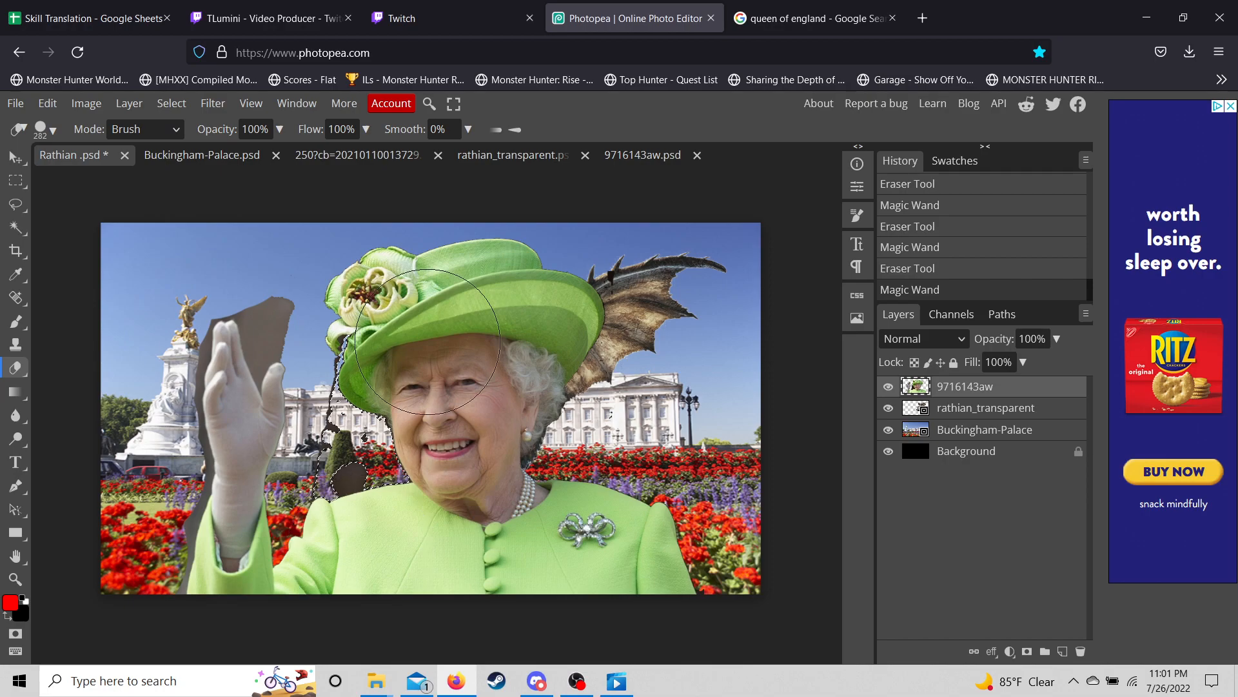
- Magic Wand and erase the thin dark strip left of the hat, then deselect
scroll(401, 361, "up", 5)
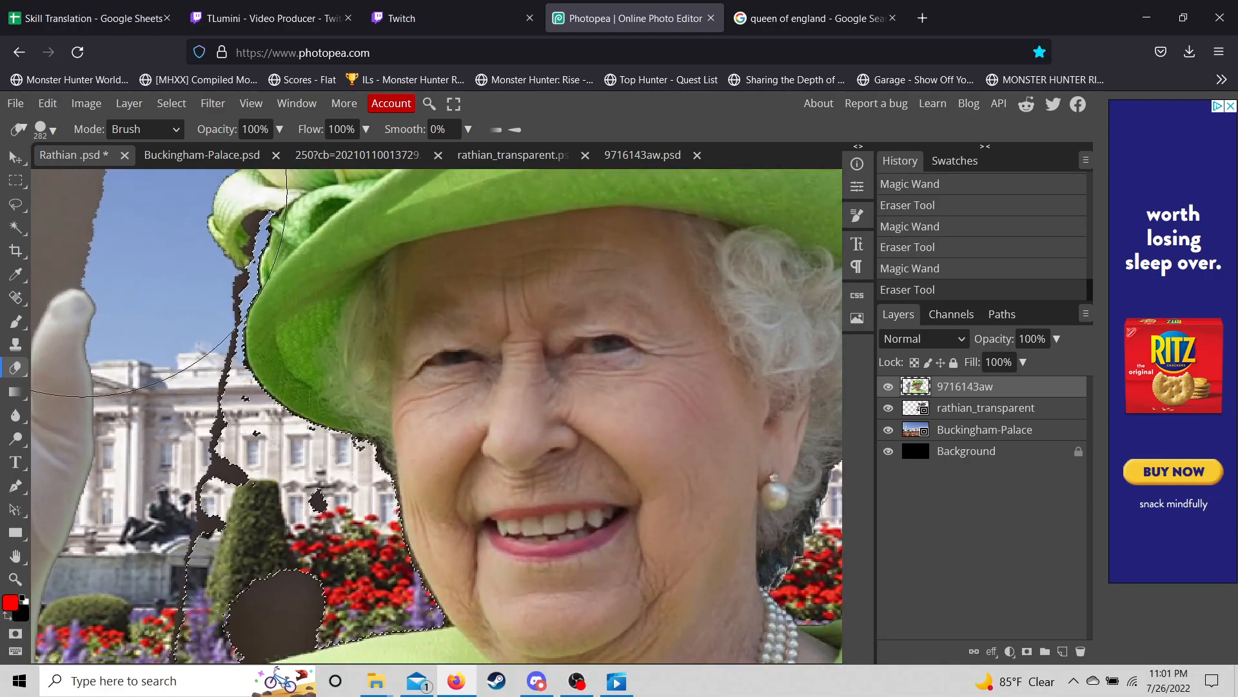
left_click(14, 203)
left_click(16, 227)
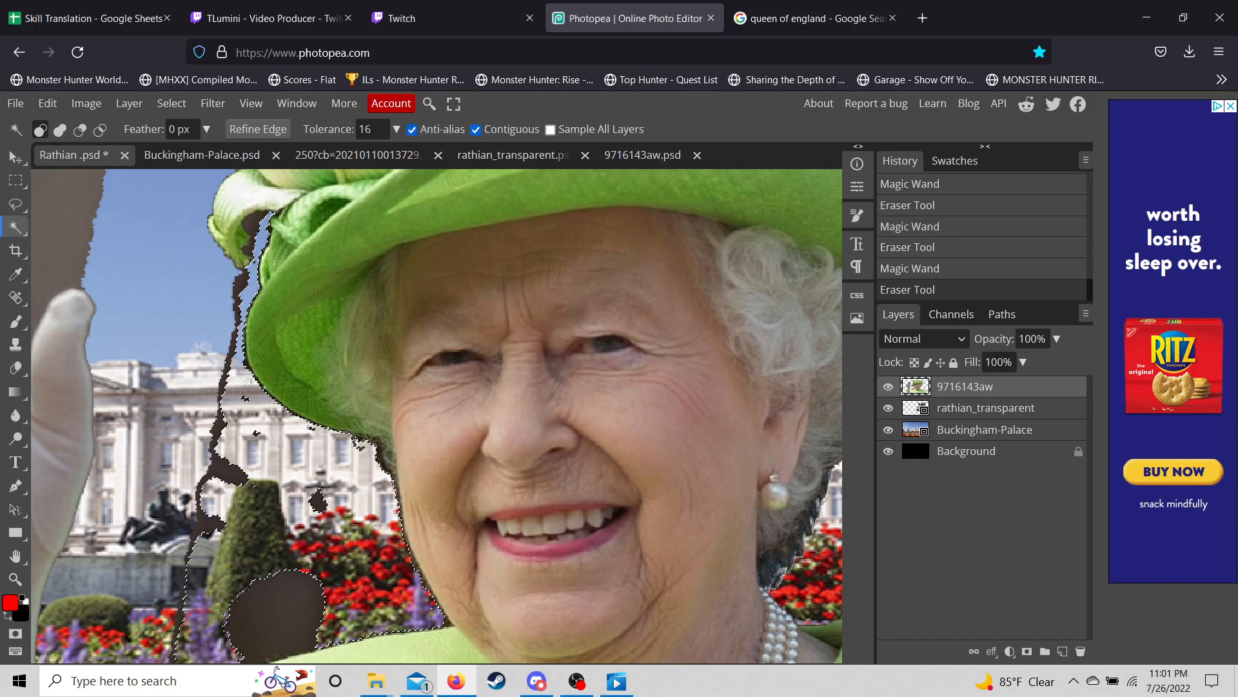
left_click(224, 470)
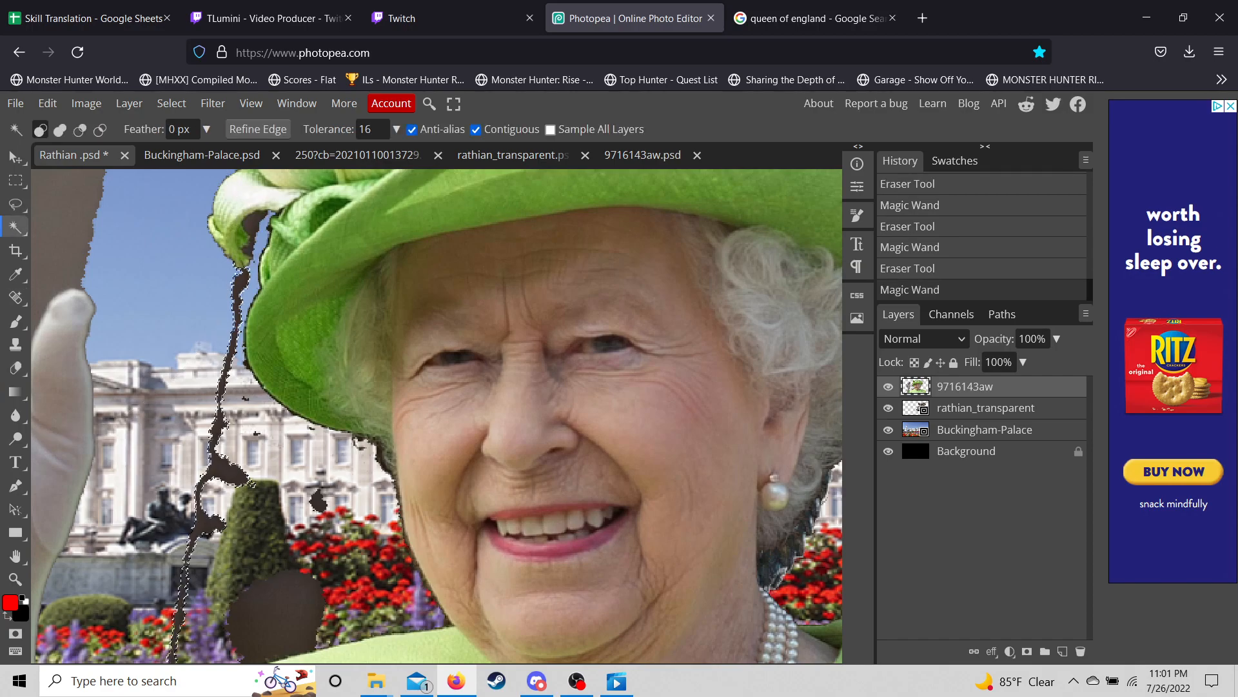
left_click(16, 368)
mouse_move(166, 558)
left_mouse_down()
mouse_move(136, 654)
mouse_move(154, 468)
left_mouse_up()
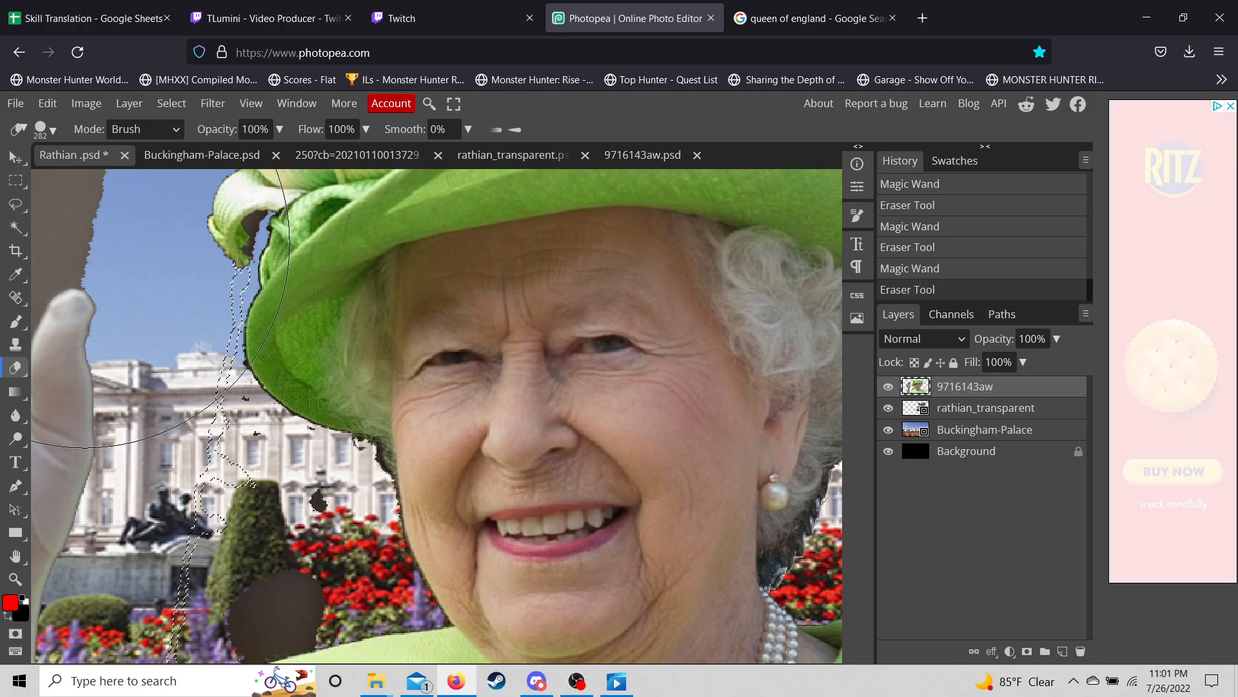
left_click(16, 227)
key("ctrl+d")
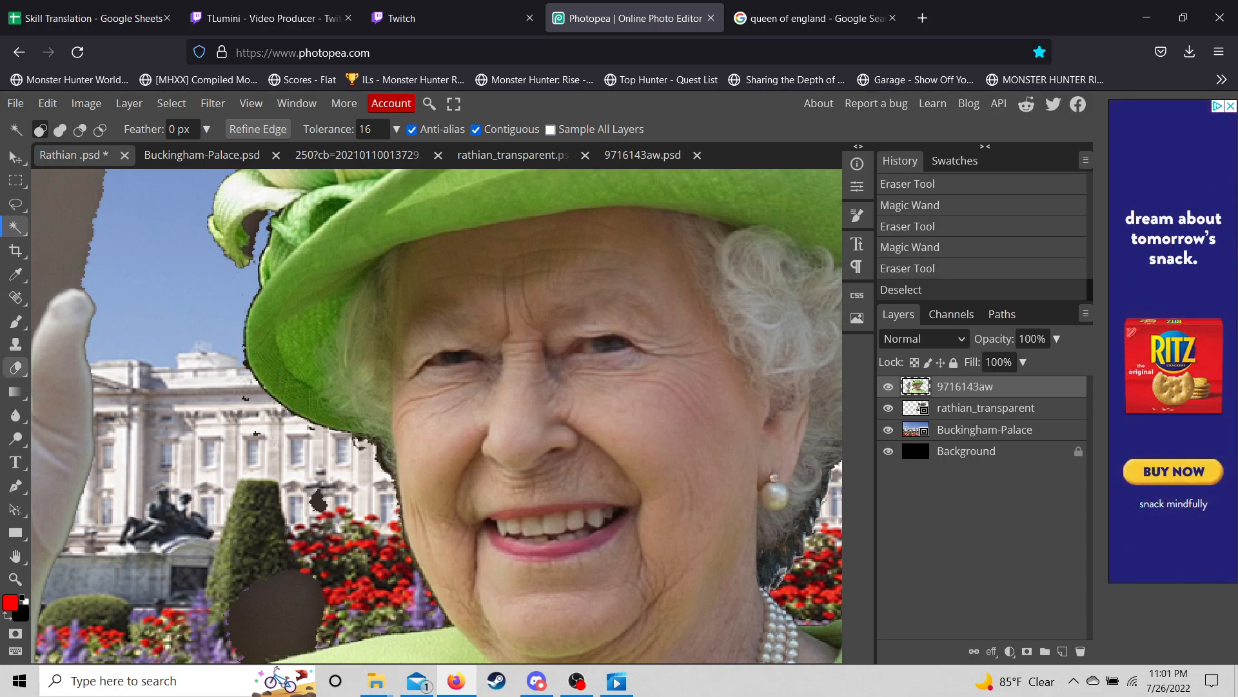
left_click(15, 367)
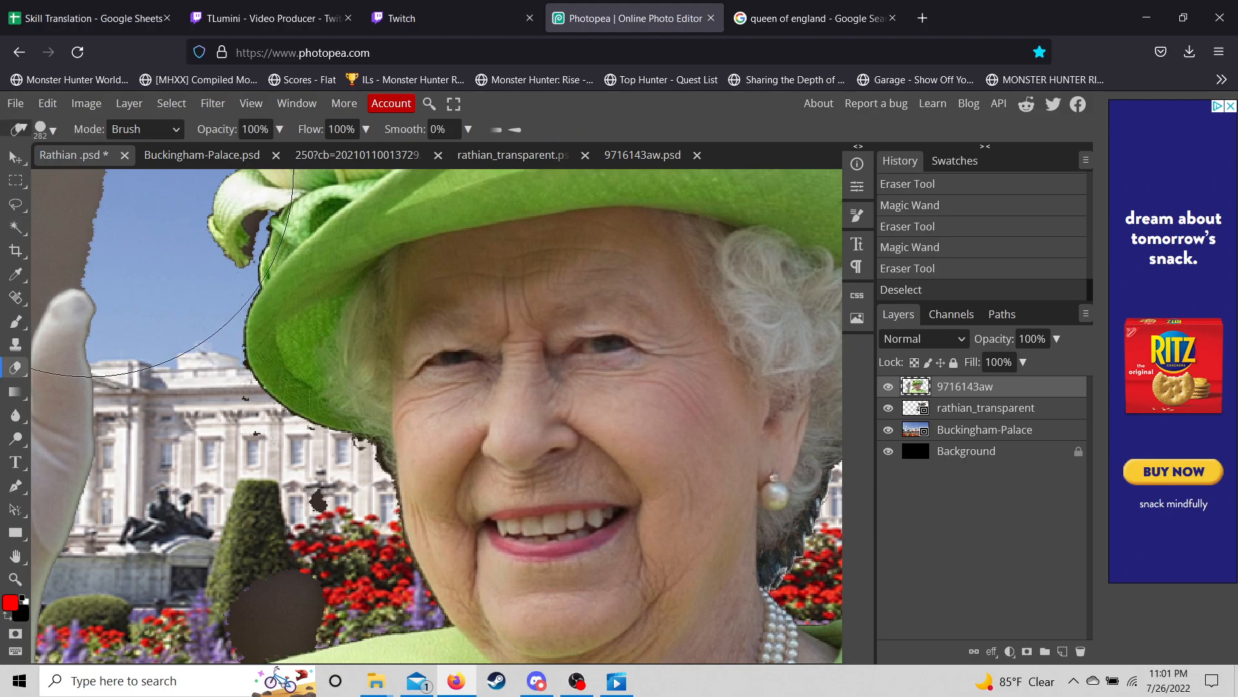
- Shrink the eraser to 6 px and touch up the dark fringe along the hat edge and specks
left_click(45, 129)
left_click_drag(200, 173, 141, 173)
left_click(157, 387)
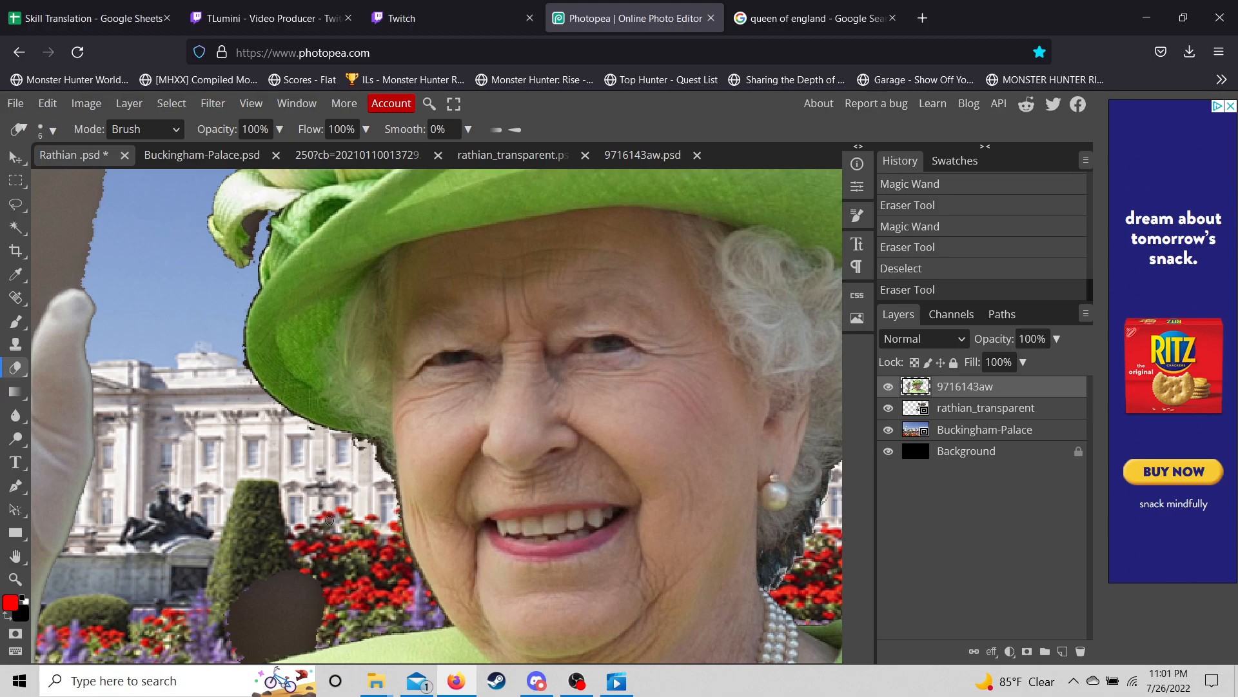
left_click_drag(307, 463, 280, 427)
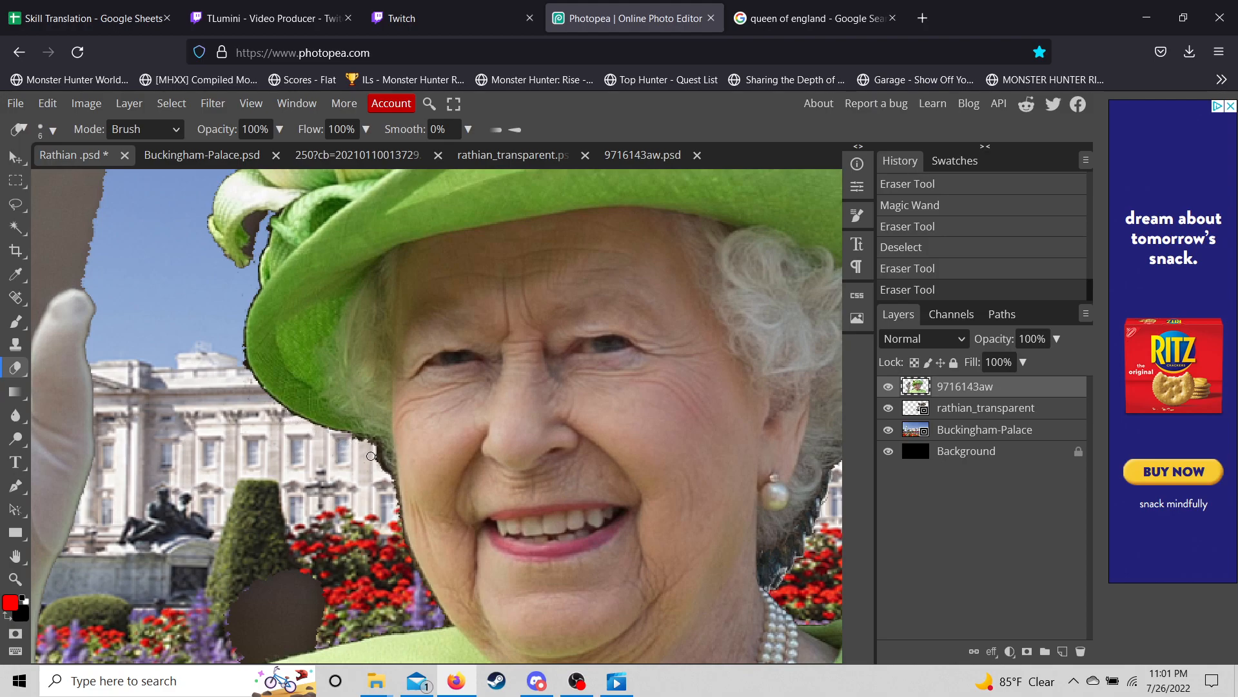
left_click_drag(387, 483, 390, 481)
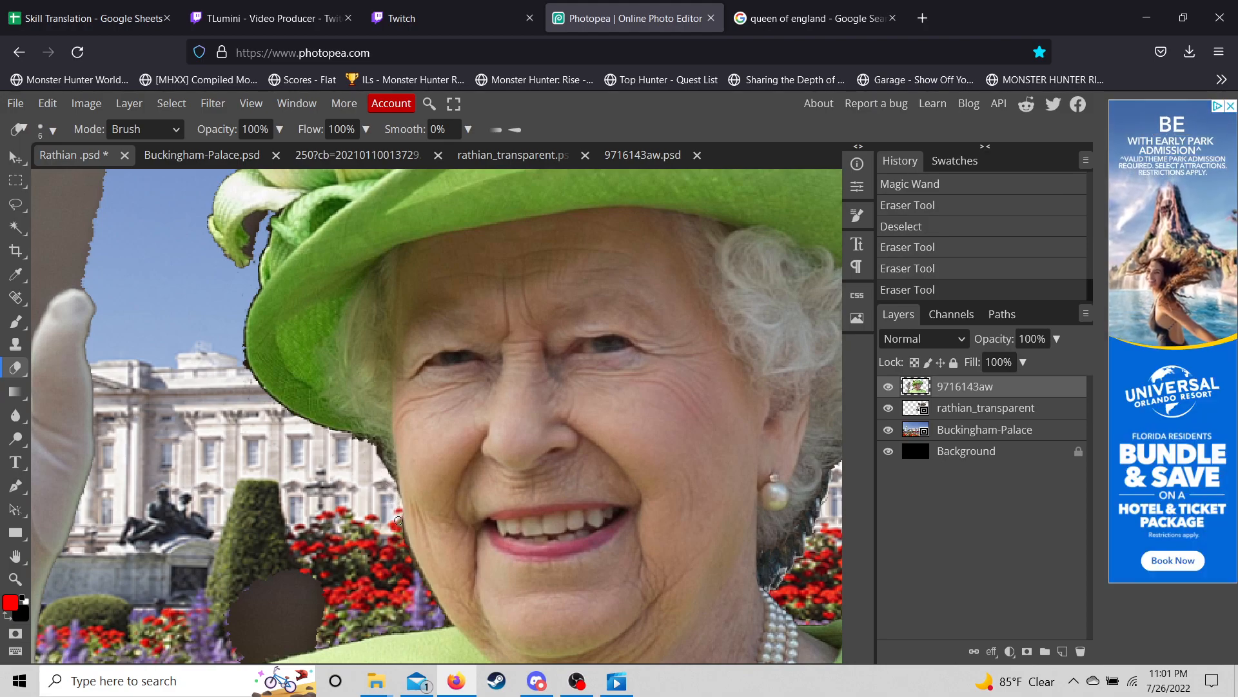
left_click(428, 599)
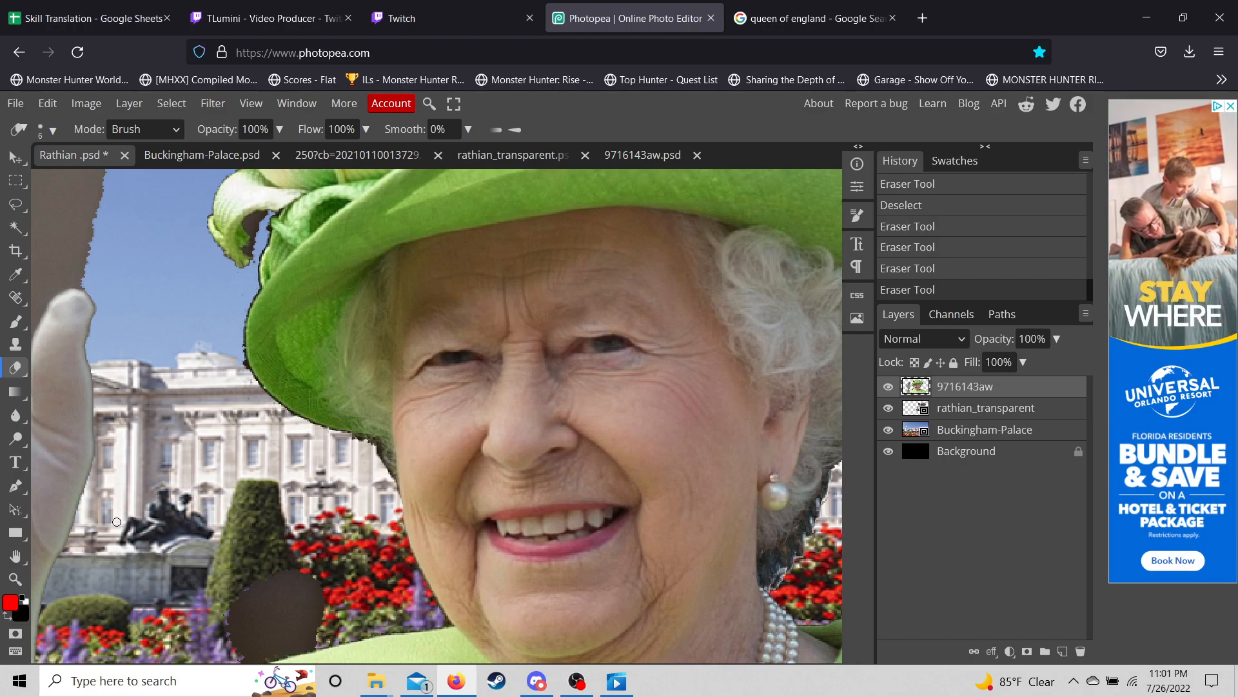
left_click(222, 574)
mouse_move(197, 648)
left_mouse_down()
mouse_move(286, 491)
mouse_move(254, 524)
left_mouse_up()
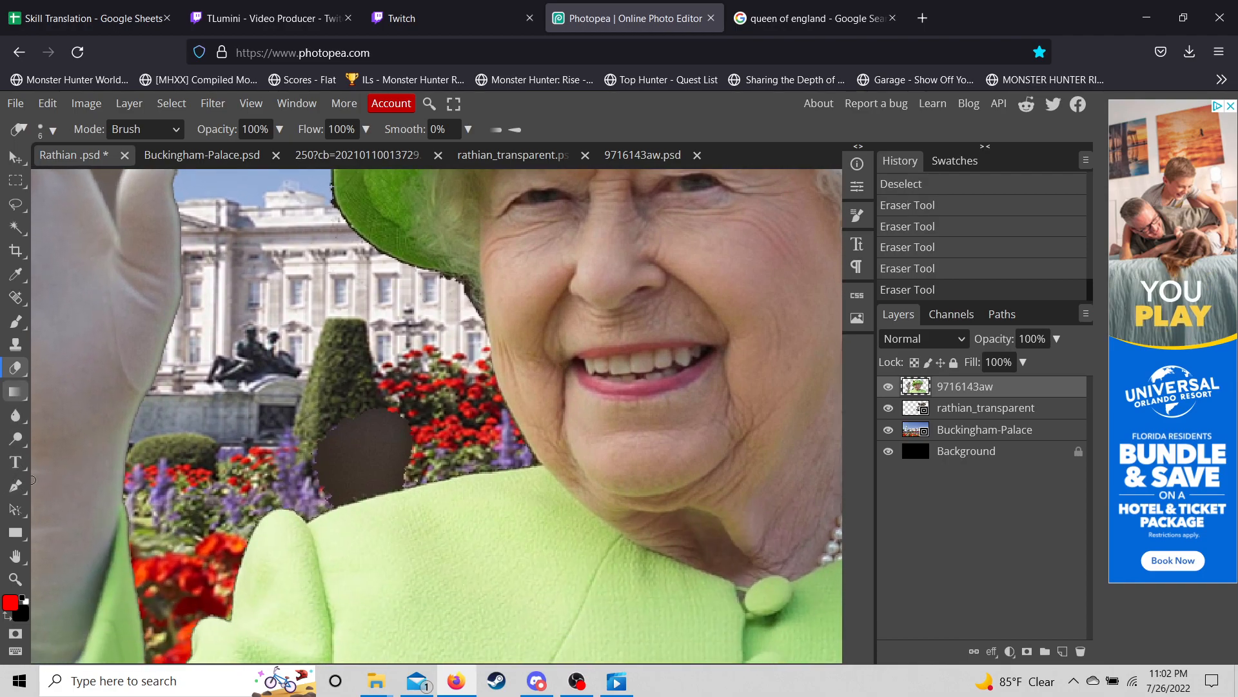
- Select the brown shoulder patch, erase it with a 68 px eraser, deselect, and remove a leftover speck
left_click(15, 227)
left_click(366, 455)
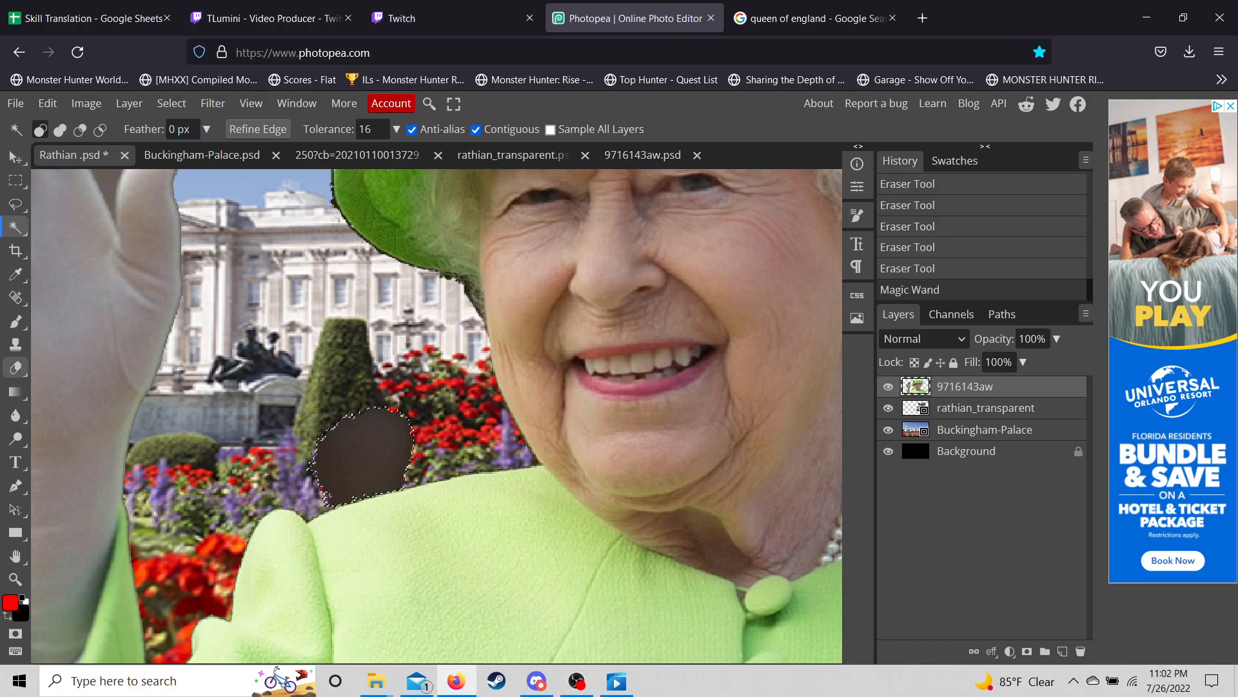
left_click(15, 368)
left_click(44, 130)
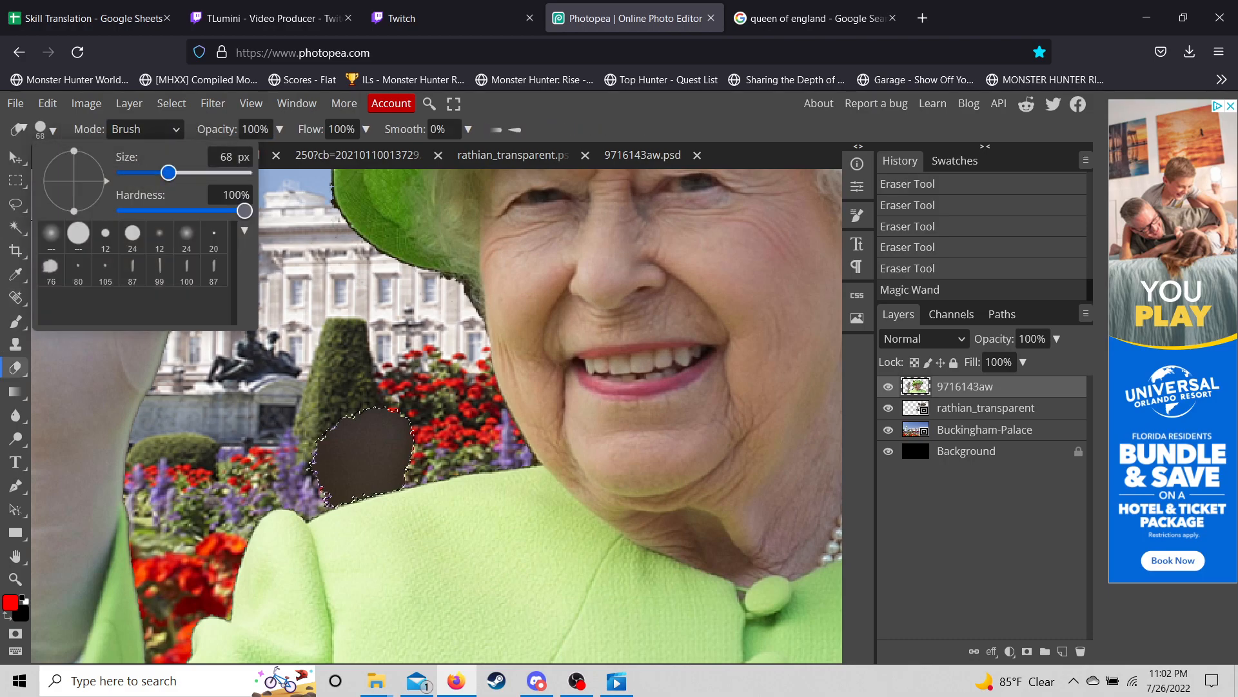
left_click(326, 347)
mouse_move(332, 437)
left_mouse_down()
mouse_move(426, 409)
mouse_move(289, 424)
mouse_move(400, 415)
mouse_move(327, 478)
mouse_move(341, 459)
mouse_move(227, 527)
mouse_move(410, 462)
left_mouse_up()
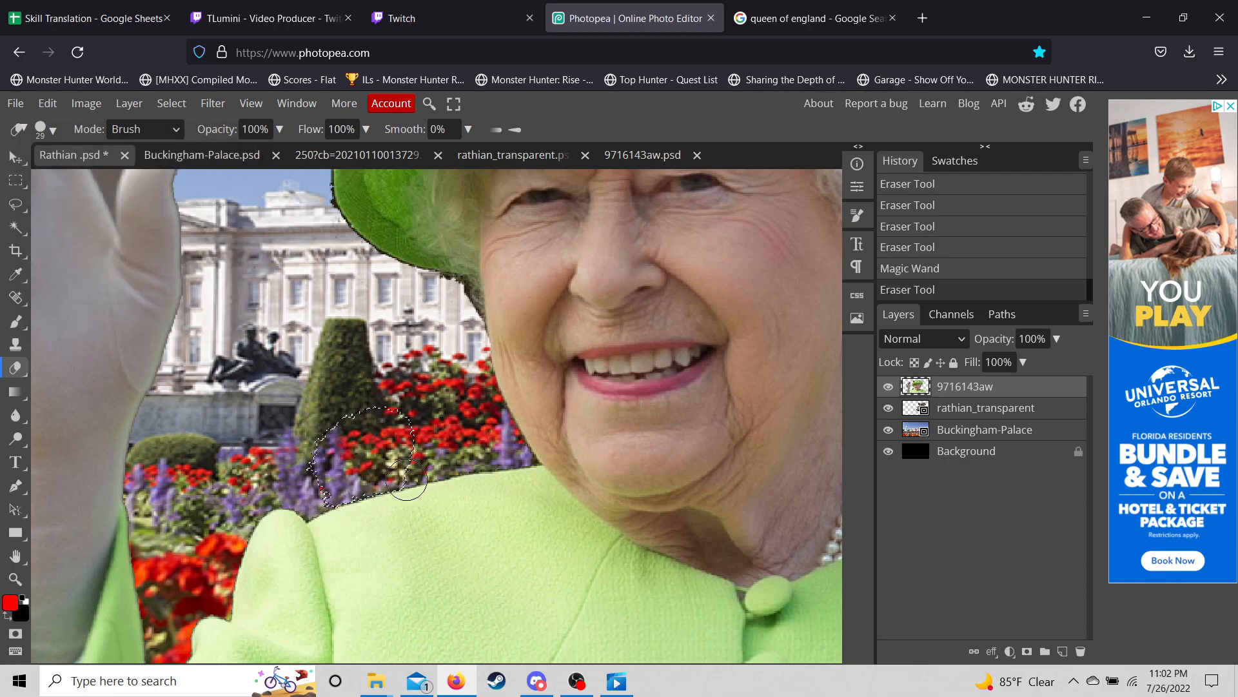
left_click(412, 451)
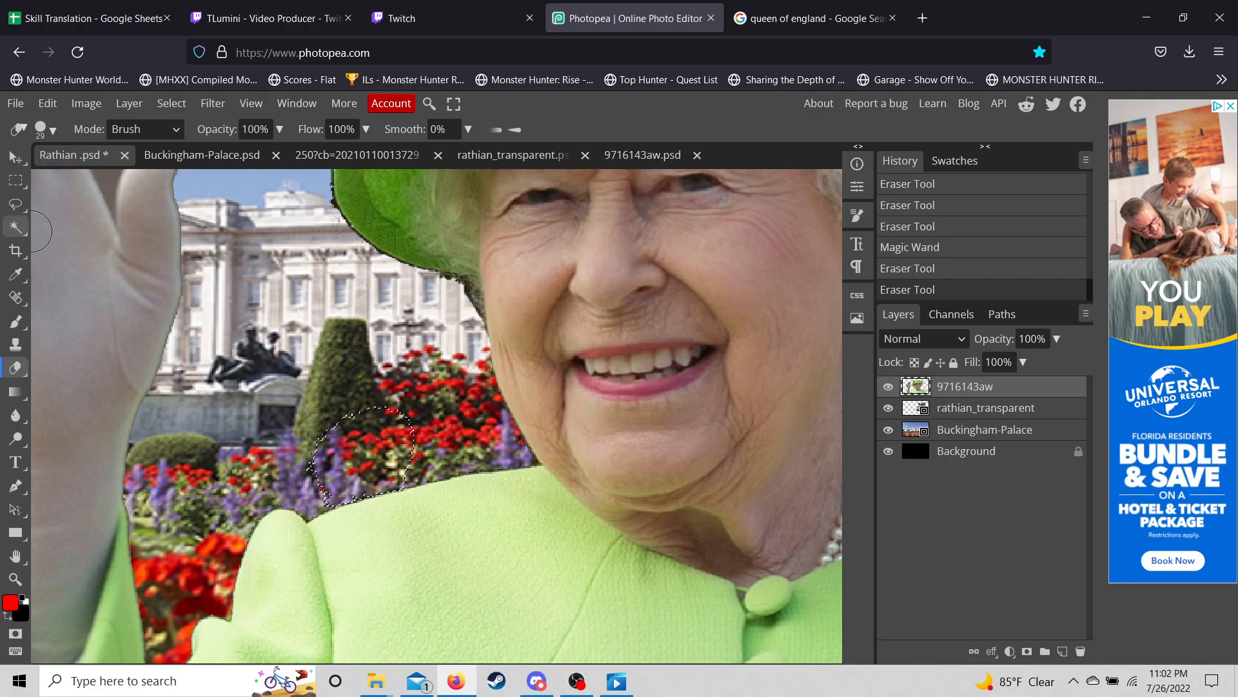
left_click(15, 227)
key("ctrl+d")
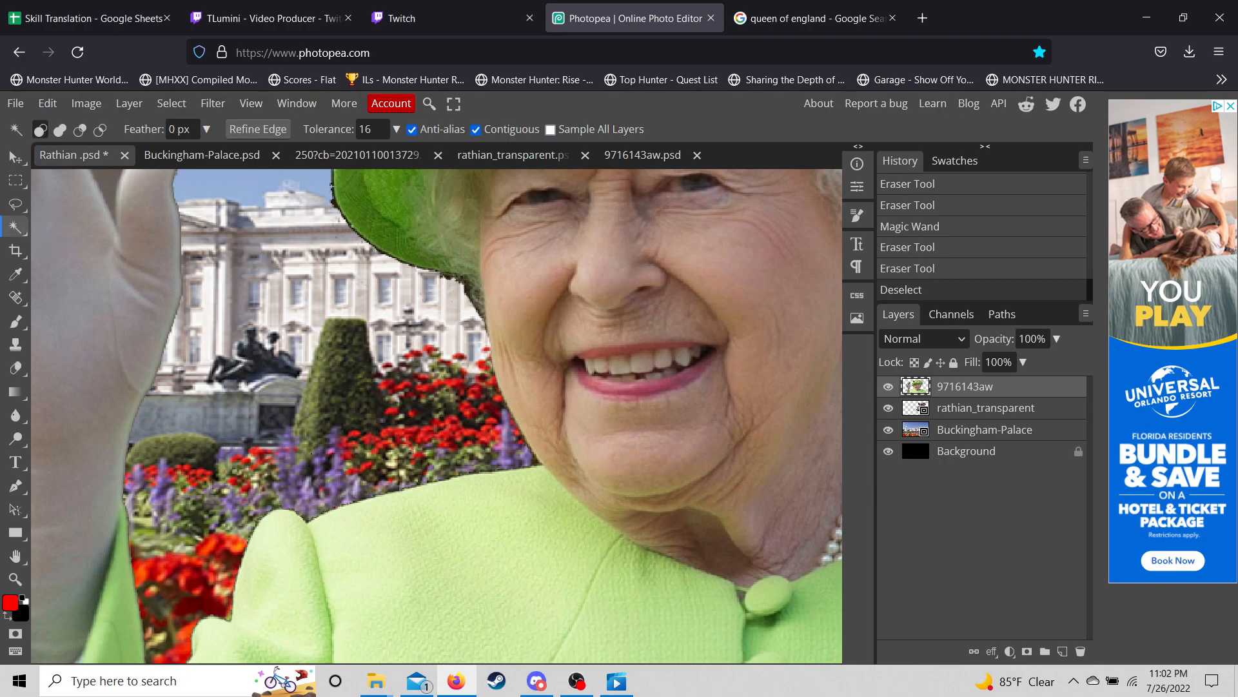
left_click(16, 367)
left_click(298, 434)
- Magic Wand the grey area behind the raised hand and erase it with a 195 px eraser
scroll(297, 425, "down", 5)
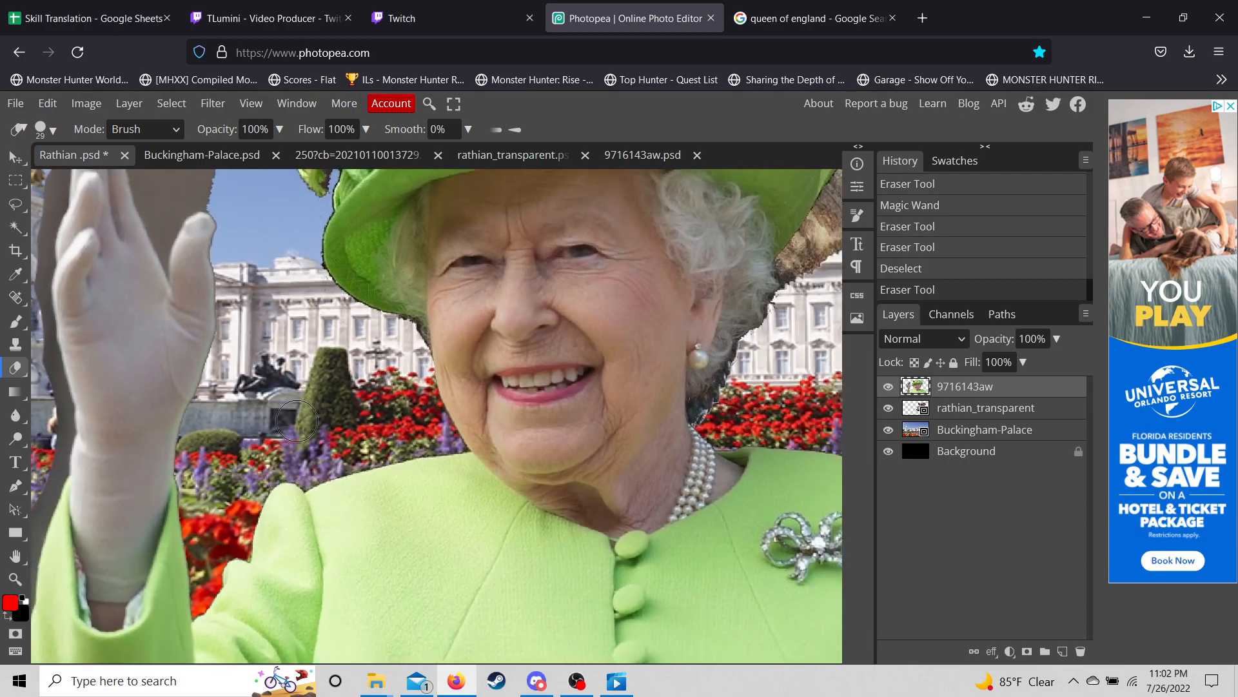
scroll(297, 420, "down", 5)
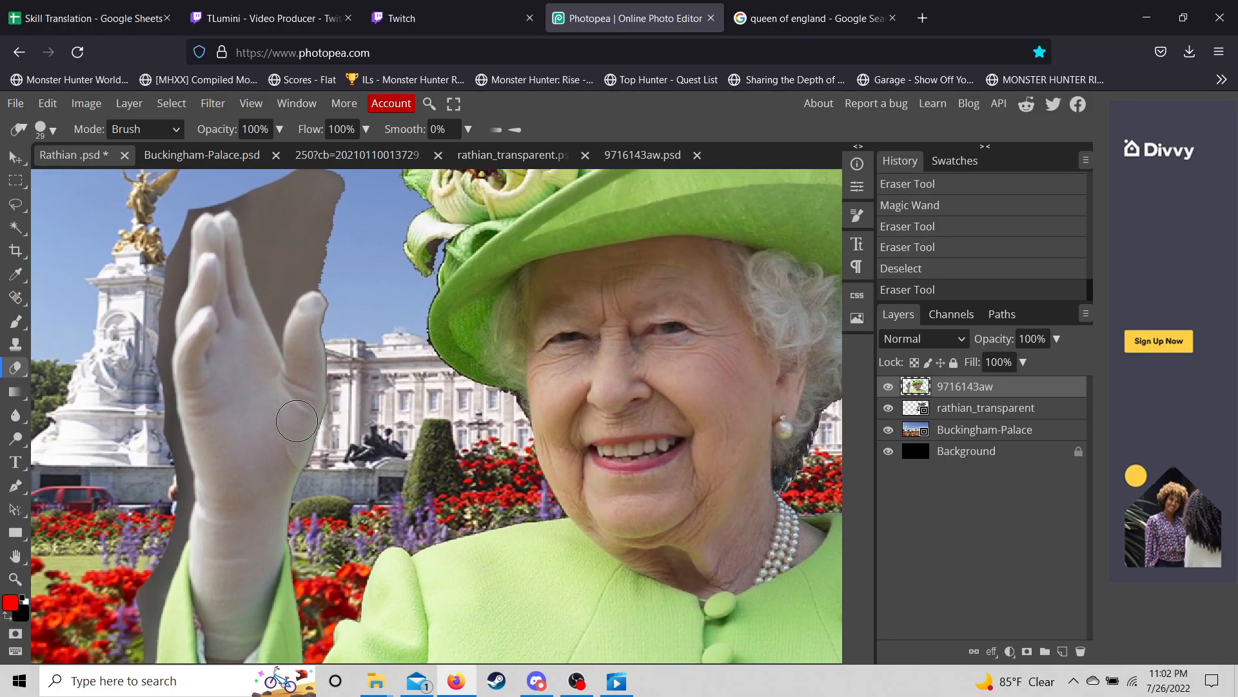
scroll(296, 420, "left", 1)
scroll(297, 420, "up", 1)
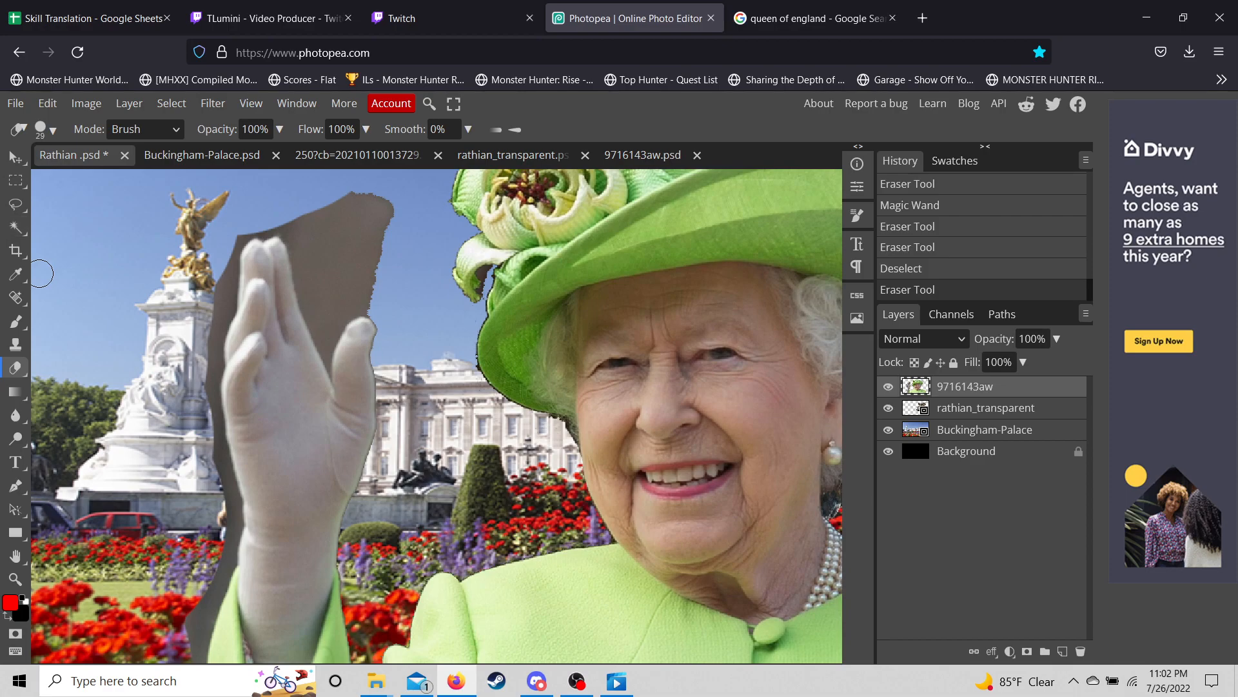
left_click(15, 226)
left_click(362, 258)
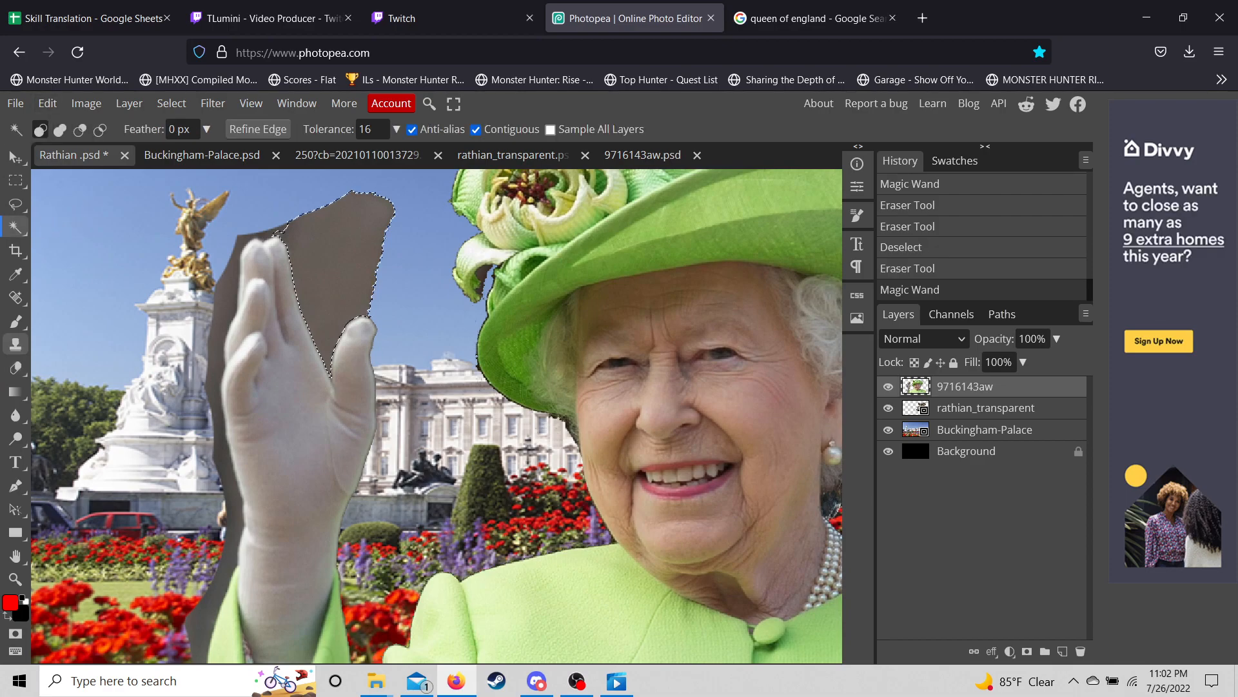
left_click(16, 367)
left_click(43, 129)
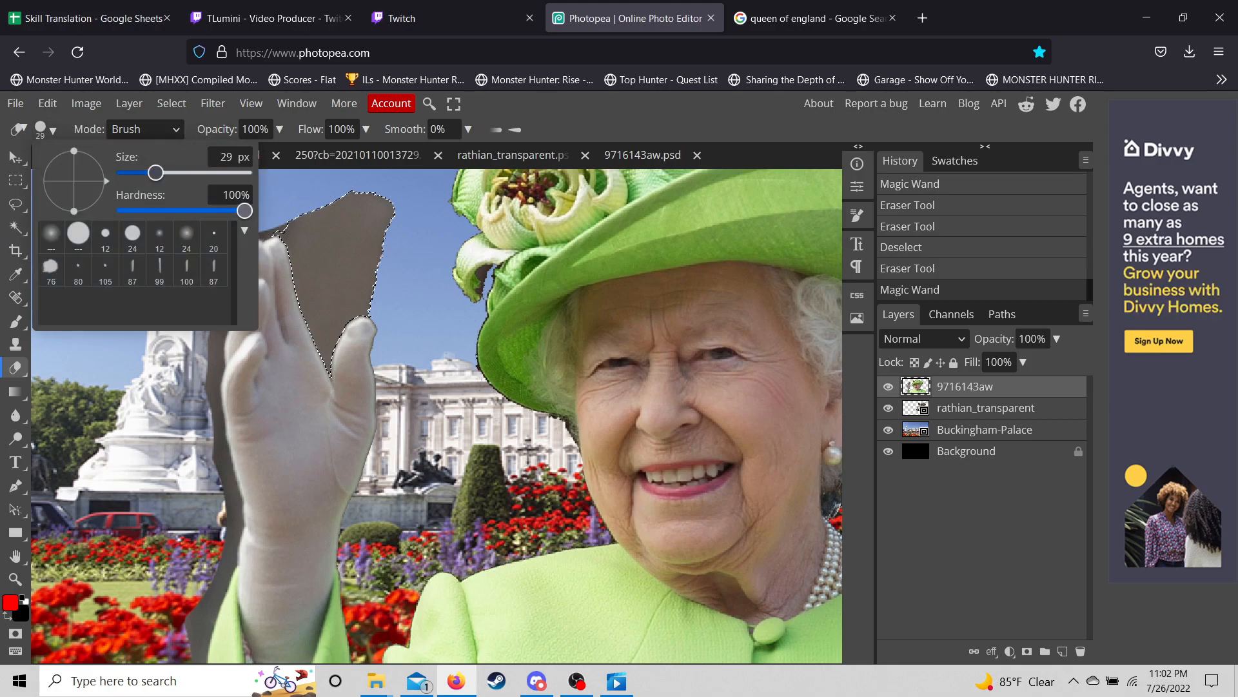
left_click(353, 196)
left_click_drag(350, 202, 372, 360)
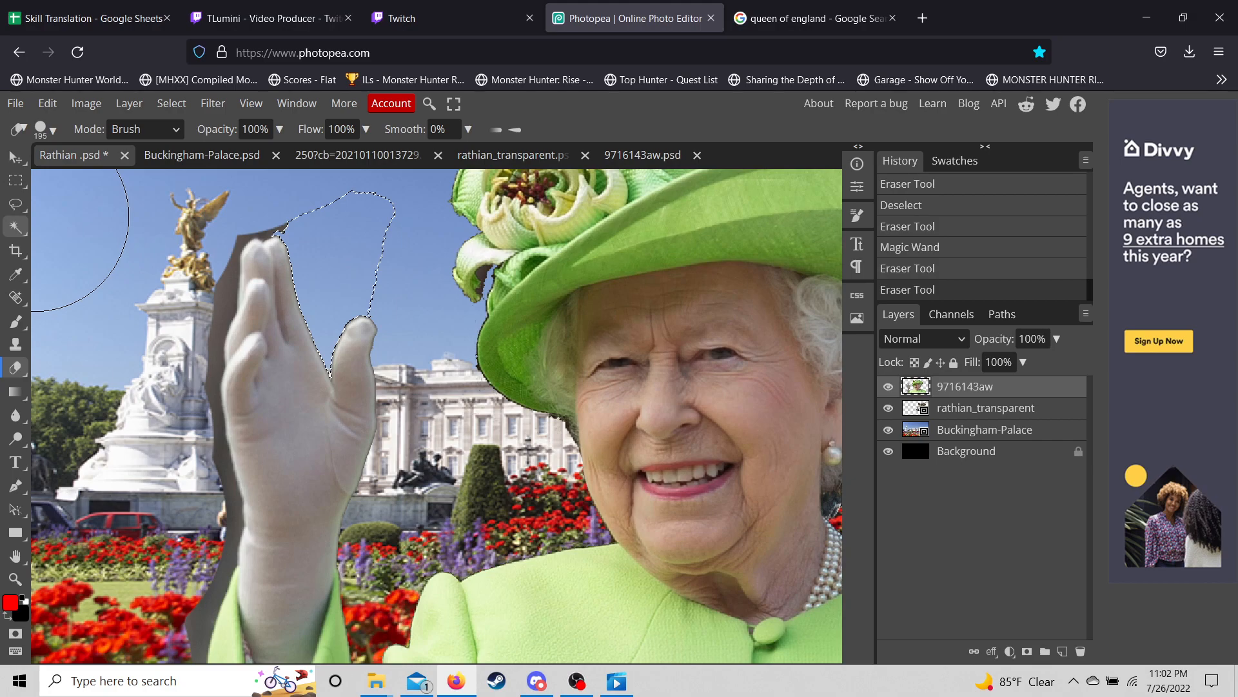
- Select and erase the grey strips left of the hand and beside the wrist
left_click(15, 227)
left_click(225, 304)
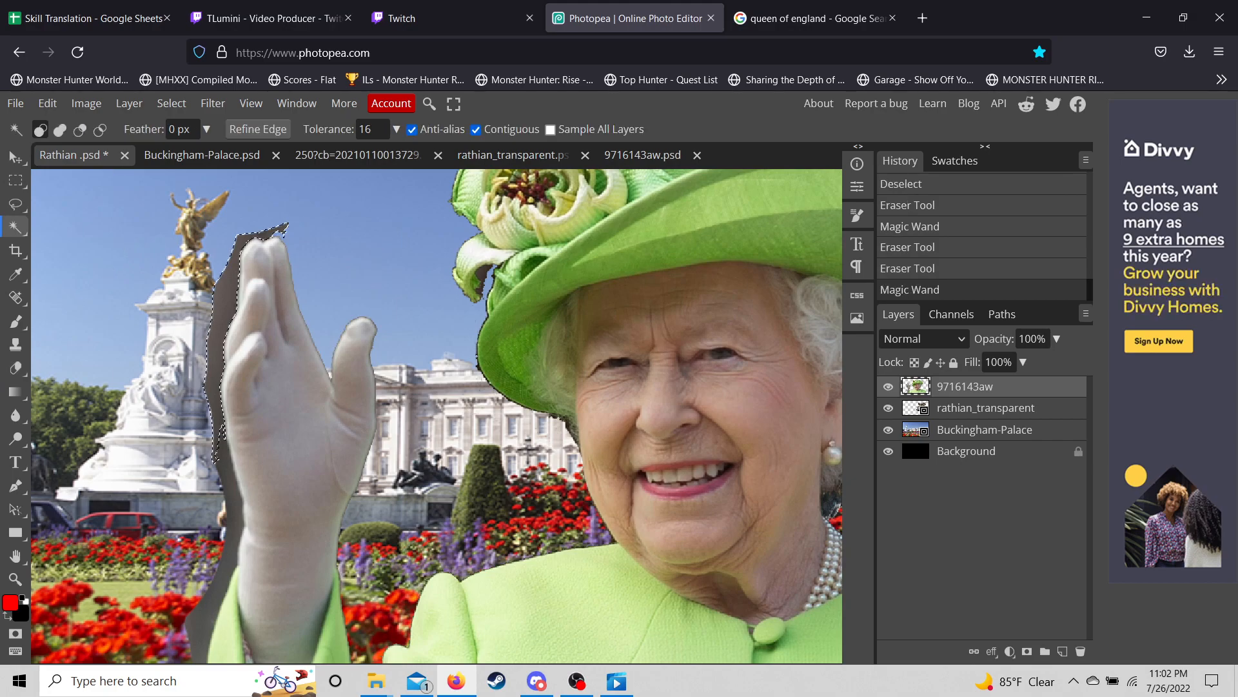
left_click(16, 368)
mouse_move(258, 277)
left_mouse_down()
mouse_move(255, 258)
mouse_move(271, 413)
mouse_move(219, 251)
mouse_move(142, 252)
left_mouse_up()
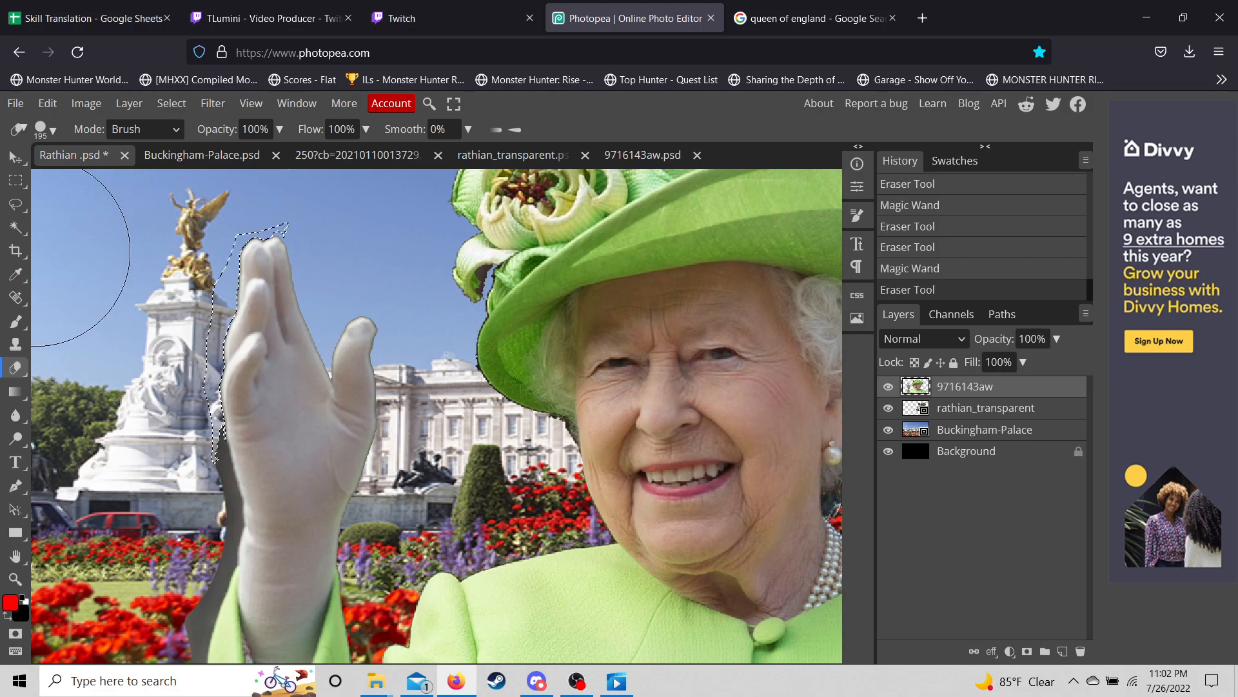
key("w")
left_click(233, 506)
scroll(437, 416, "down", 2)
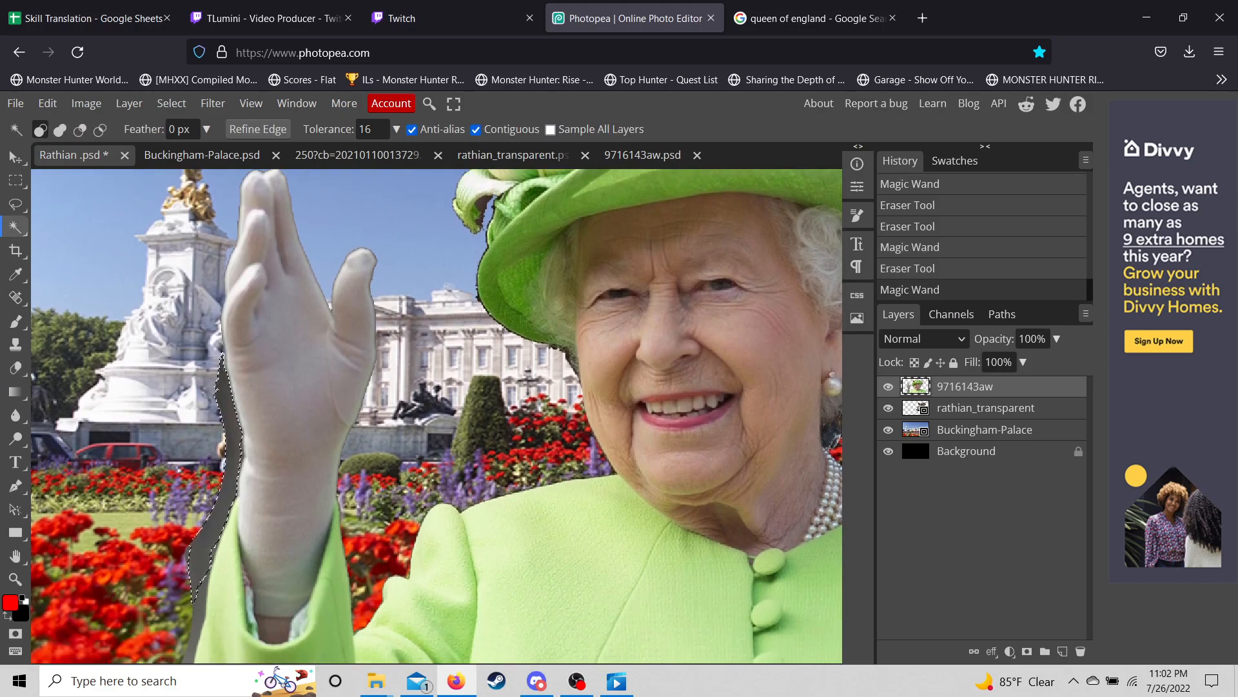
left_click(15, 367)
mouse_move(204, 317)
left_mouse_down()
mouse_move(221, 521)
mouse_move(199, 596)
mouse_move(200, 586)
left_mouse_up()
scroll(258, 490, "down", 5)
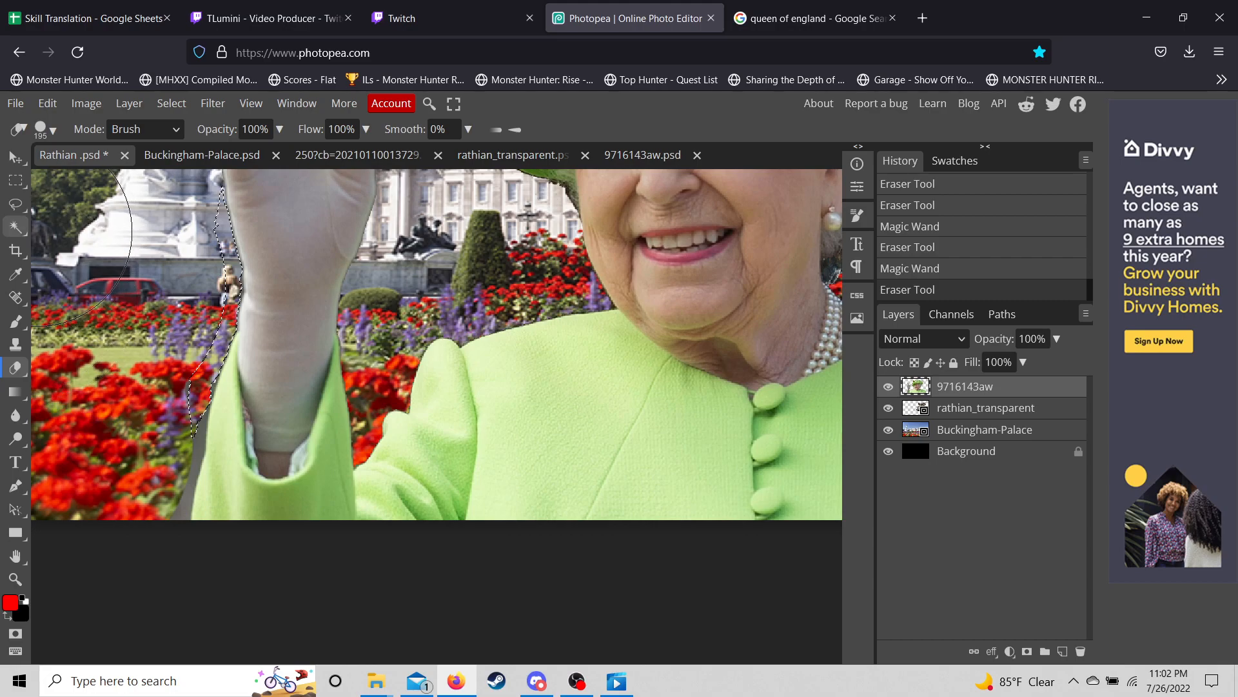
- Select and erase the grey strip left of the Queen's sleeve
right_click(16, 226)
left_click(71, 226)
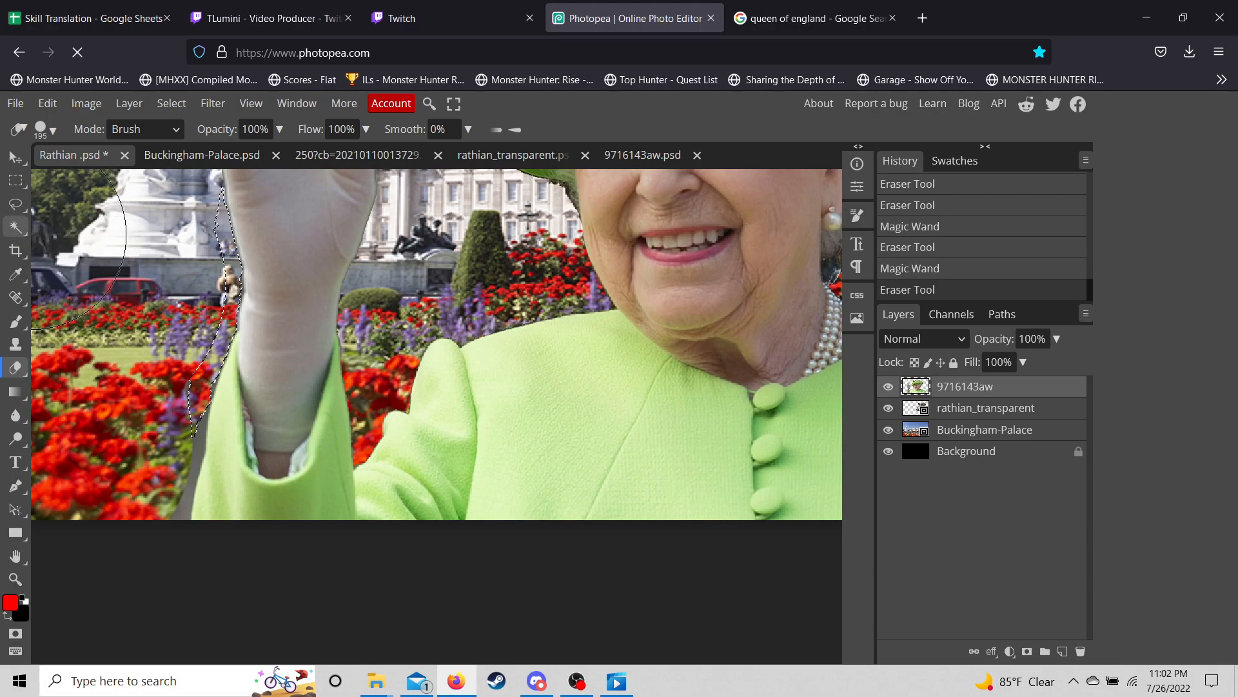
left_click(197, 460)
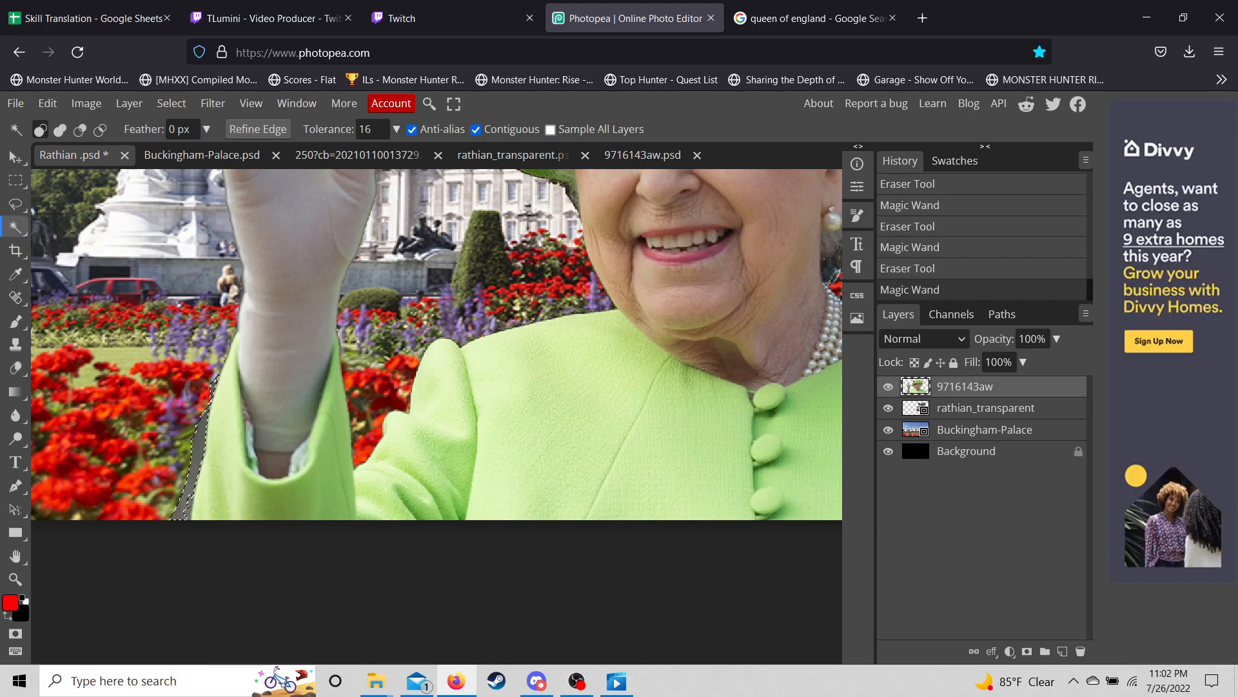
left_click(15, 368)
left_click_drag(216, 357, 191, 524)
scroll(272, 406, "down", 2)
scroll(272, 406, "down", 3)
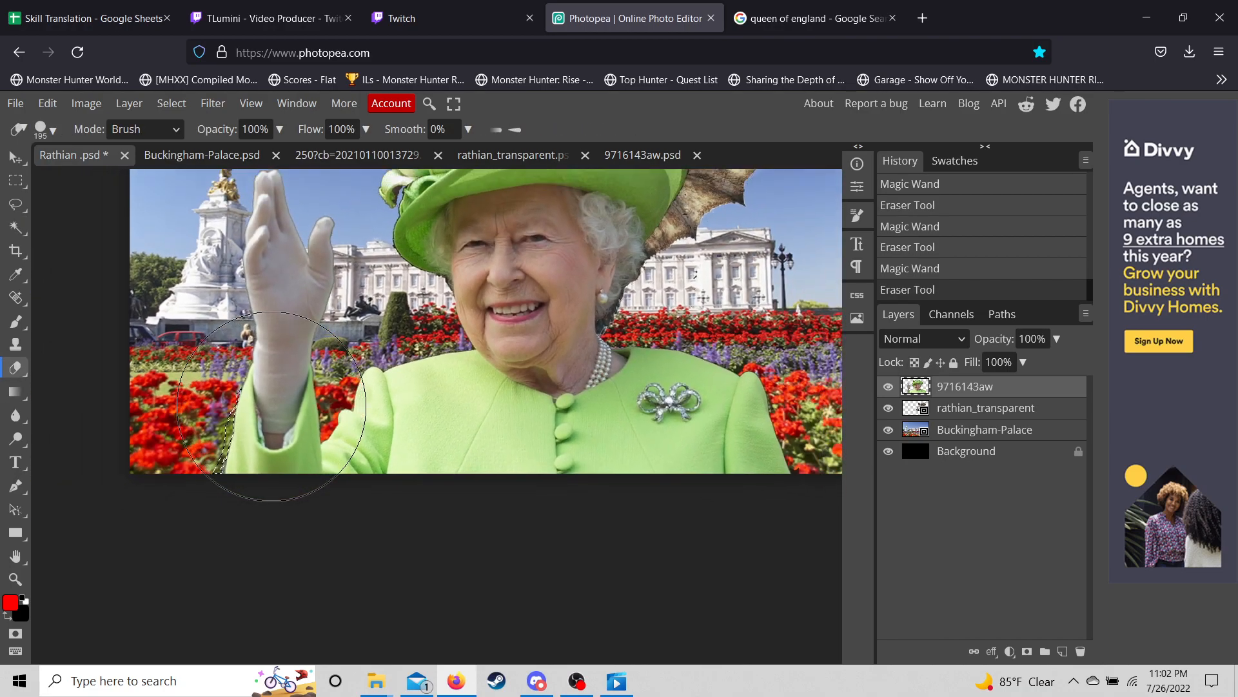
scroll(272, 406, "down", 1)
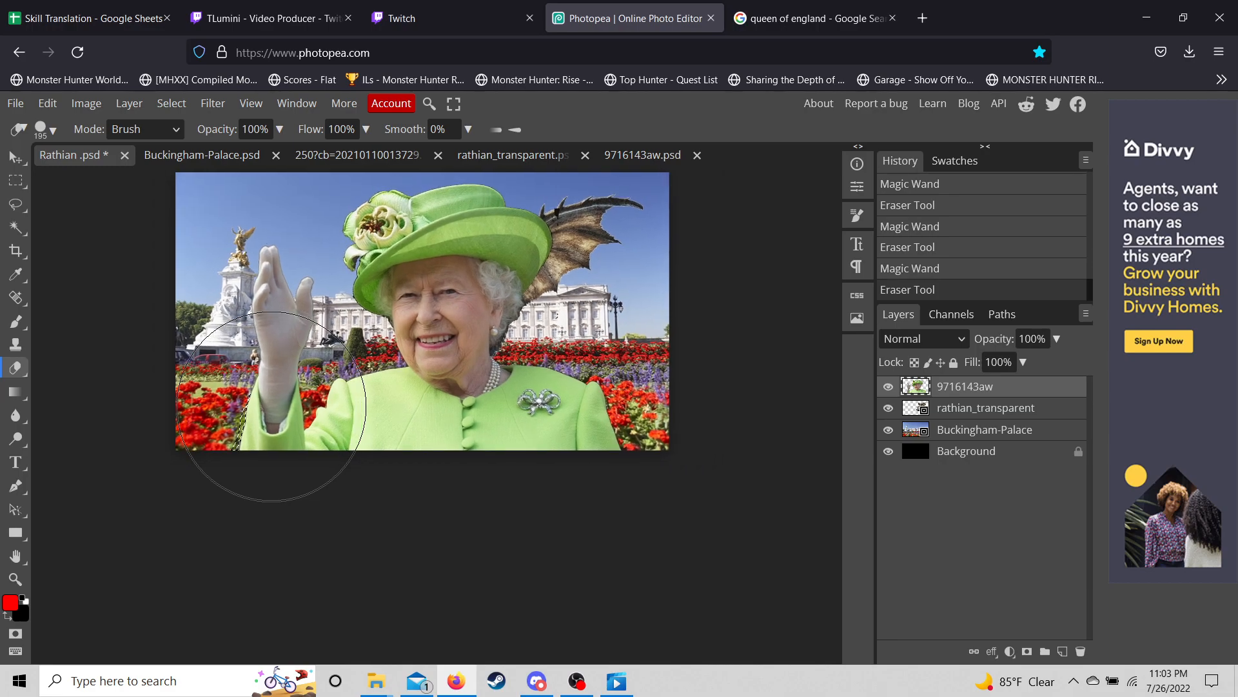
scroll(272, 407, "up", 1)
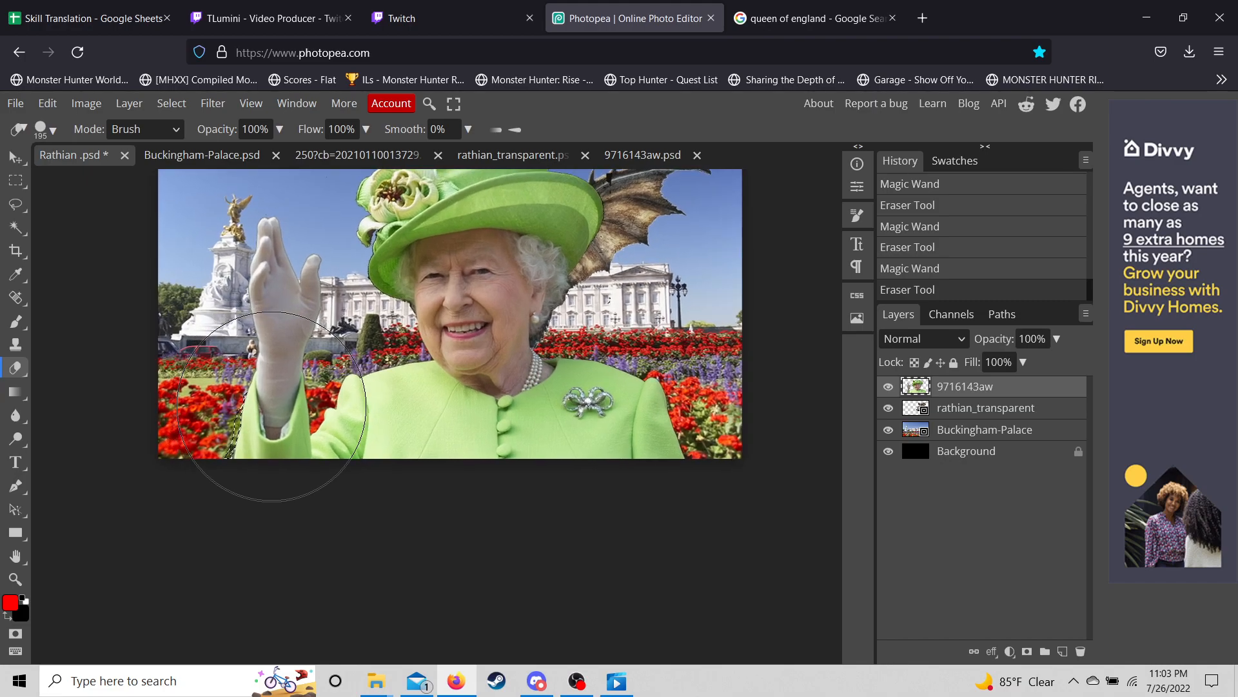
scroll(271, 407, "up", 1)
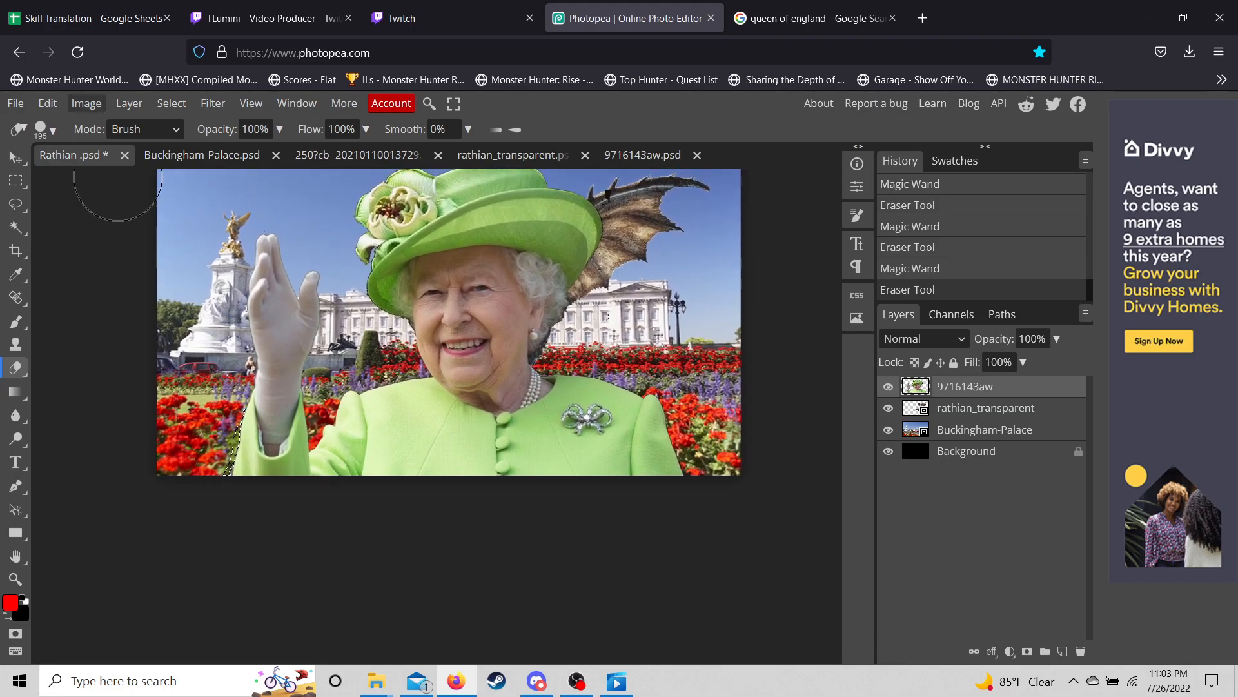
- Run Free Transform on the Queen layer and commit it without changes
left_click(47, 104)
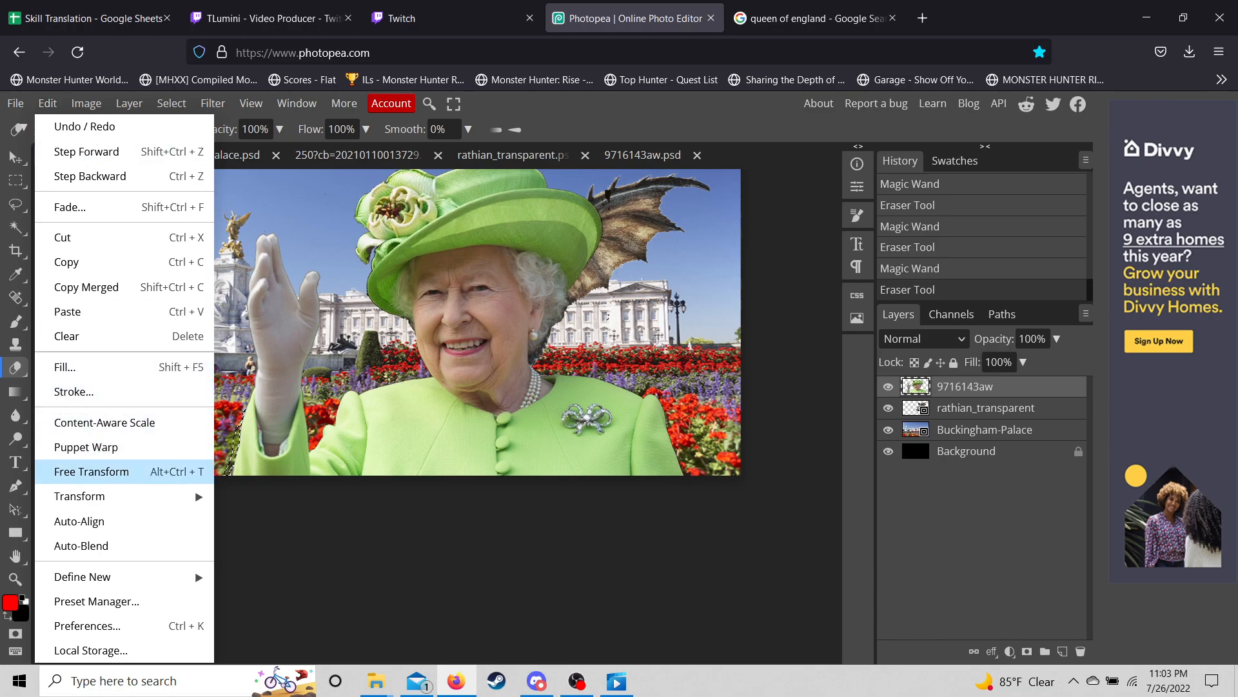
left_click(71, 423)
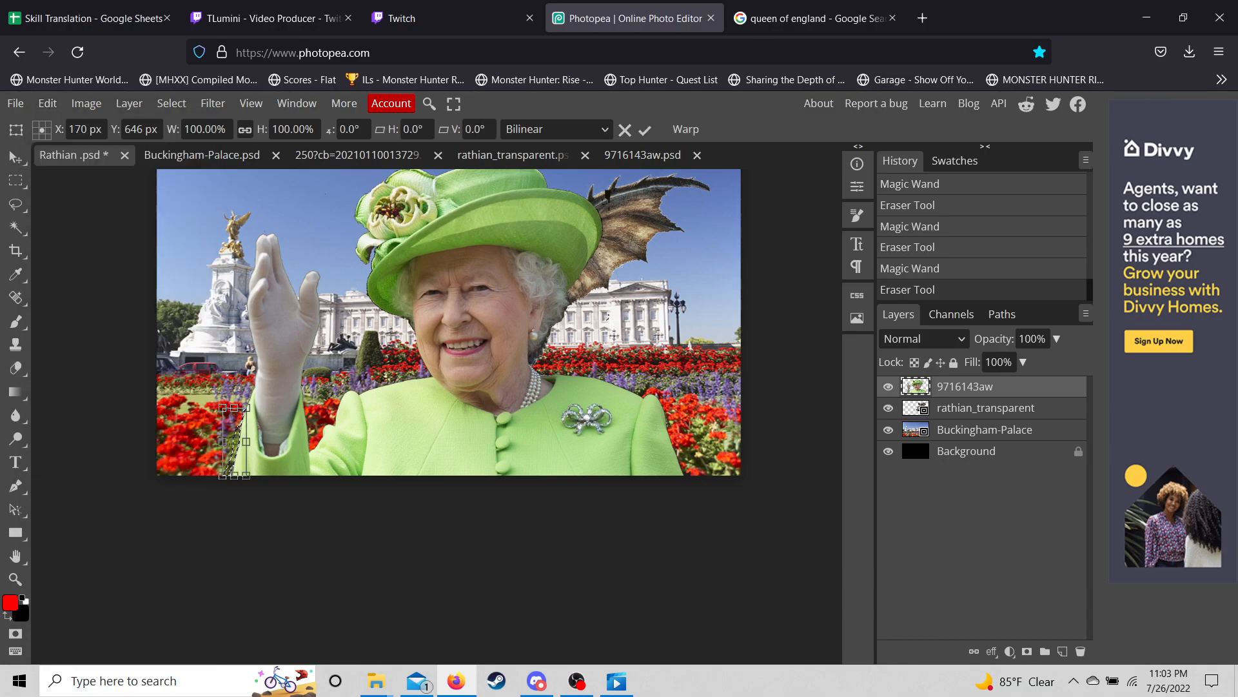
key("Return")
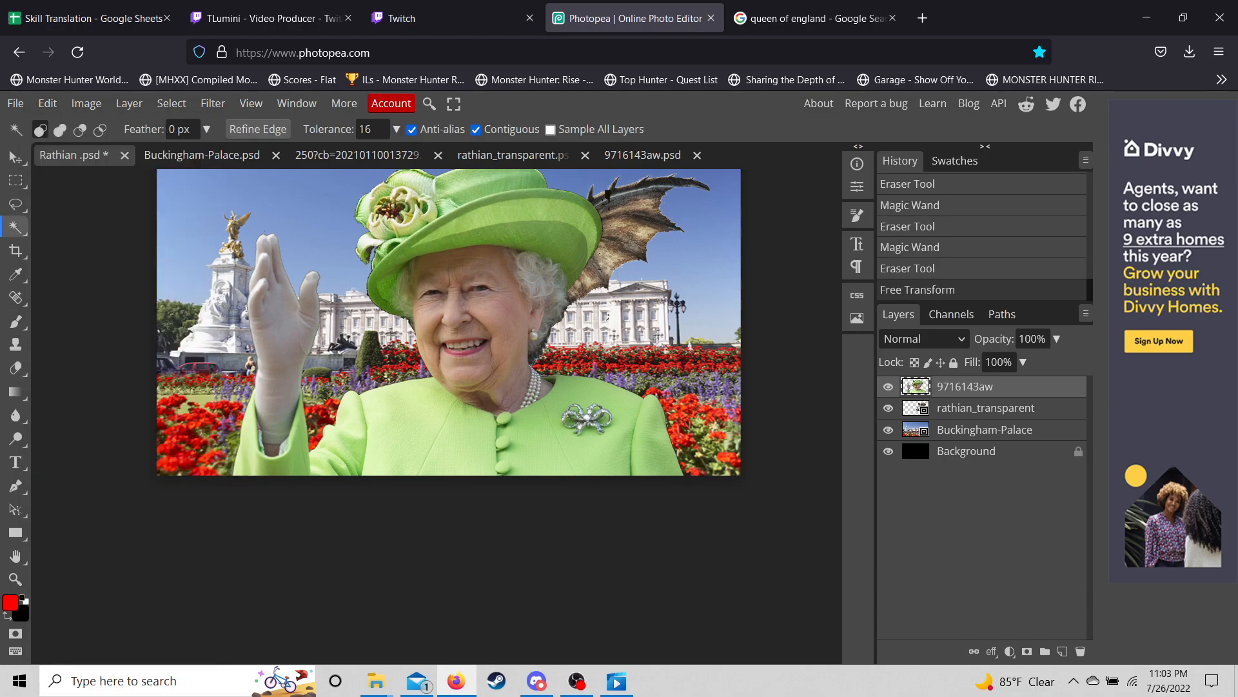
mouse_move(15, 157)
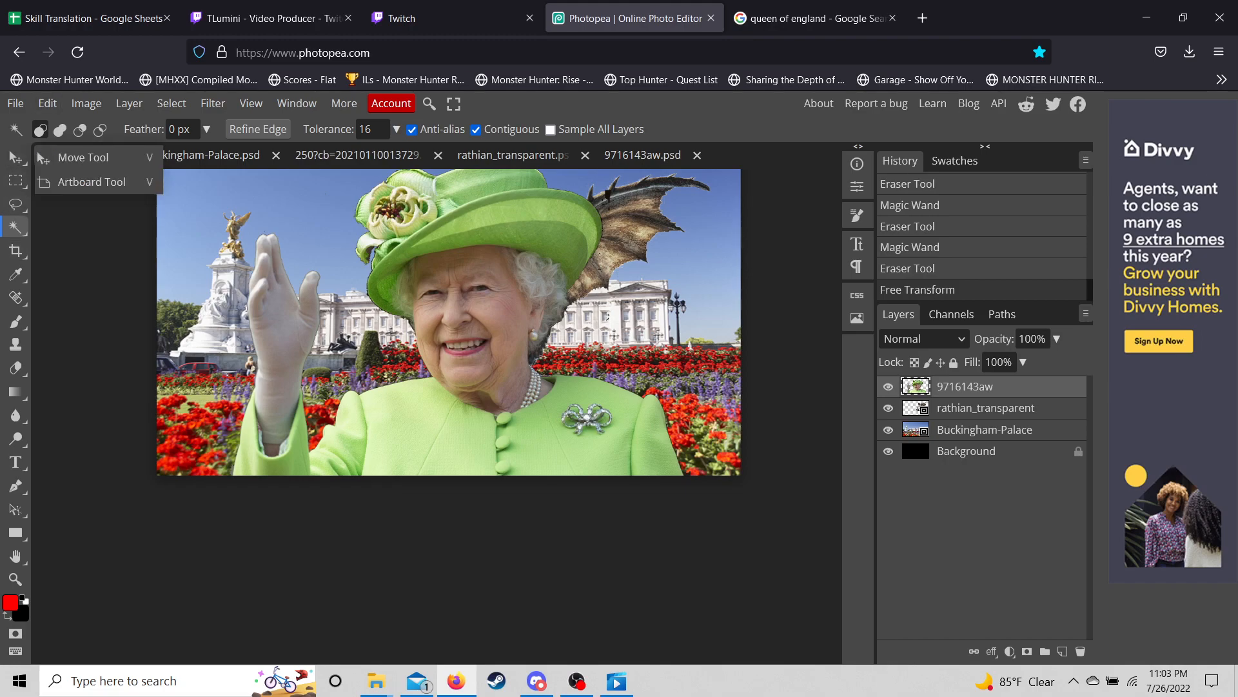
left_click(83, 157)
- Start another Free Transform on the Queen layer, then switch to the Magic Wand
left_click(47, 104)
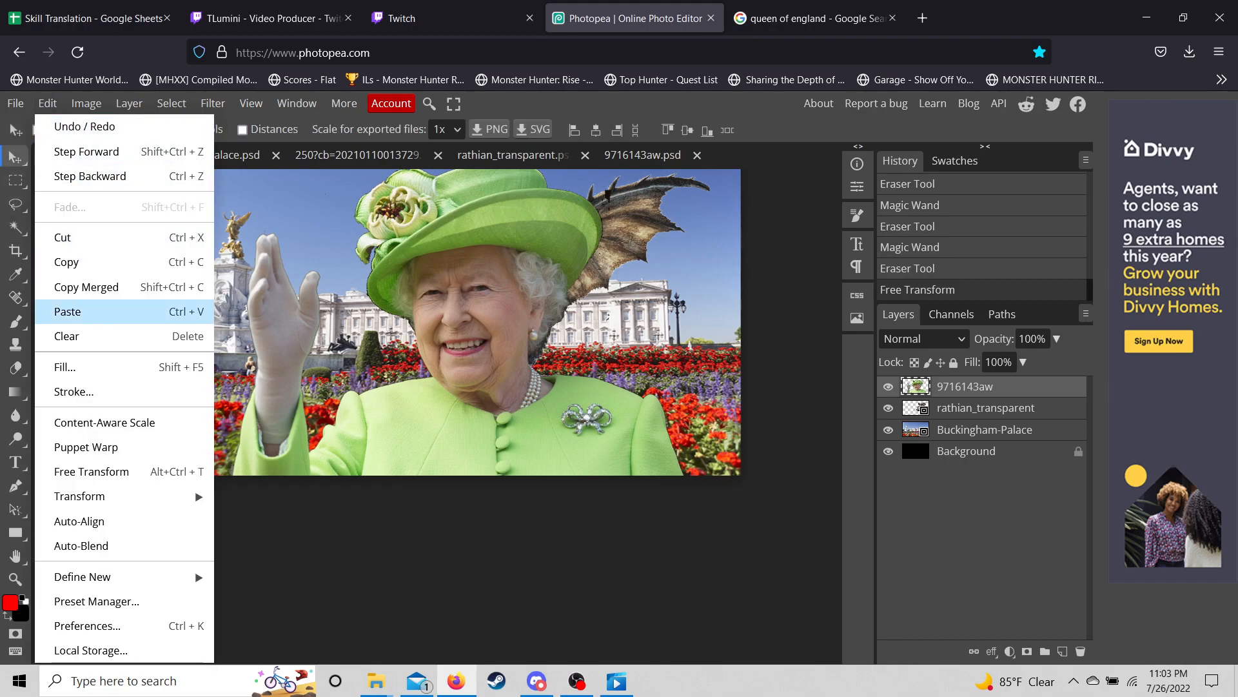
left_click(92, 472)
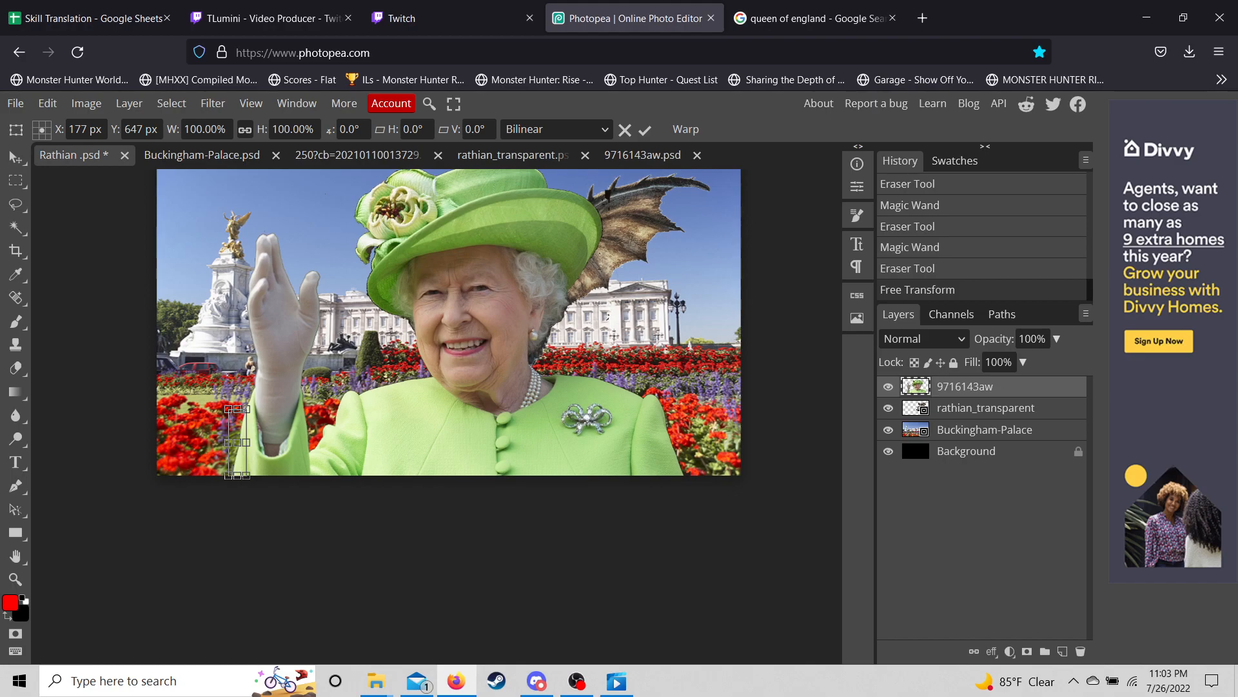
key("w")
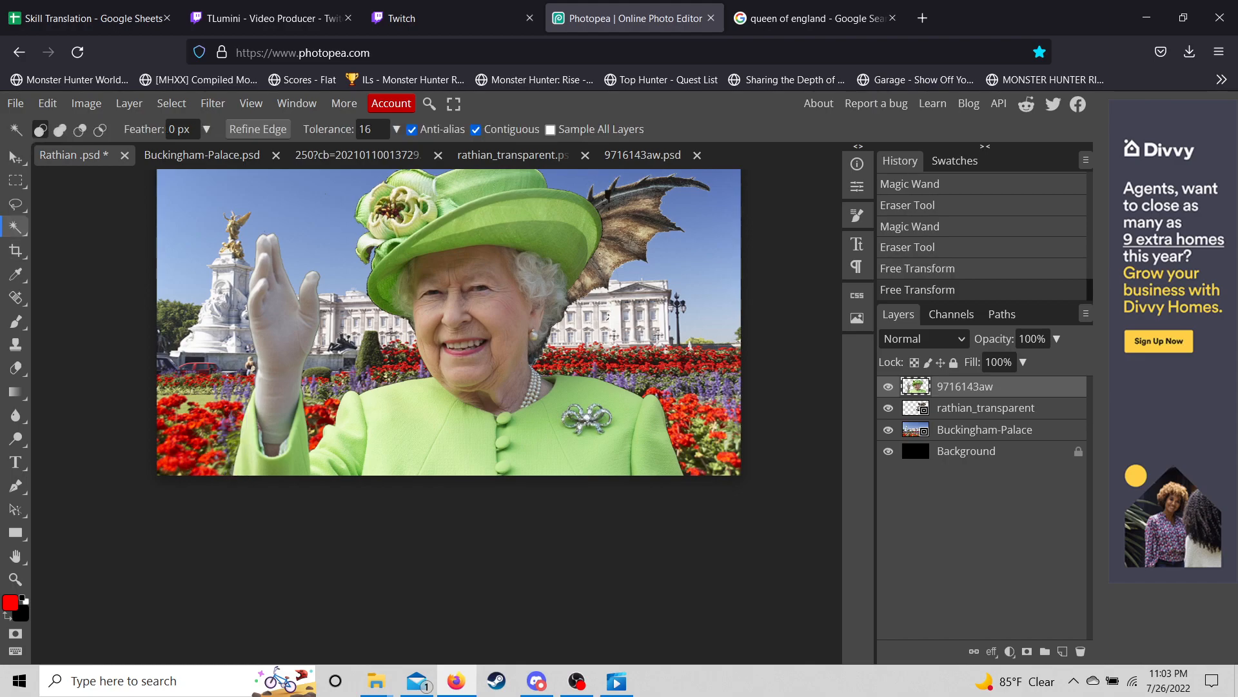
scroll(193, 413, "up", 3)
- Select and erase the grey fleck at the sleeve's bottom edge, then deselect
left_click(296, 545)
key("e")
left_click(297, 549)
key("w")
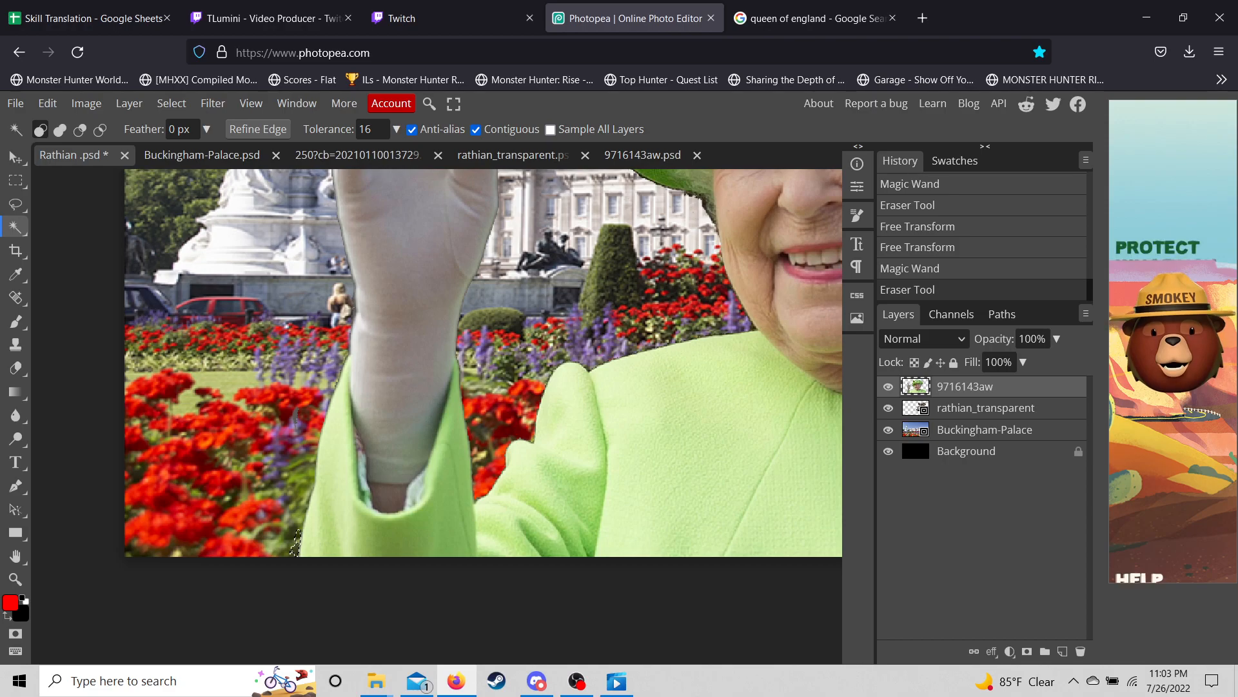
key("ctrl+d")
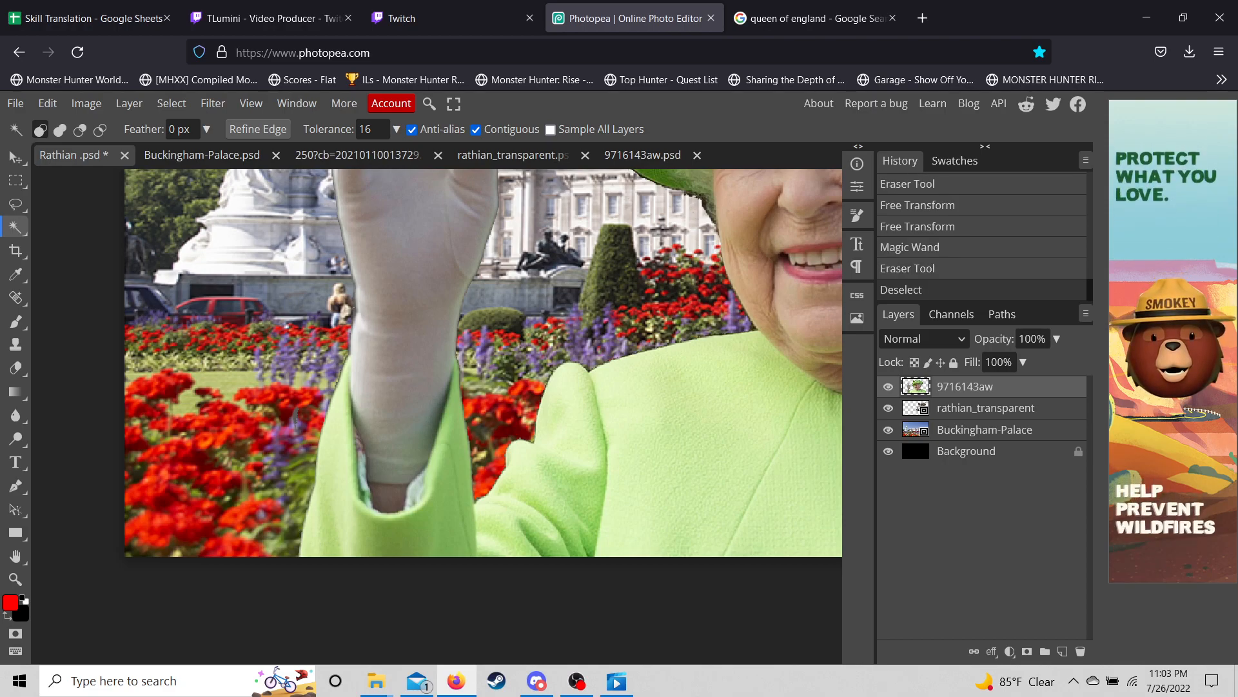
left_click(16, 157)
scroll(398, 350, "up", 1)
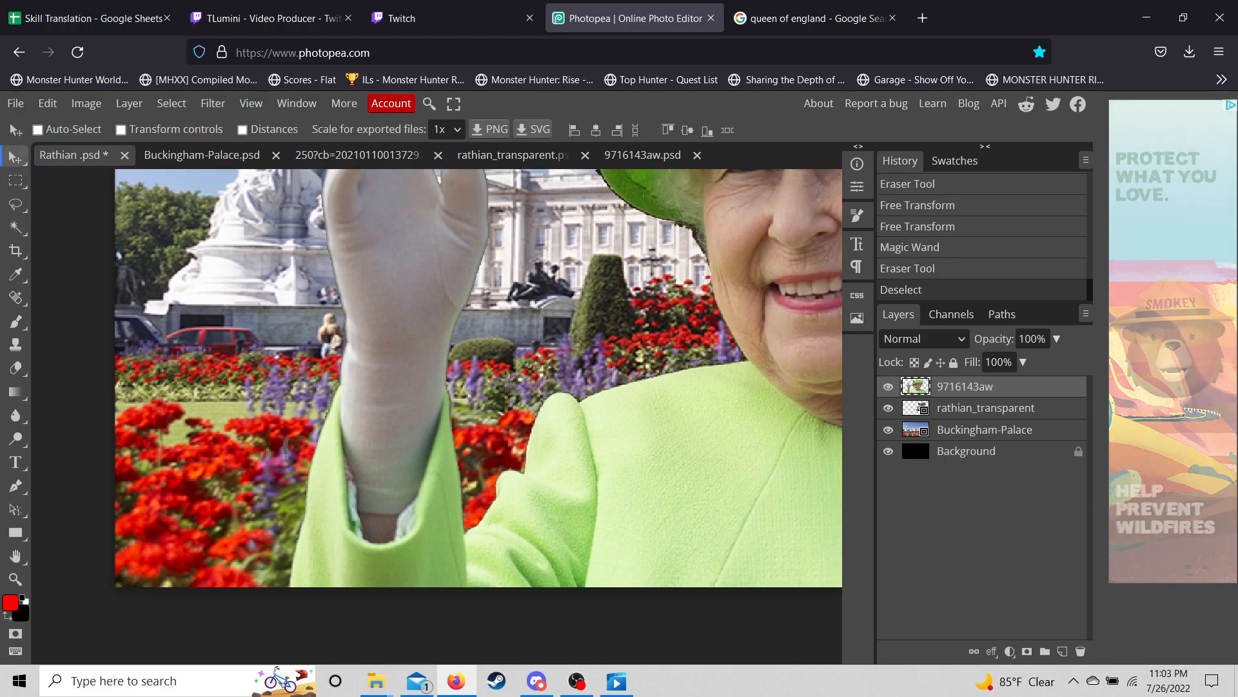
scroll(397, 350, "down", 3)
scroll(398, 350, "up", 1)
scroll(398, 349, "up", 1)
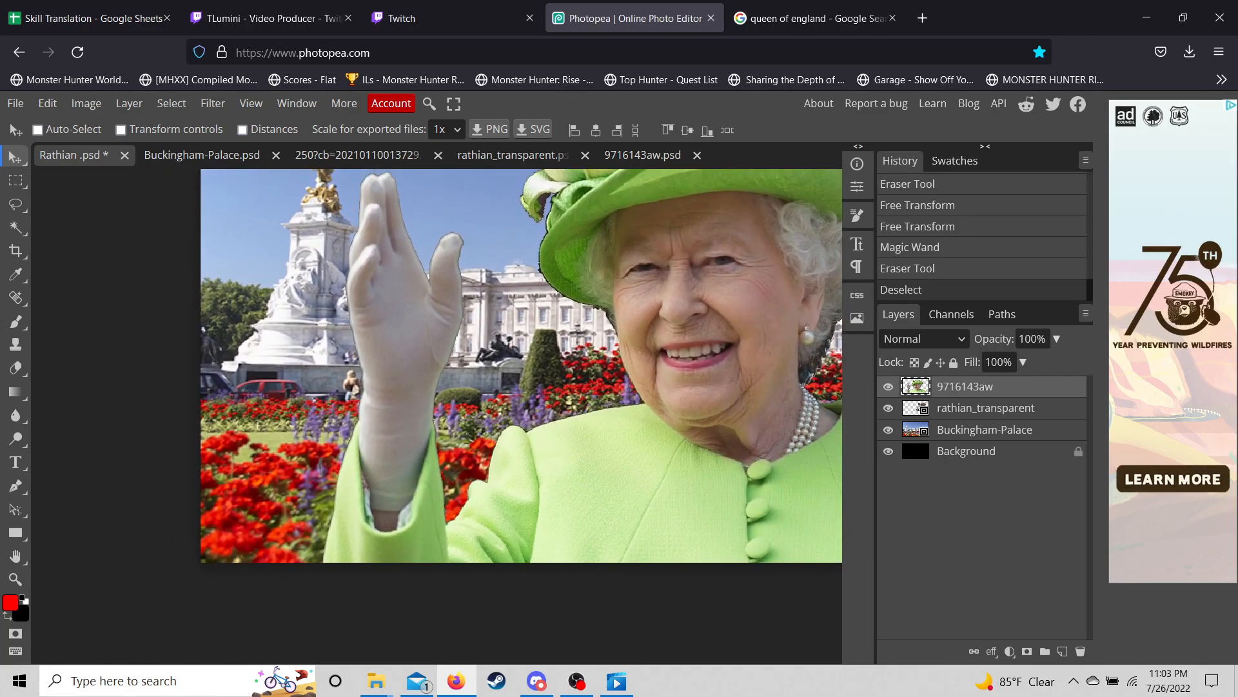
- Shrink the Queen to about half size, flip her horizontally, and move her to the lower left
left_click(47, 103)
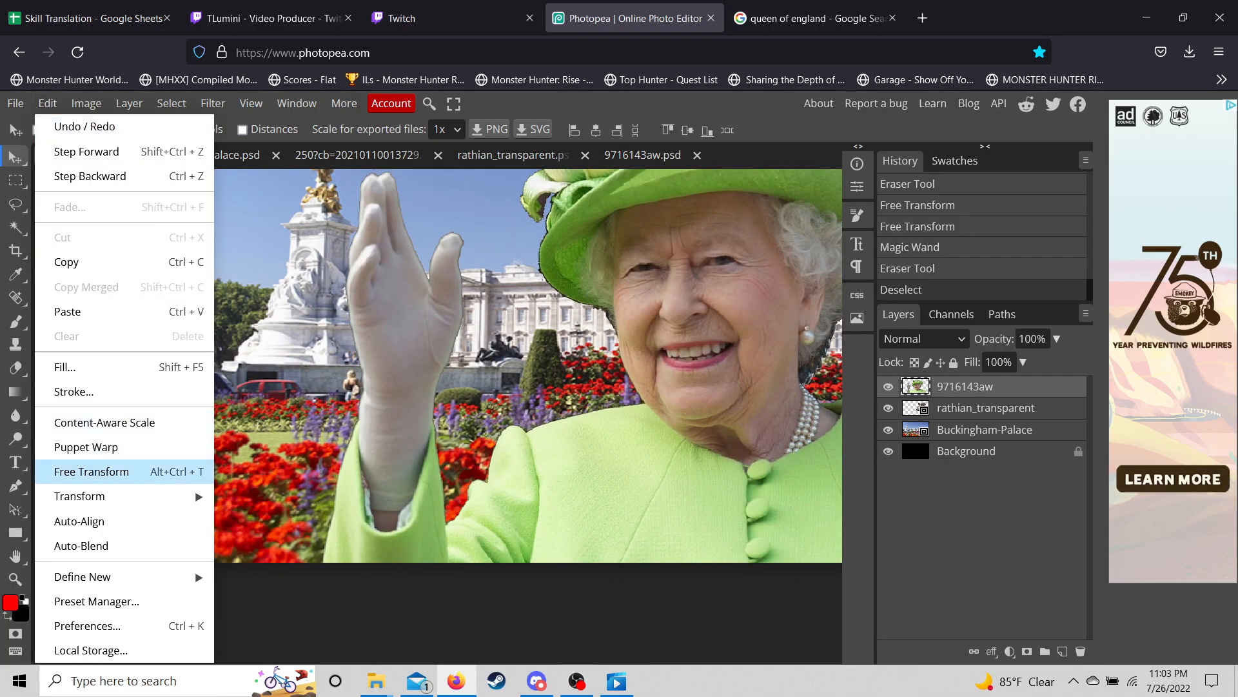
left_click(92, 472)
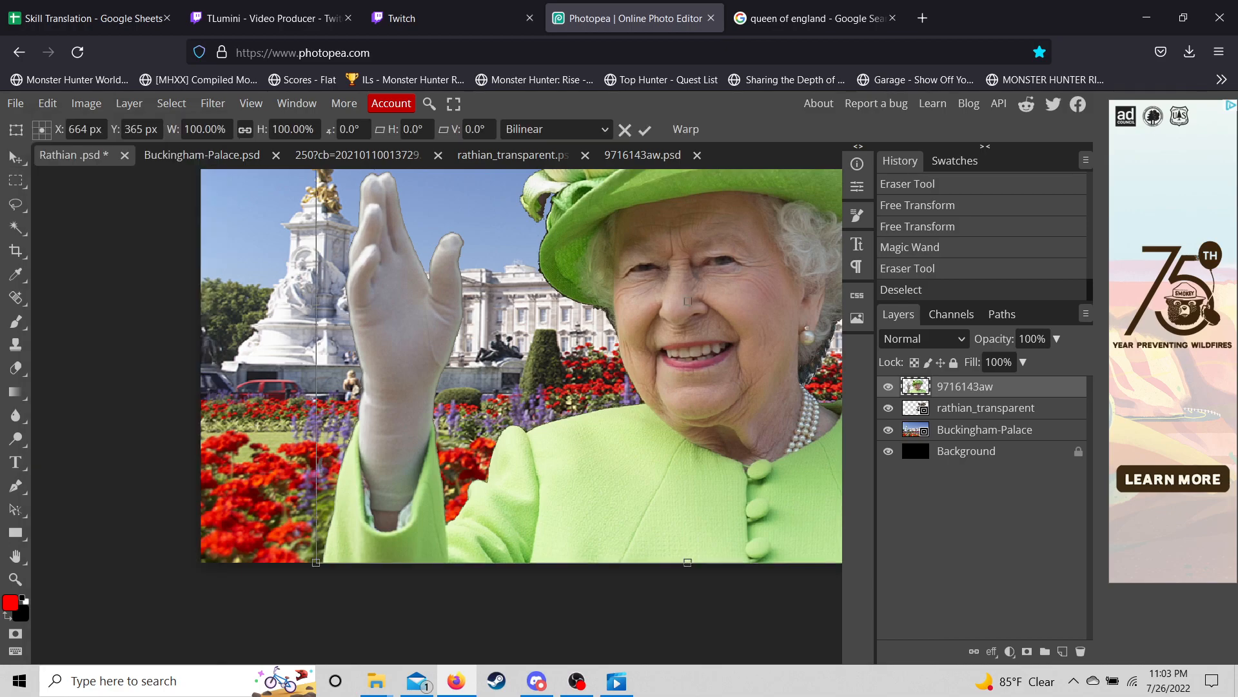
scroll(300, 377, "down", 4)
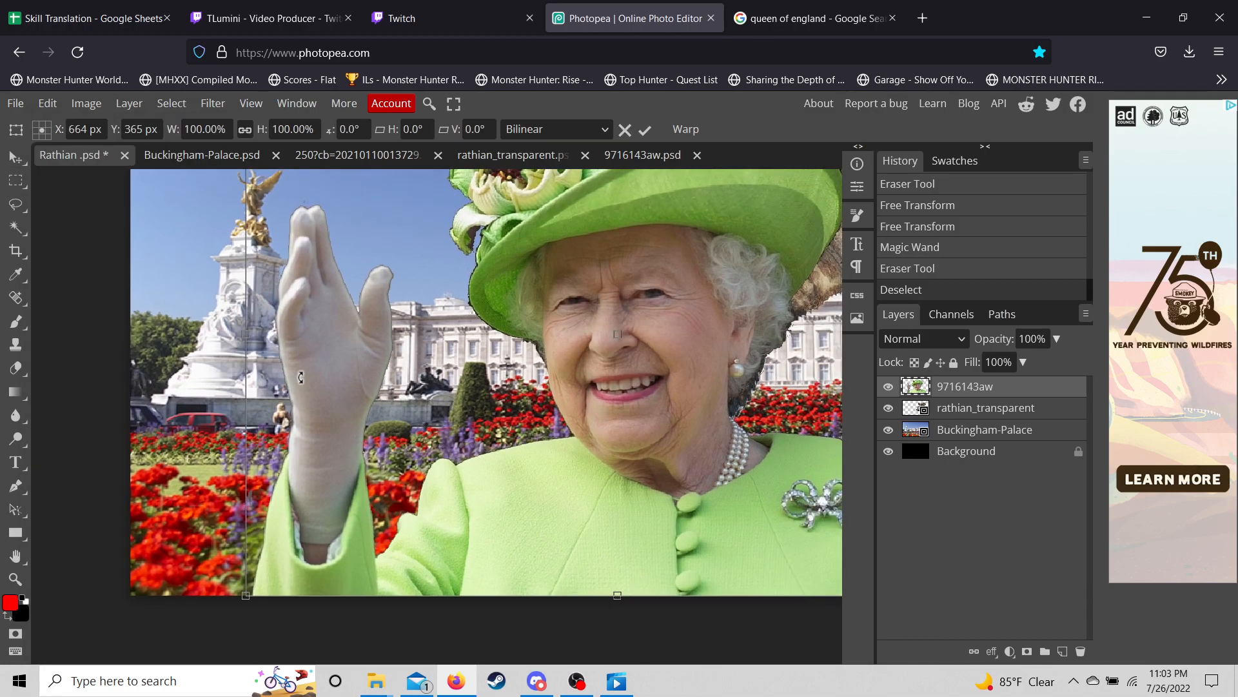
scroll(301, 377, "down", 1)
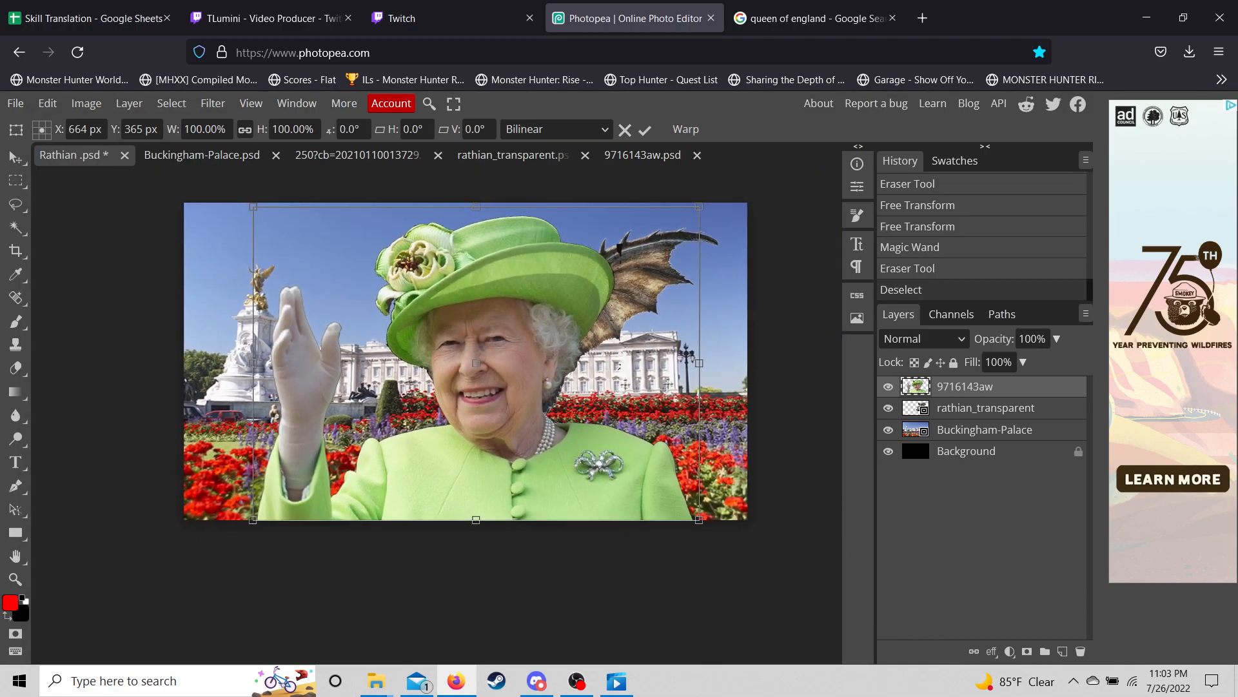
left_click_drag(700, 206, 482, 359)
right_click(395, 377)
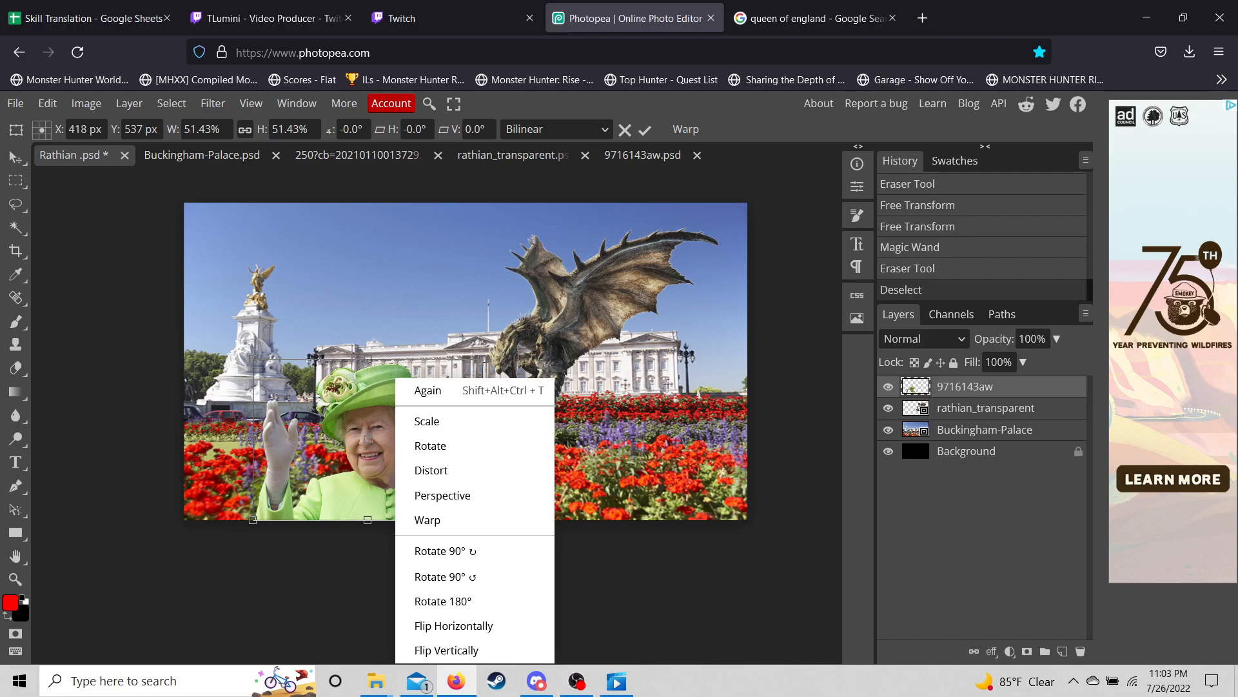
left_click(453, 626)
left_click_drag(387, 451, 308, 451)
left_click_drag(218, 383, 225, 382)
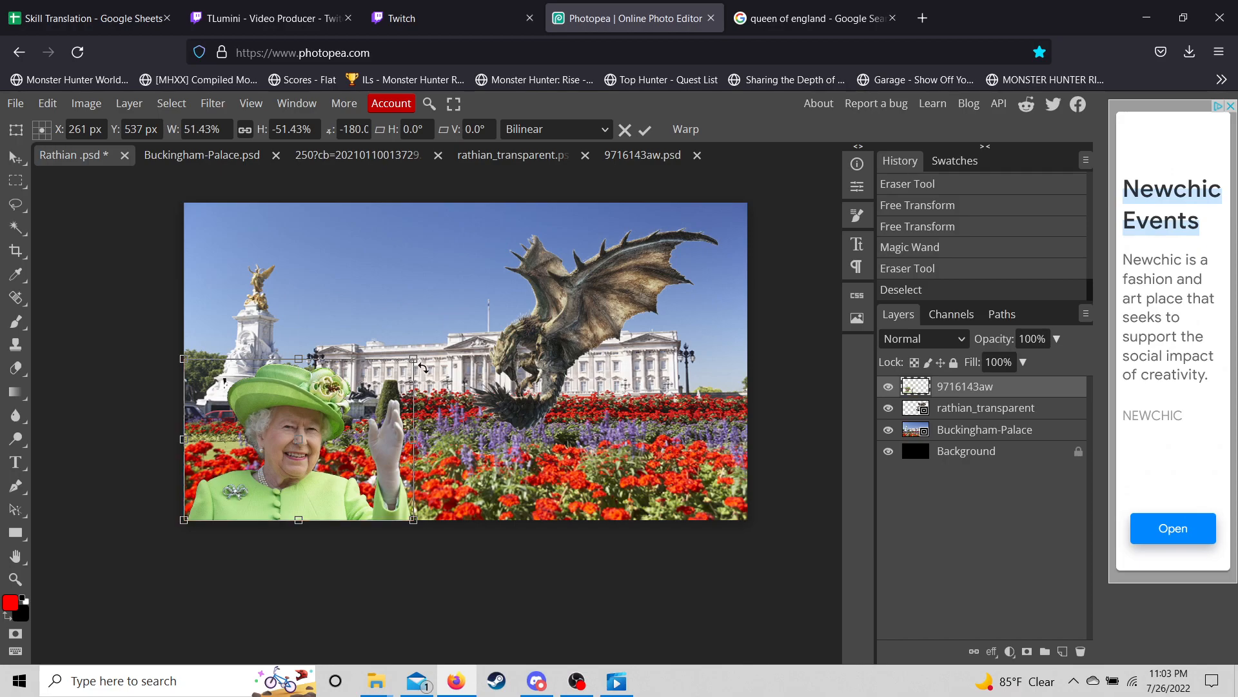
left_click_drag(413, 359, 472, 317)
key("m")
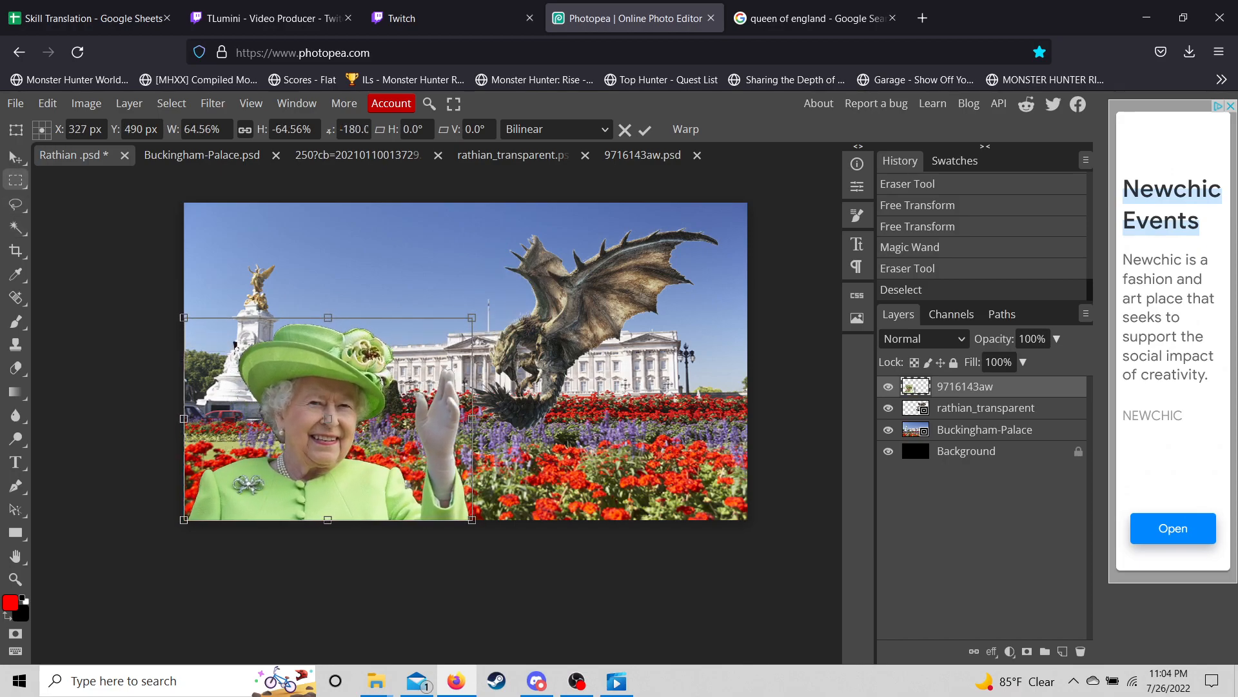
key("Return")
- Erase the stray leftover pixels along the Queen's left side beside the statue
left_click_drag(193, 300, 222, 339)
key("ctrl+z")
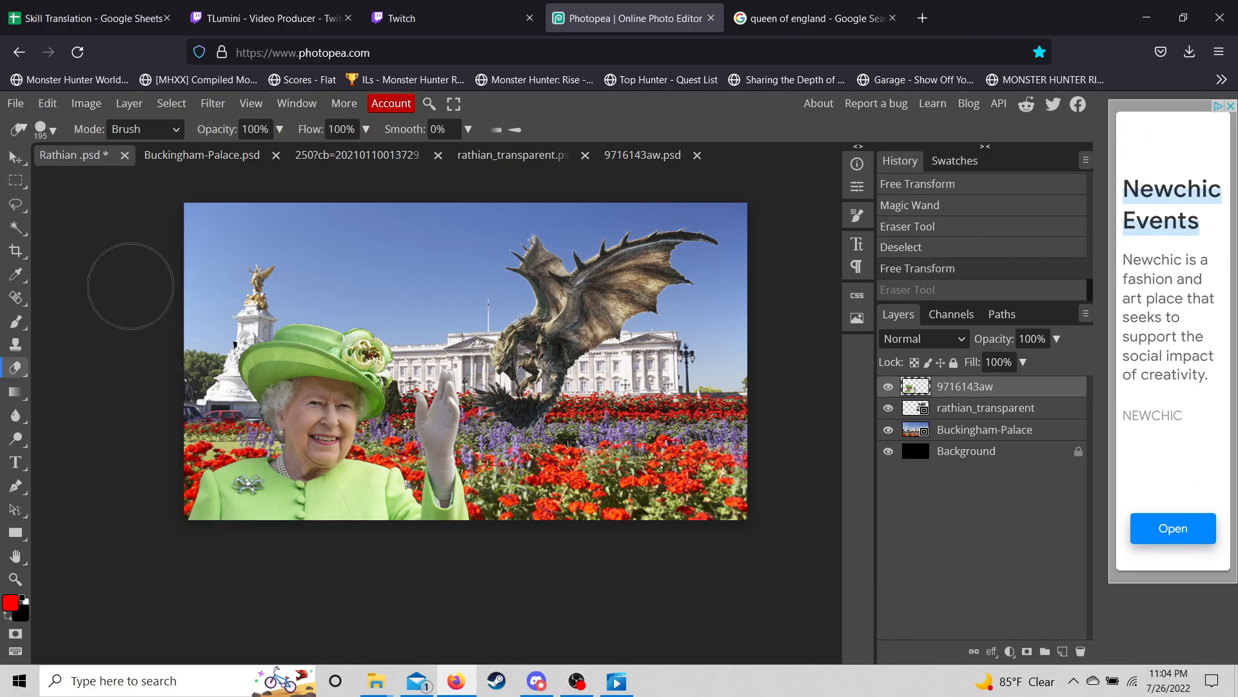
mouse_move(216, 307)
left_mouse_down()
mouse_move(218, 323)
mouse_move(200, 303)
left_mouse_up()
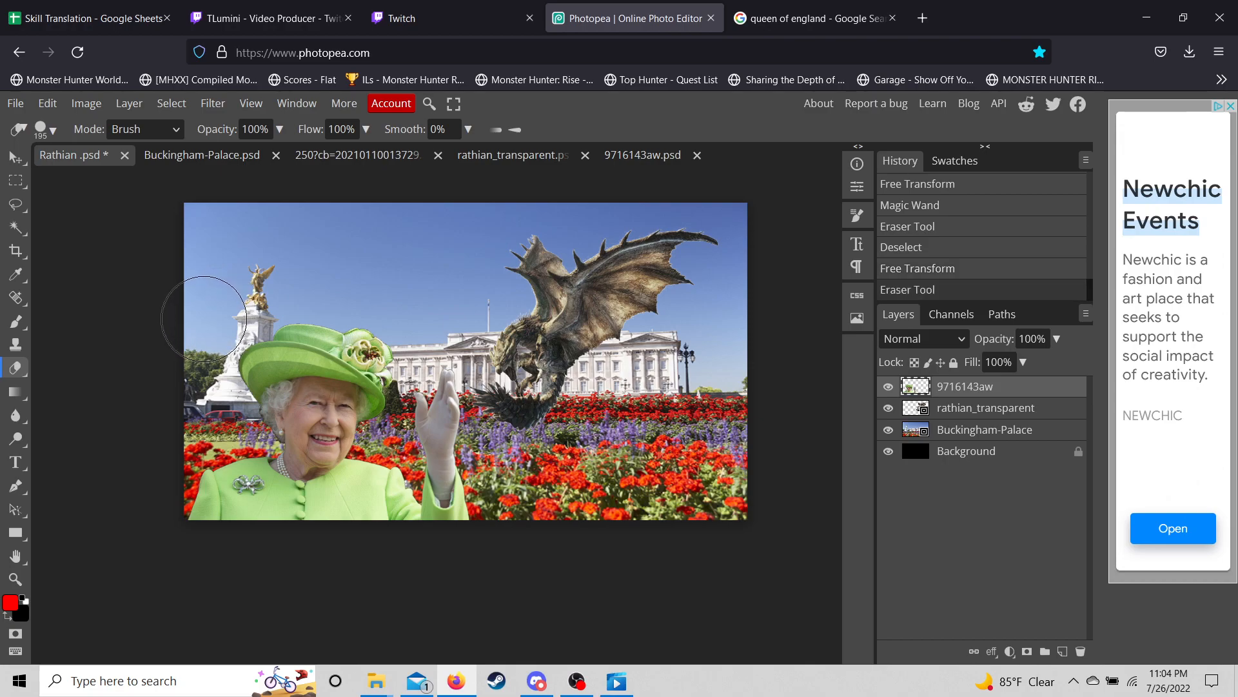
left_click(201, 327)
left_click(198, 403)
left_click(200, 405)
left_click(193, 396)
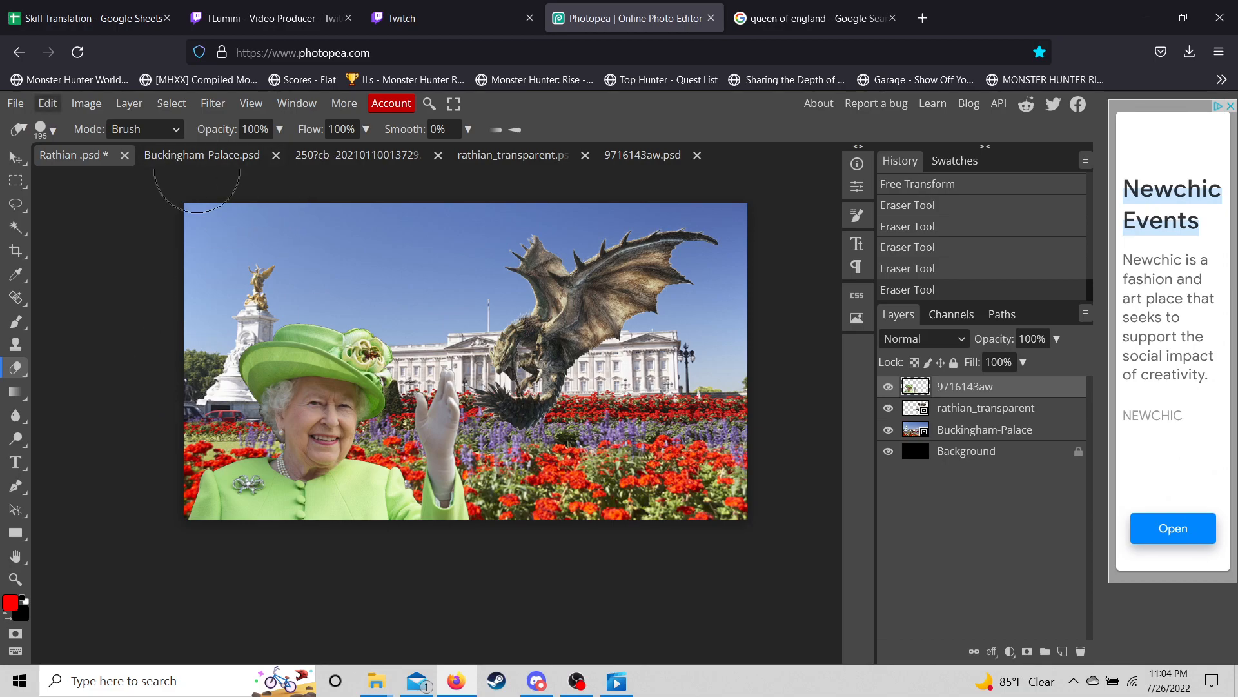
left_click(14, 156)
- Place Hellish Edge from Pictures > MHRise > Switch Axe PNGs into the thumbnail
left_click(15, 103)
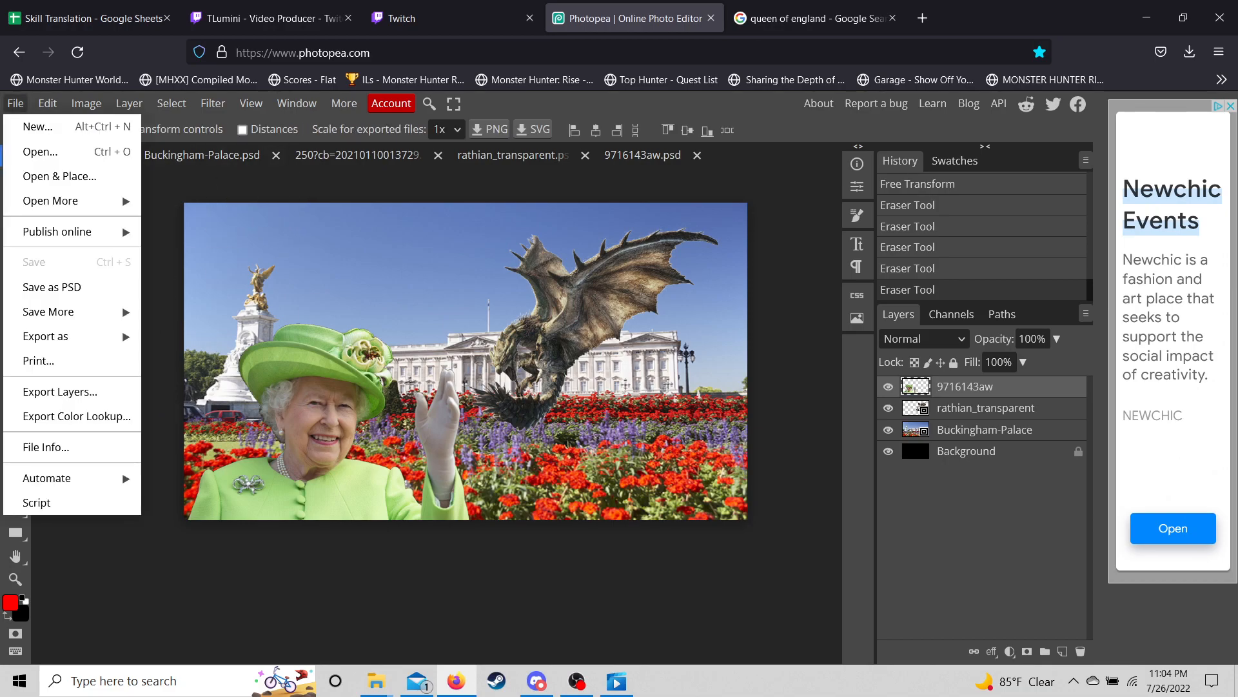
left_click(58, 176)
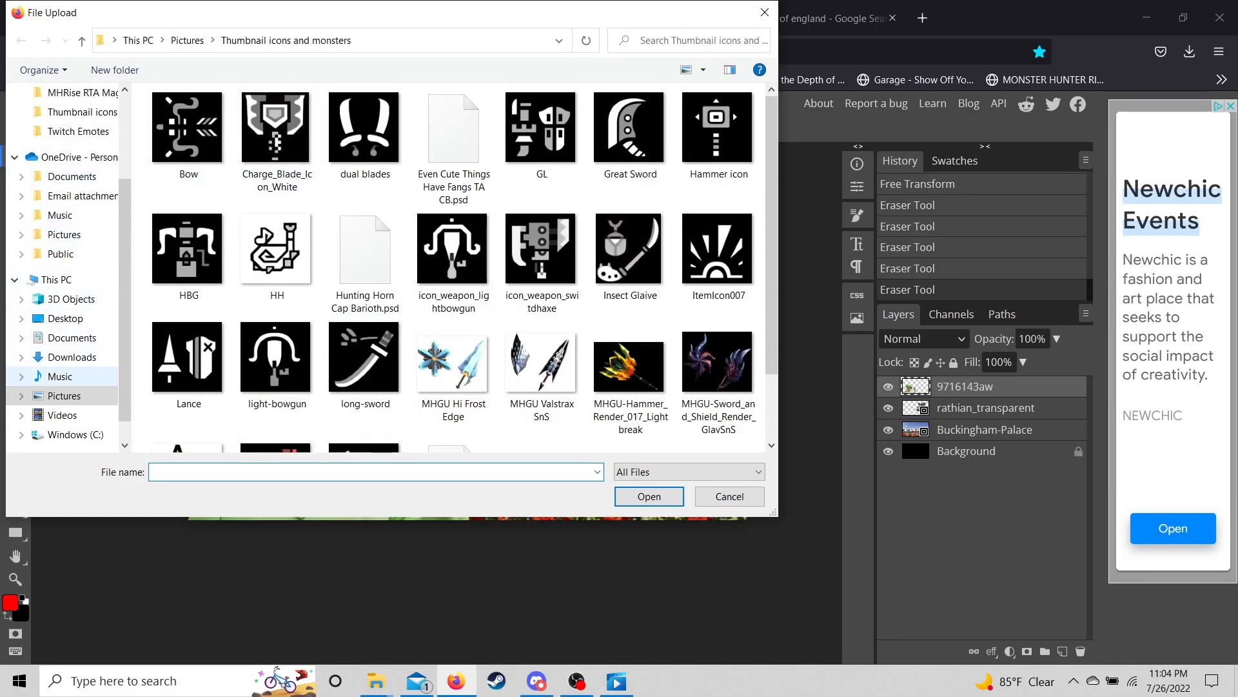
left_click(64, 396)
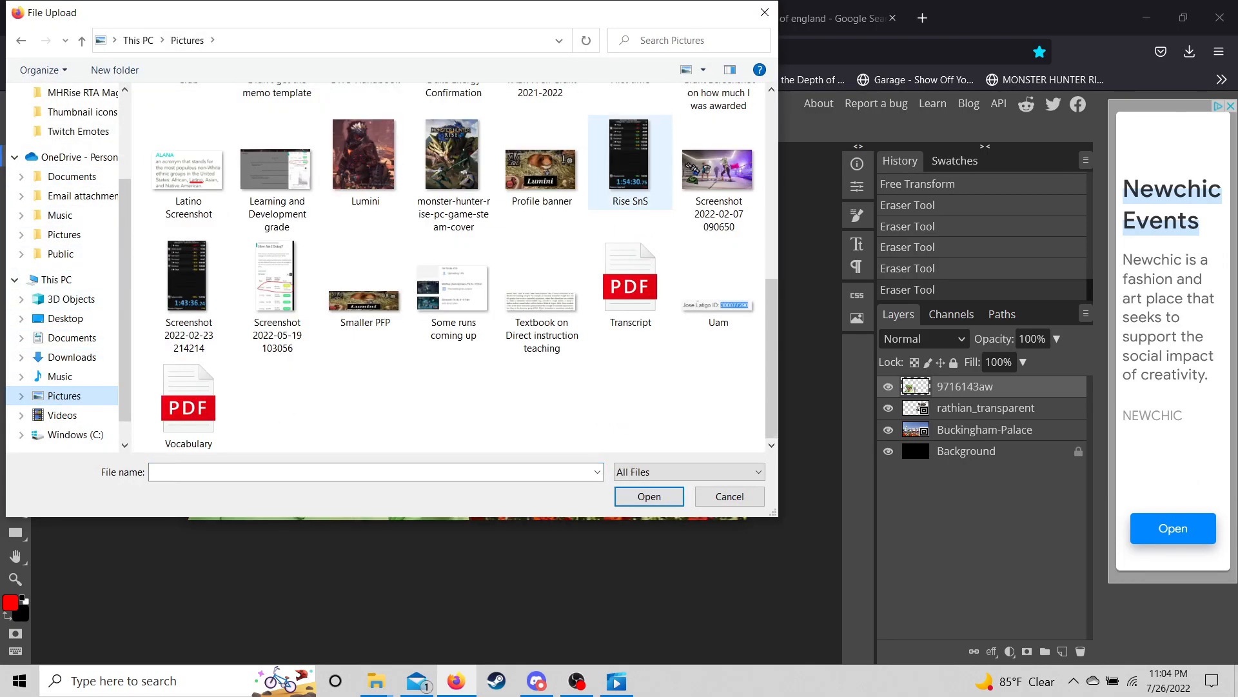
scroll(365, 246, "up", 5)
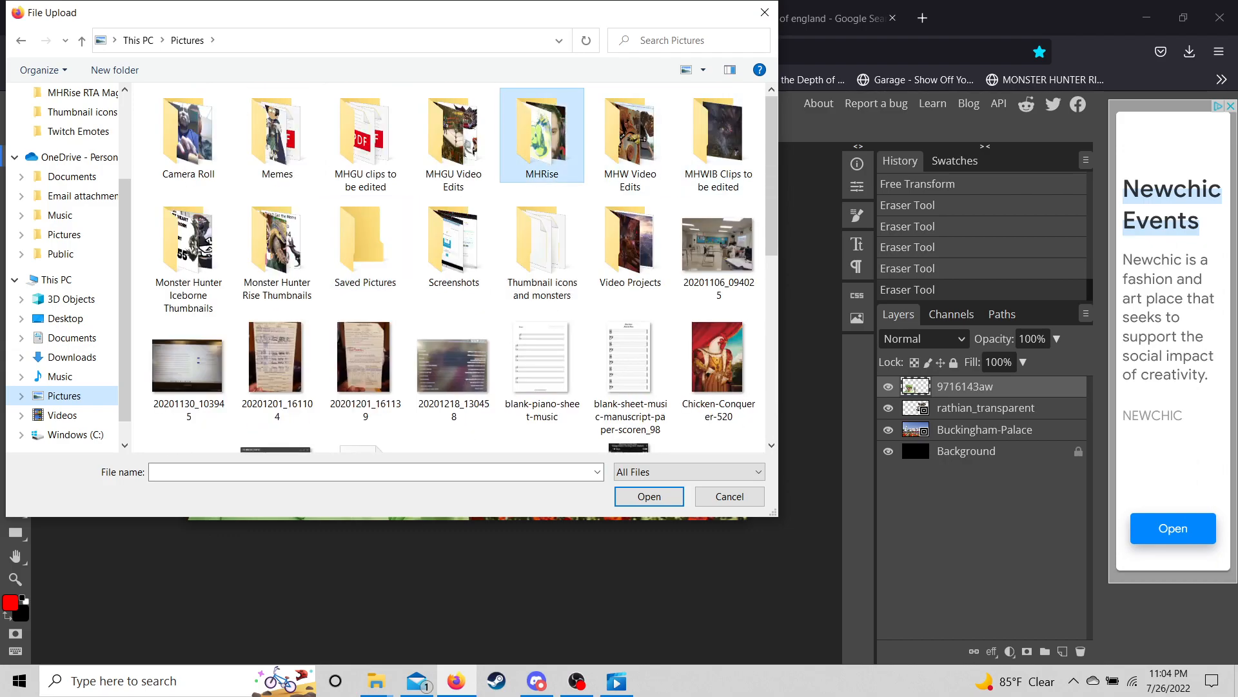
double_click(542, 135)
double_click(440, 187)
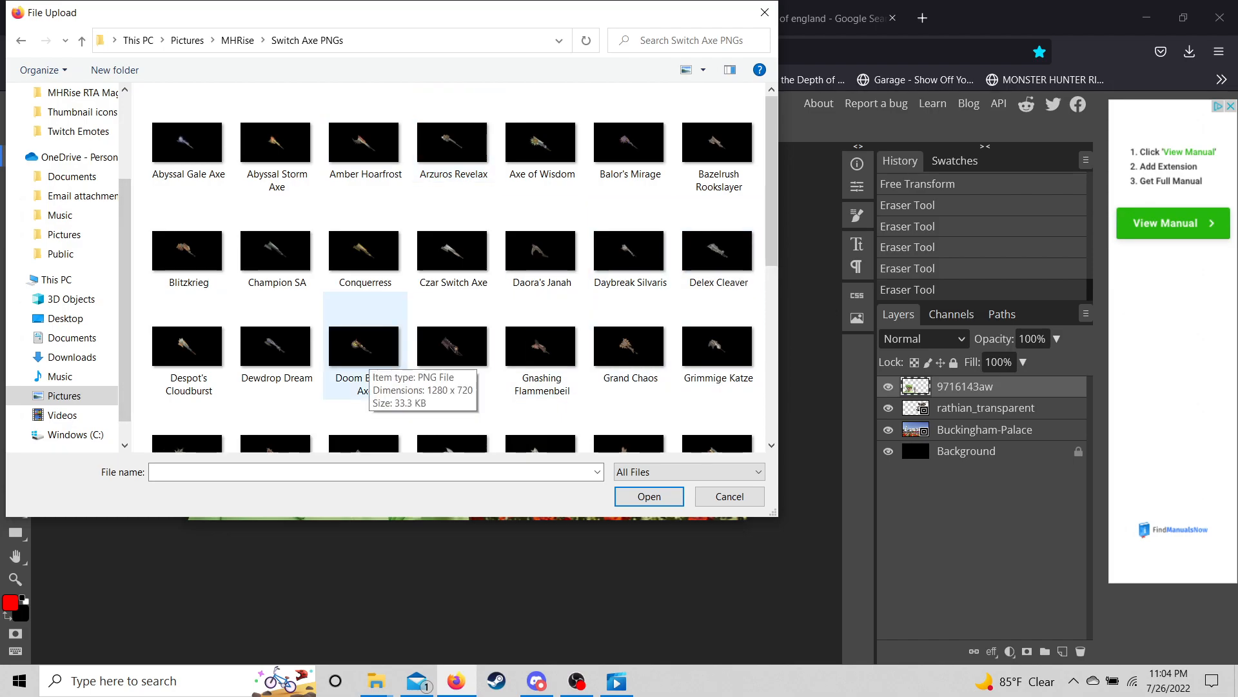
scroll(364, 361, "down", 2)
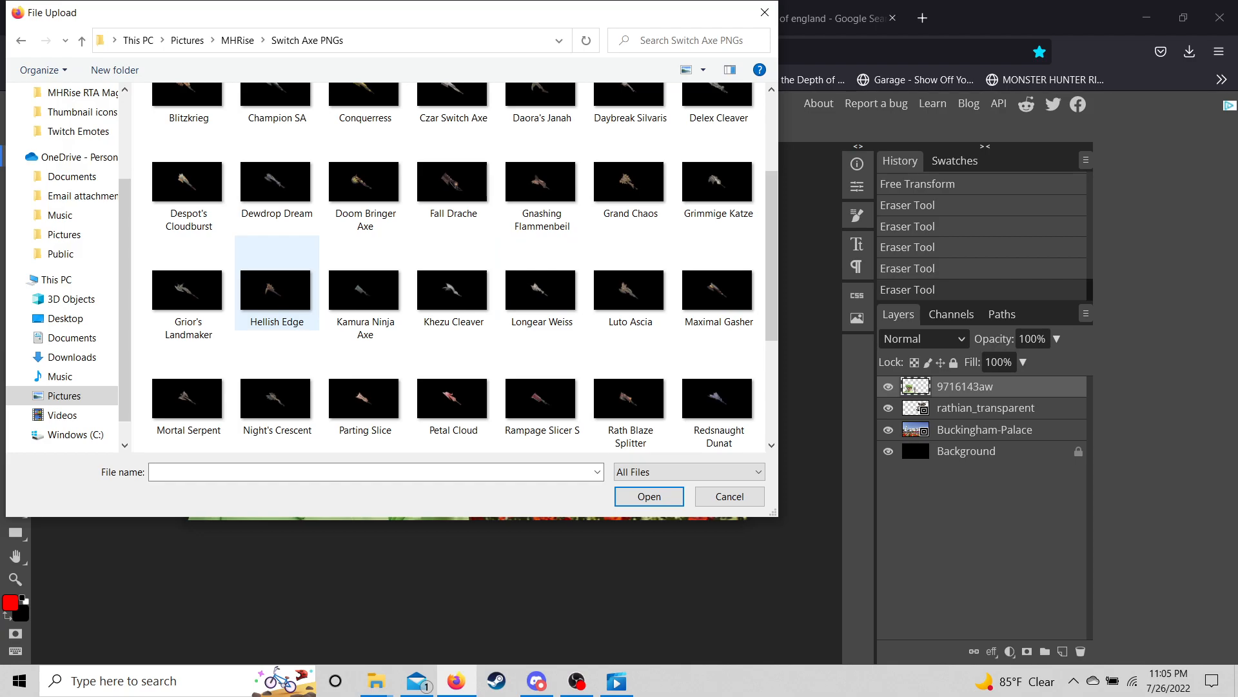
double_click(277, 290)
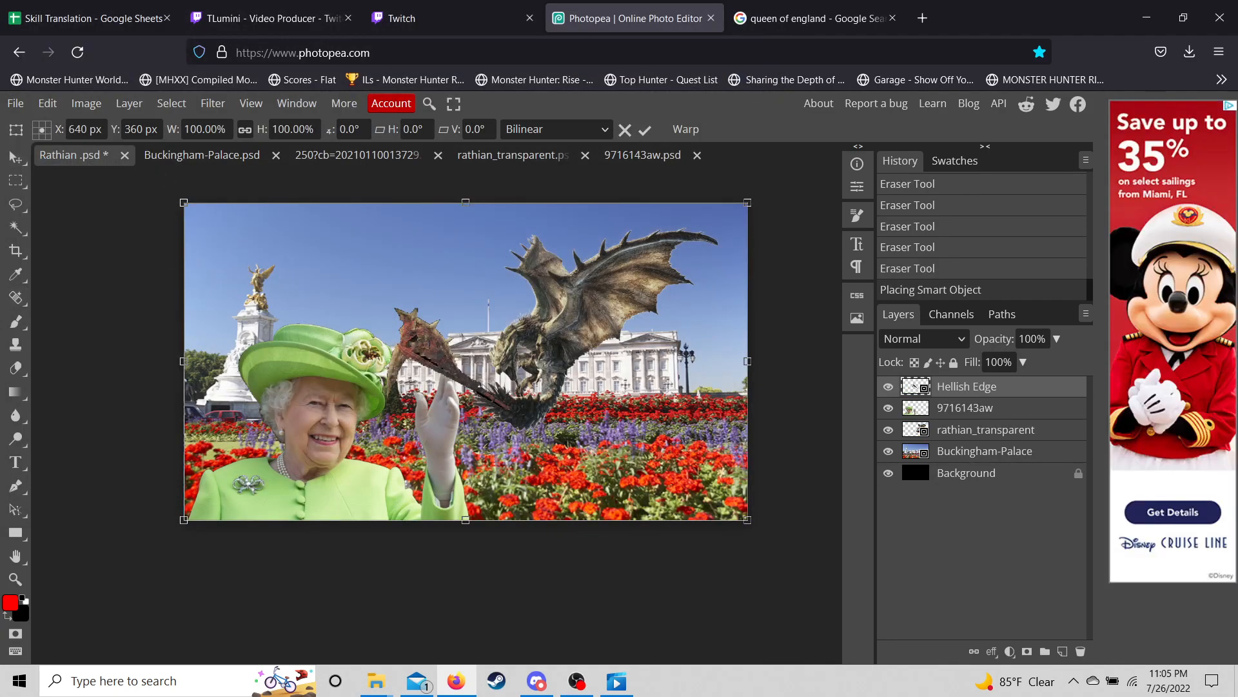
- Rasterize the placed Hellish Edge layer and erase a piece of it
left_click(16, 368)
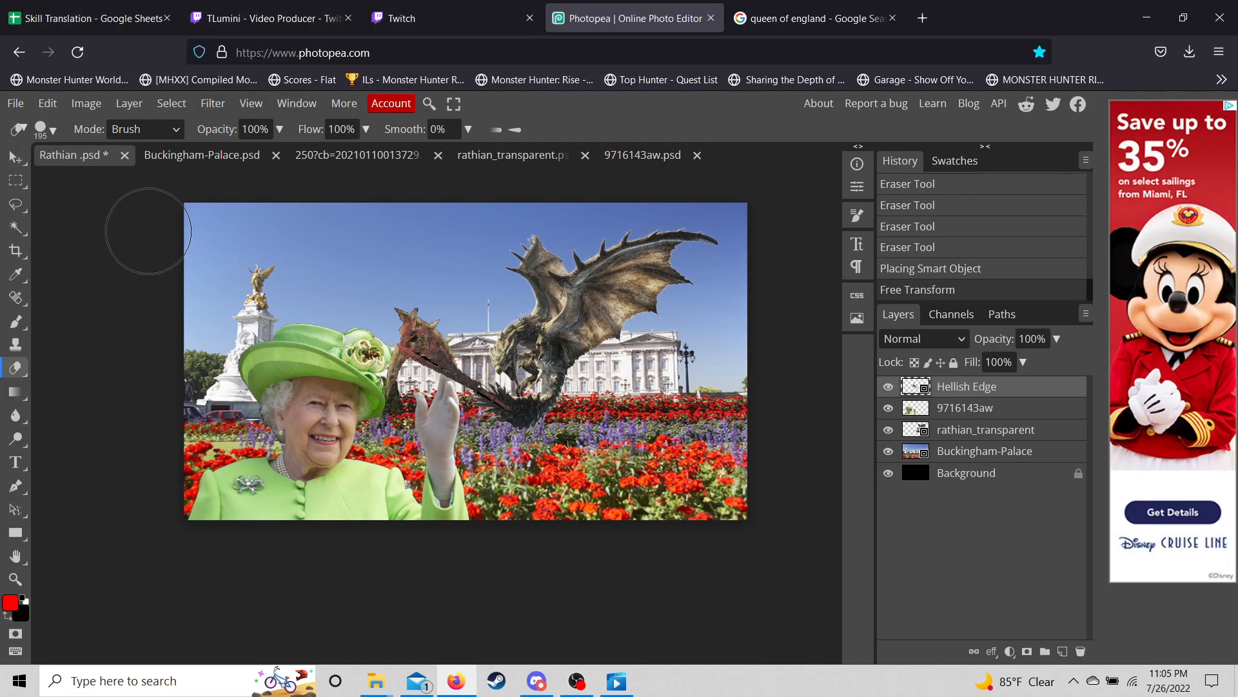
left_click(320, 227)
left_click(509, 208)
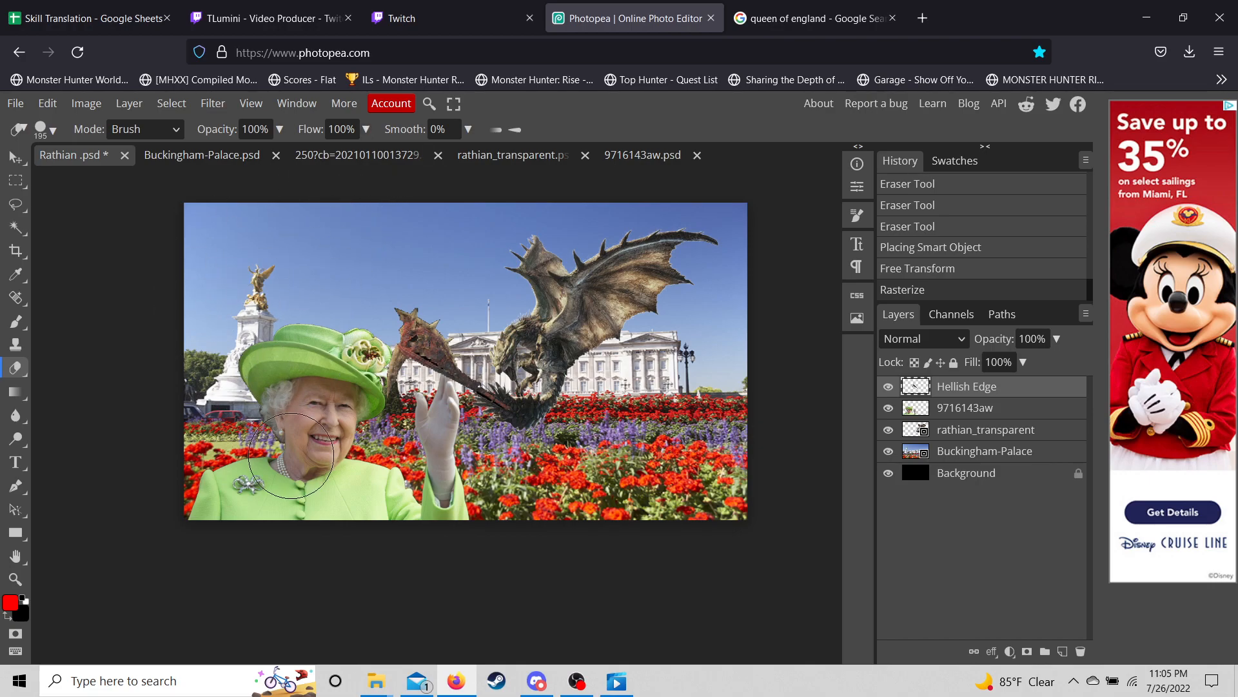
left_click(697, 213)
left_click(15, 157)
- Rotate the axe to 60.8°, scale it to 161.39%, and set it in the Queen's raised hand
left_click(47, 103)
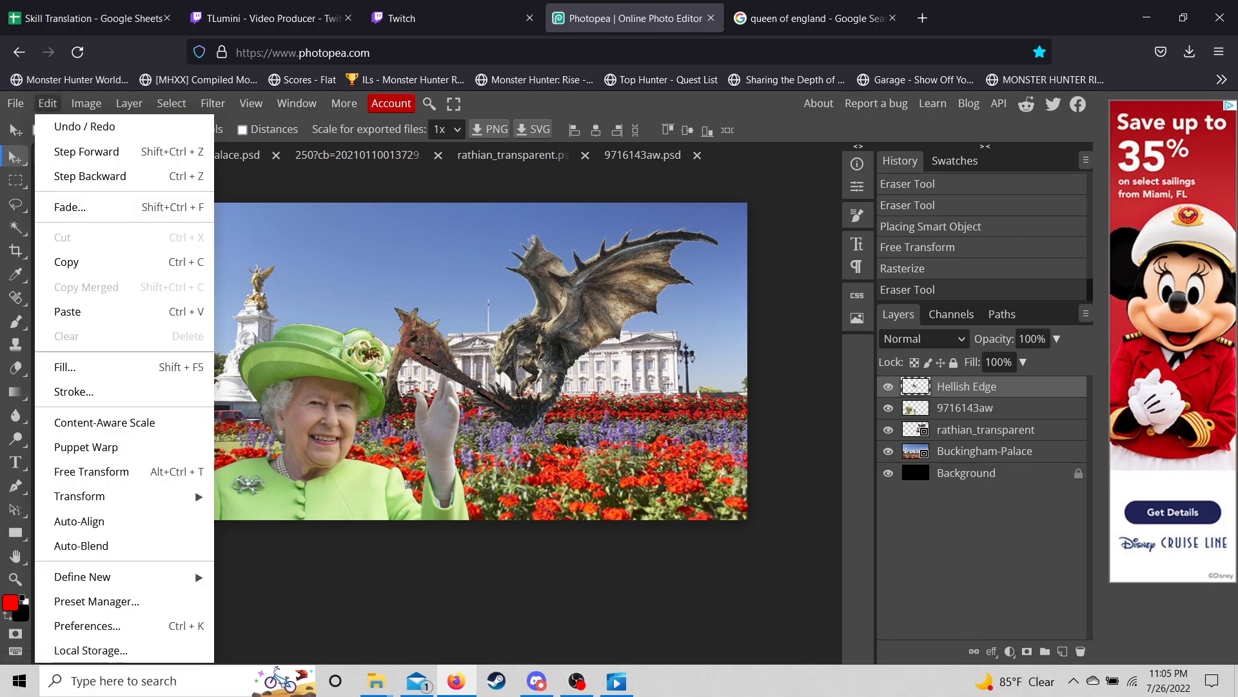
mouse_move(96, 496)
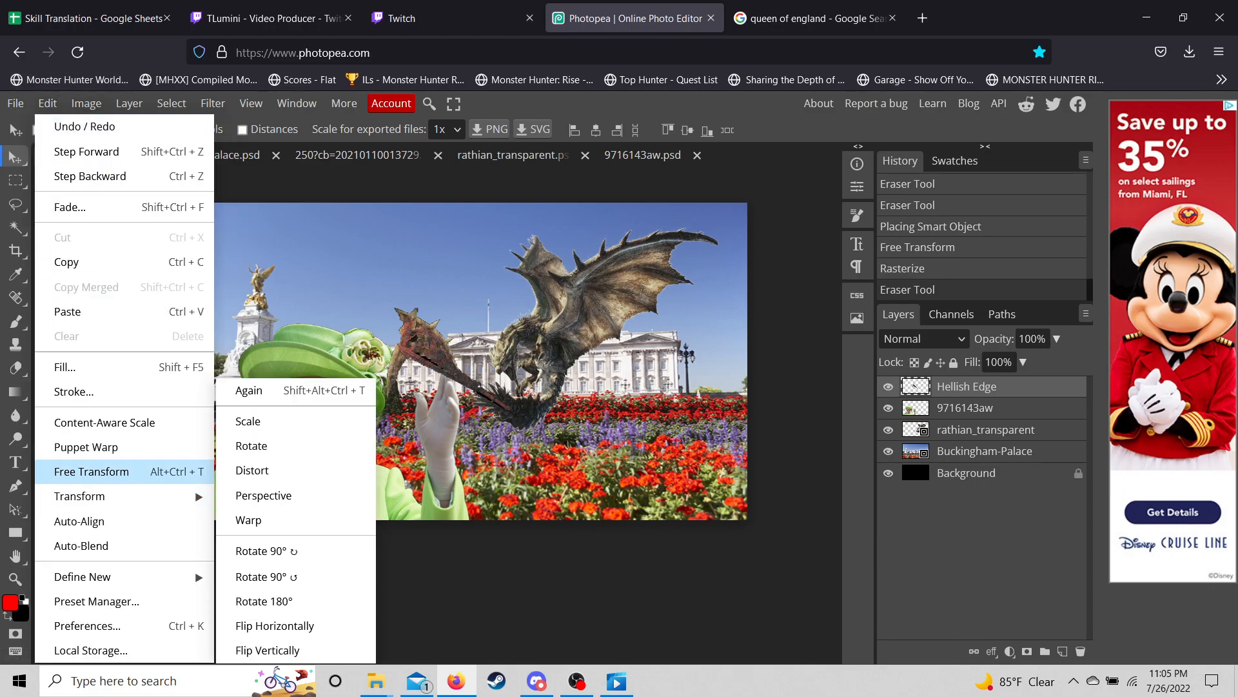
left_click(91, 472)
left_click_drag(549, 288, 557, 395)
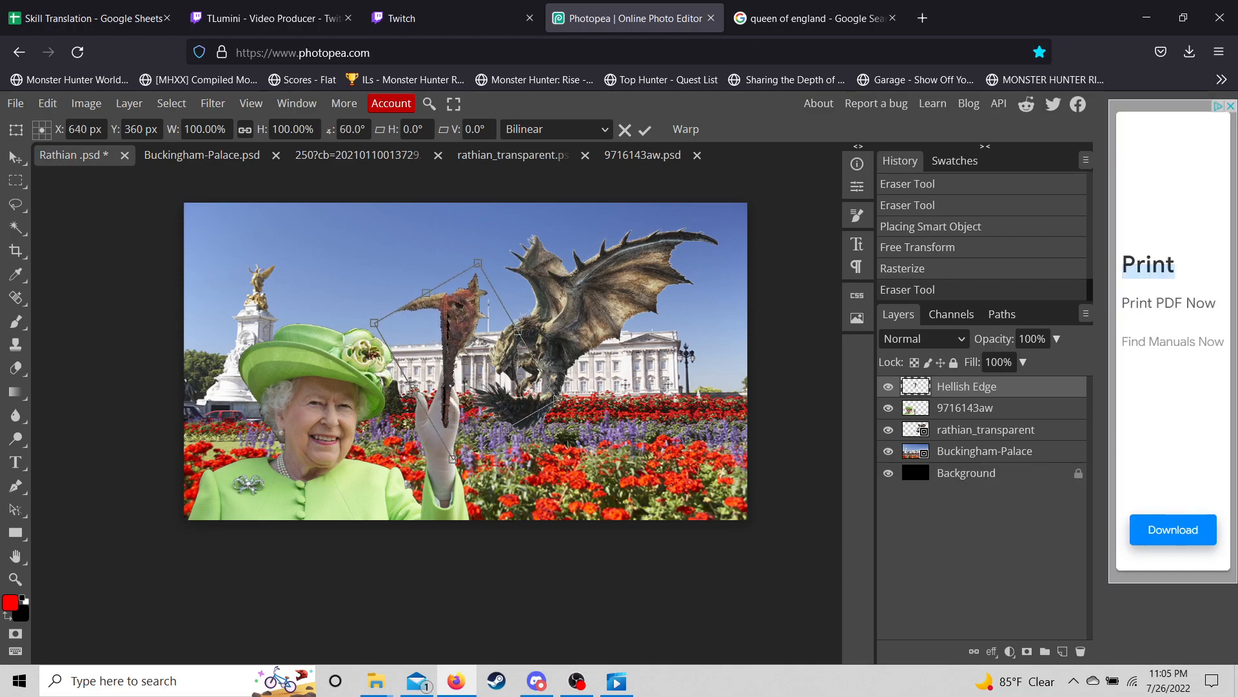
left_click_drag(451, 361, 435, 373)
left_click_drag(540, 411, 653, 456)
left_click_drag(481, 437, 442, 395)
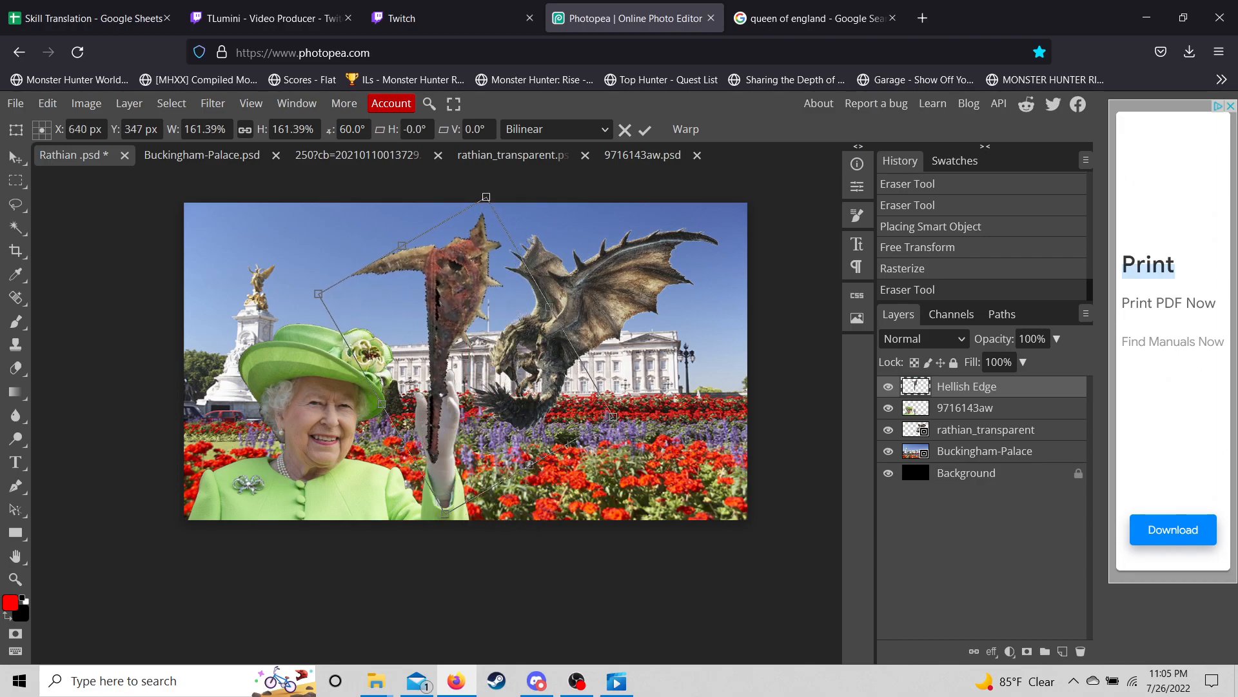
left_click_drag(624, 423, 621, 427)
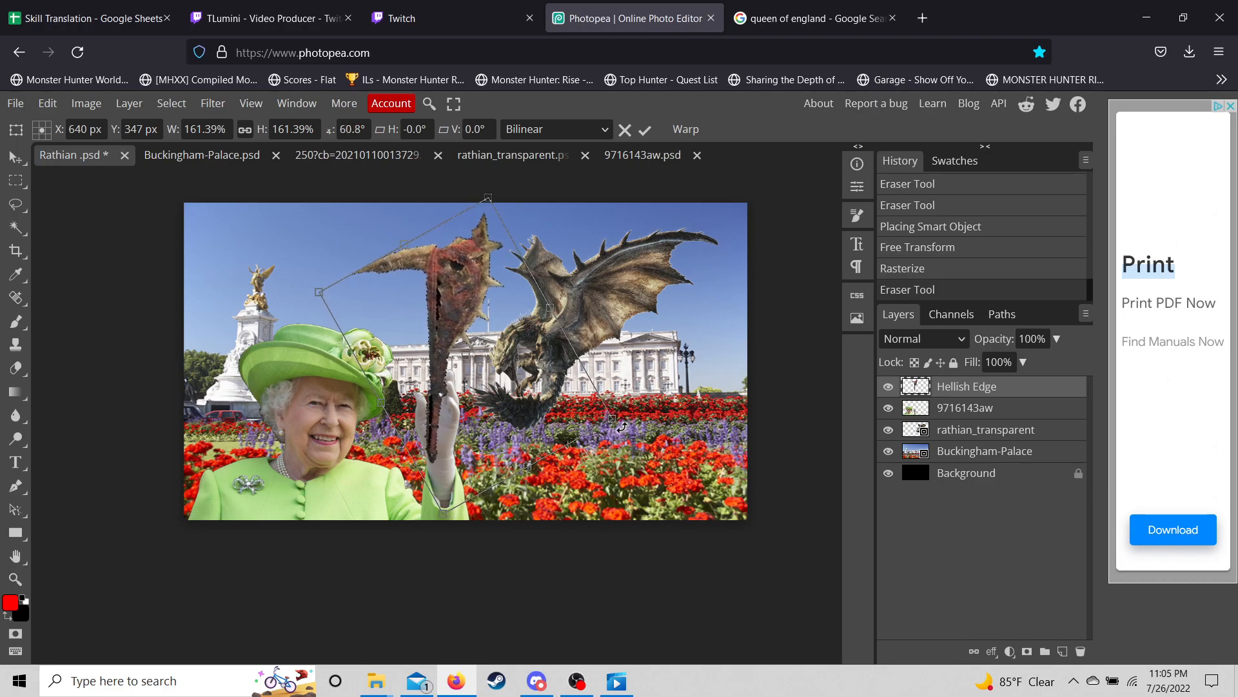
left_click_drag(440, 395, 441, 389)
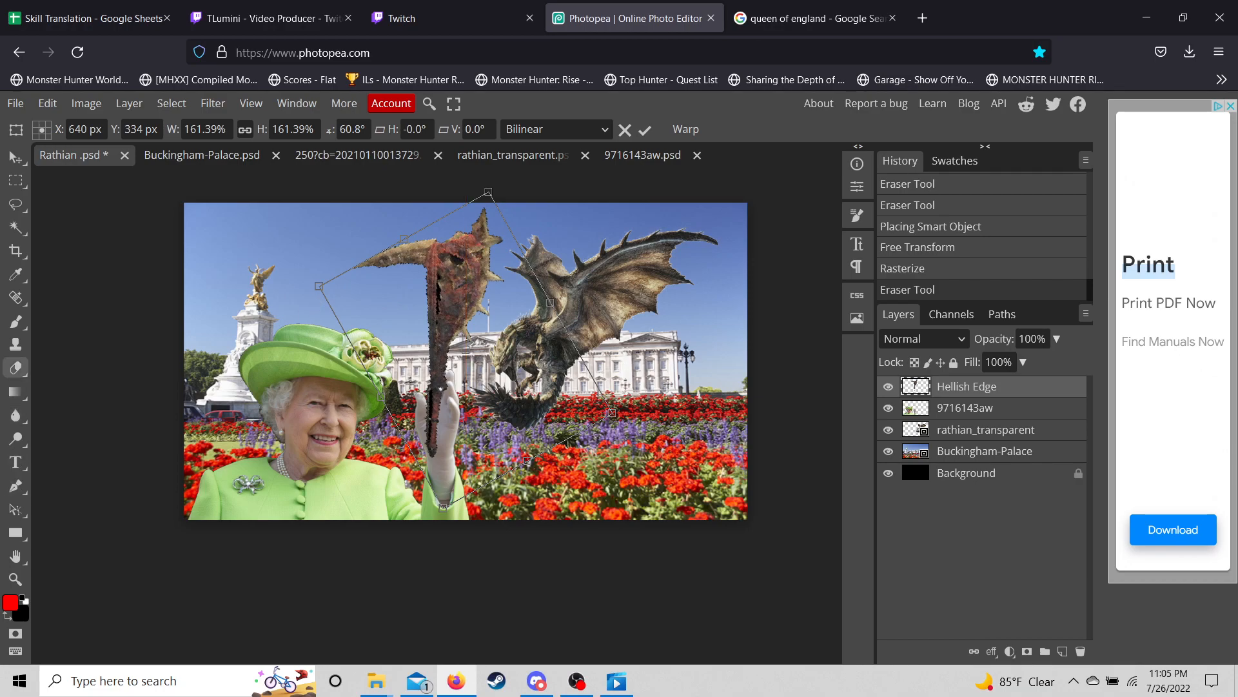
key("Return")
left_click(16, 578)
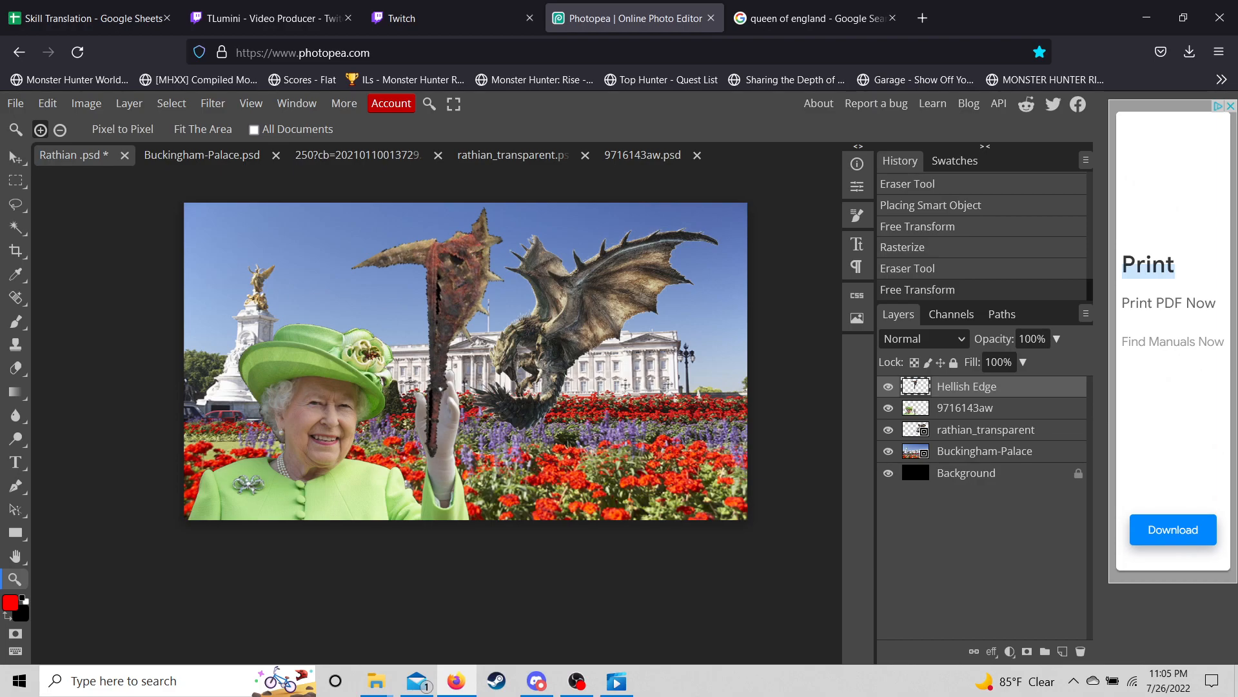
- Zoom in on the Queen's hand and set the Eraser size to 4 px
left_click(445, 379)
left_click(445, 379)
left_click(445, 380)
left_click(446, 380)
left_click(445, 380)
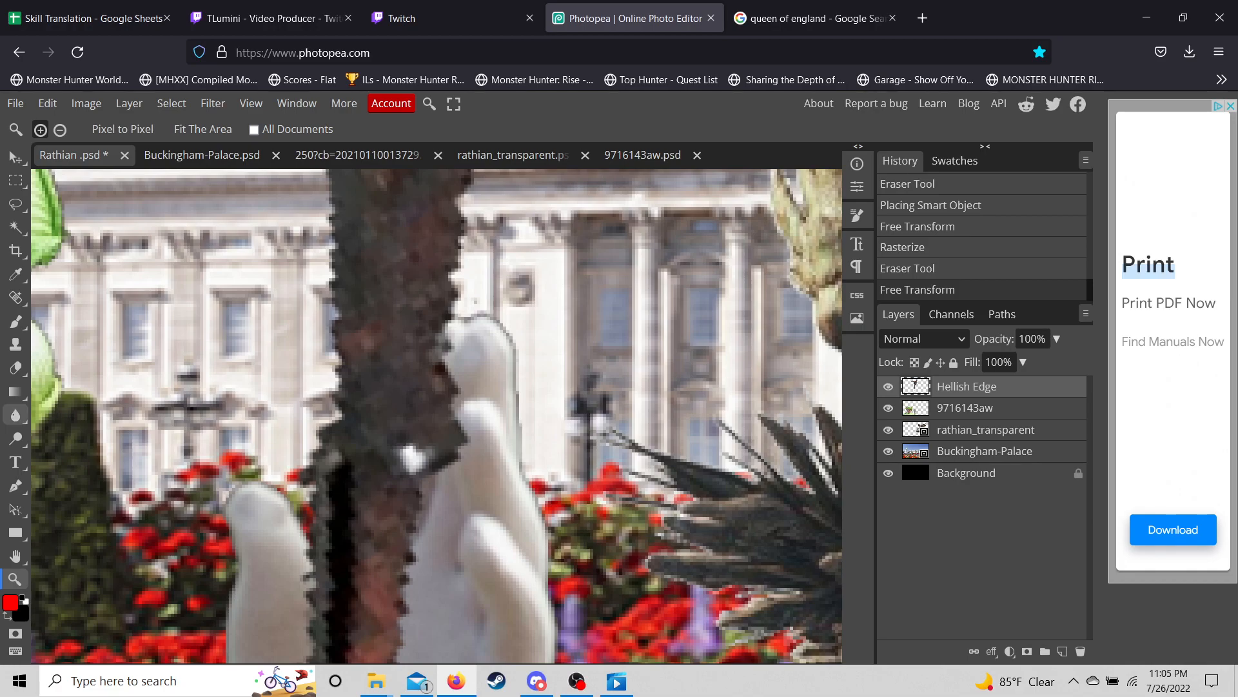
left_click(14, 368)
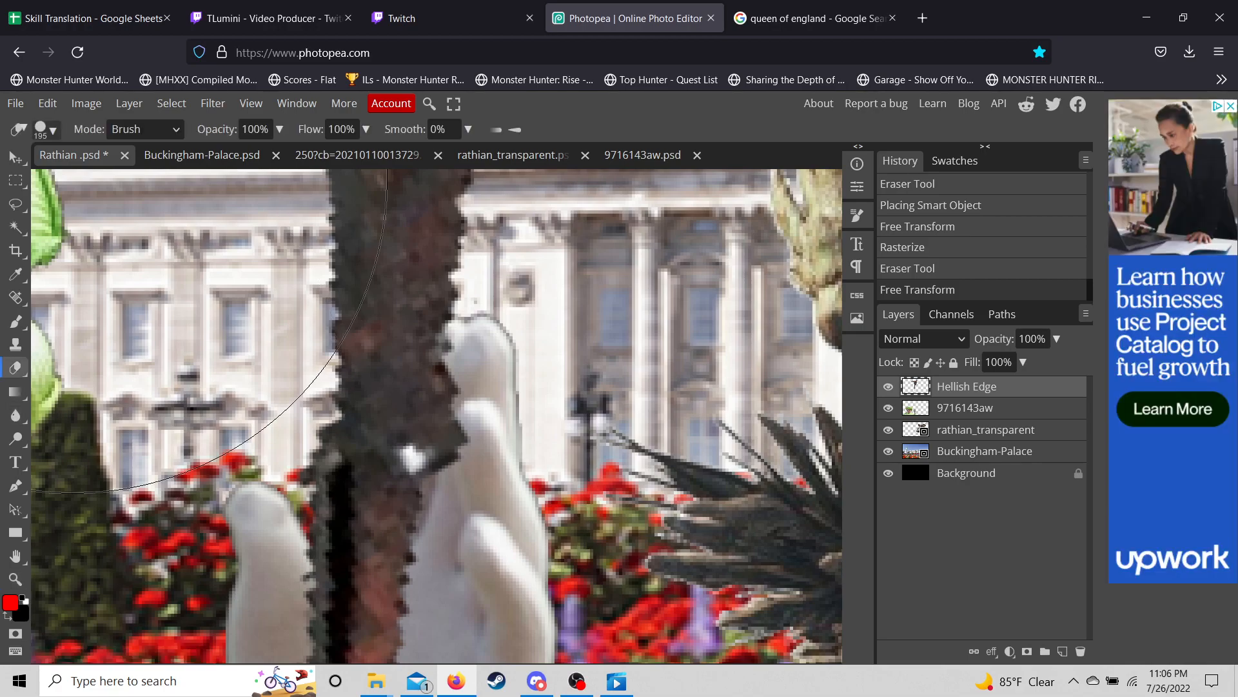
left_click(45, 129)
left_click_drag(244, 173, 137, 173)
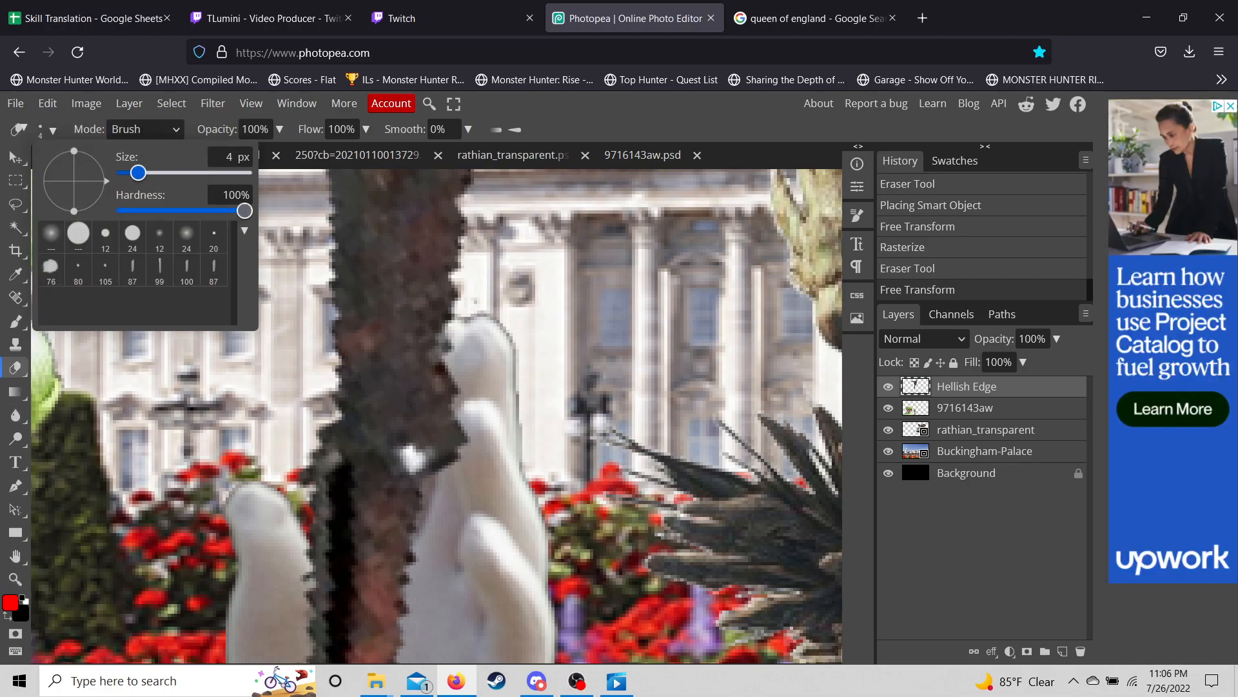
- Erase the axe's dark fringe along the white glove, then undo those six erasures
left_click(516, 416)
mouse_move(471, 431)
left_mouse_down()
mouse_move(465, 465)
mouse_move(467, 426)
mouse_move(456, 459)
left_mouse_up()
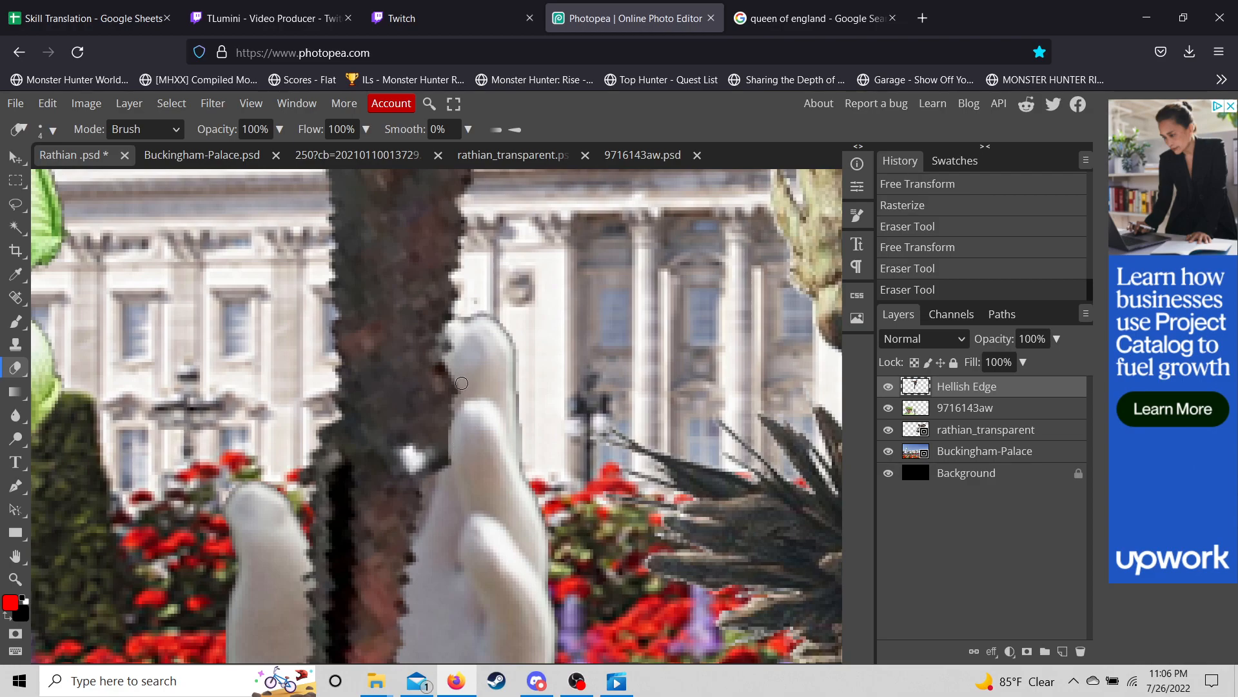
mouse_move(459, 383)
left_mouse_down()
mouse_move(454, 416)
mouse_move(456, 369)
mouse_move(451, 476)
mouse_move(470, 336)
left_mouse_up()
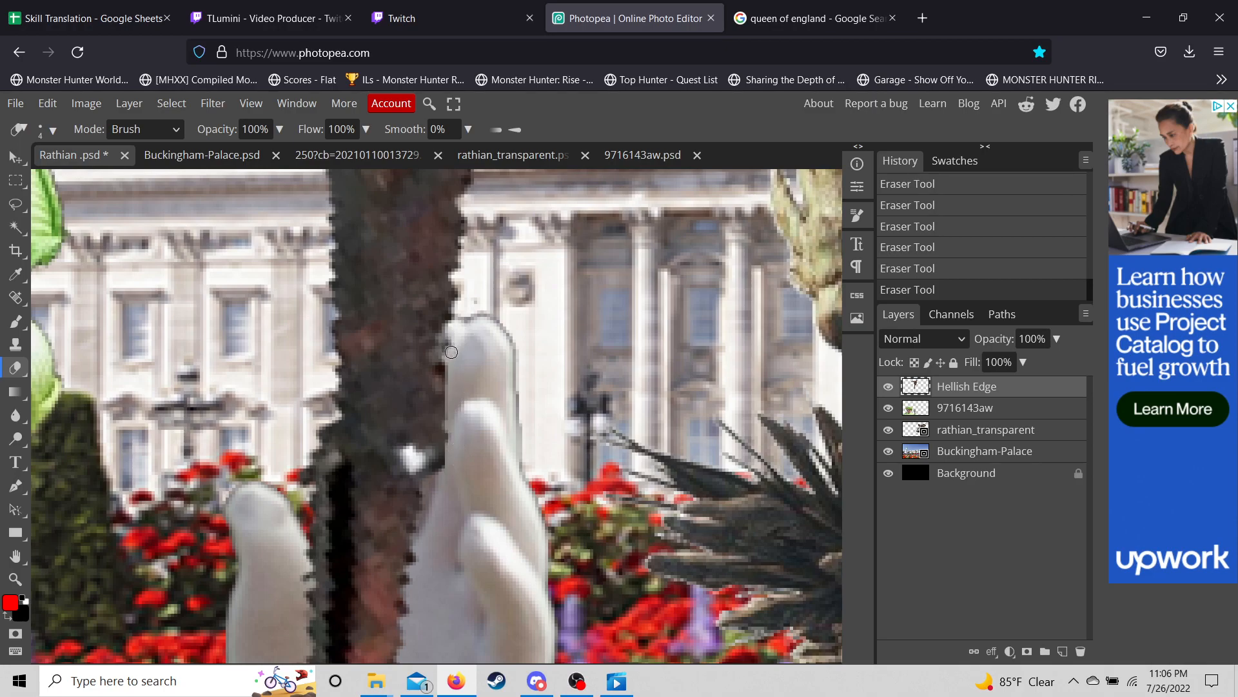
mouse_move(444, 340)
left_mouse_down()
mouse_move(435, 383)
mouse_move(451, 356)
mouse_move(437, 385)
mouse_move(450, 374)
mouse_move(445, 480)
mouse_move(437, 367)
mouse_move(435, 486)
left_mouse_up()
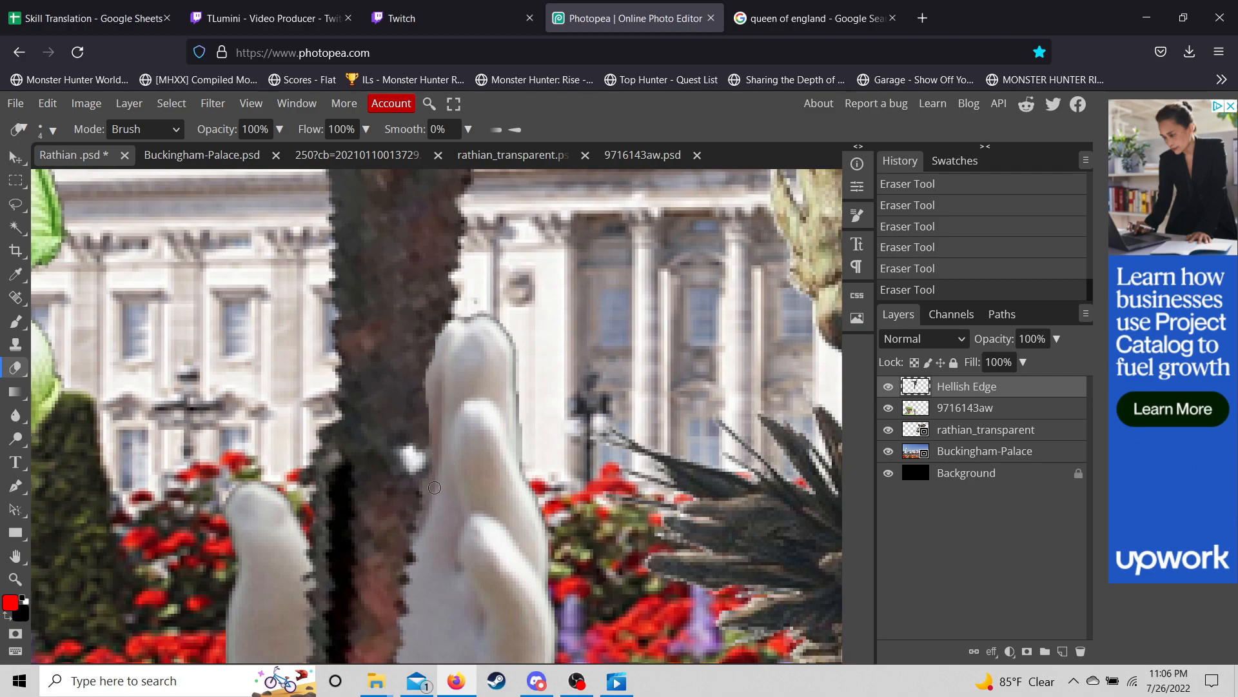
scroll(593, 457, "down", 5)
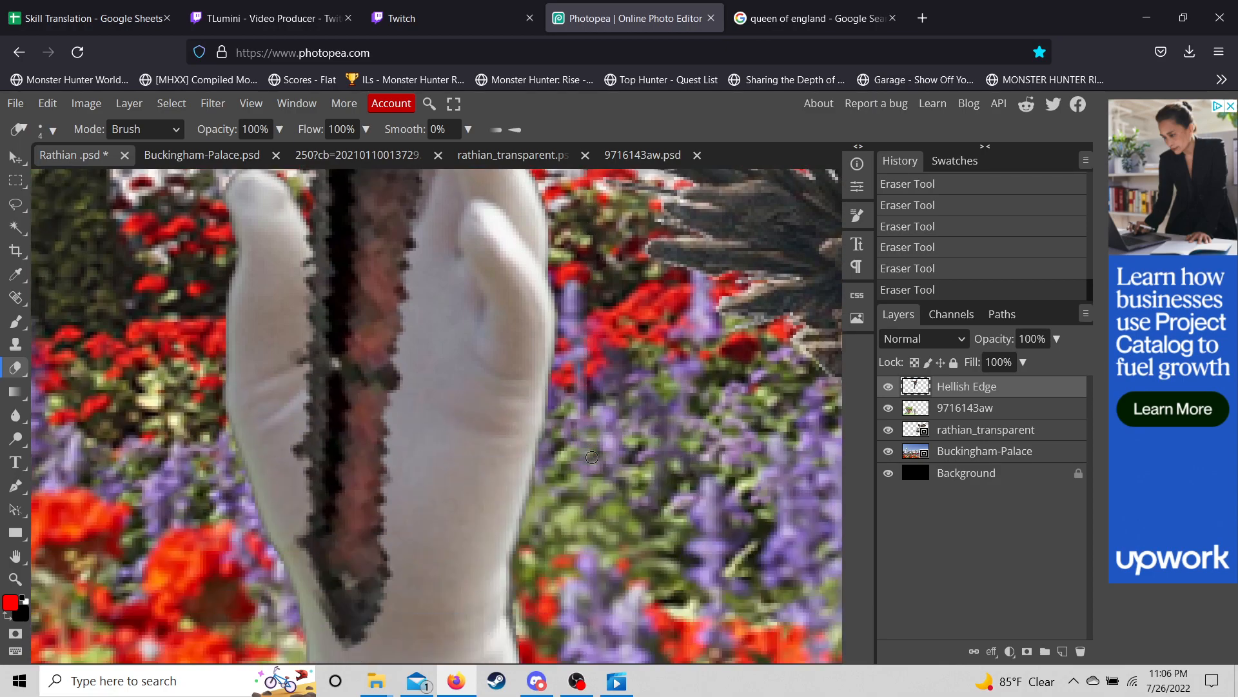
scroll(592, 456, "up", 5)
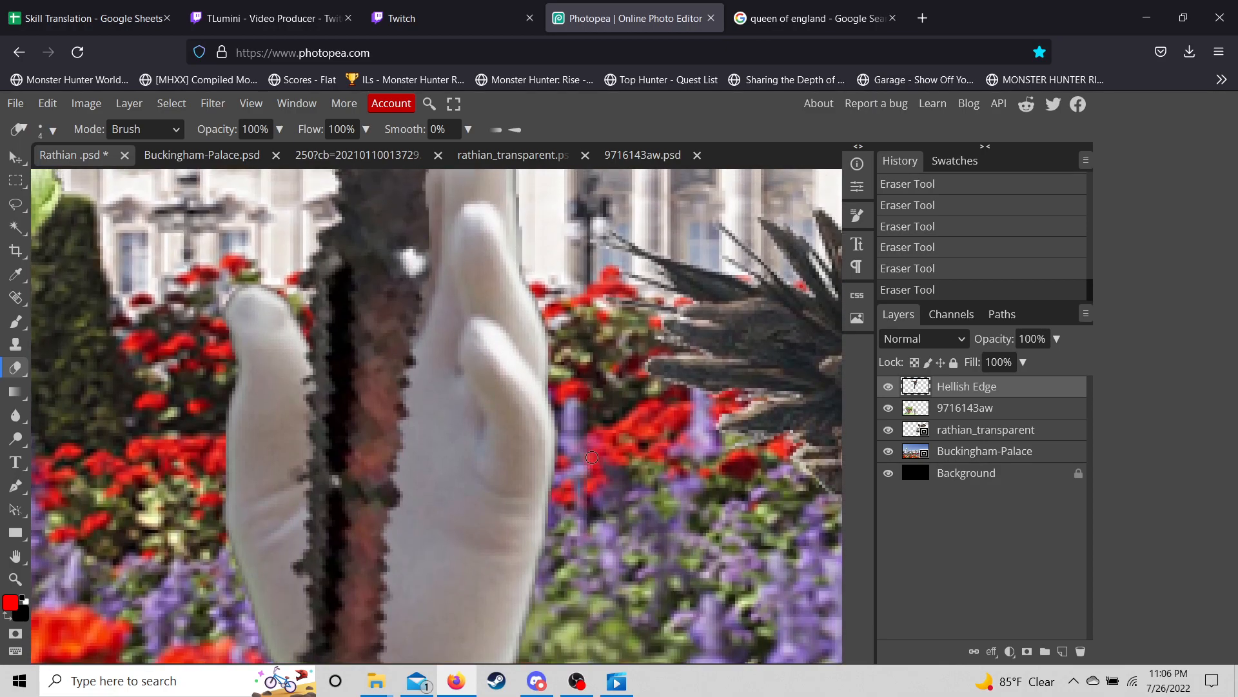
scroll(592, 457, "down", 5)
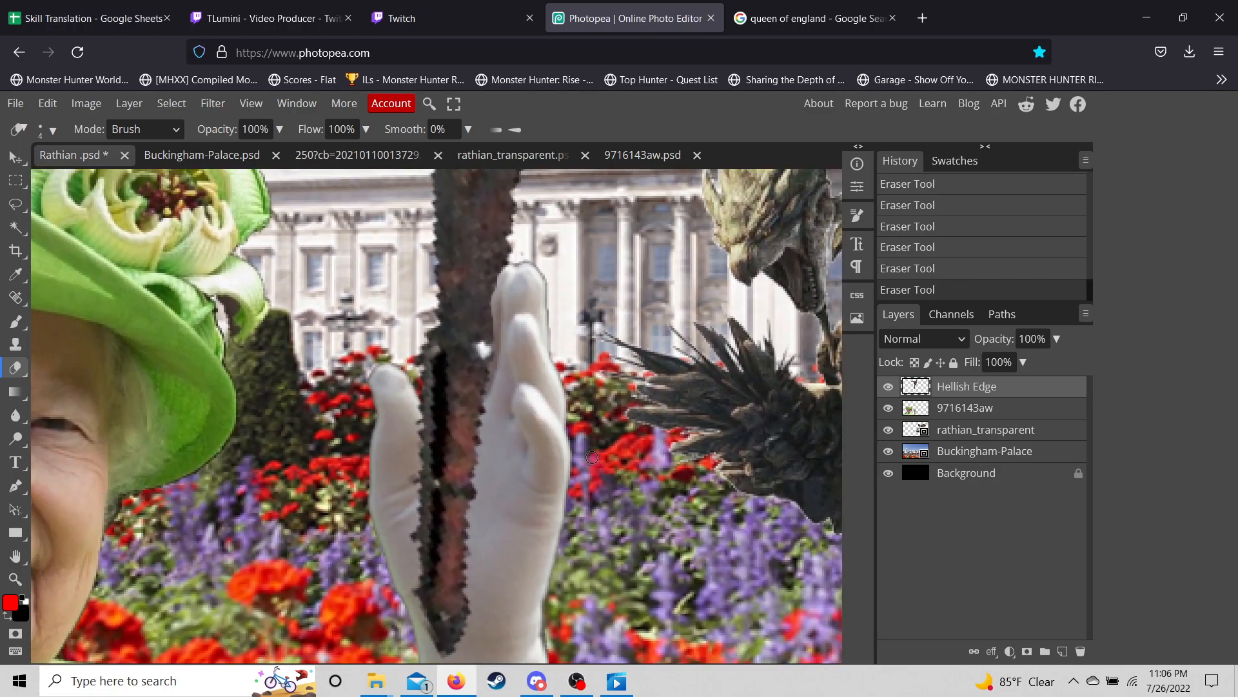
scroll(592, 456, "down", 6)
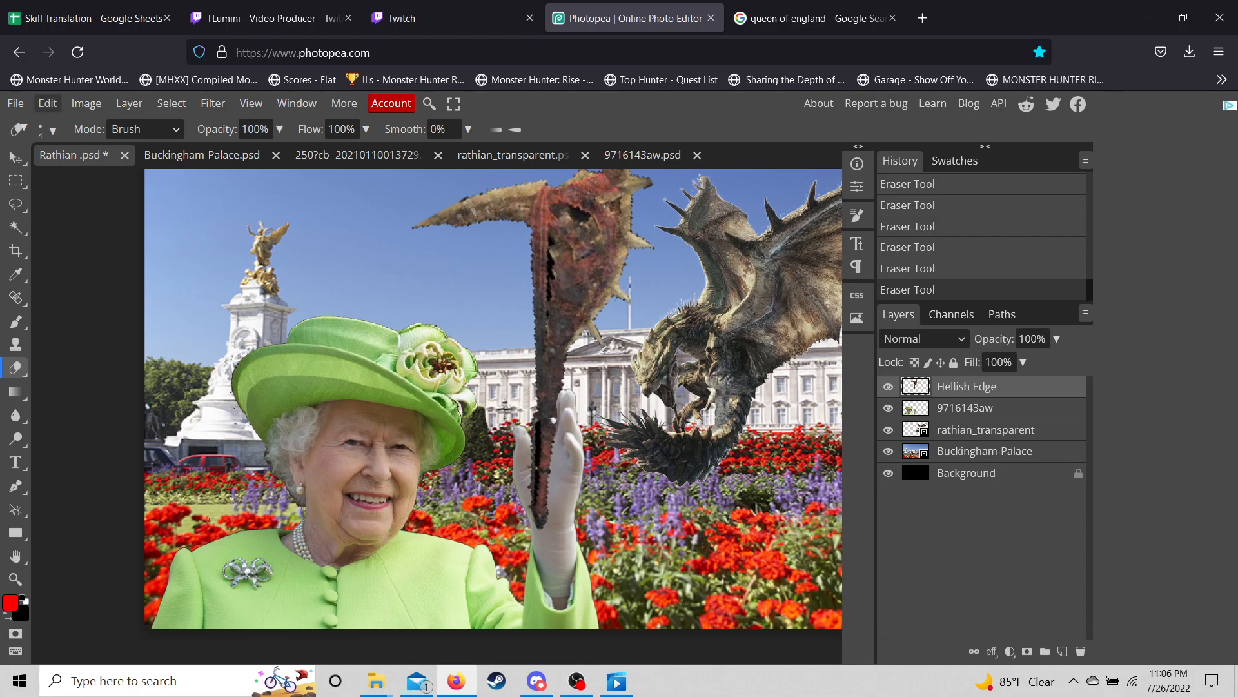
key("ctrl+z")
key("ctrl+z")
key("ctrl+z")
key("ctrl+z")
key("ctrl+z")
key("ctrl+z")
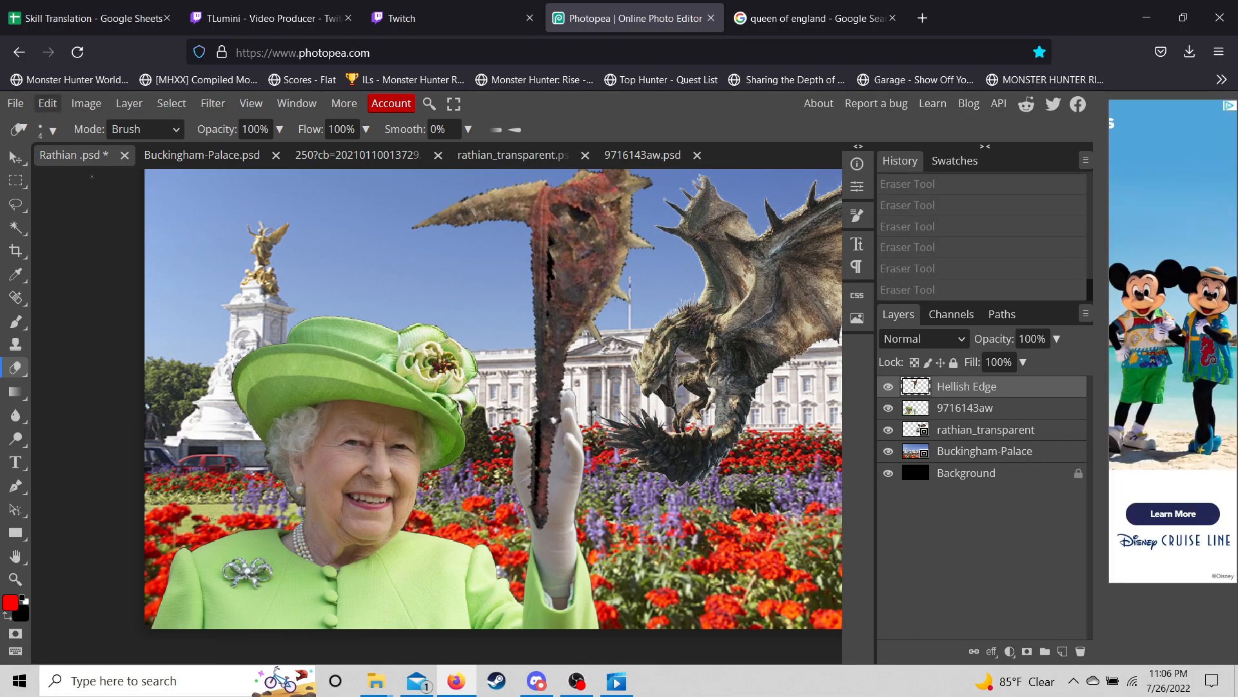
- Tilt the Hellish Edge axe to about 4° and nudge it into the Queen's gloved hand
left_click(47, 103)
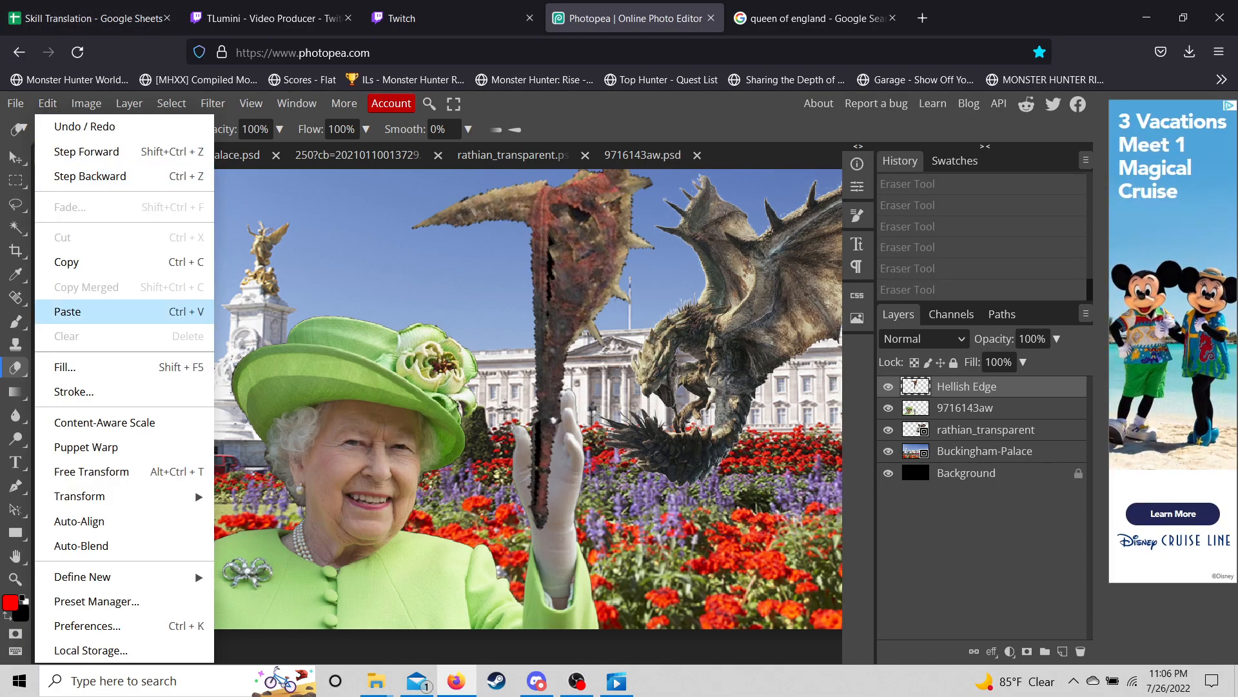
left_click(92, 471)
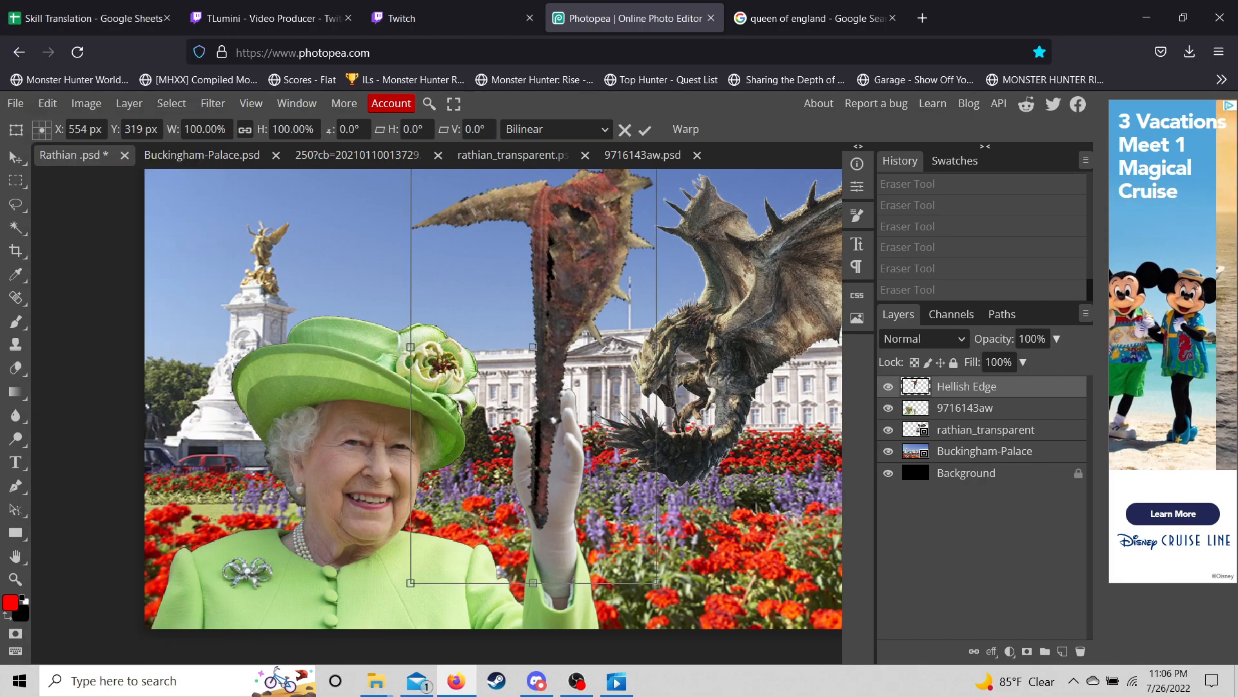
left_click_drag(669, 589, 730, 532)
left_click_drag(576, 410, 533, 429)
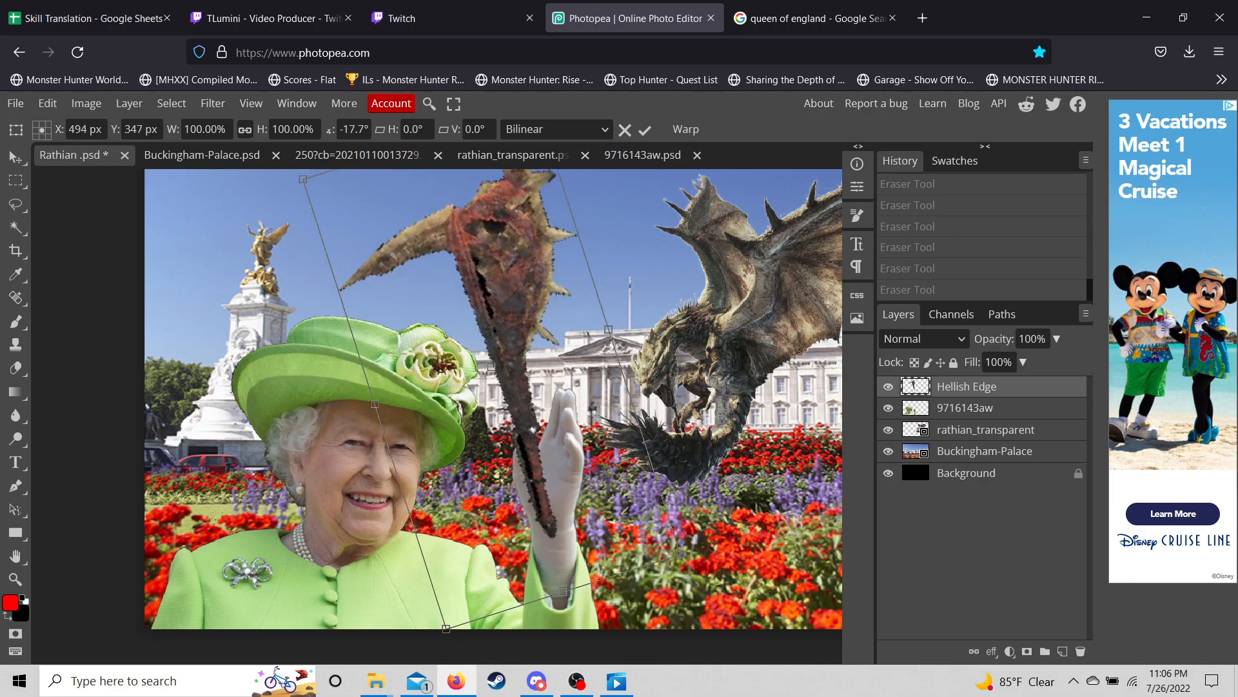
left_click_drag(692, 553, 647, 600)
left_click_drag(516, 430, 543, 424)
left_click_drag(685, 567, 650, 608)
mouse_move(534, 428)
left_mouse_down()
mouse_move(549, 442)
mouse_move(550, 432)
left_mouse_up()
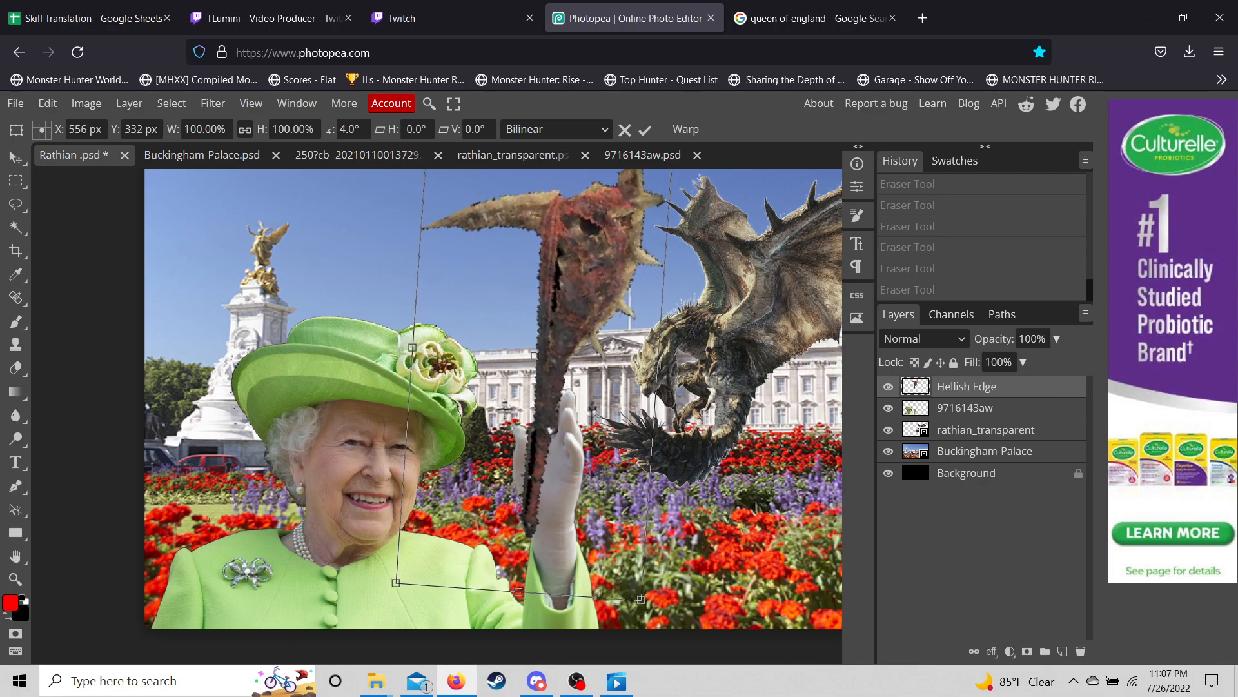
left_click(15, 579)
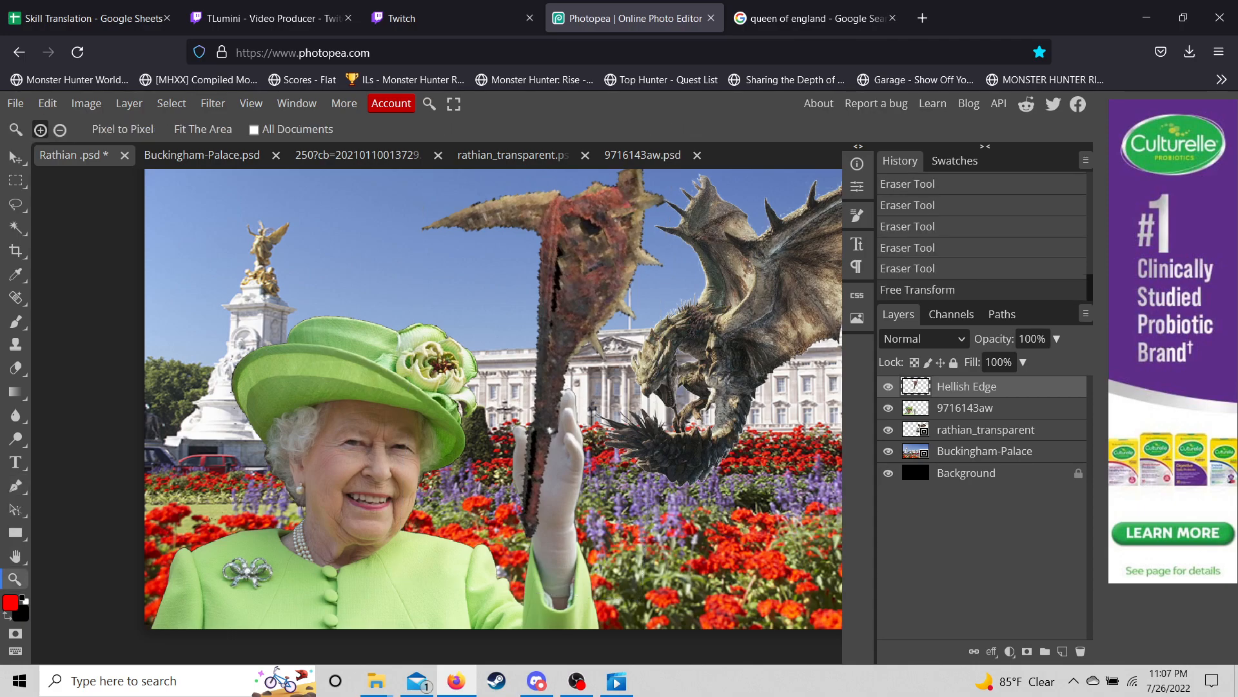
- Zoom in and erase the axe's dark edge from over the Queen's thumb
left_click(536, 447)
left_click(535, 448)
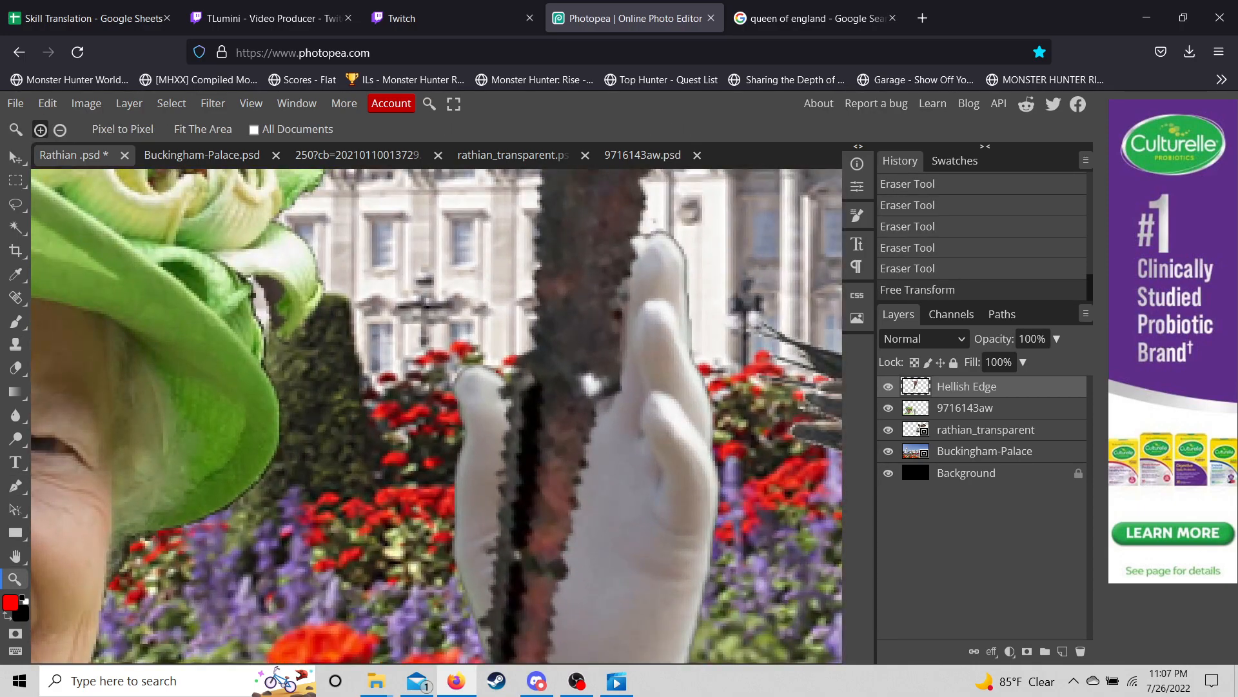
left_click(15, 368)
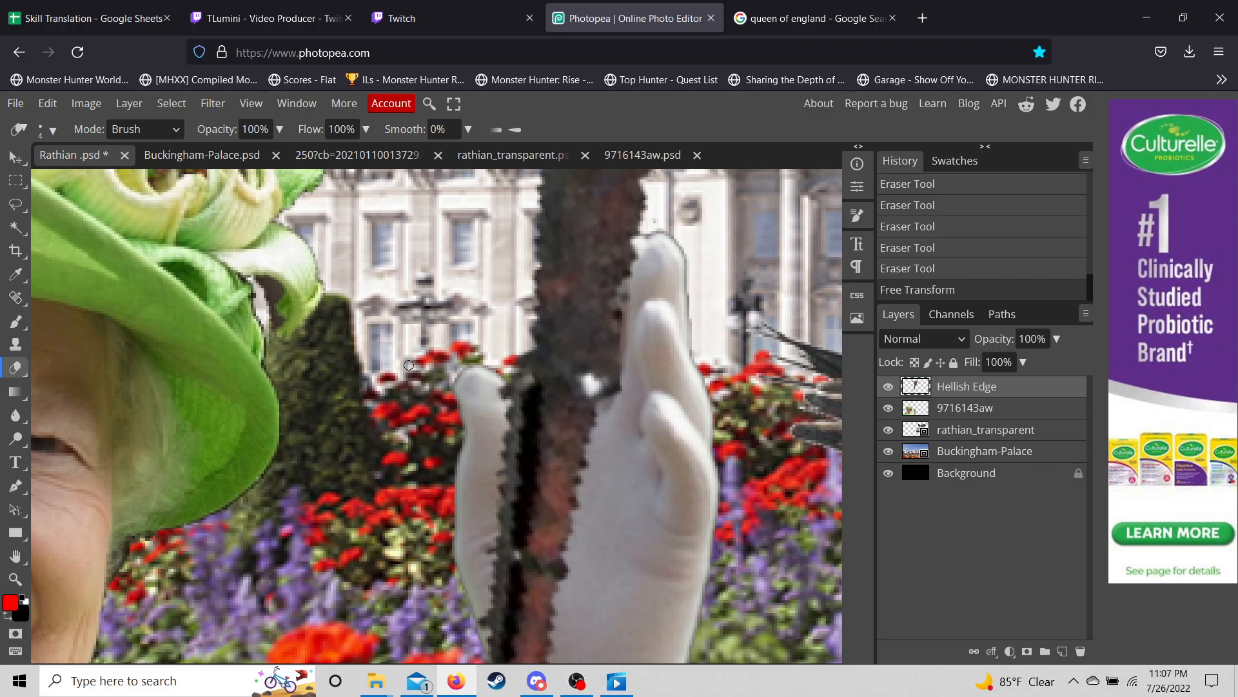
mouse_move(502, 419)
left_mouse_down()
mouse_move(503, 389)
mouse_move(496, 470)
left_mouse_up()
left_click_drag(511, 401, 502, 483)
left_click(481, 521)
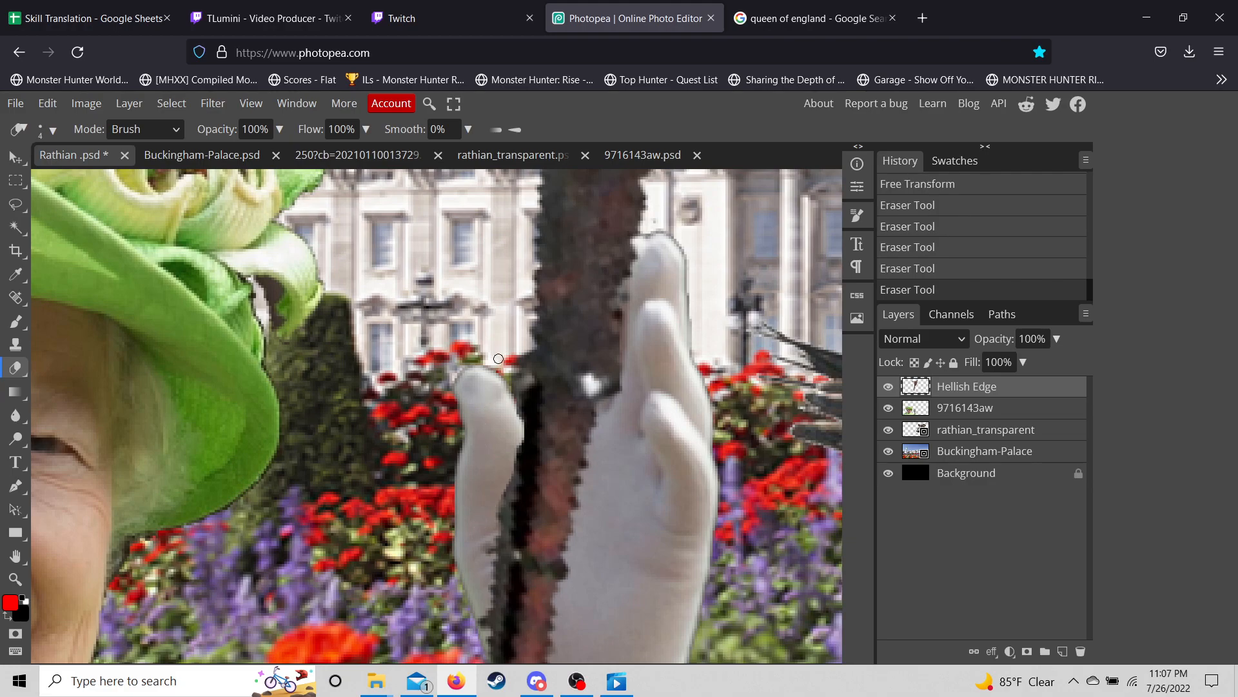
left_click(505, 418)
left_click_drag(512, 434, 502, 486)
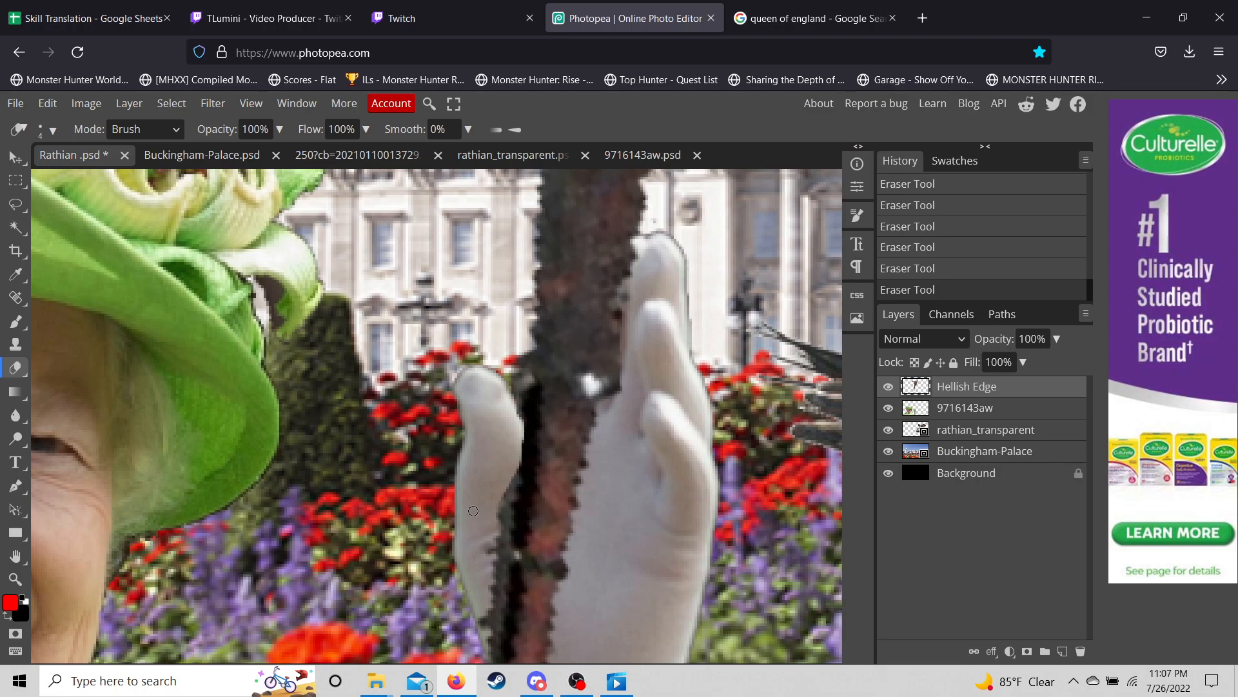
- Move the rathian_transparent dragon layer lower and to the right over the palace
scroll(397, 405, "down", 5)
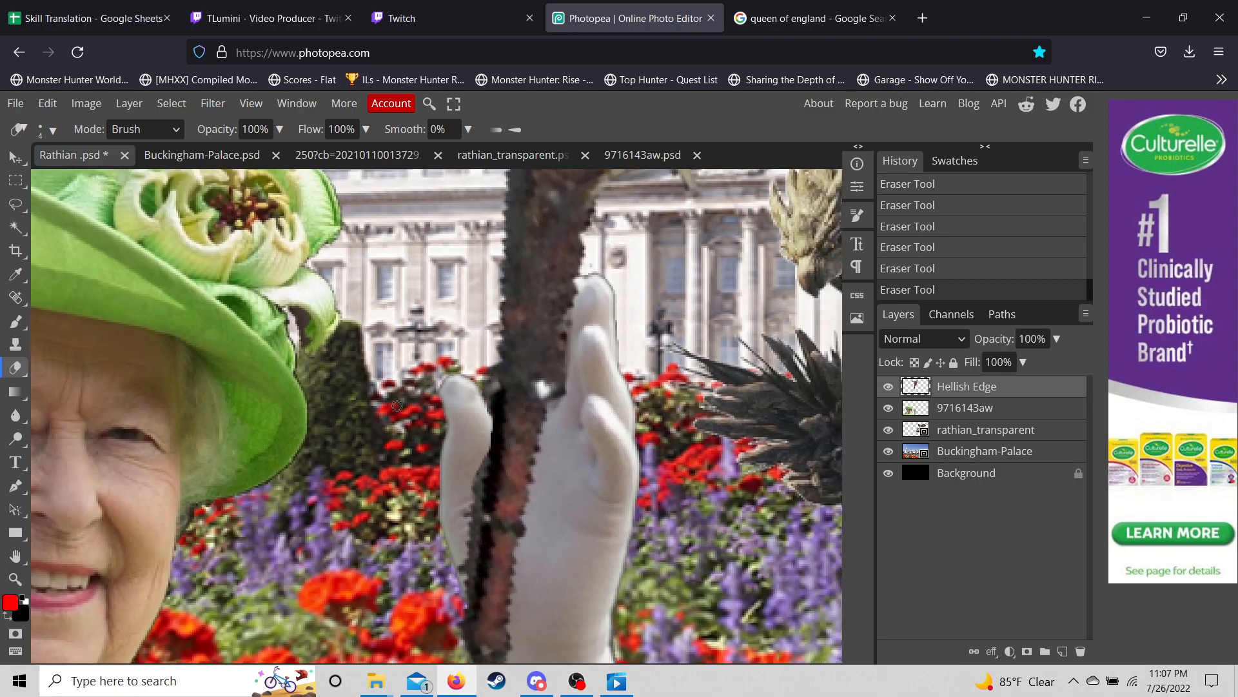
scroll(397, 405, "down", 3)
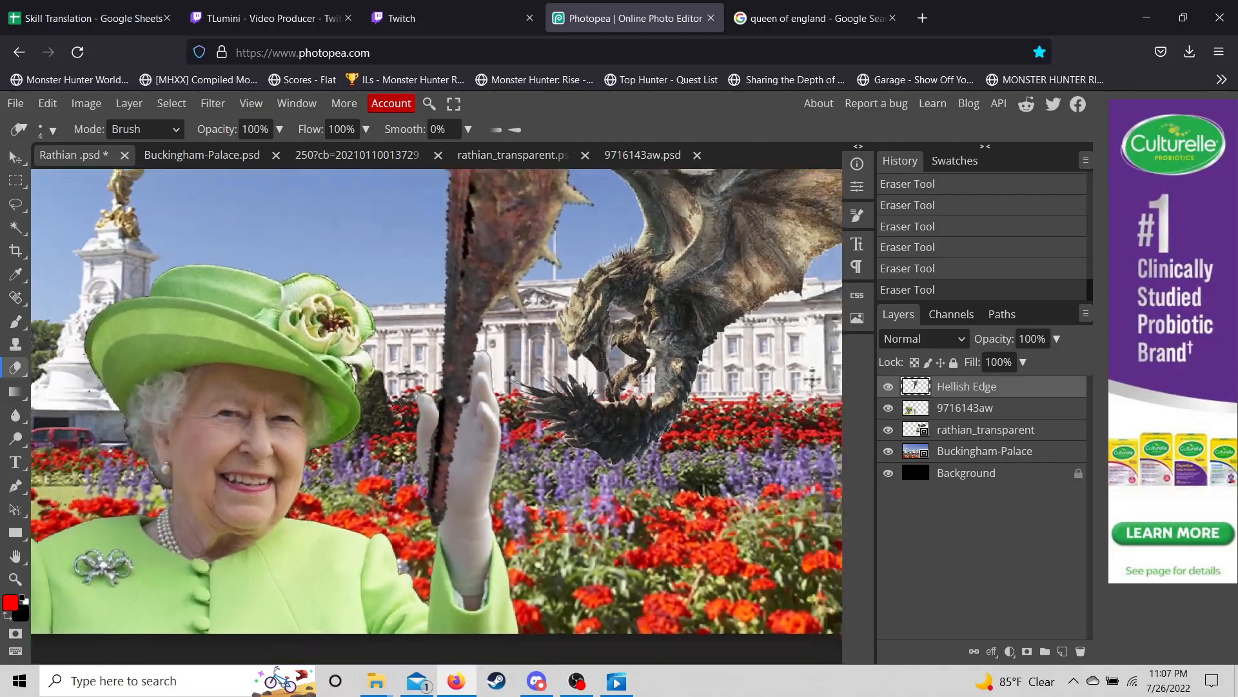
scroll(397, 406, "down", 2)
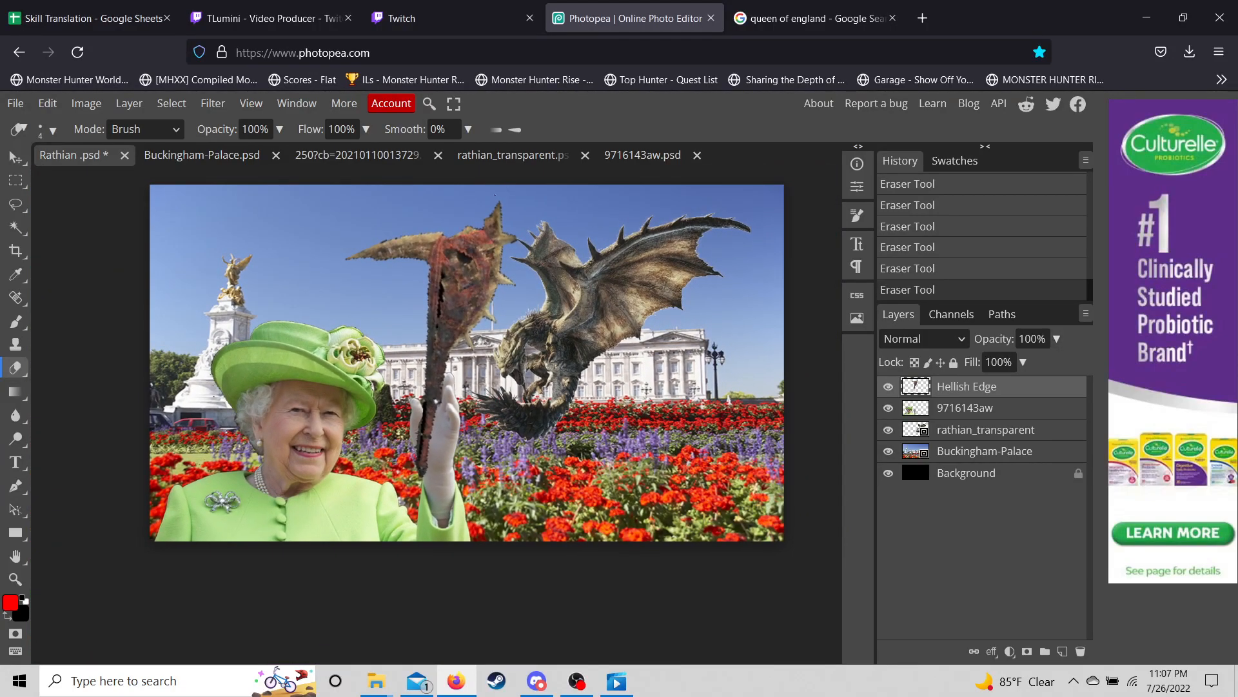
left_click(965, 429)
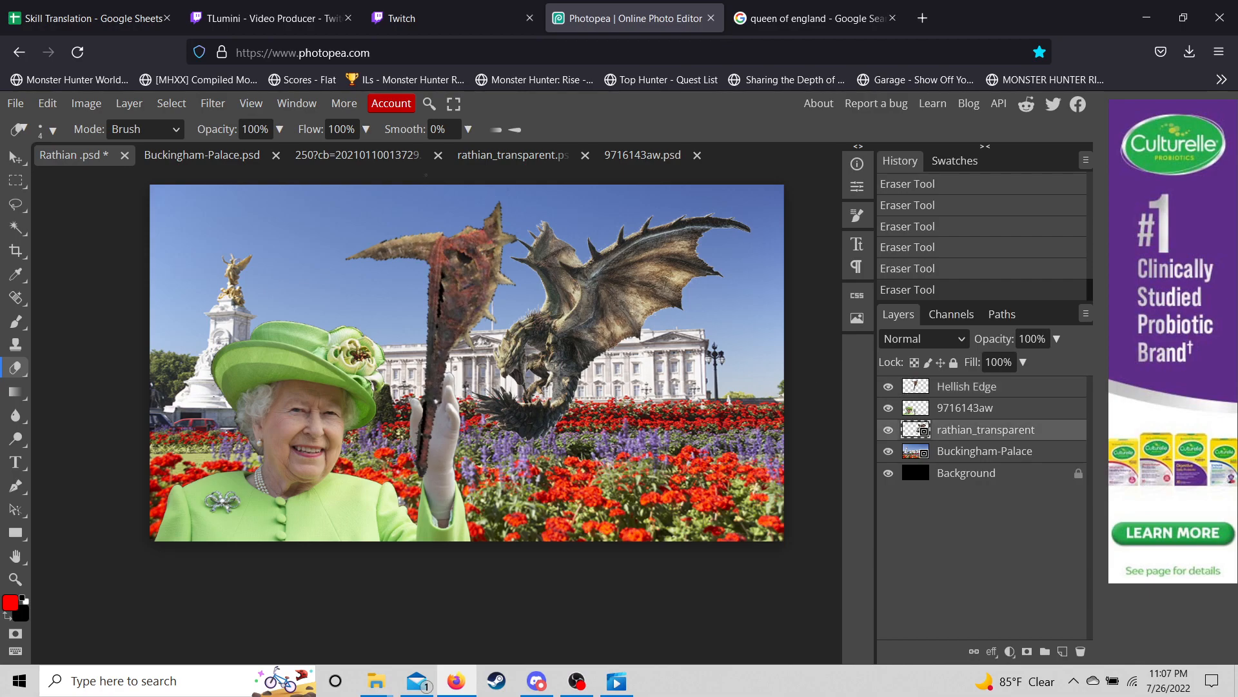
left_click(15, 157)
left_click_drag(561, 310, 608, 395)
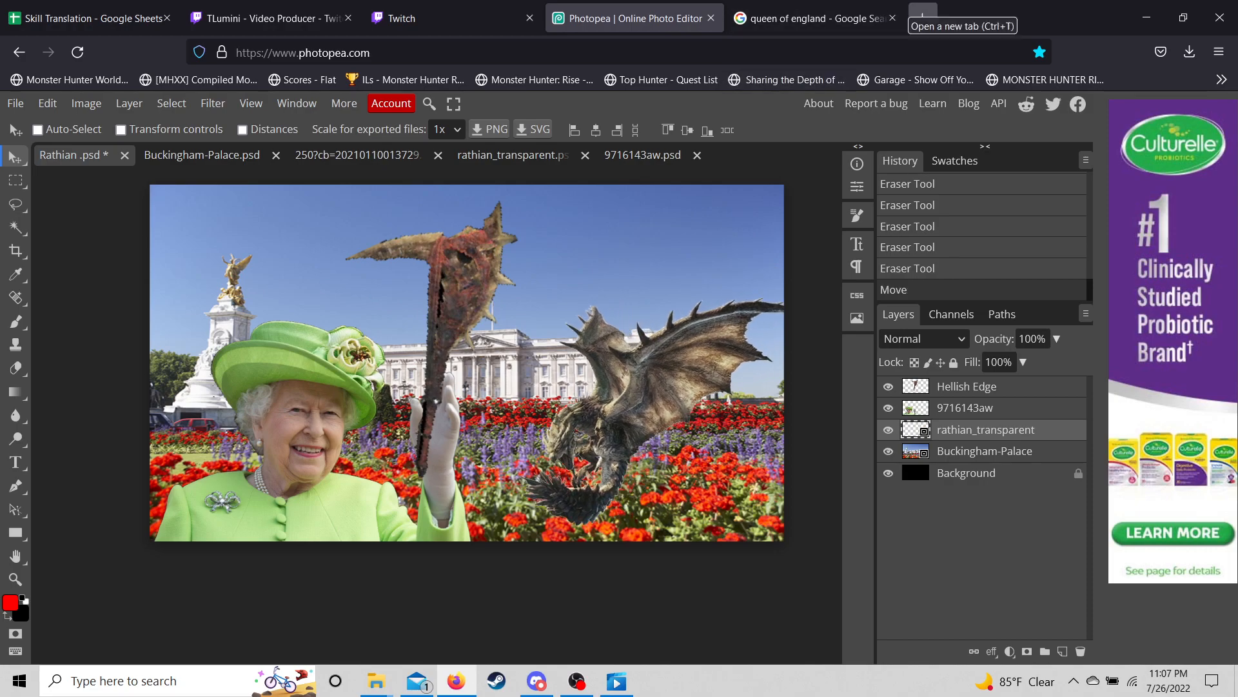
- Search Google Images for 'rathian icon monster hunter rise'
left_click(806, 18)
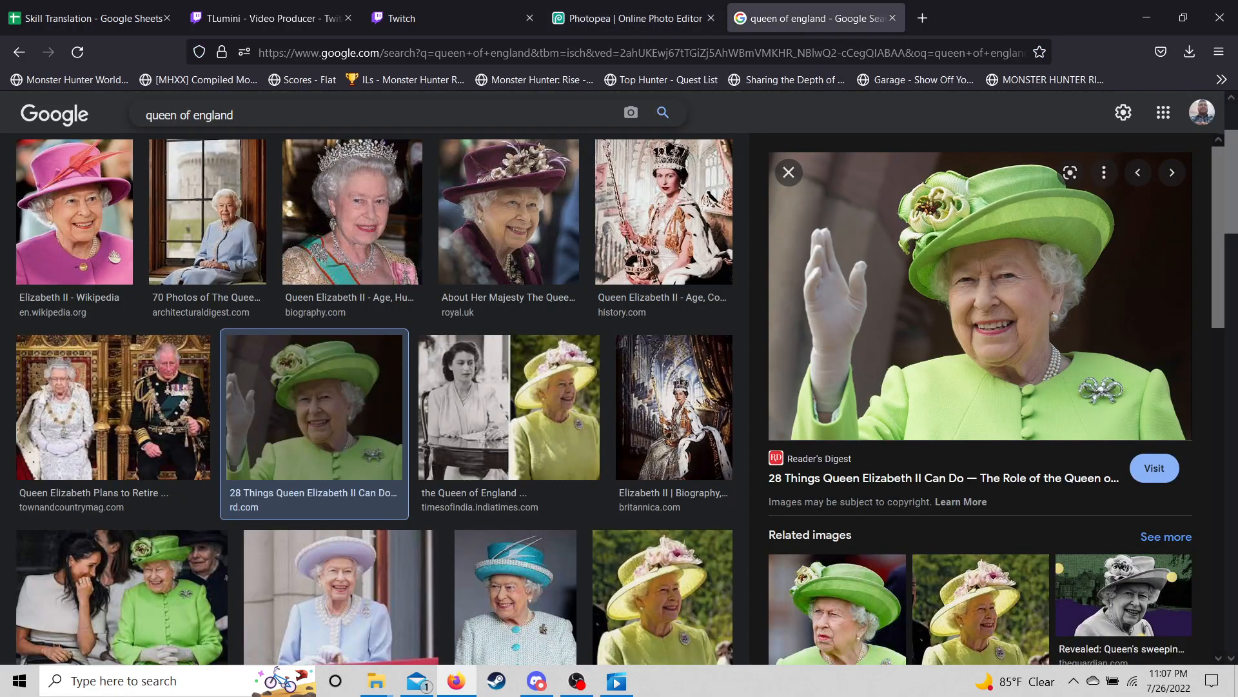
left_click(234, 115)
key("BackSpace")
type("k")
key("BackSpace")
type("rathian i")
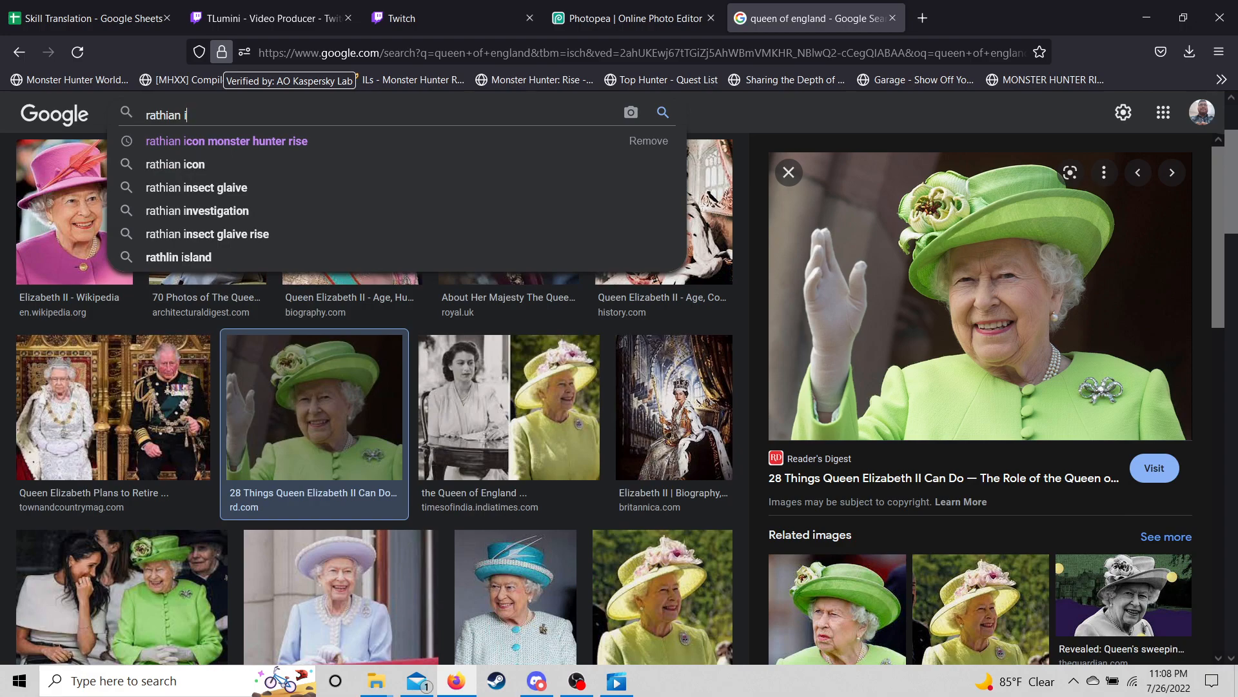
key("Down")
key("Return")
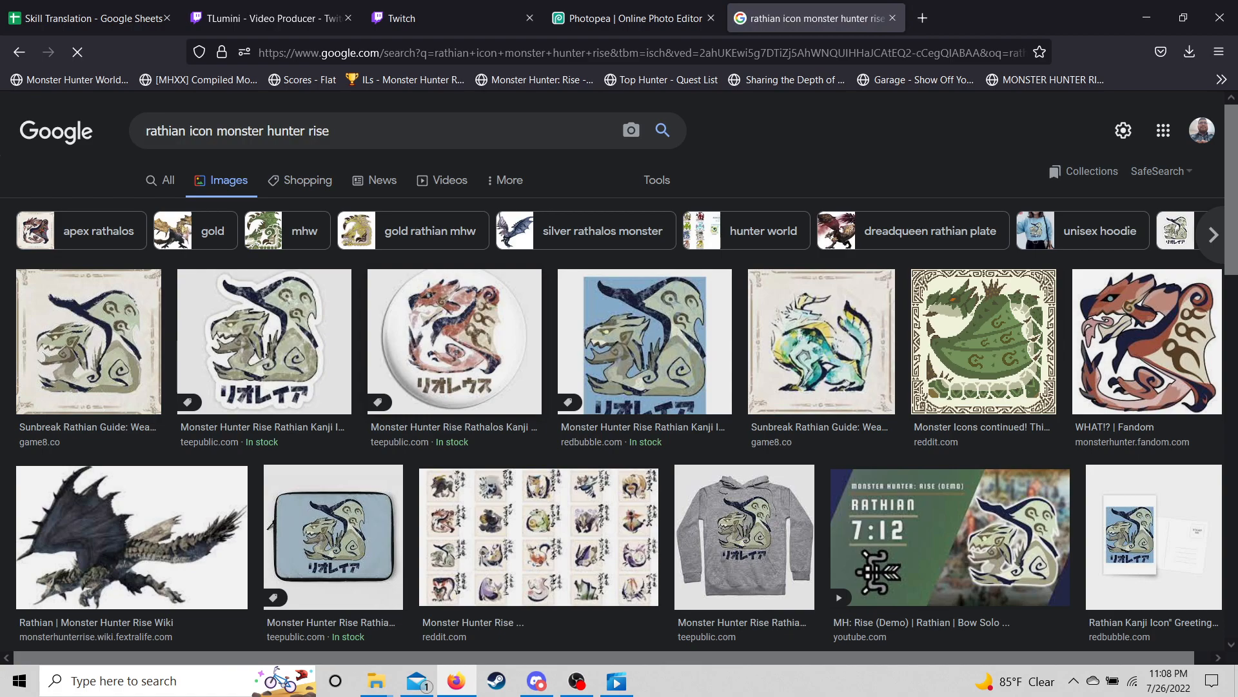
- Filter results to transparent, copy the first Rathian icon's image link, and return to Photopea
left_click(657, 180)
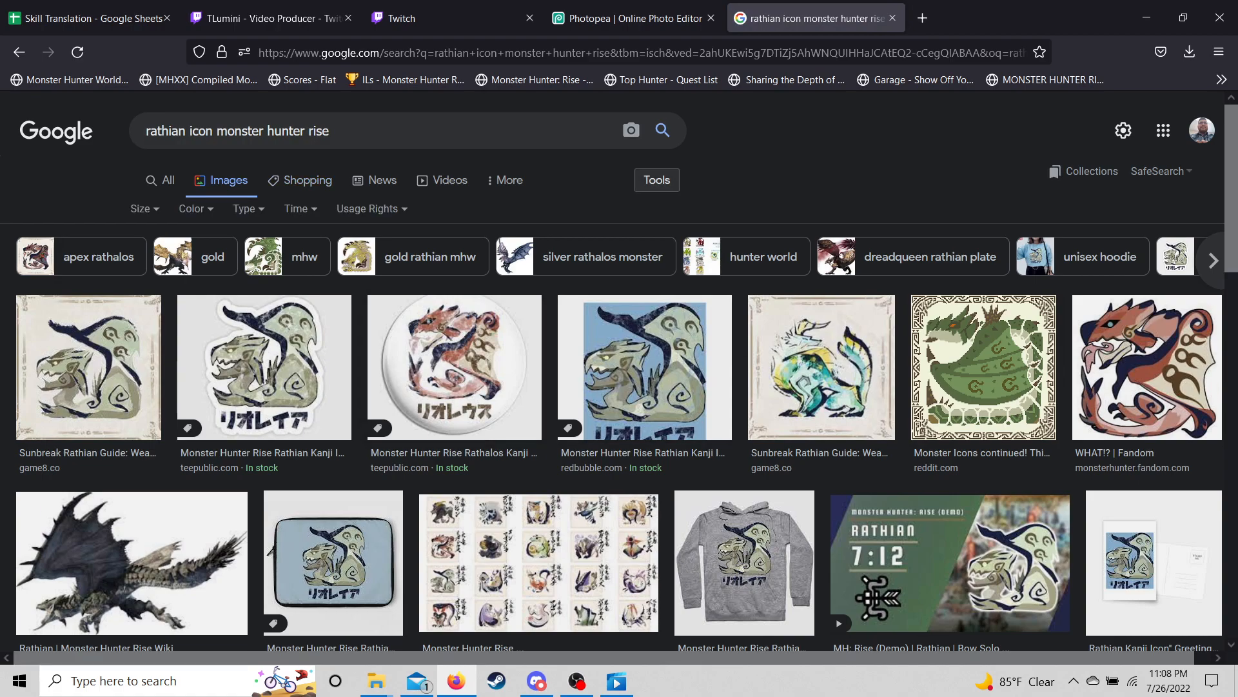
left_click(195, 209)
left_click(209, 286)
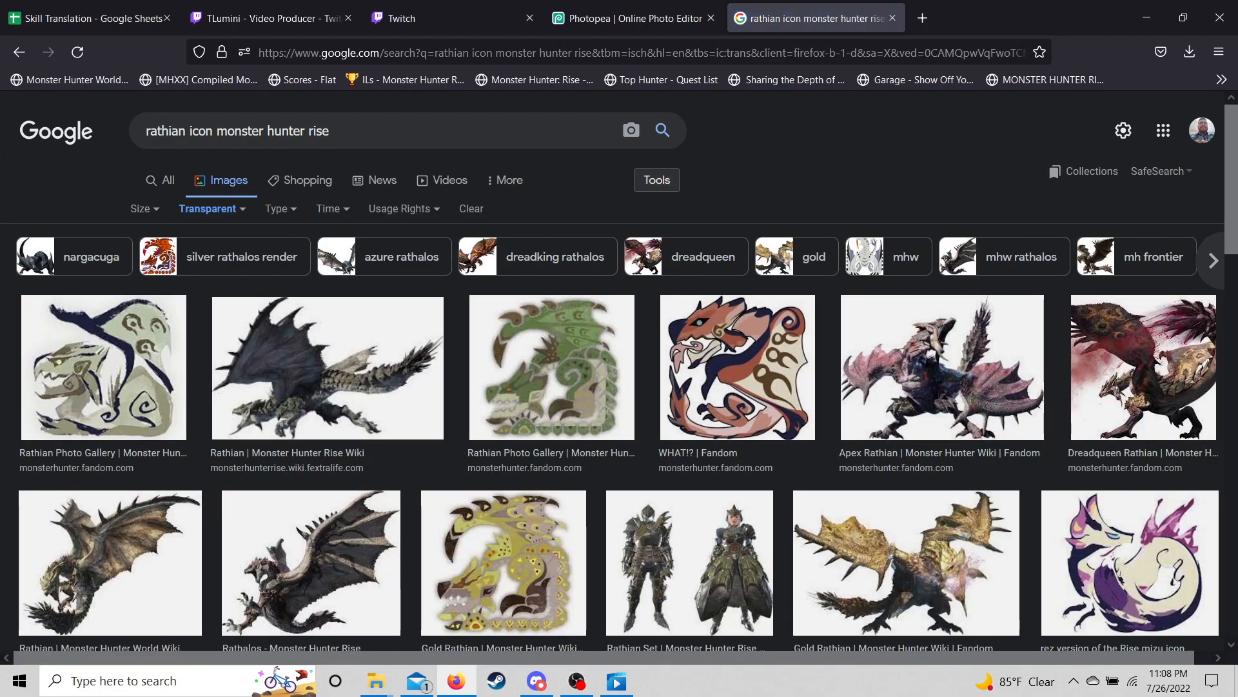
left_click(104, 367)
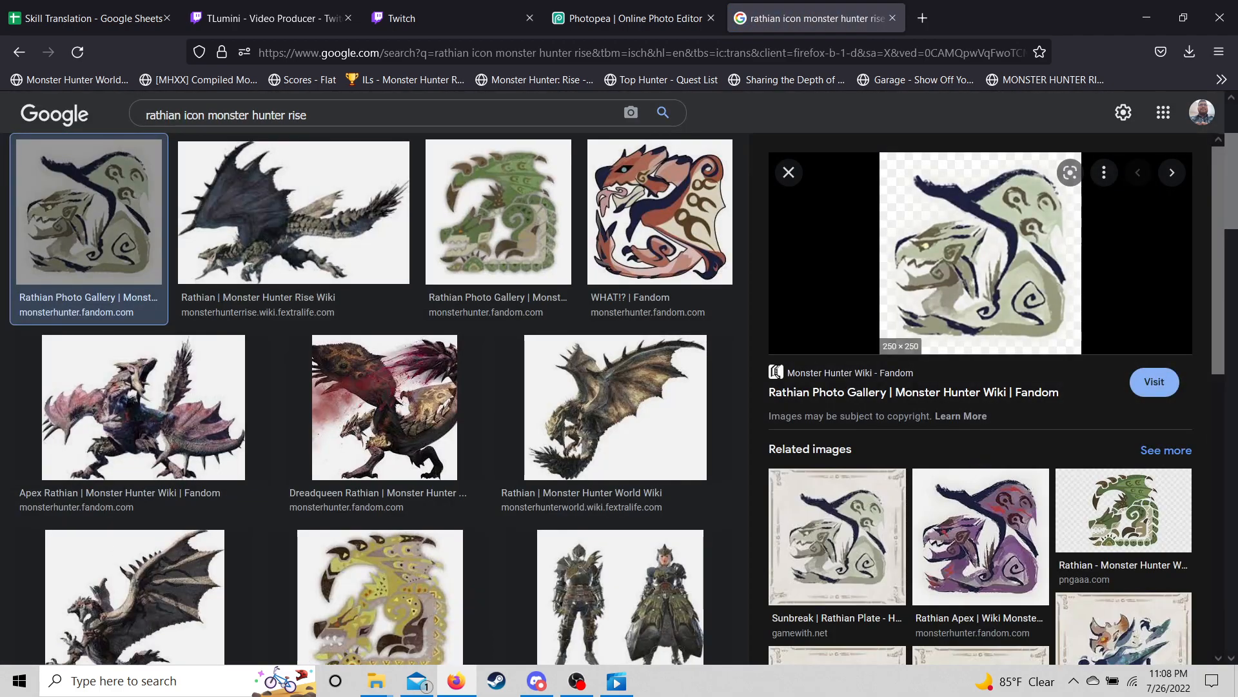
right_click(1023, 256)
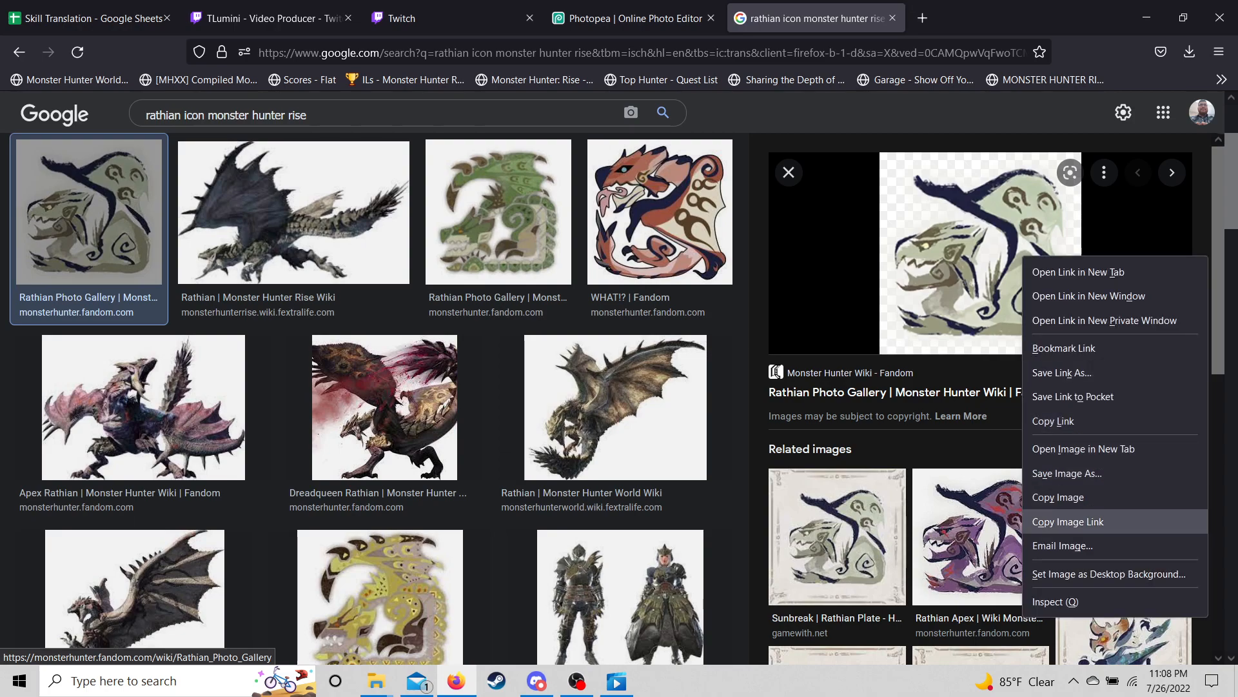
left_click(1068, 521)
left_click(635, 19)
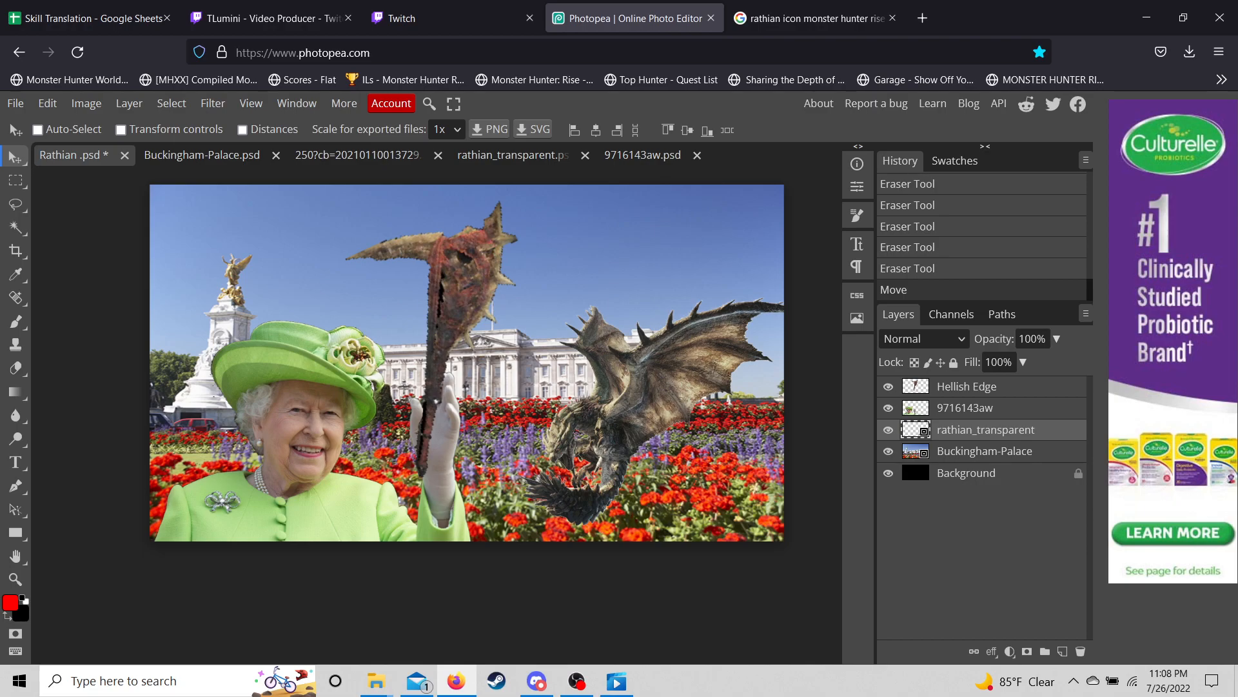
- Delete the rathian_transparent layer and place the Rathian icon from the copied URL
right_click(942, 430)
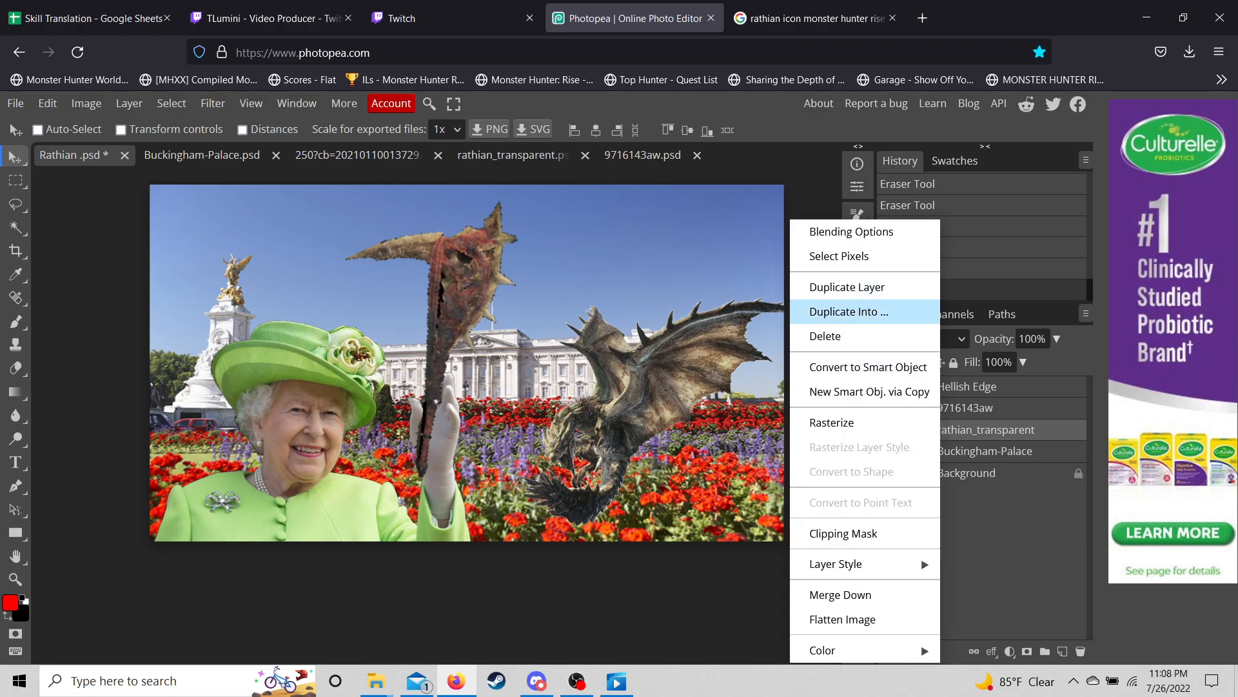
left_click(826, 336)
left_click(16, 103)
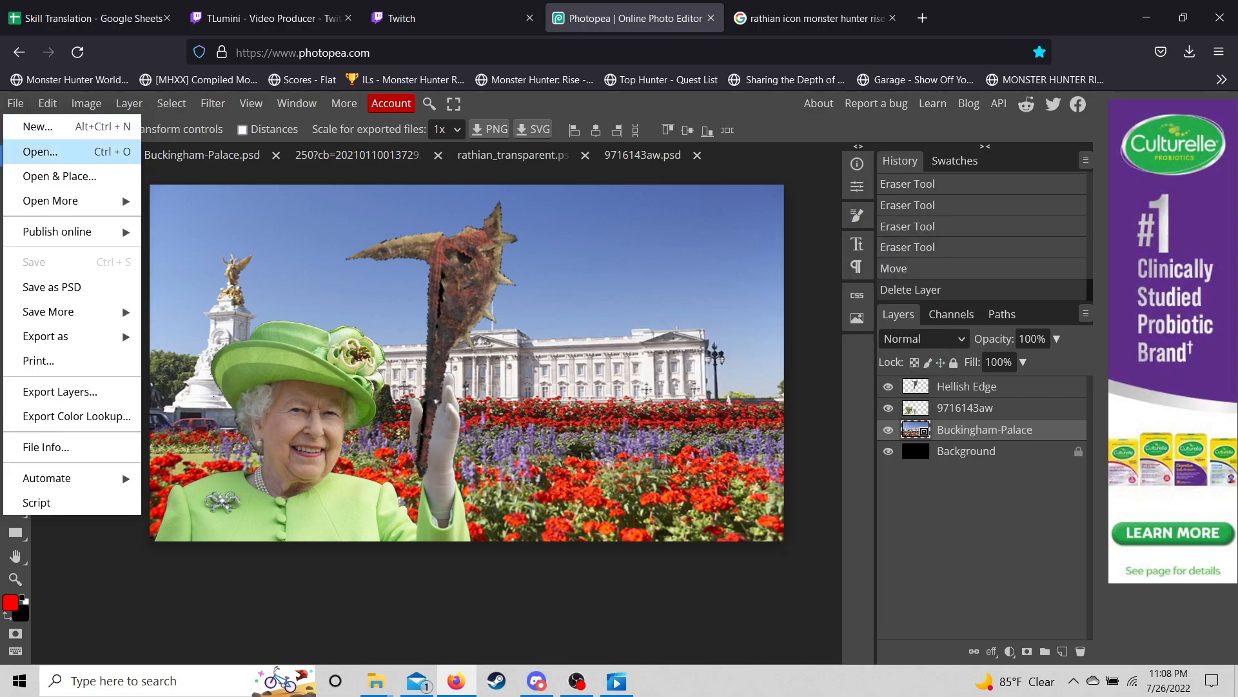
mouse_move(64, 201)
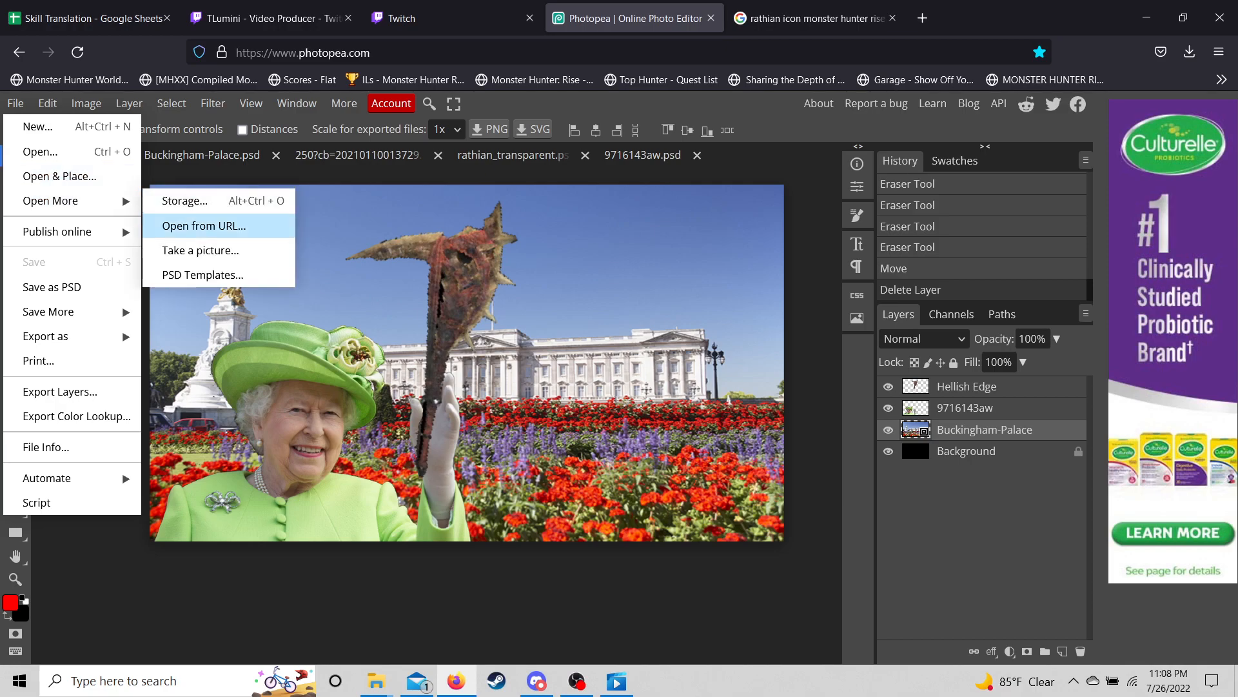
left_click(196, 224)
key("ctrl+v")
key("Return")
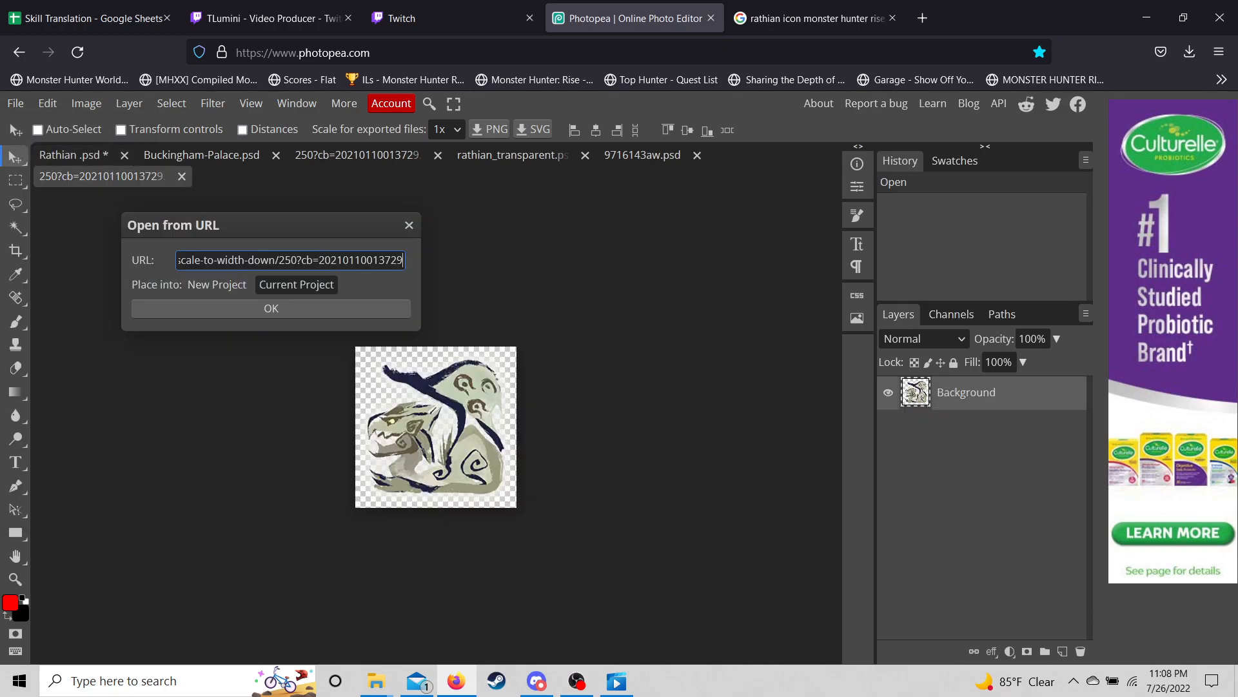
key("Return")
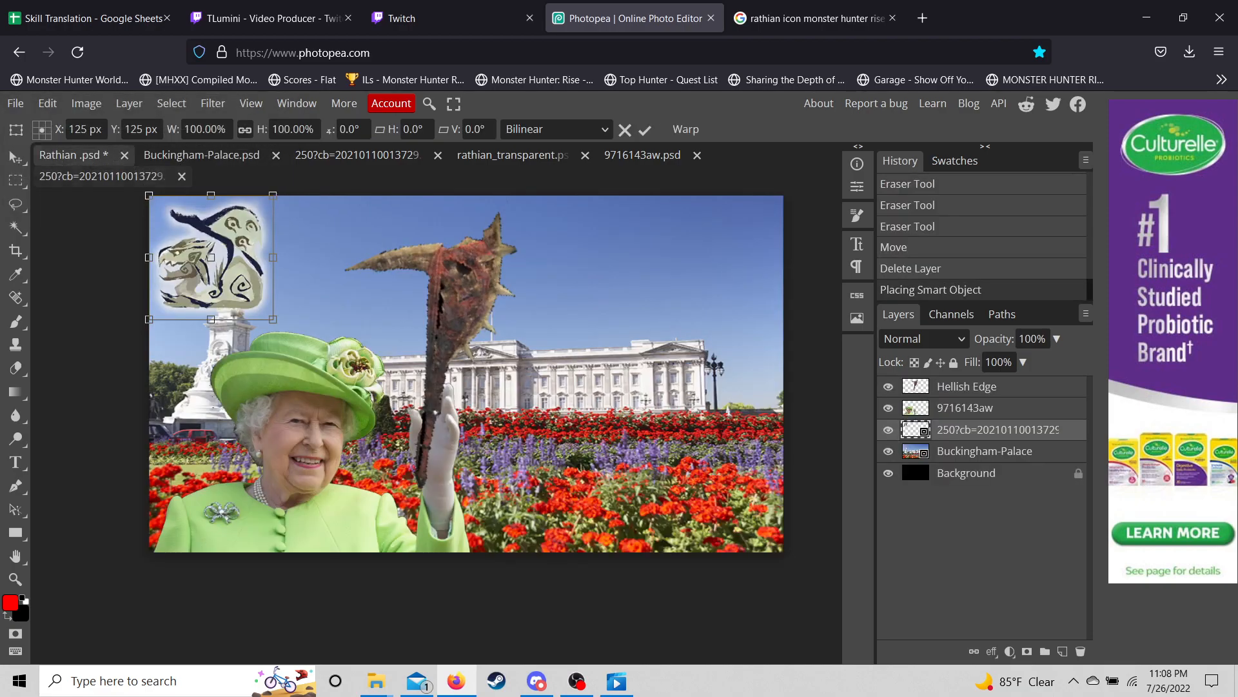
- Enlarge the Rathian icon to 209% and move it to the lower right flowerbeds
left_click_drag(216, 266, 556, 453)
left_click_drag(613, 383, 748, 248)
left_click_drag(698, 383, 719, 428)
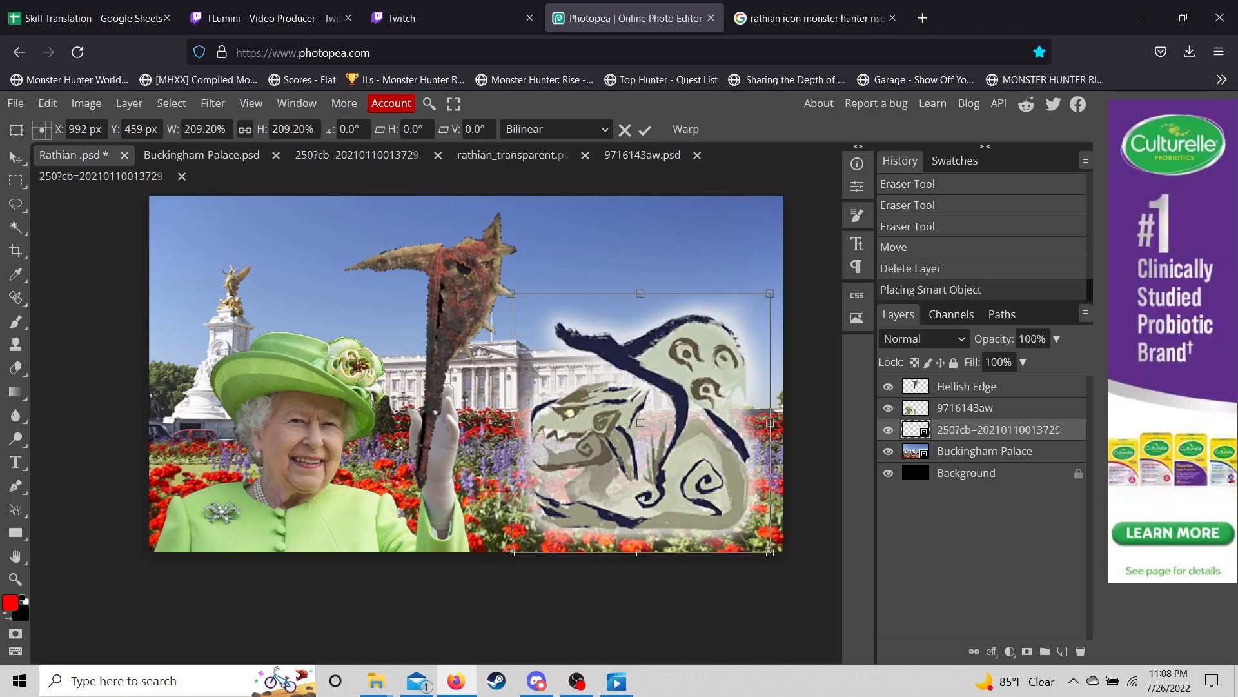
- In the Rathian search tab, replace the query with 'queen of england styl'
left_click(816, 18)
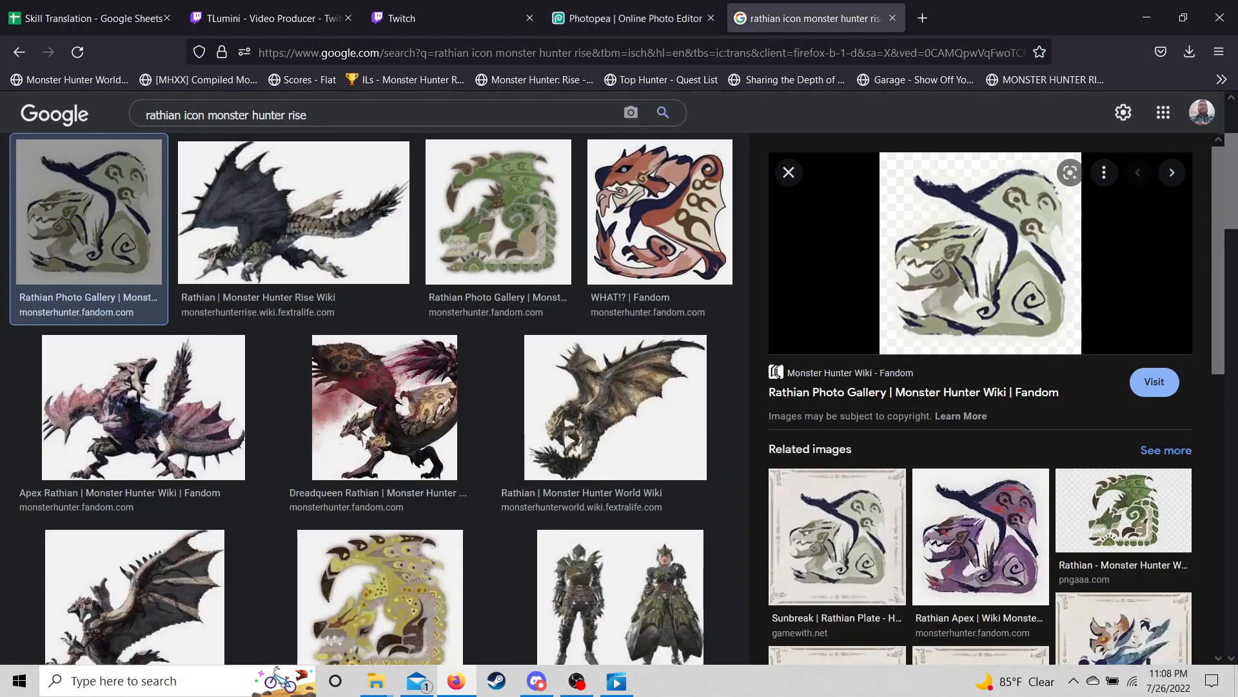
left_click_drag(329, 115, 100, 122)
key("BackSpace")
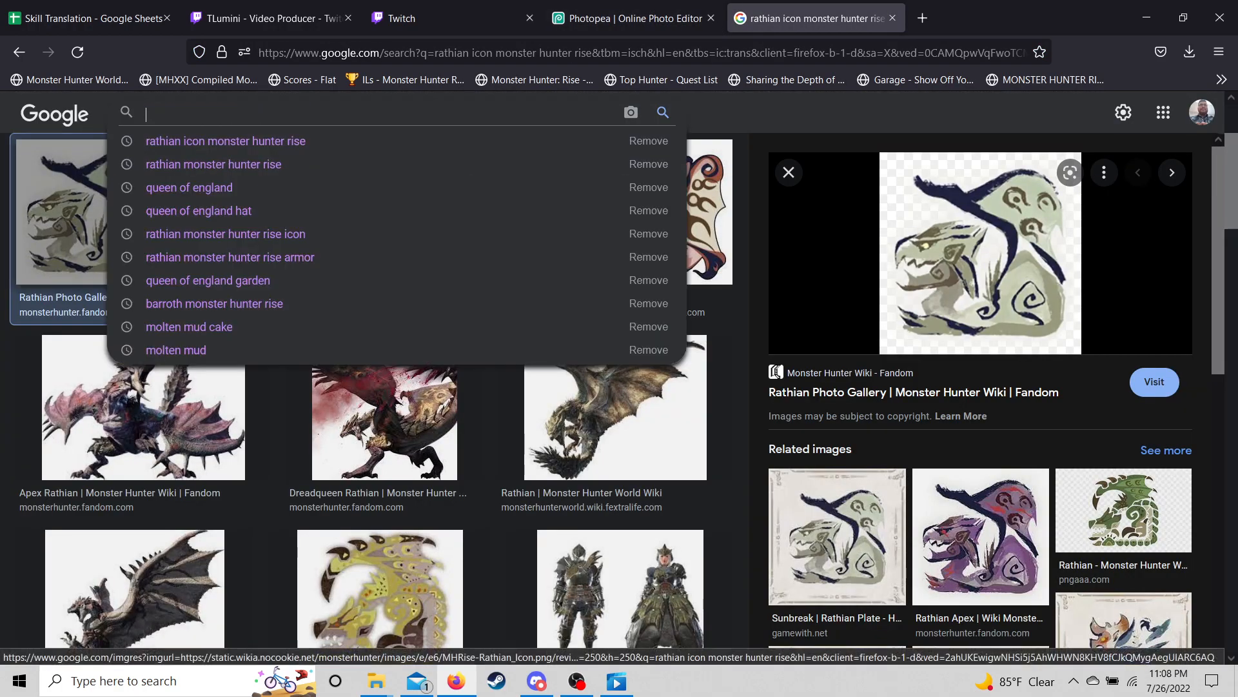
type("queen of england")
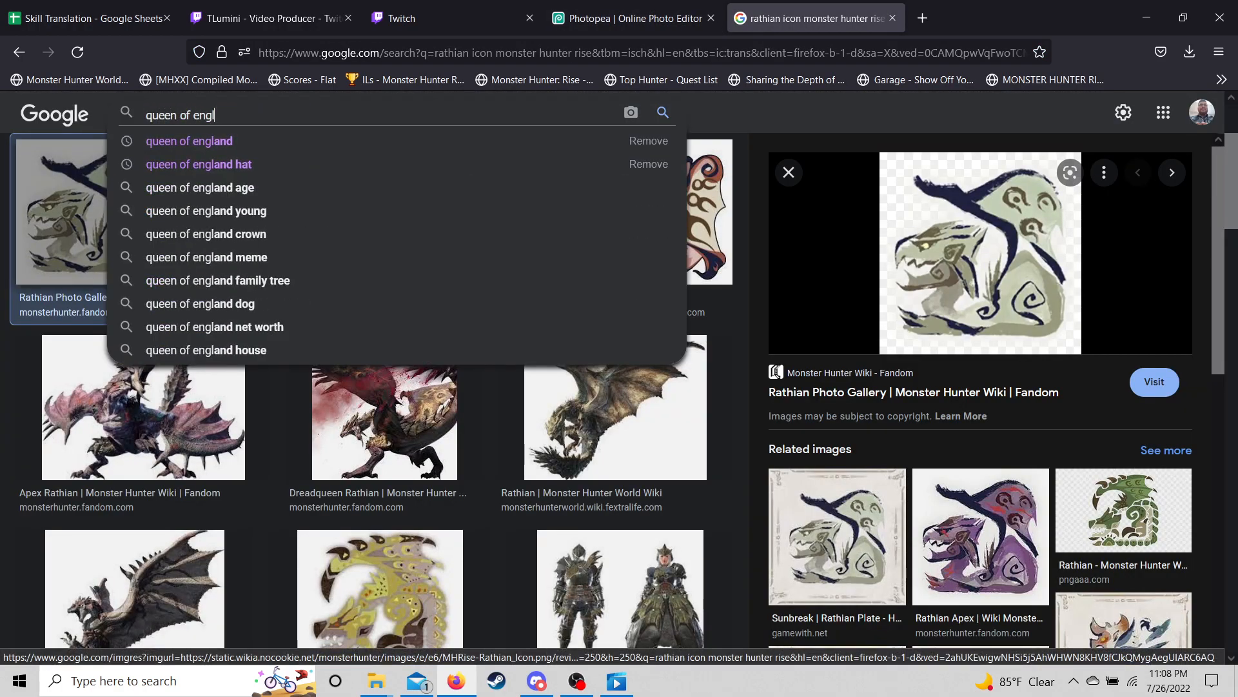
type(" style hat")
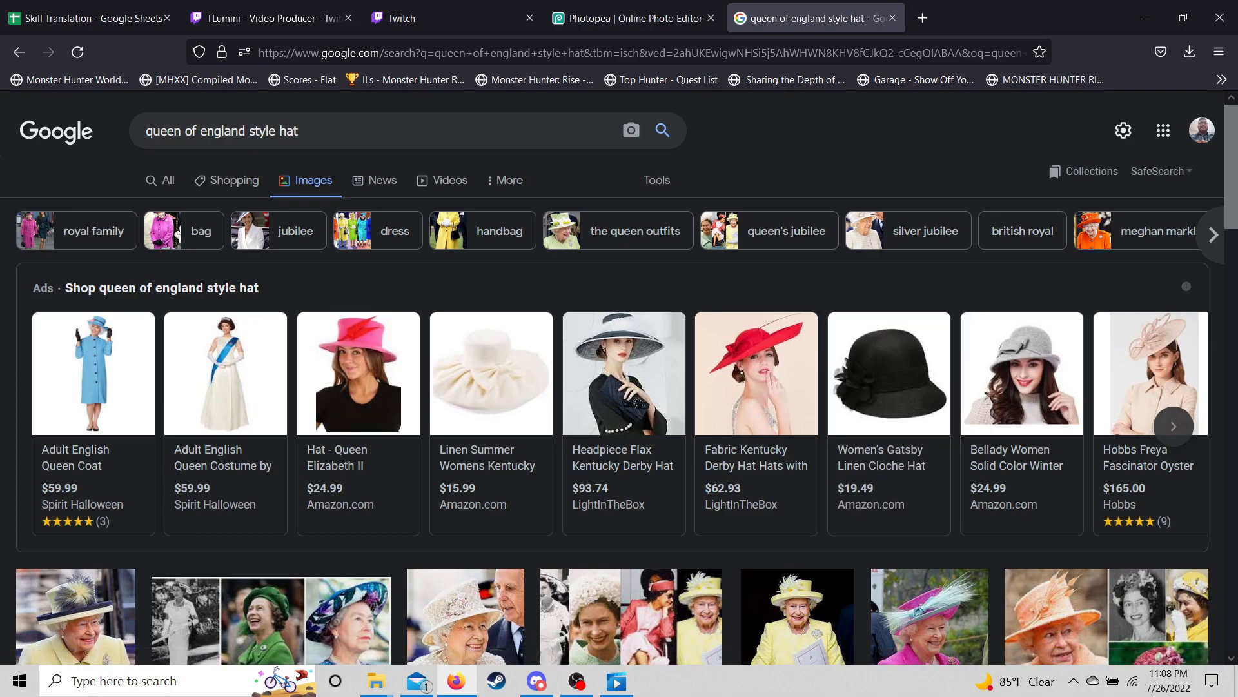
- Search Google Images for 'women's gatsby hat' instead
triple_click(290, 131)
key("BackSpace")
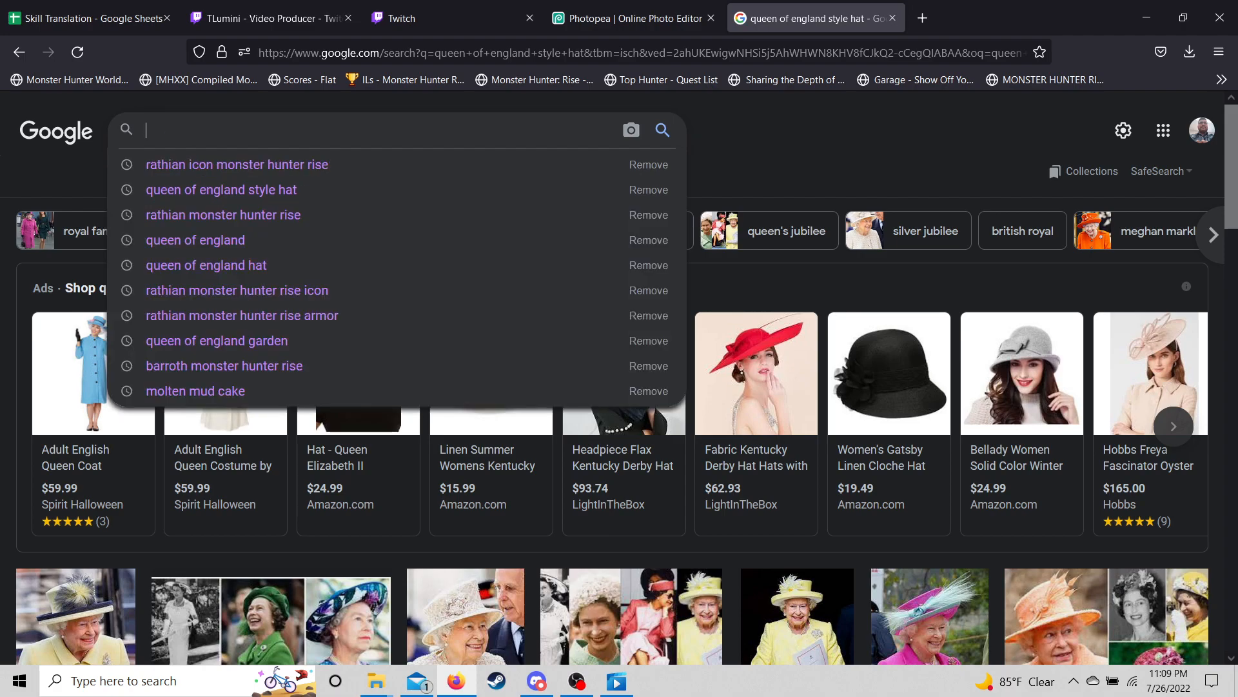
type("women's")
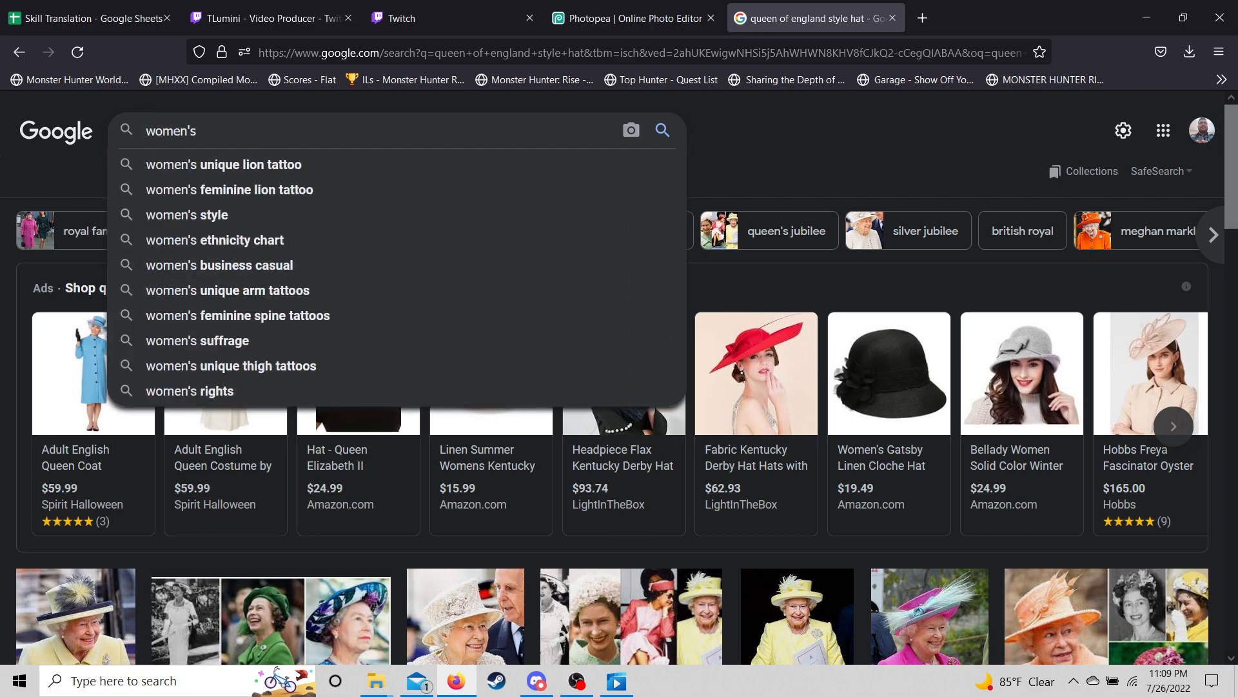
type(" gatsby ")
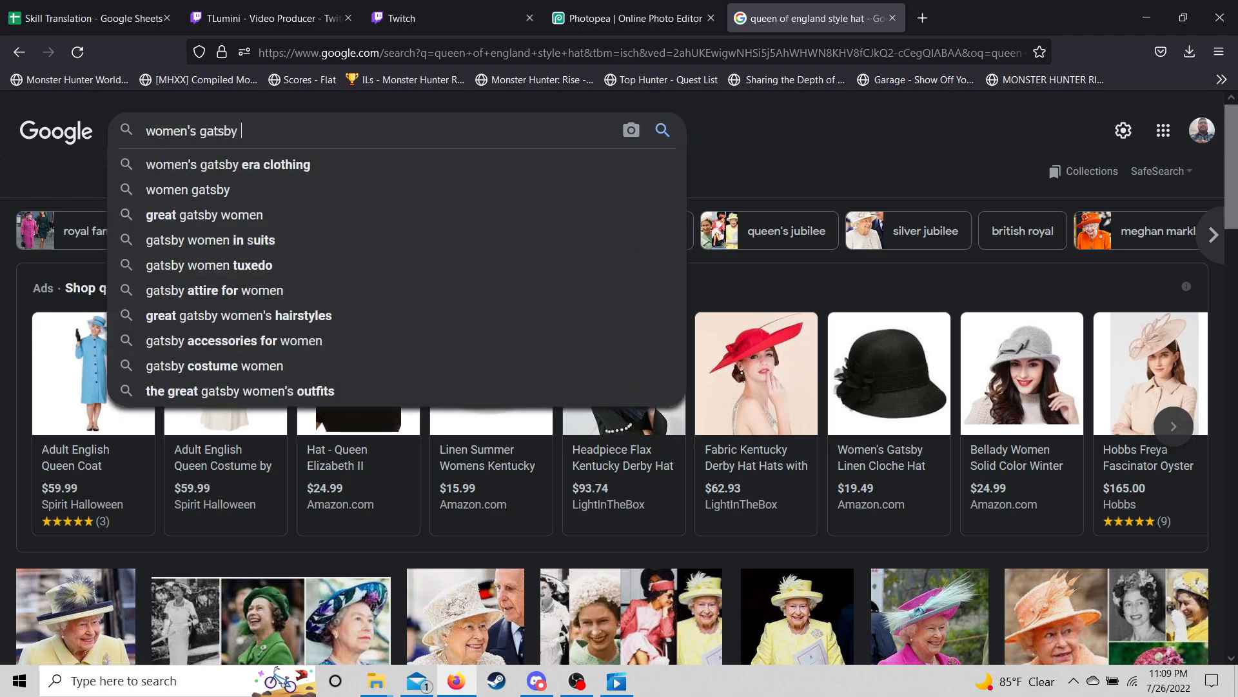
type("hat")
key("Return")
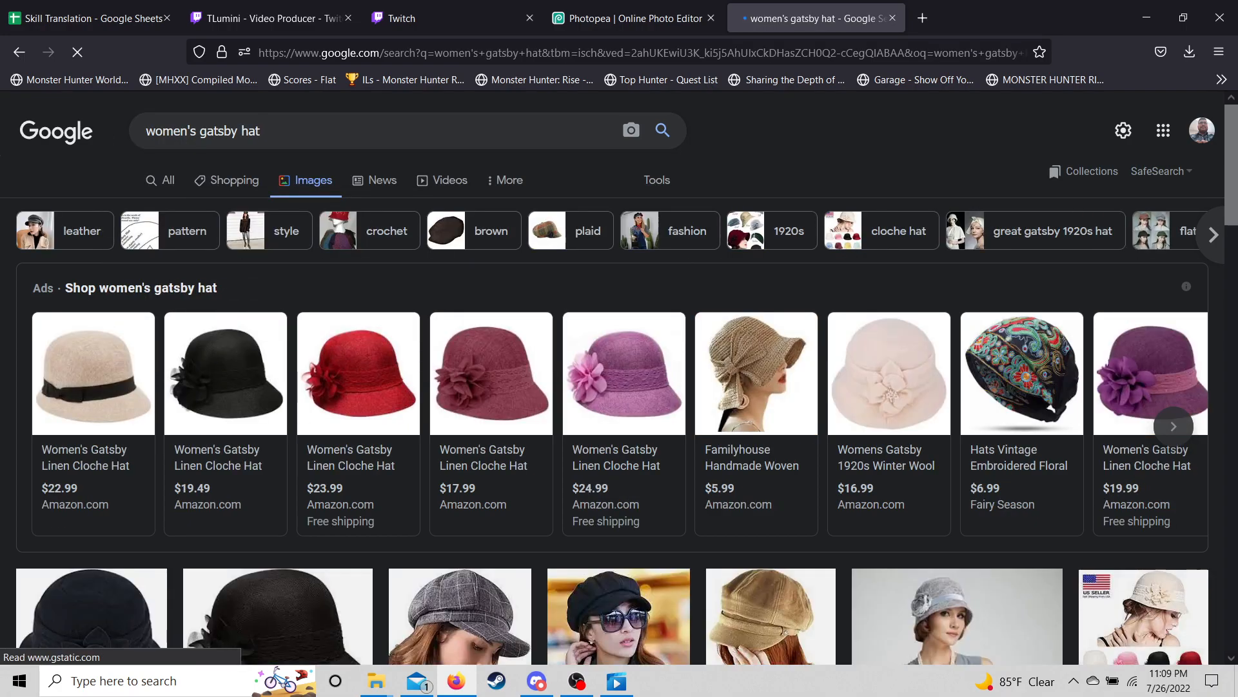
- Filter the results to transparent colour and browse the hat images
left_click(657, 181)
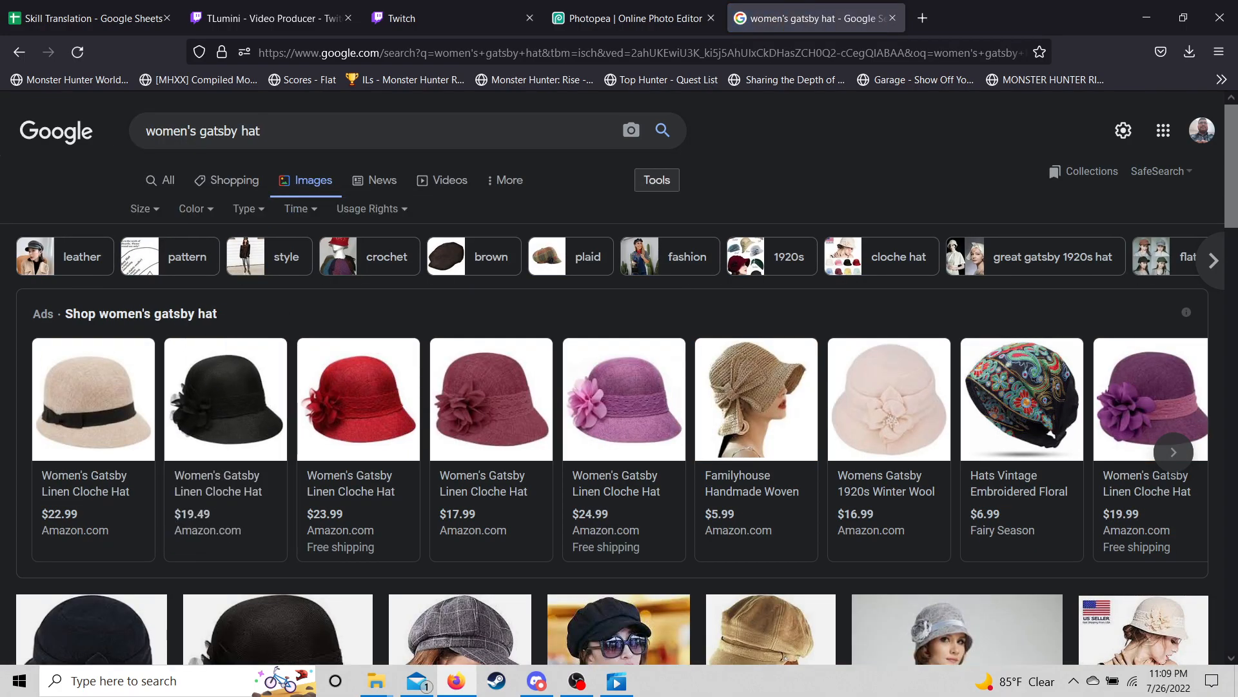
left_click(192, 209)
left_click(210, 286)
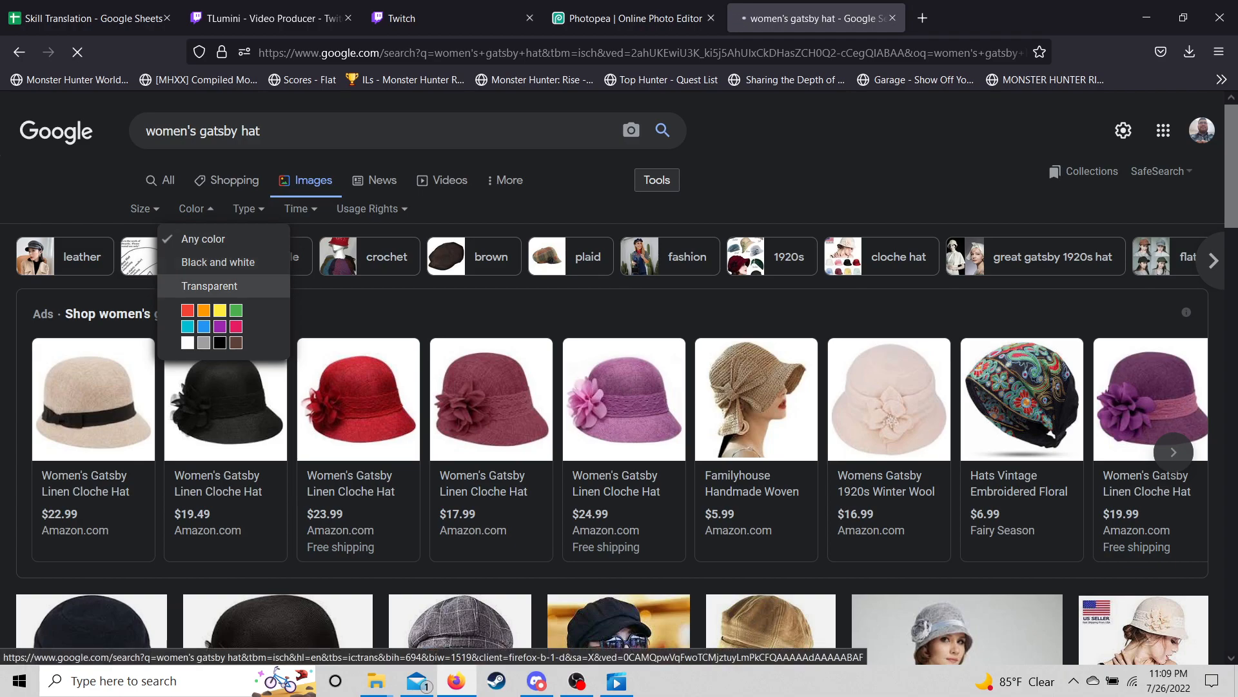
scroll(491, 258, "down", 3)
scroll(490, 245, "up", 1)
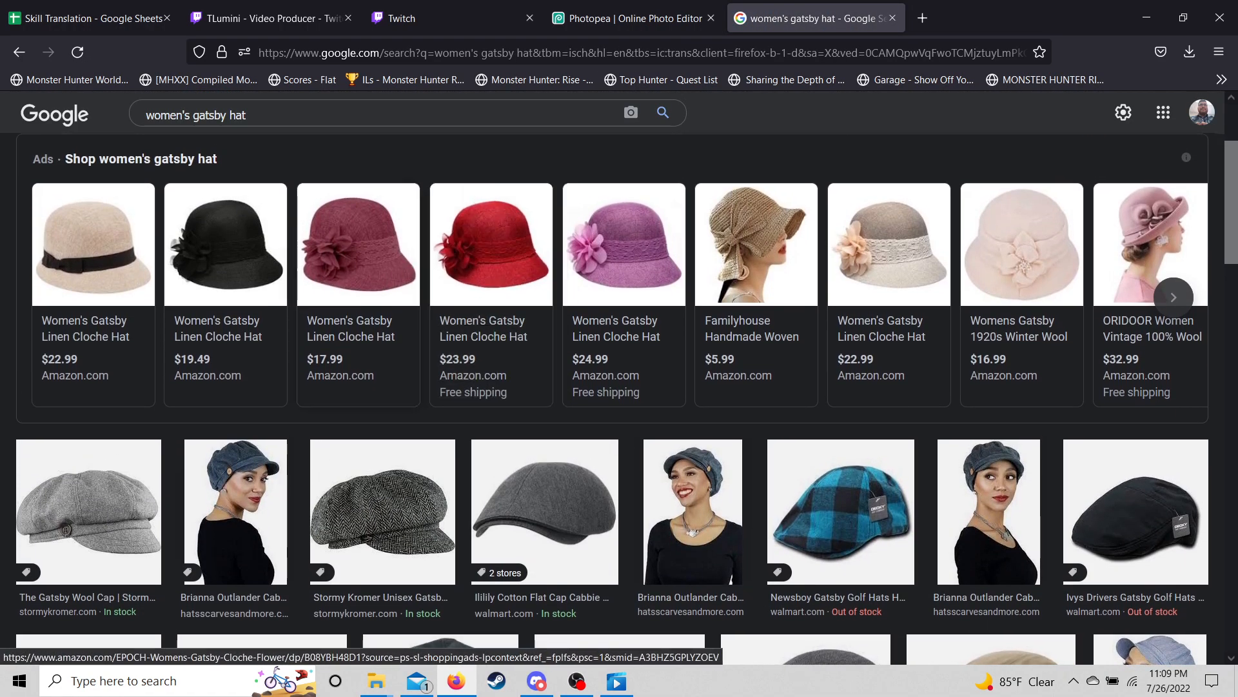
scroll(490, 258, "down", 10)
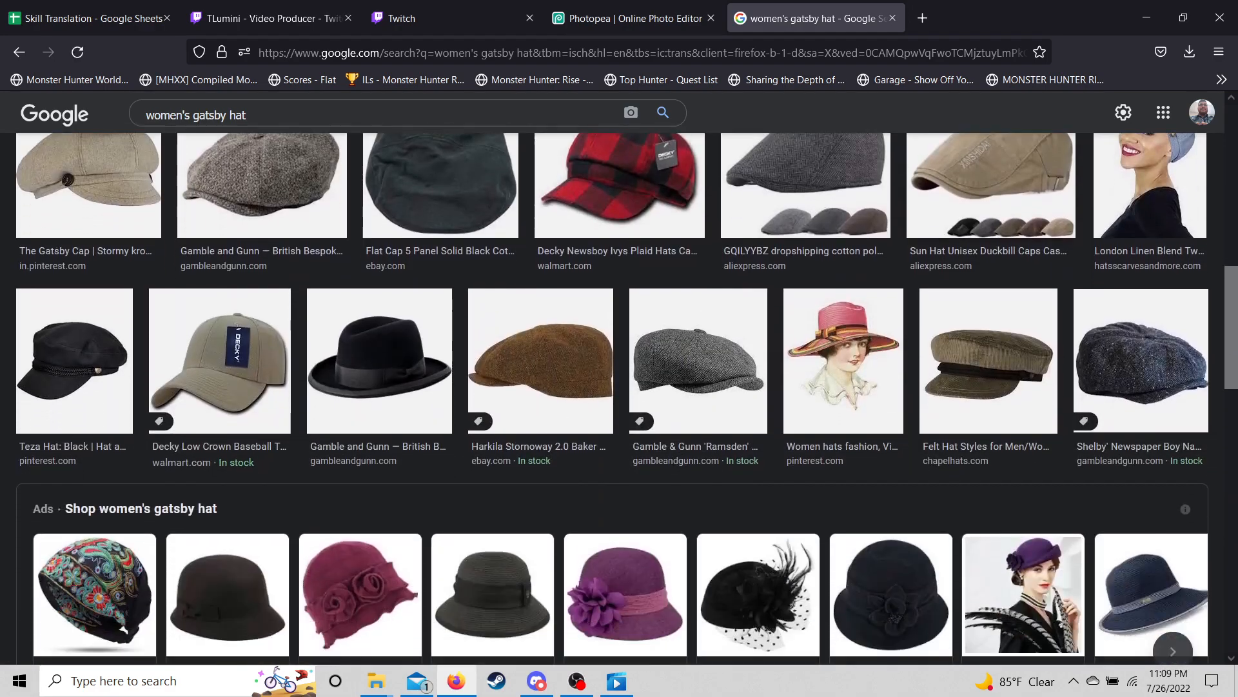
scroll(1019, 387, "down", 3)
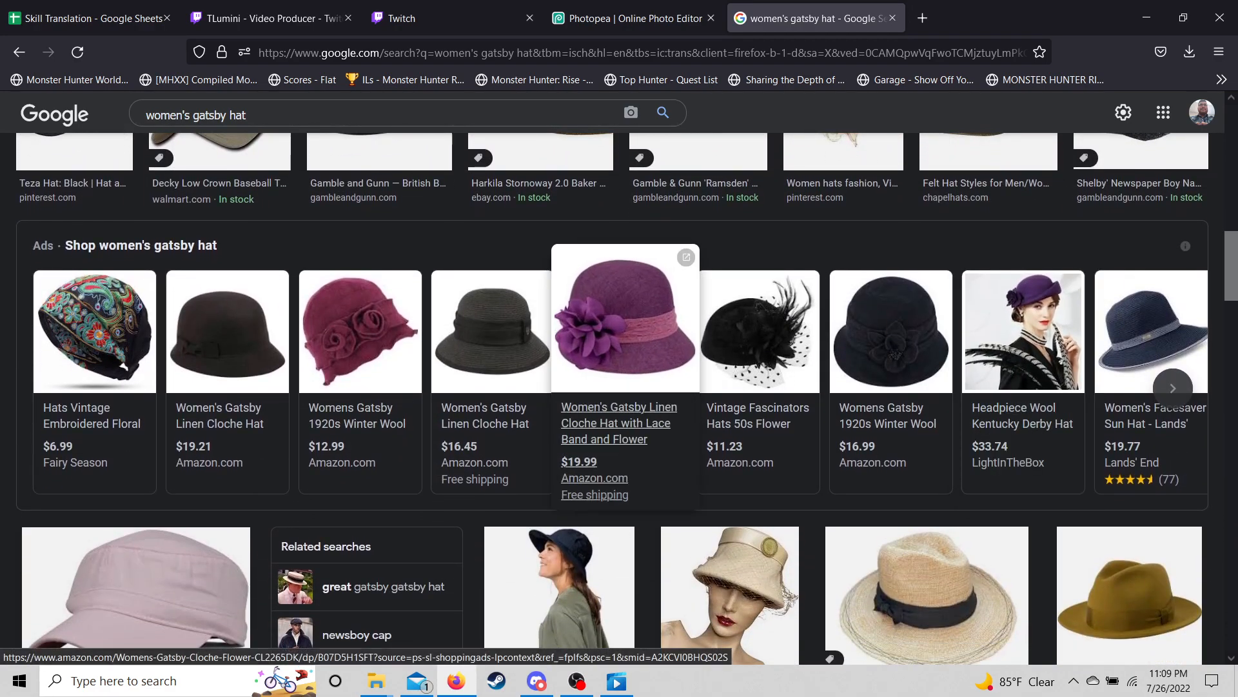
scroll(626, 316, "down", 4)
scroll(626, 316, "up", 9)
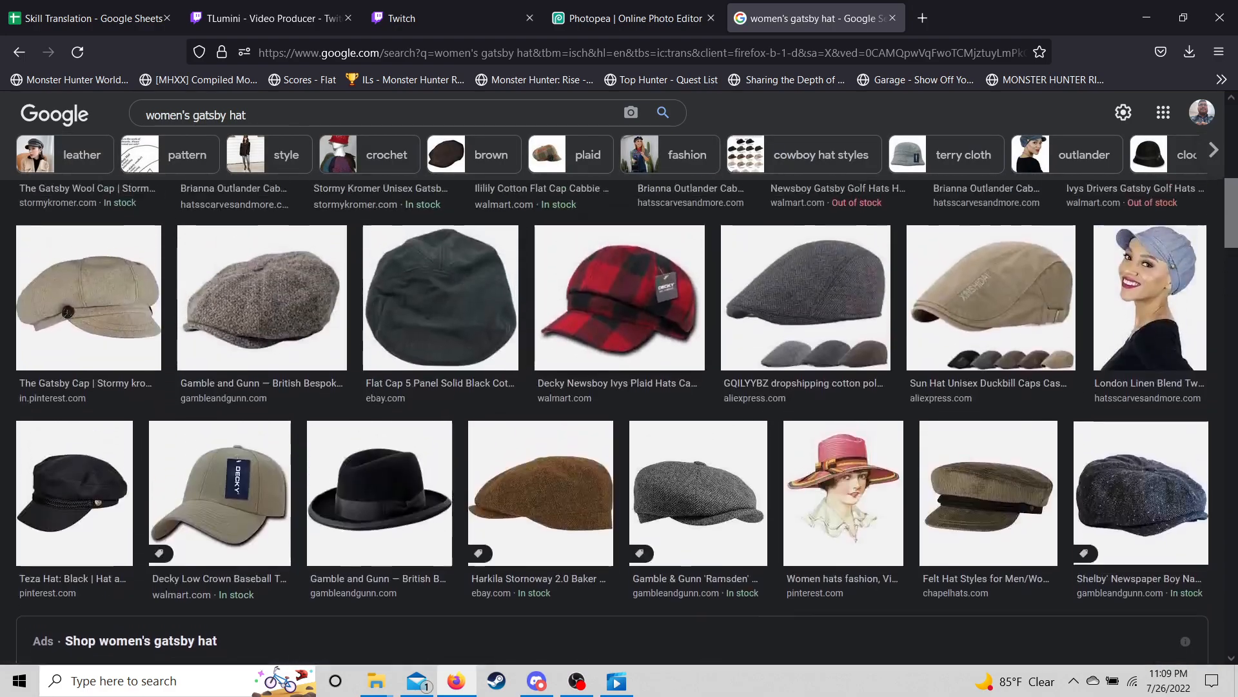
scroll(625, 316, "down", 5)
- Open the purple Women's Gatsby Linen Cloche Hat listing and copy its product photo link
left_click(625, 342)
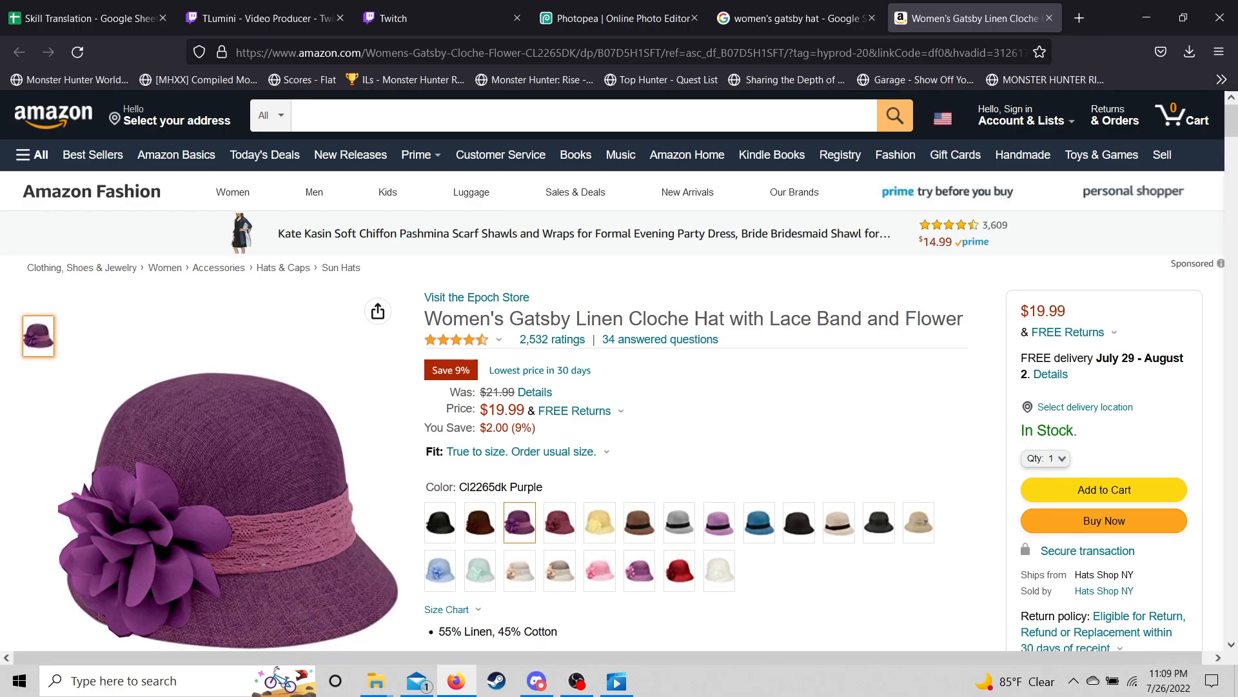
scroll(710, 387, "down", 1)
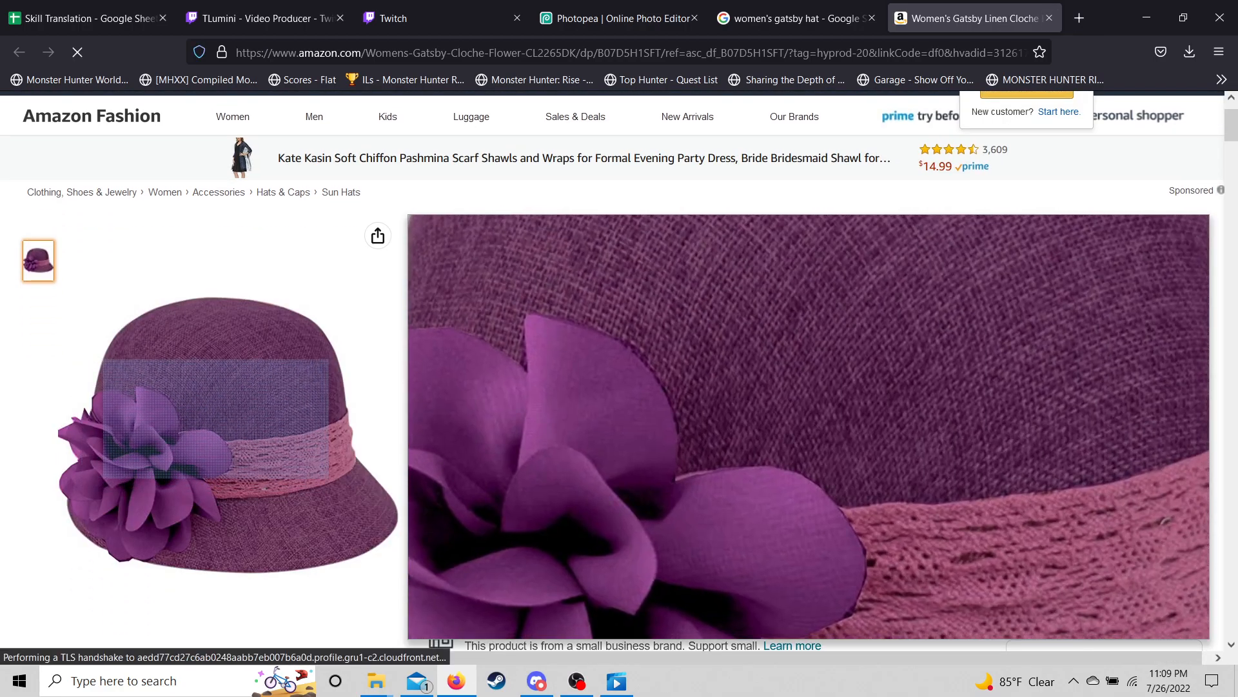
right_click(218, 420)
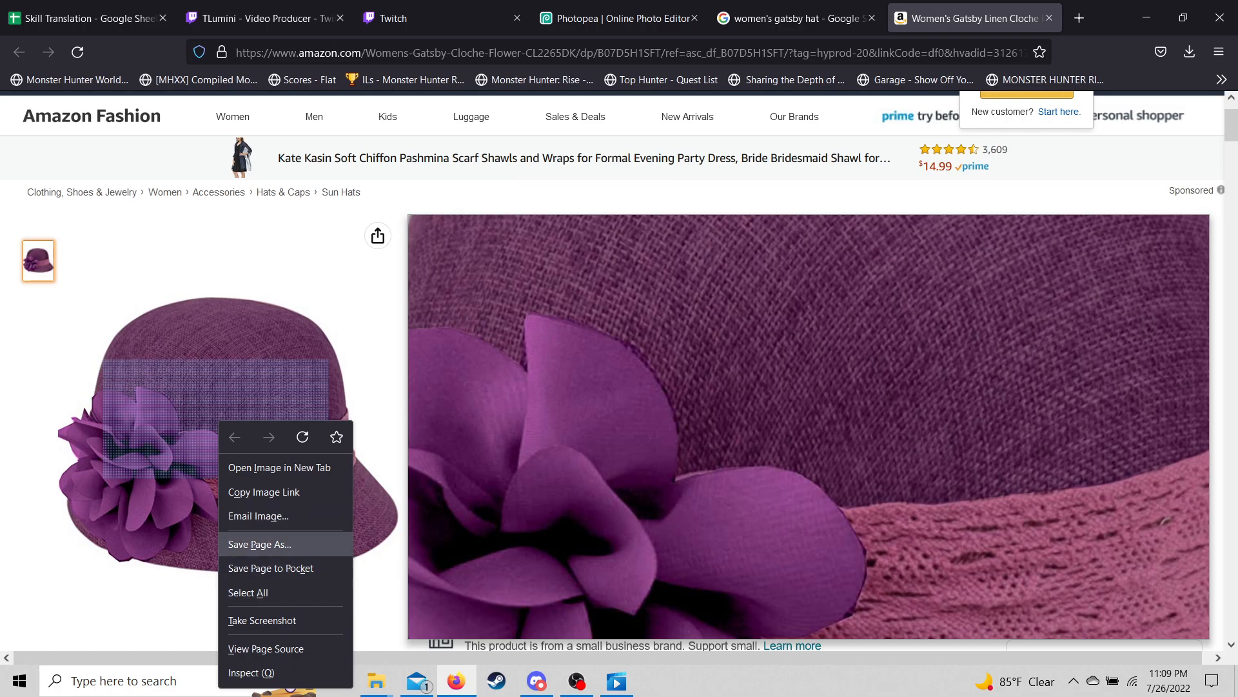
left_click(264, 491)
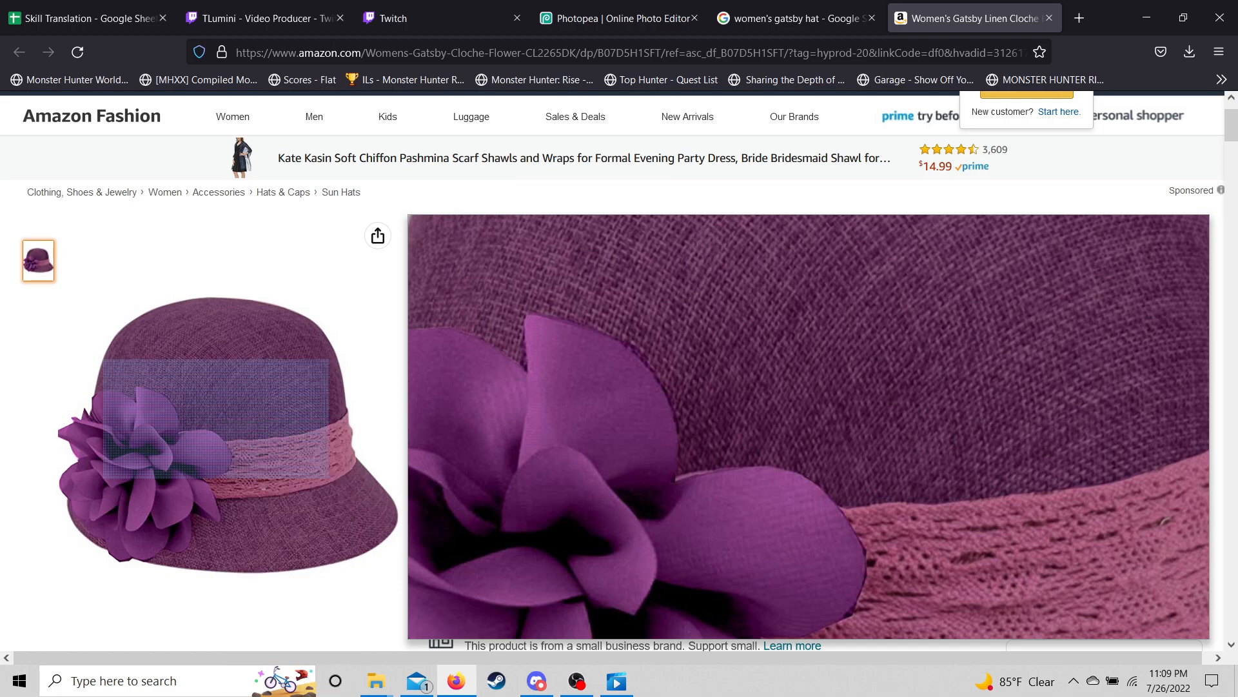
- Switch back to the Photopea tab
left_click(794, 18)
key("ctrl+shift+Tab")
key("ctrl+shift+Tab")
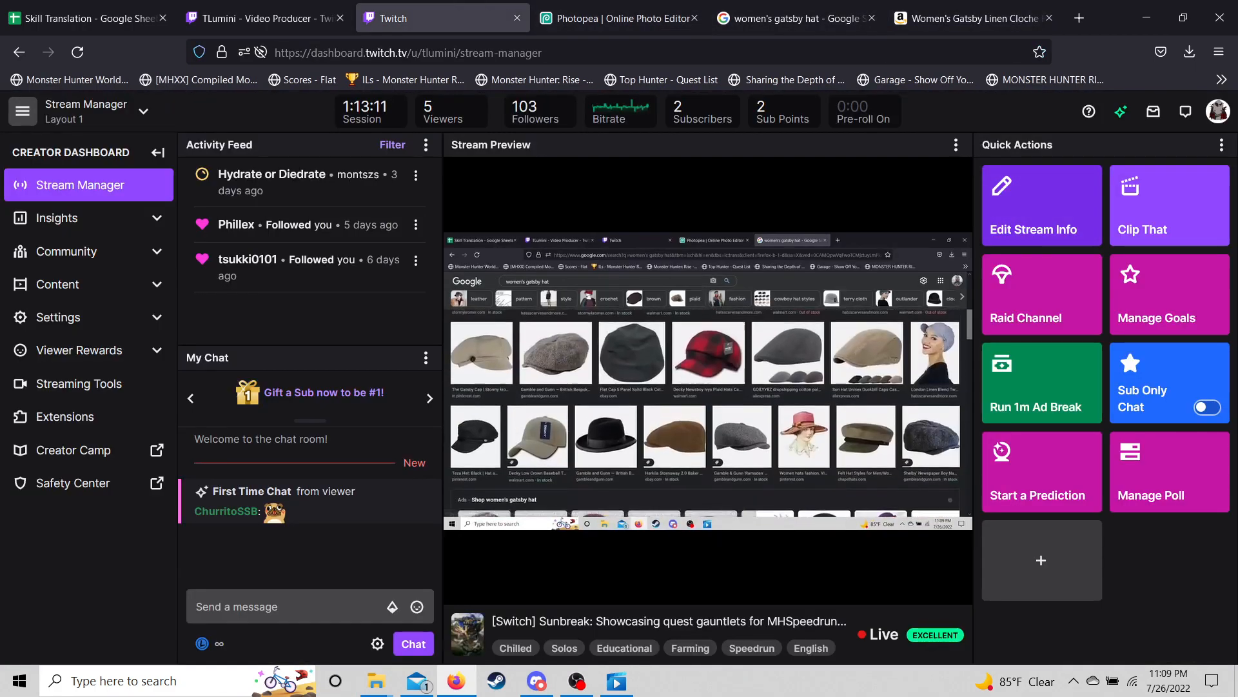
key("ctrl+Tab")
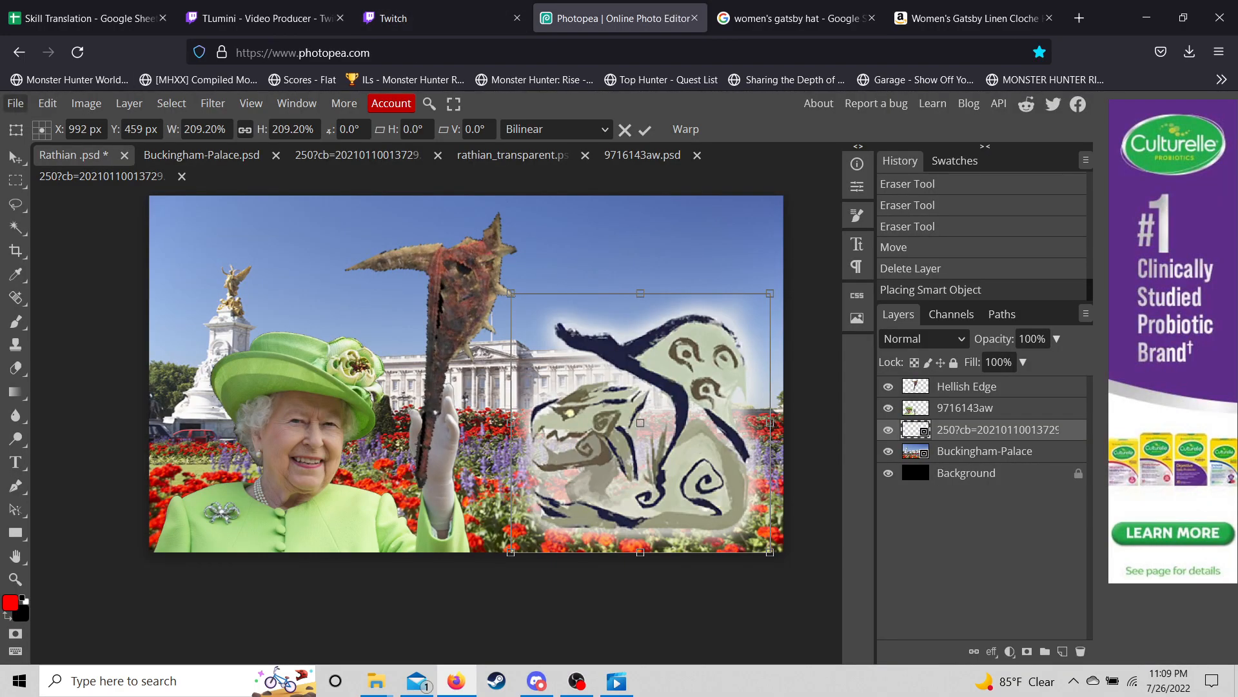
- Try opening the copied hat image link via Open from URL, then dismiss the dialog
left_click(16, 103)
mouse_move(50, 200)
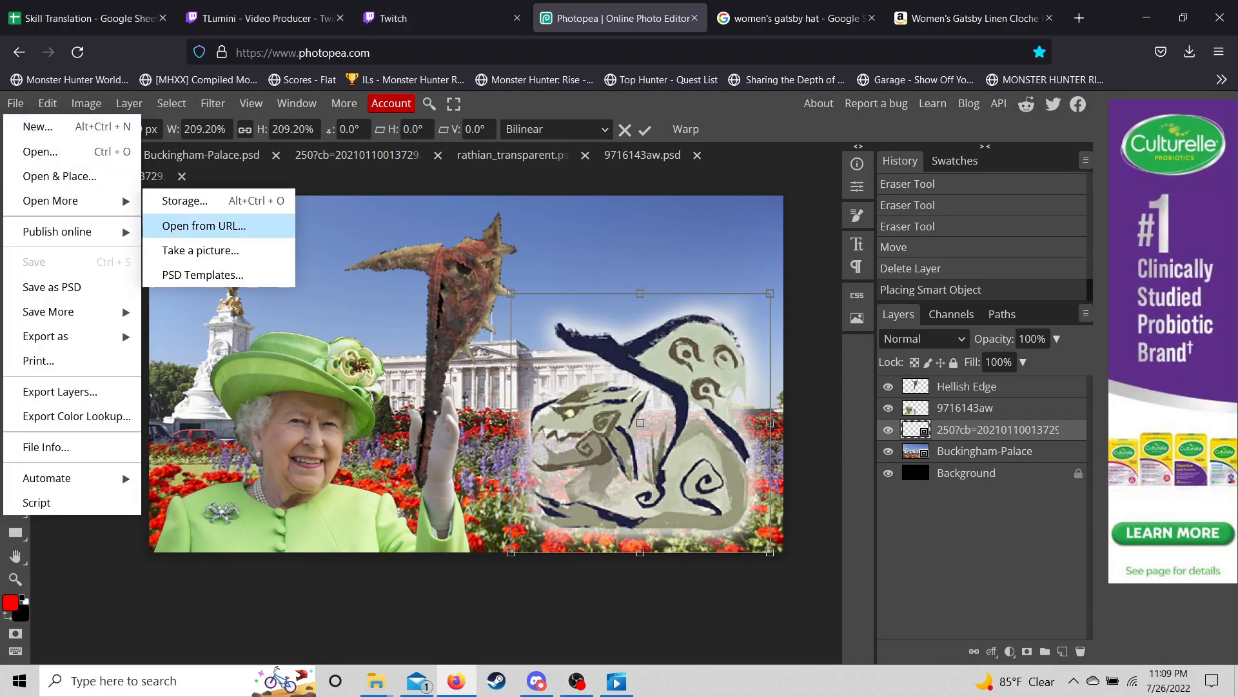
left_click(204, 225)
key("ctrl+v")
key("Return")
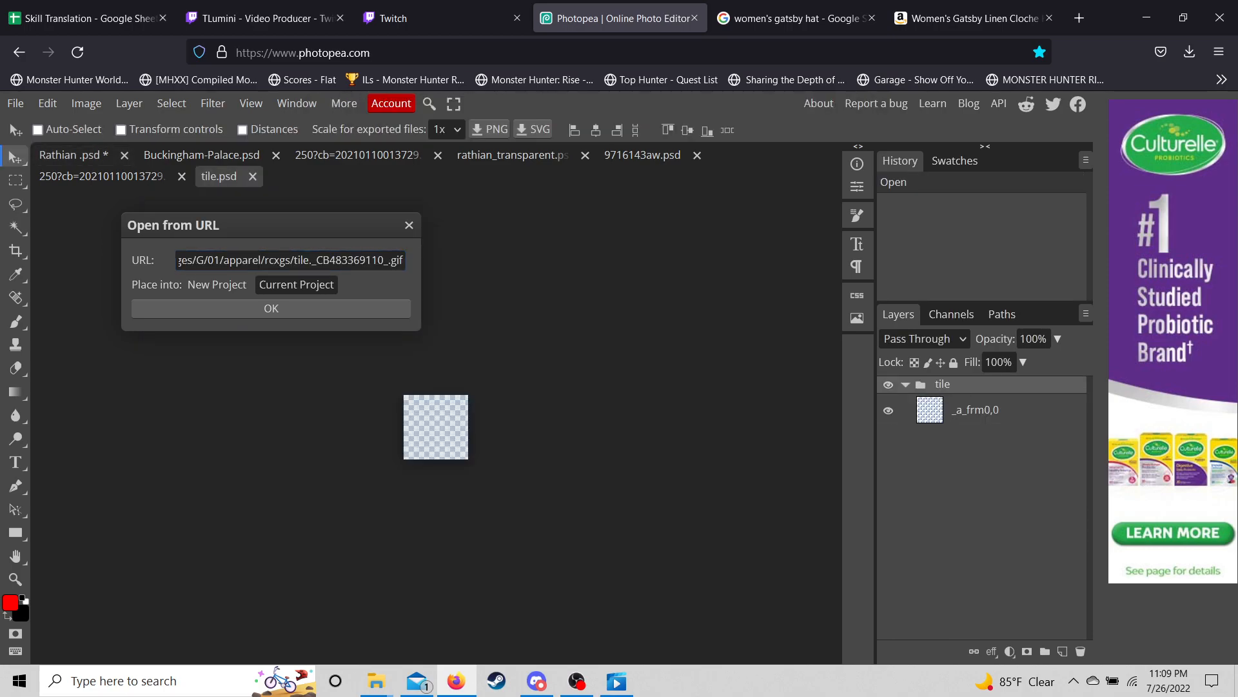
key("Escape")
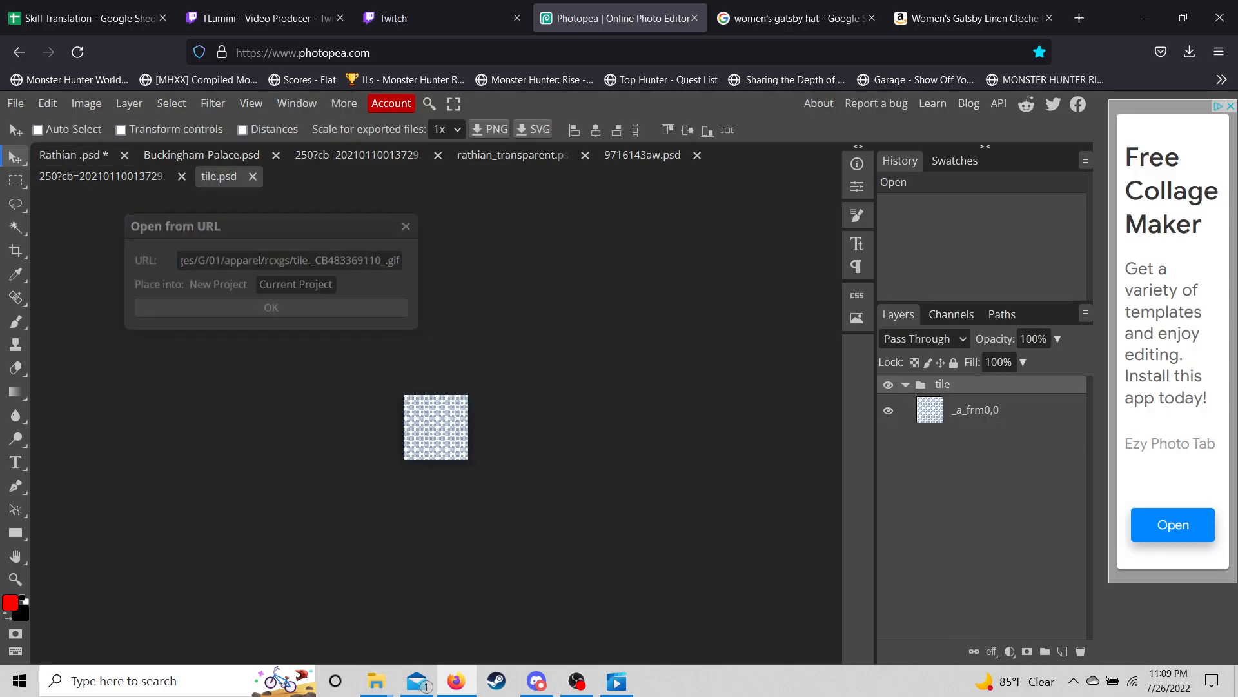
- Close the extra documents, including 9716143aw.psd and rathian_transparent.psd, then return to Amazon
left_click(253, 176)
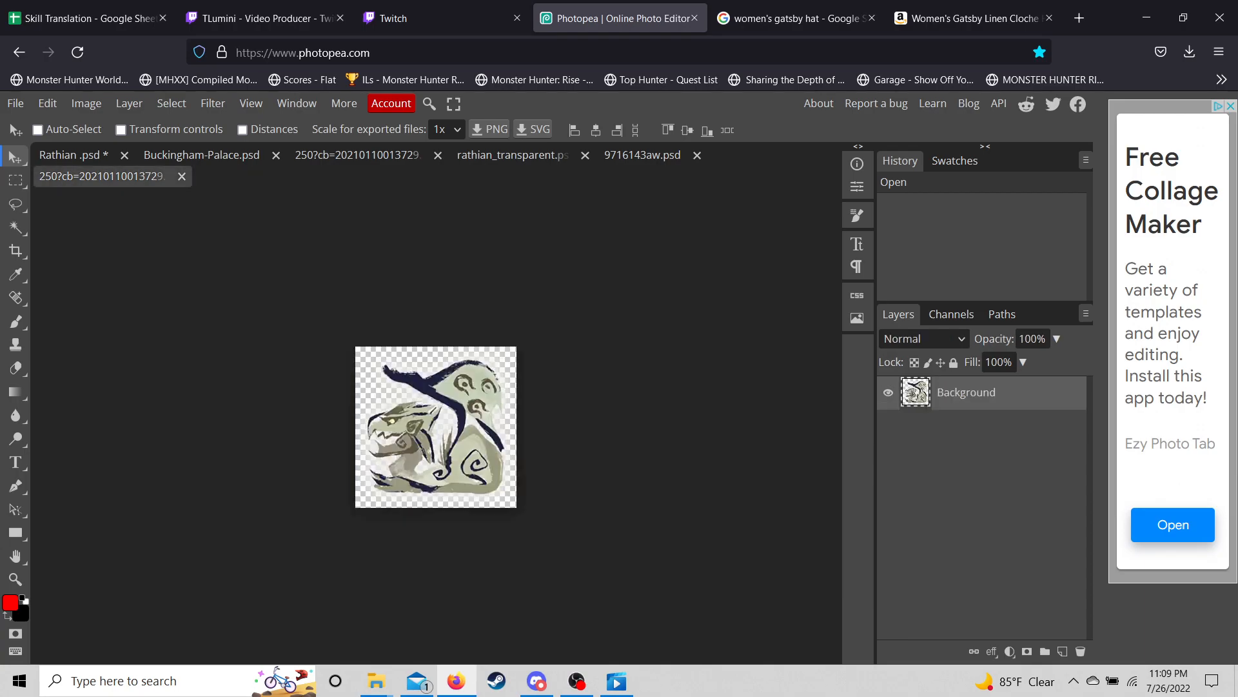
left_click(182, 176)
left_click(697, 156)
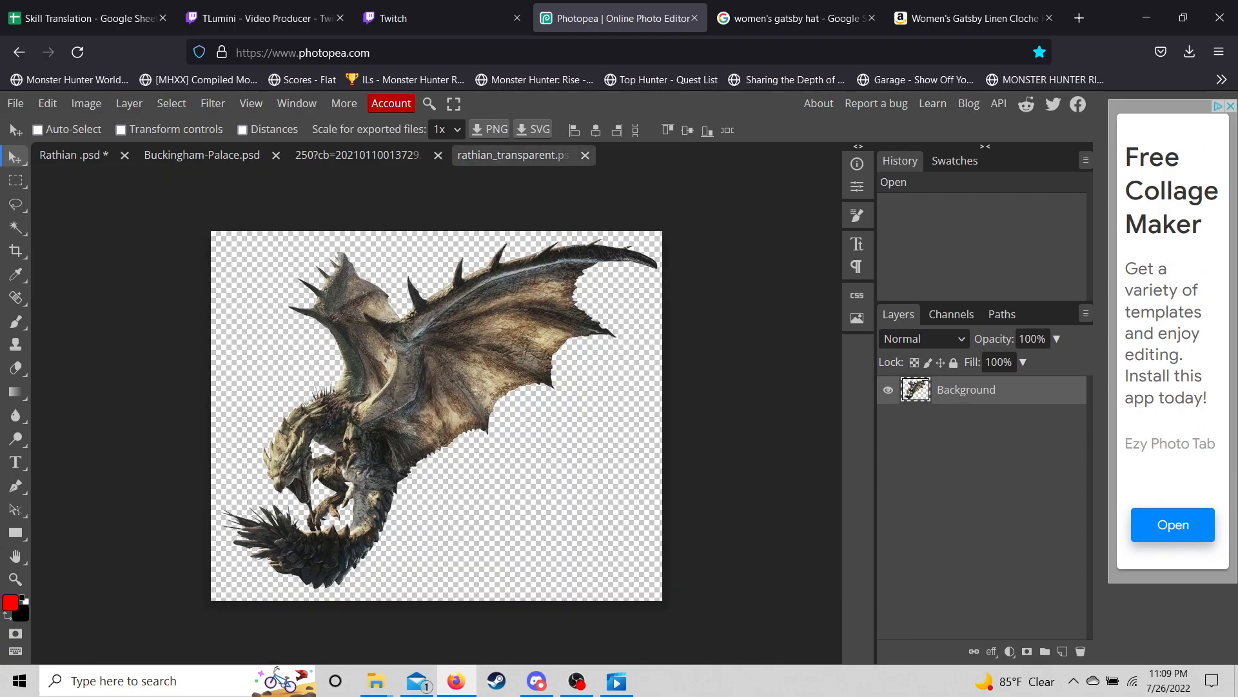
left_click(585, 156)
left_click(438, 156)
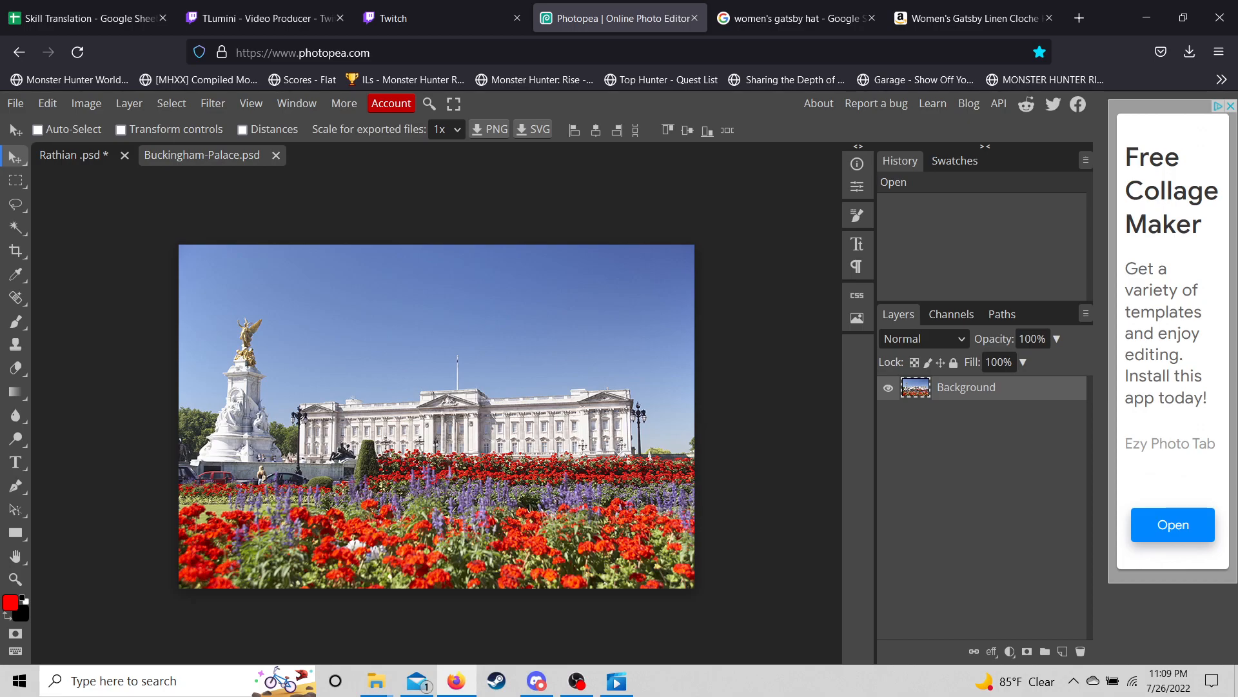
left_click(275, 155)
left_click(971, 18)
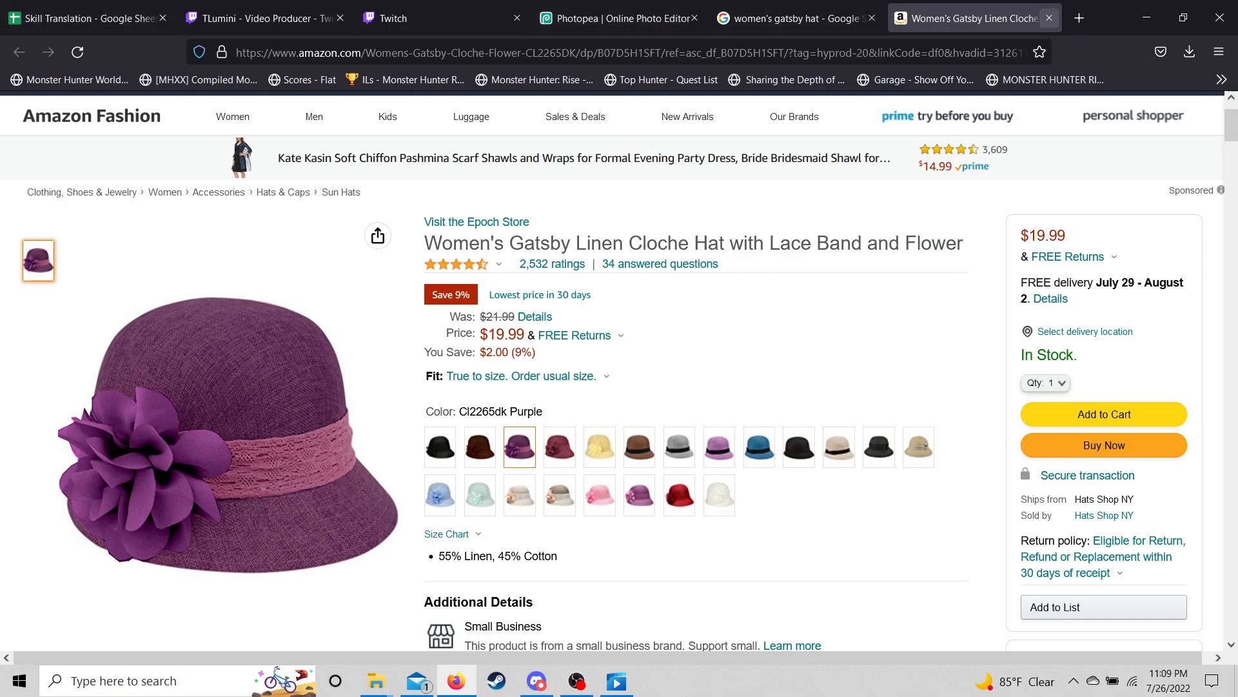
left_click(1049, 18)
scroll(622, 348, "down", 7)
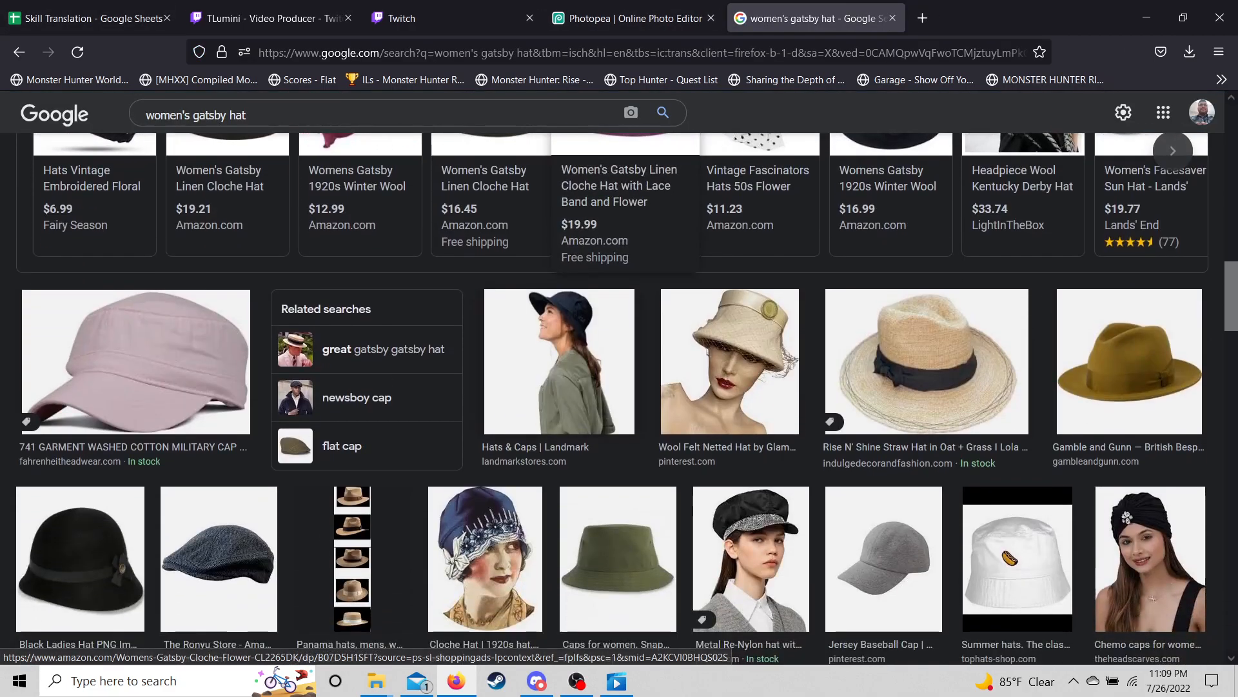
scroll(622, 290, "down", 10)
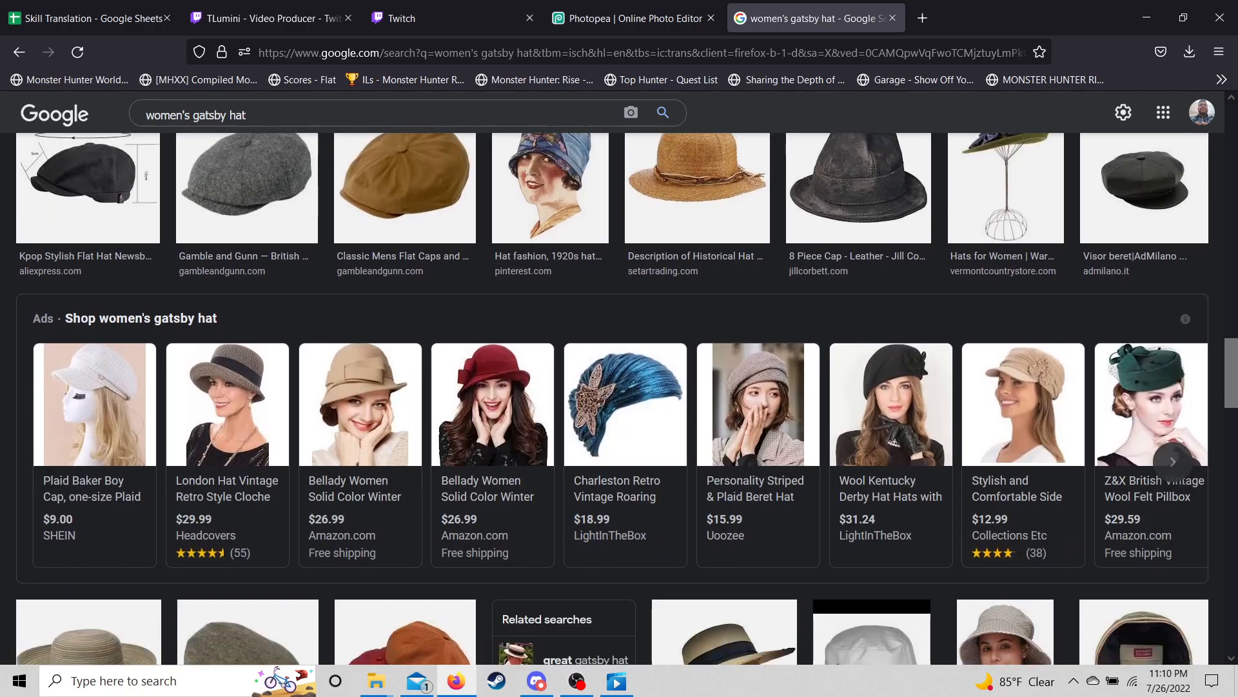
scroll(622, 290, "down", 4)
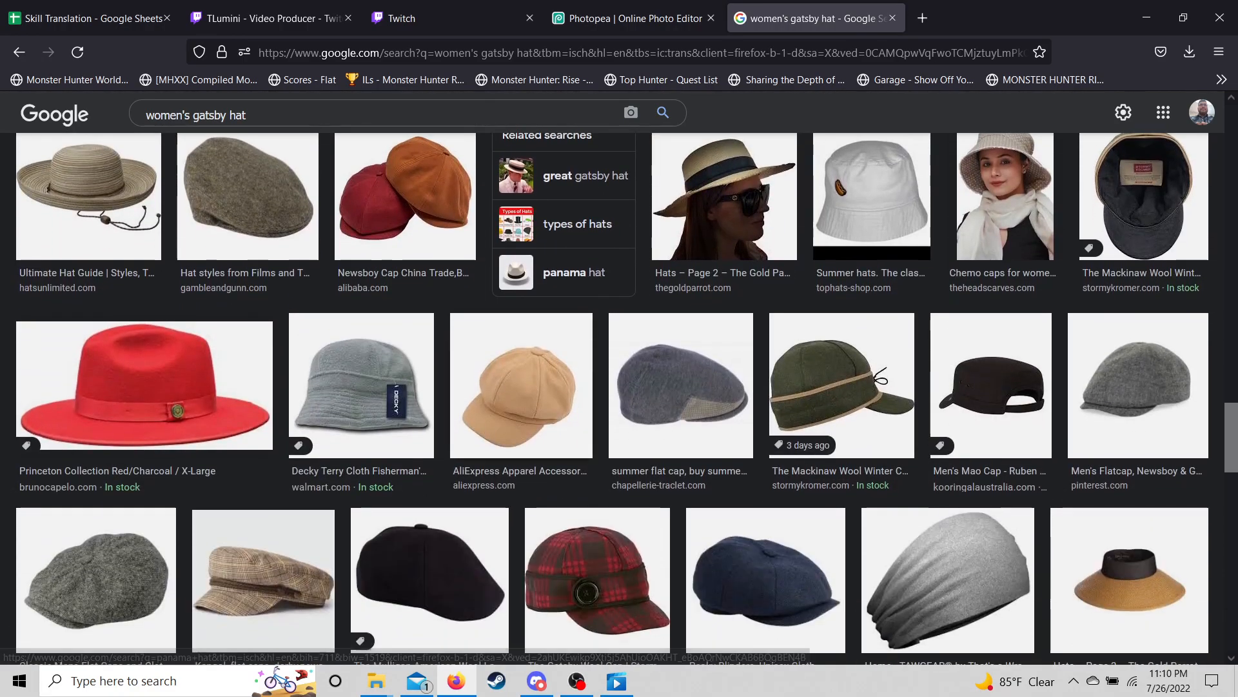
scroll(622, 400, "down", 15)
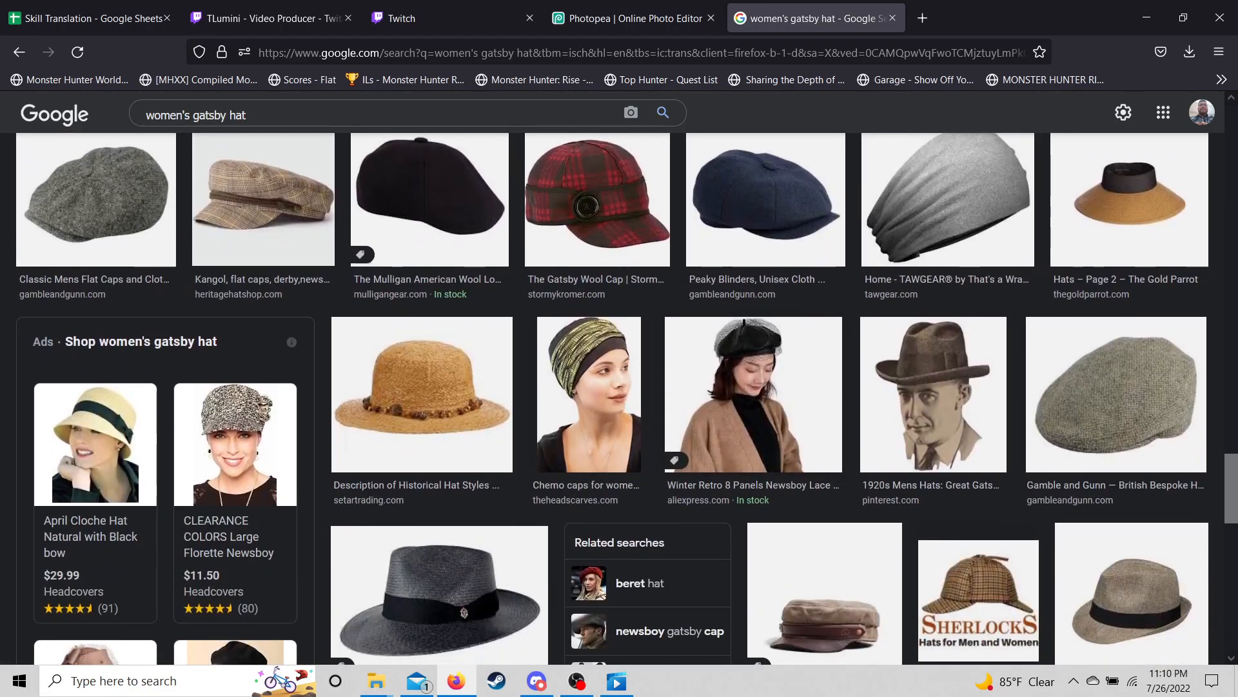
scroll(622, 400, "down", 10)
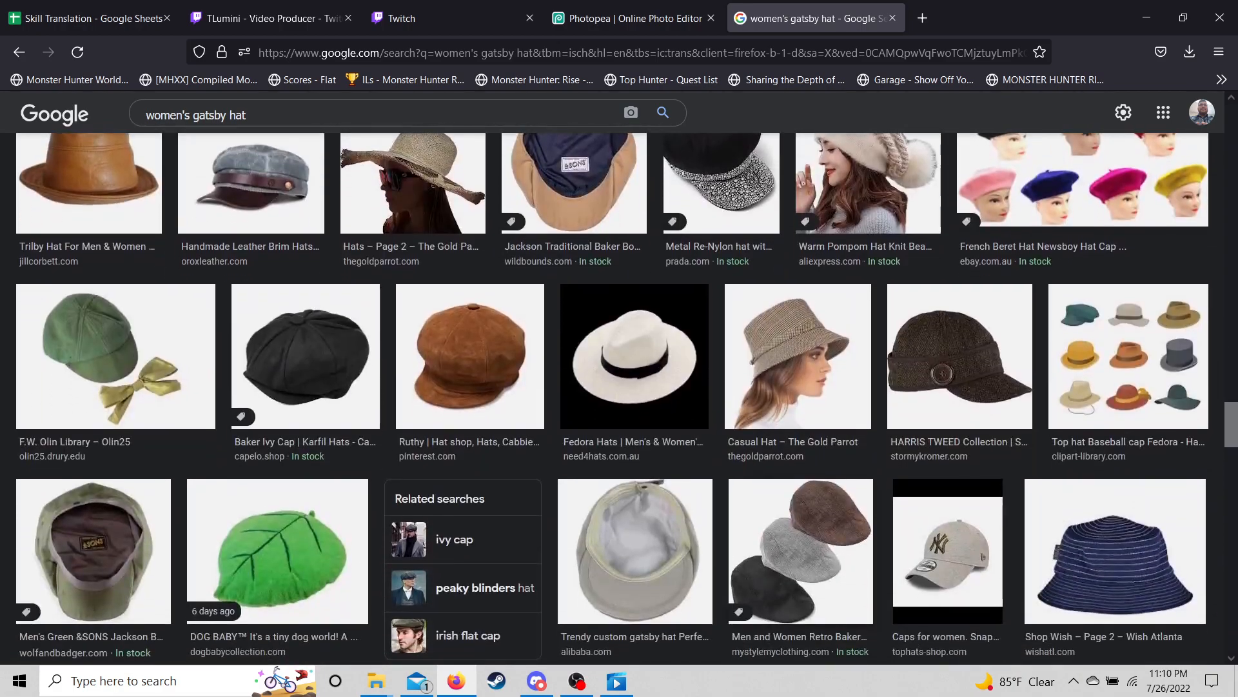
scroll(802, 510, "down", 6)
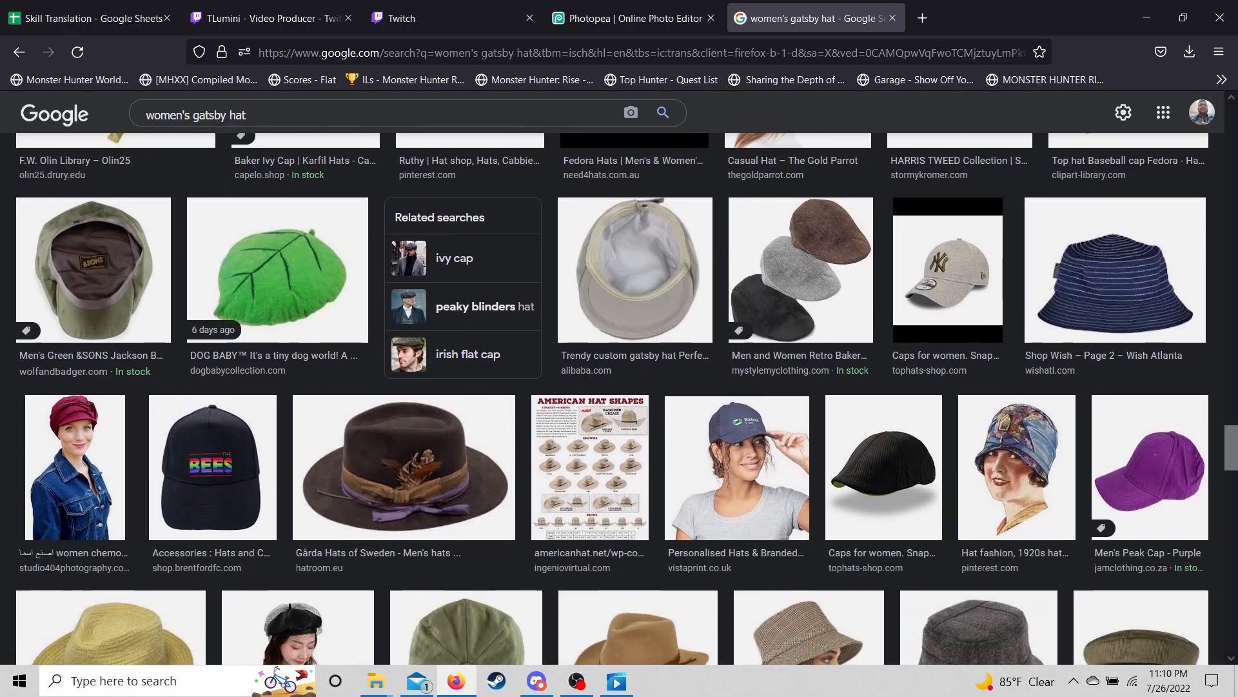
scroll(802, 506, "down", 4)
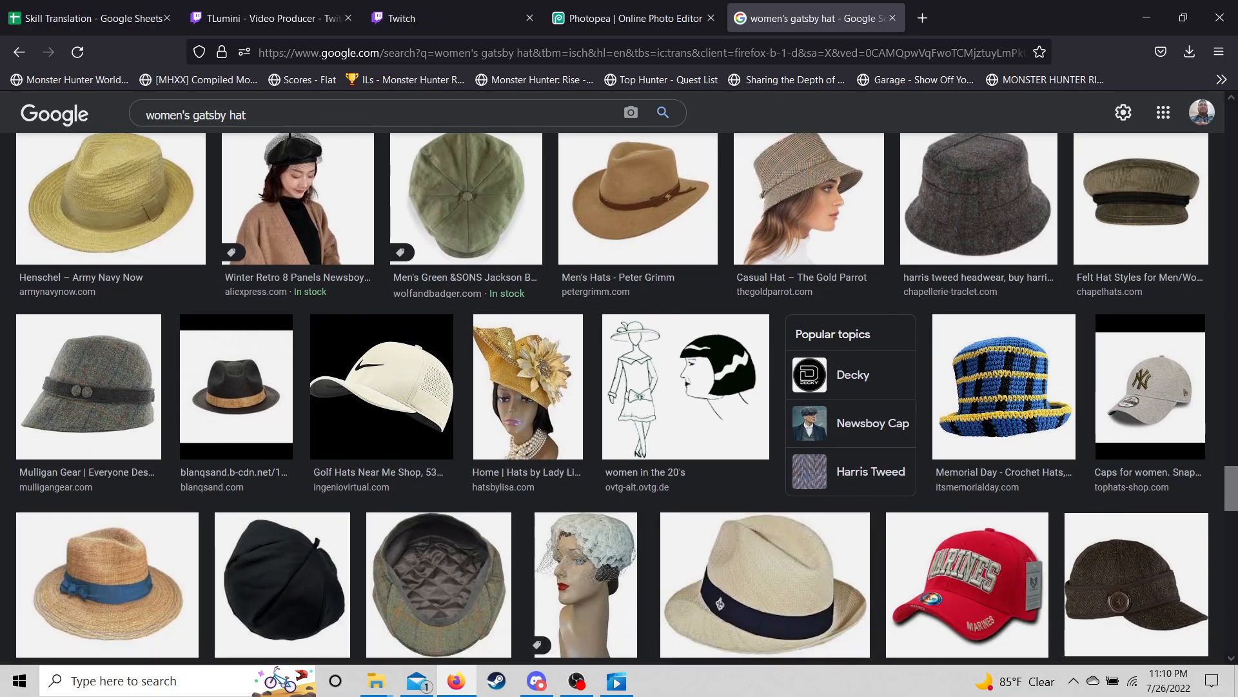
scroll(619, 399, "up", 20)
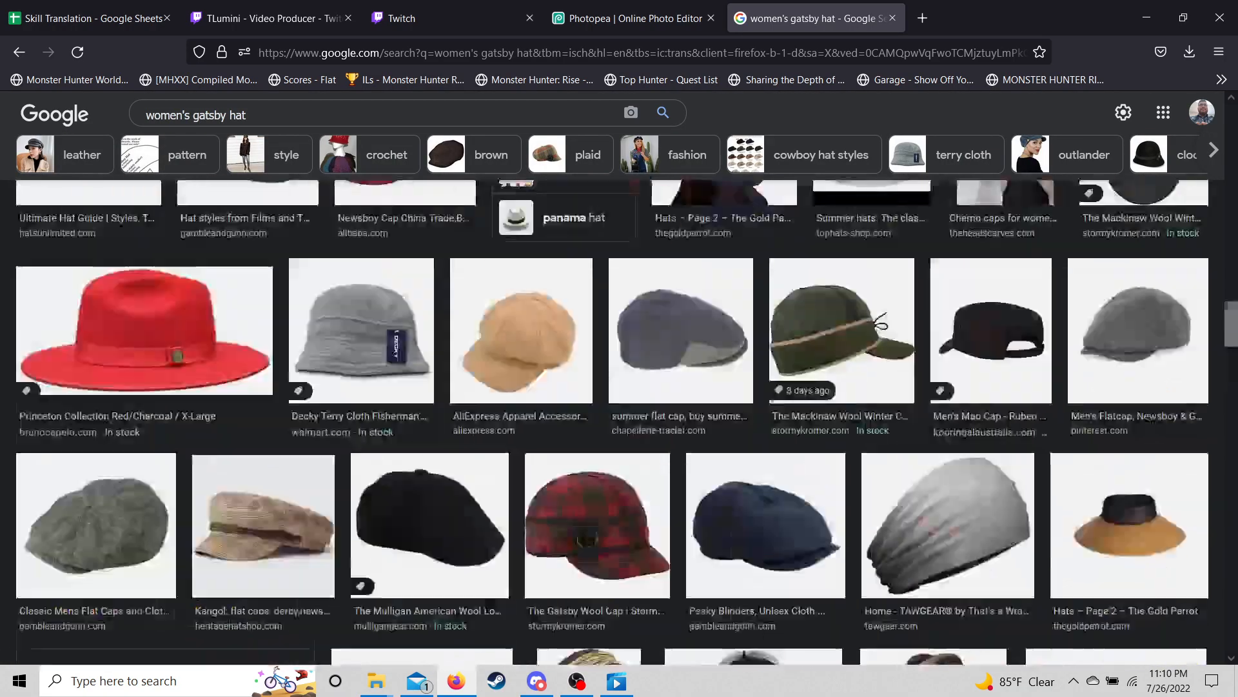
scroll(493, 399, "up", 6)
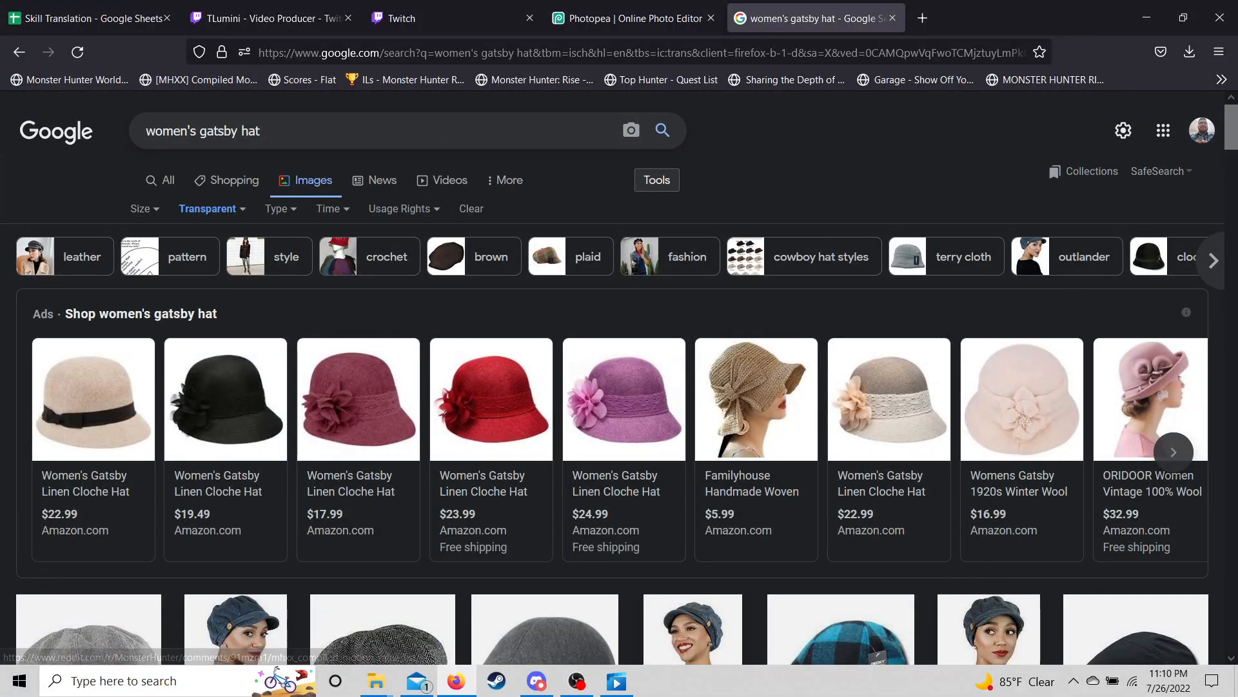
- Search Google Images for '1940's women's hats' and scroll the results
triple_click(203, 131)
key("BackSpace")
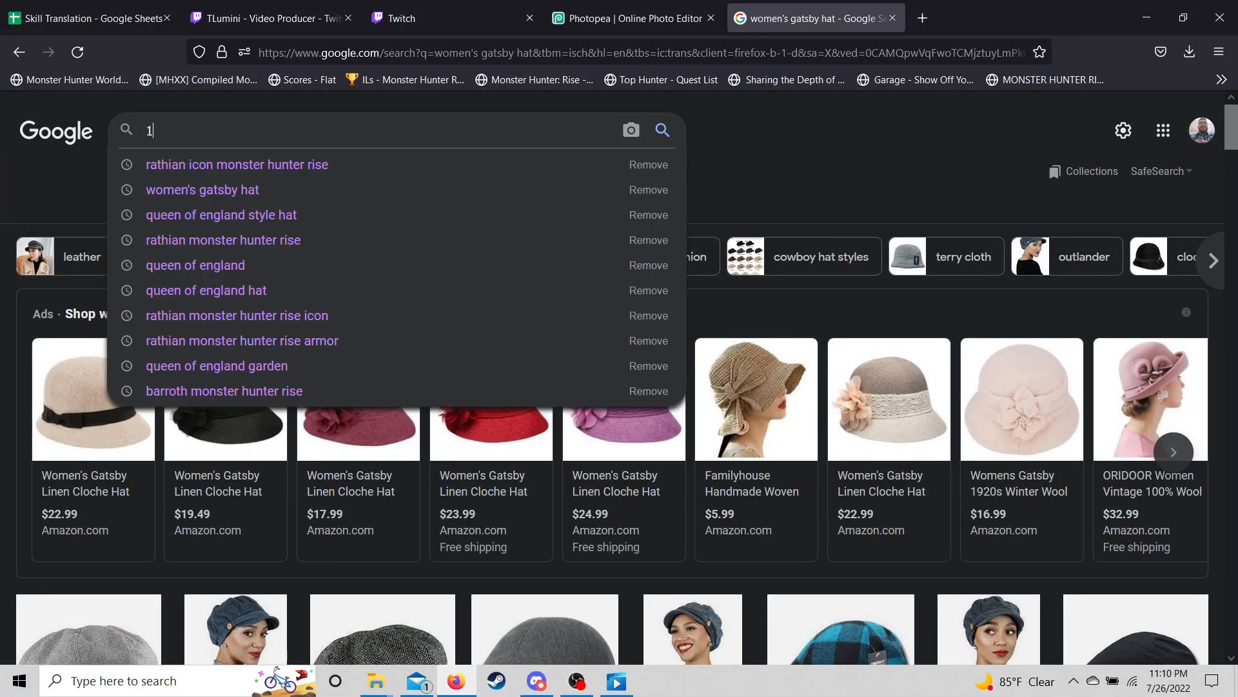
type("194")
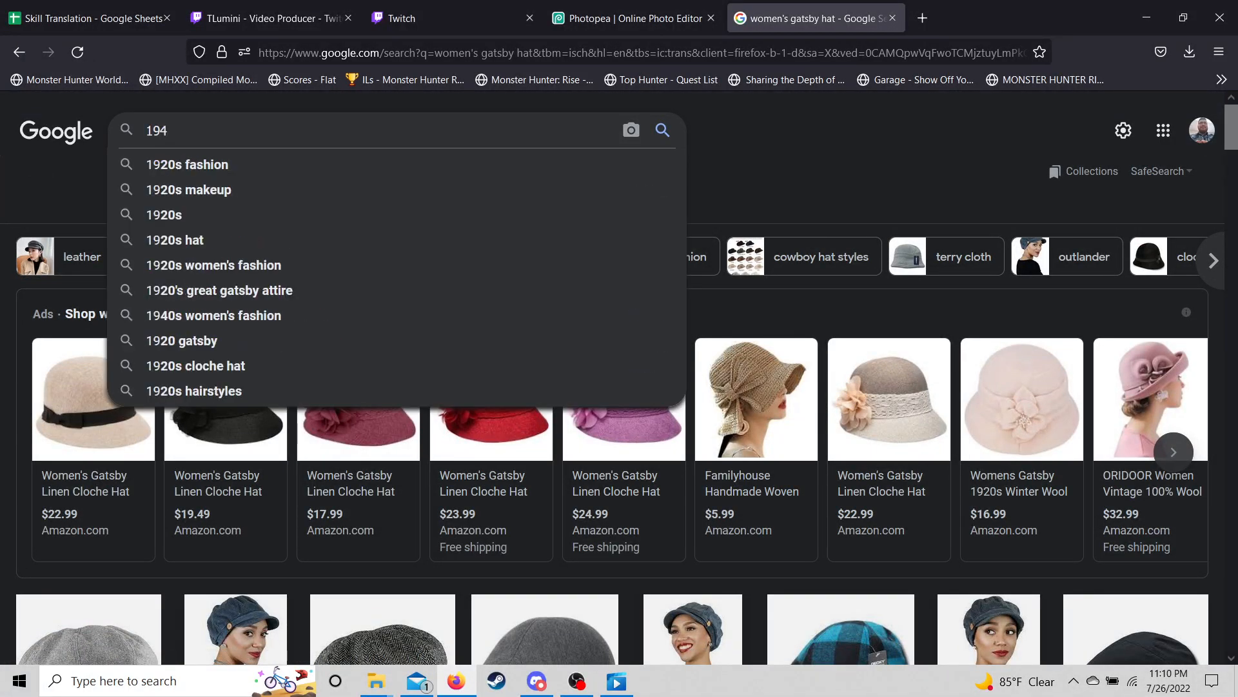
type("0's women's hats")
key("Return")
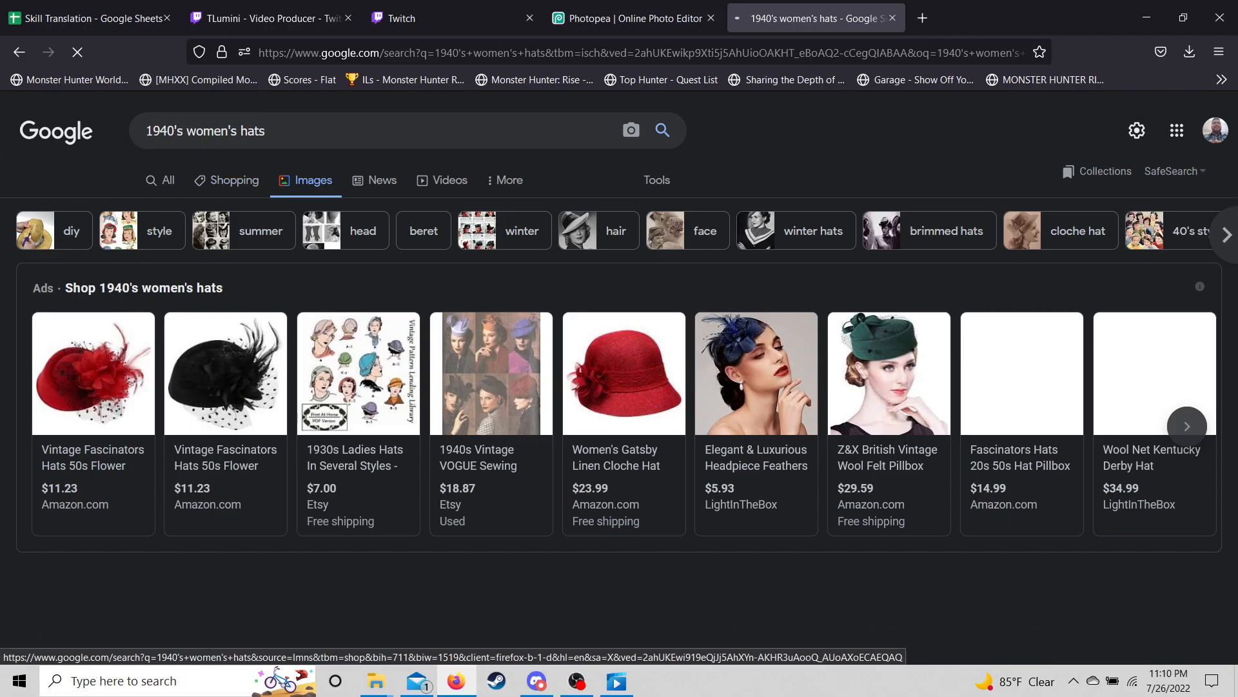
scroll(620, 387, "down", 3)
scroll(619, 387, "down", 1)
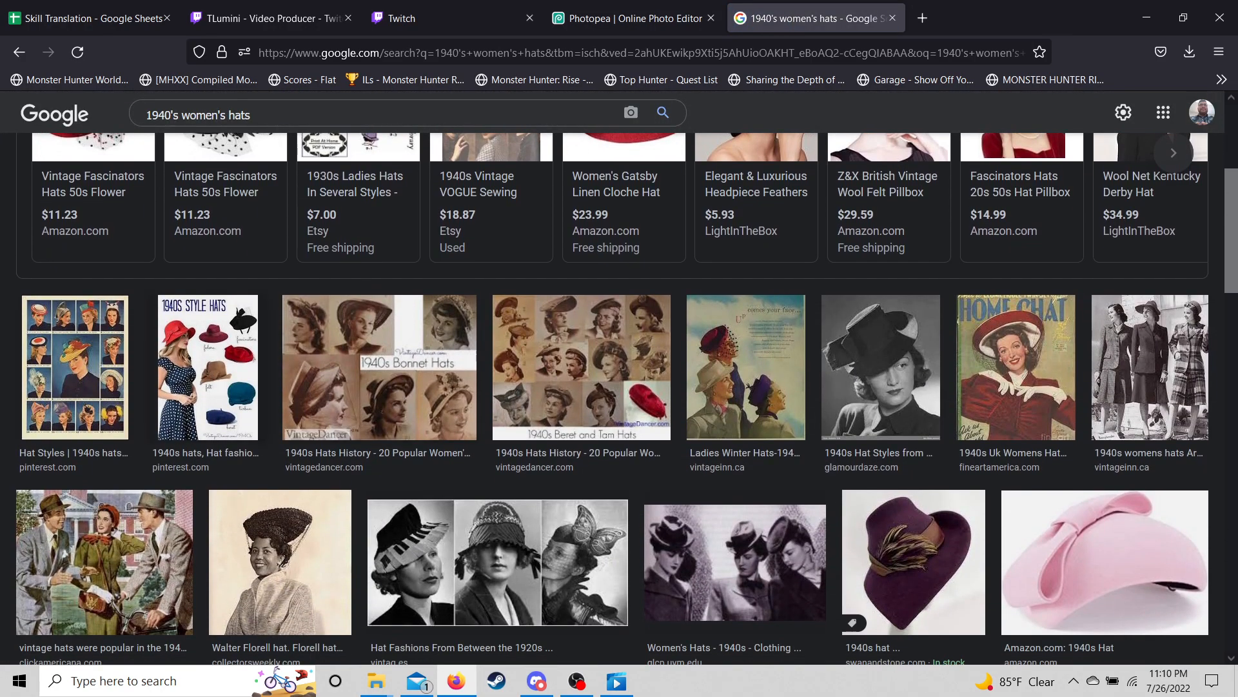
- Copy the link of the 1940s Style Hats picture and return to Photopea
left_click(208, 367)
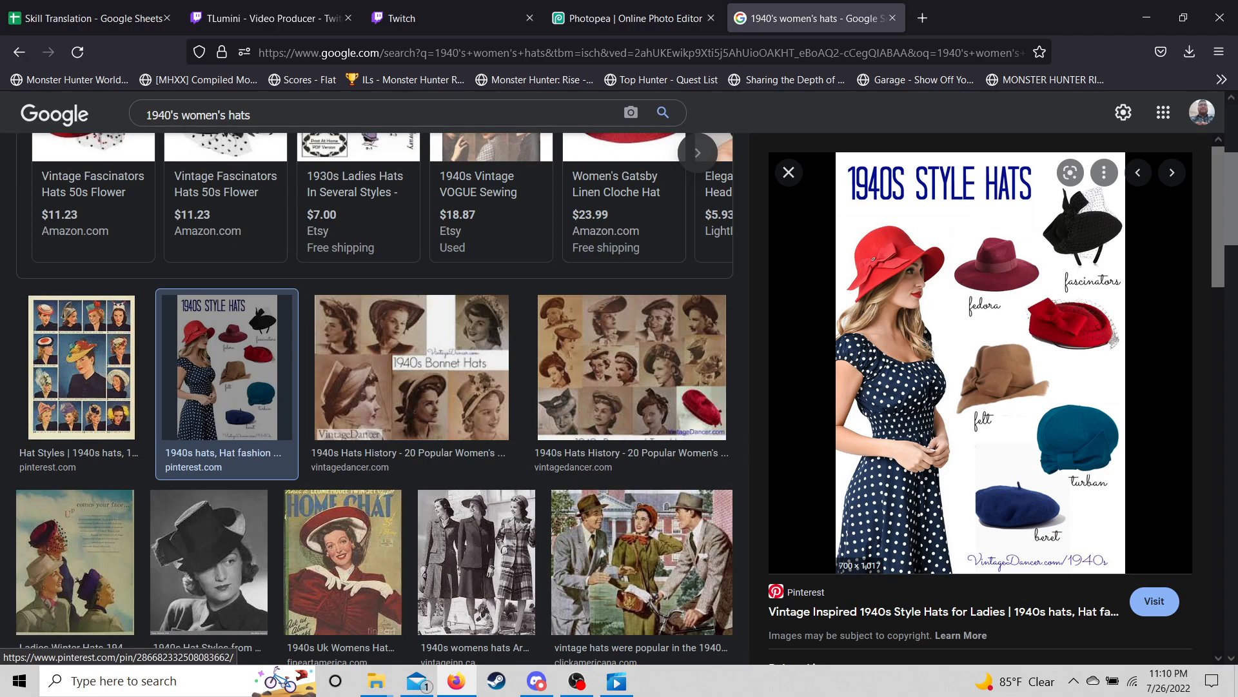
right_click(1051, 300)
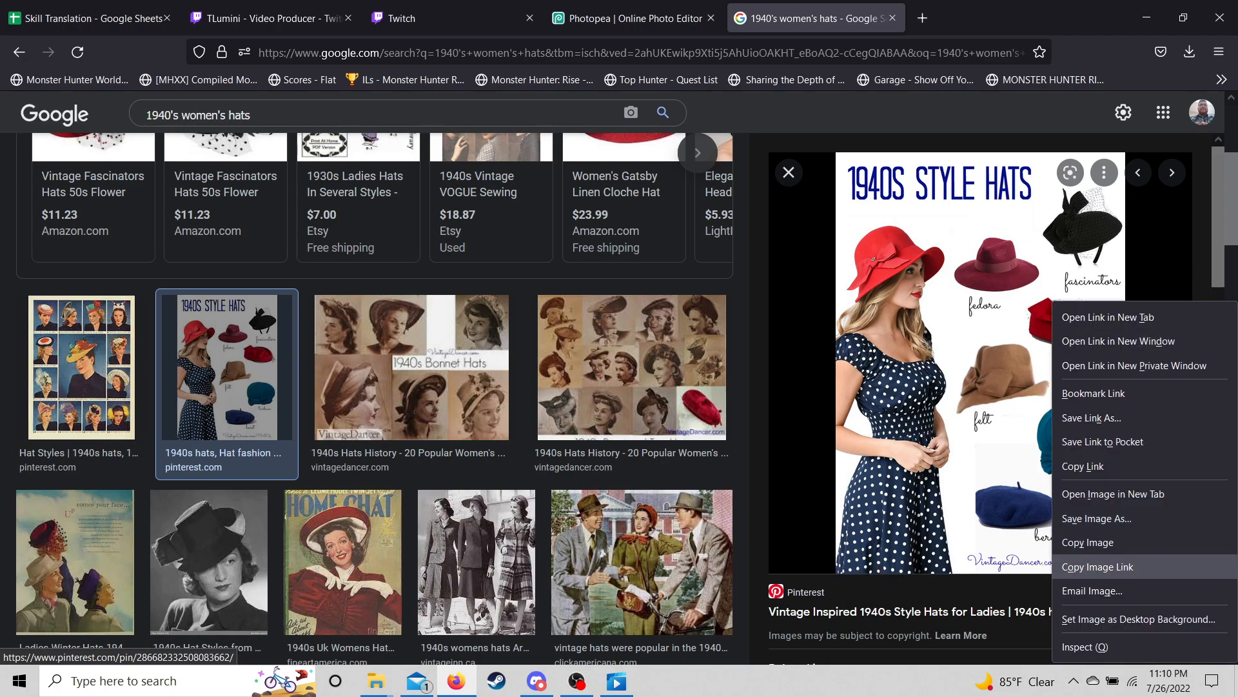
left_click(1098, 566)
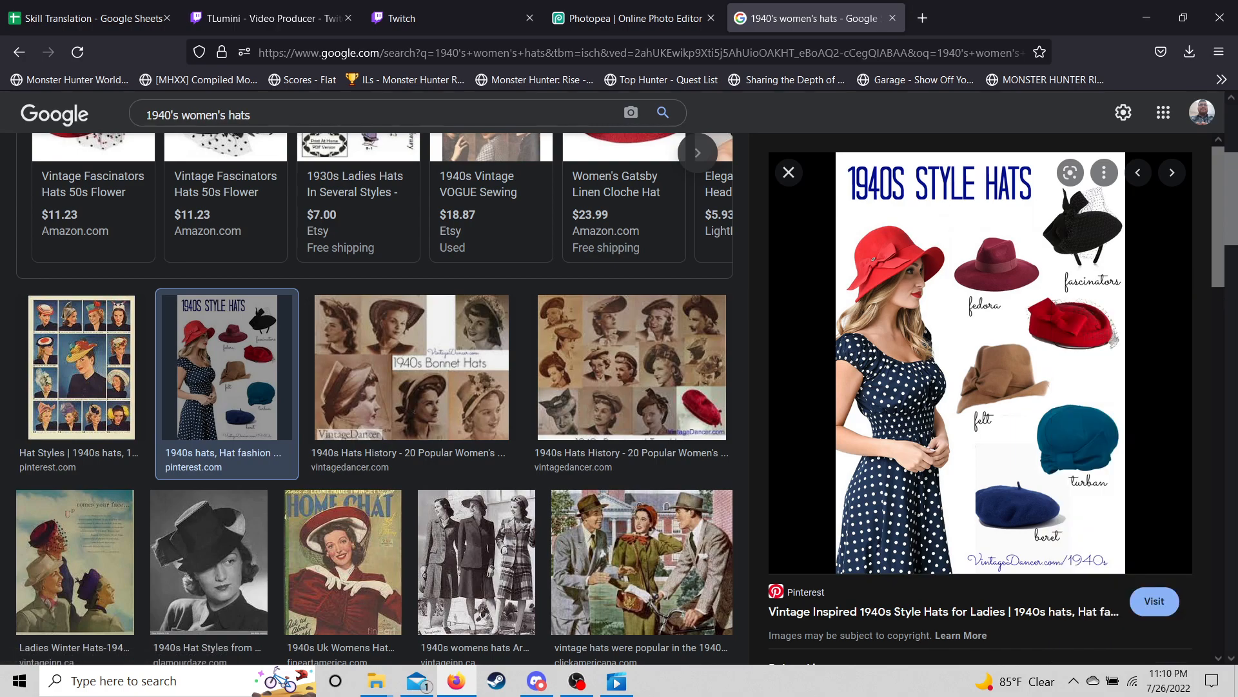
left_click(635, 18)
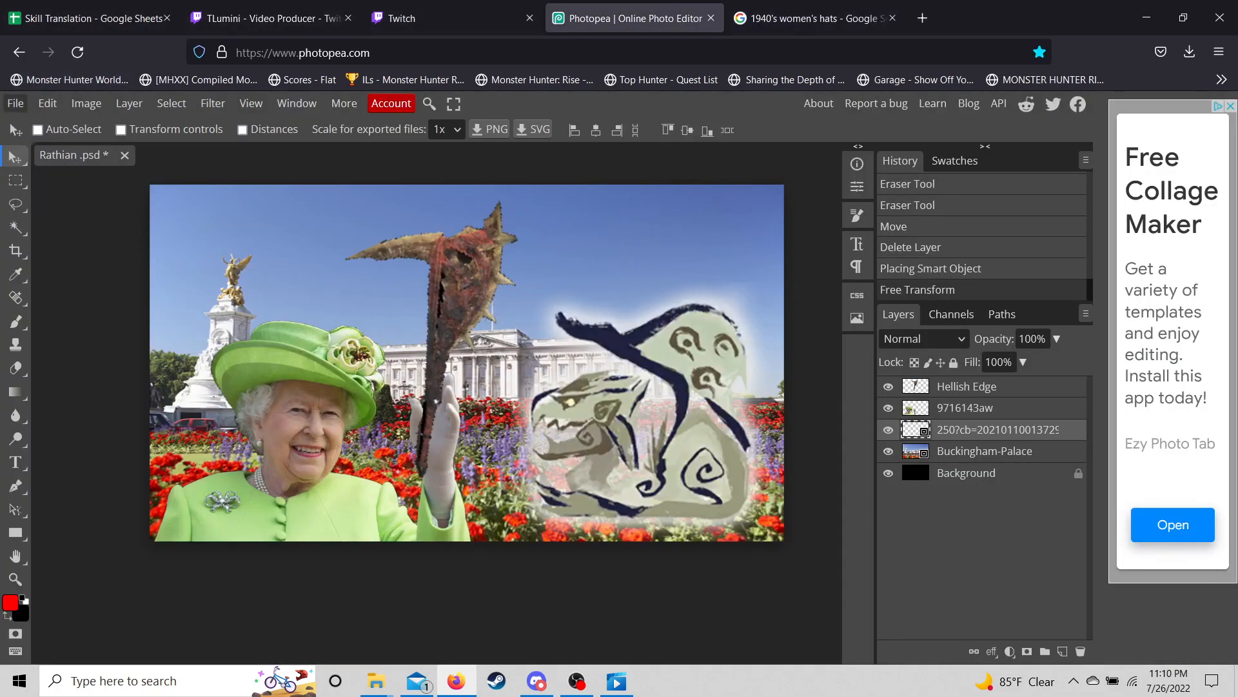
- Open the copied 1940s Style Hats link from URL into the Rathian thumbnail
left_click(15, 104)
mouse_move(64, 201)
left_click(204, 226)
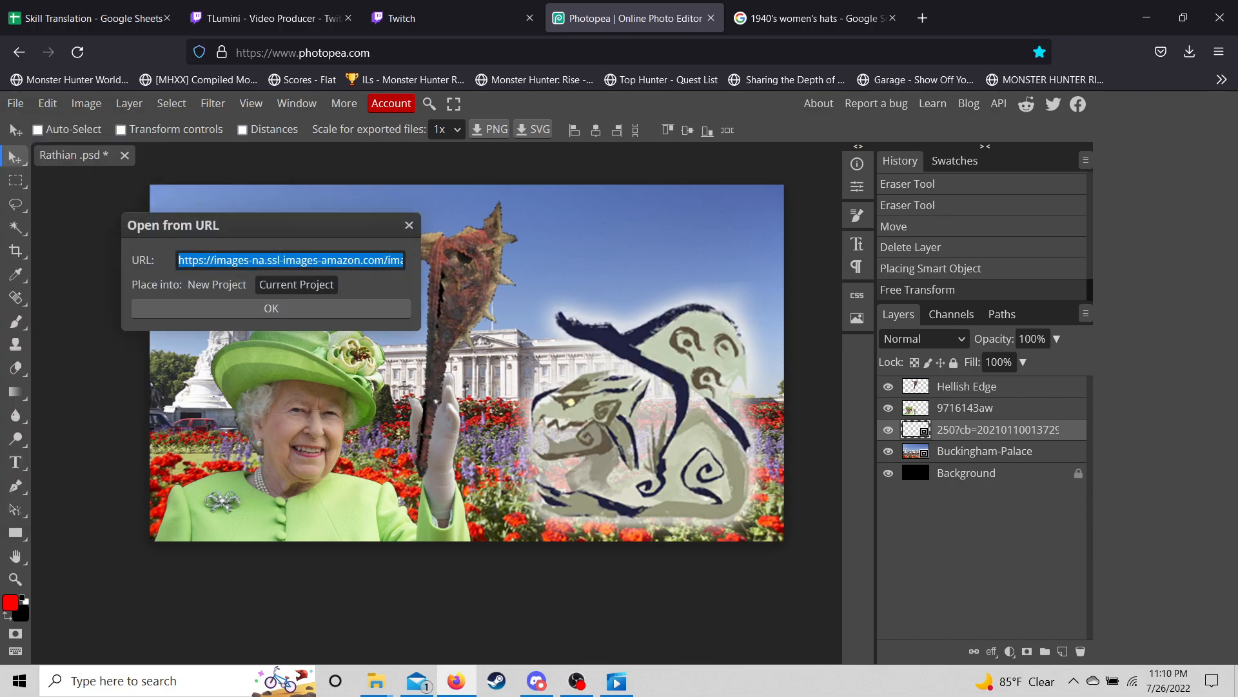
key("ctrl+v")
key("Return")
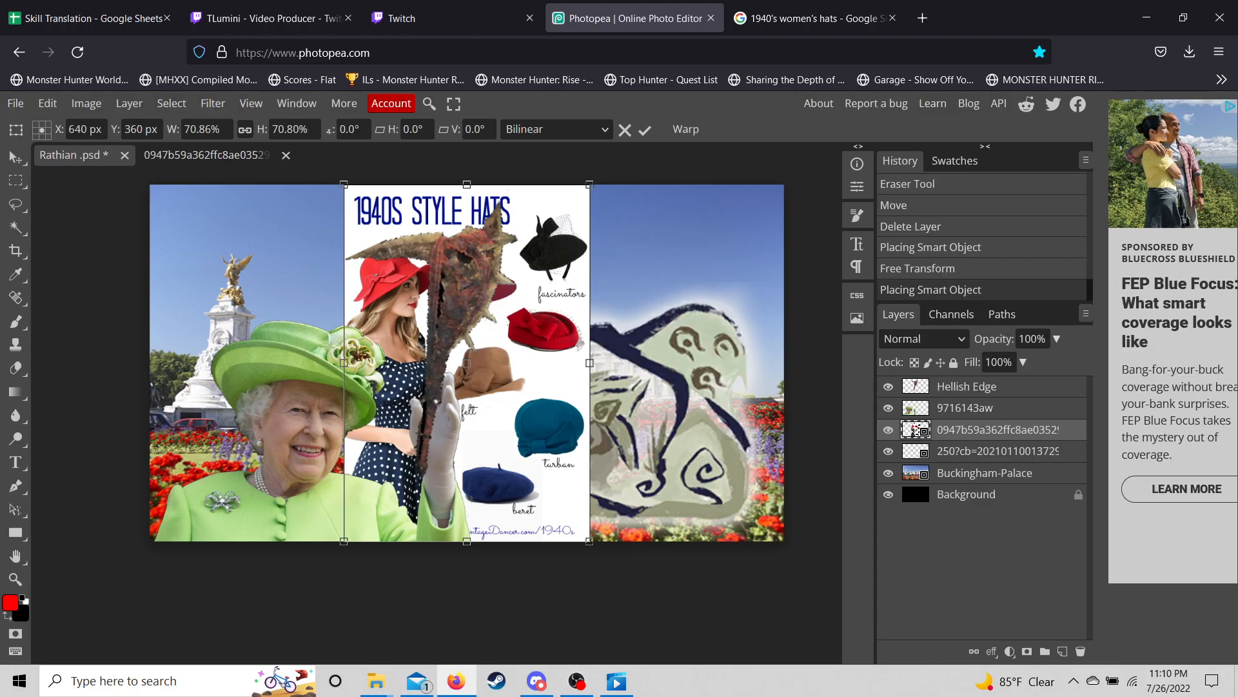
- Move the hats layer to the top and Magic Wand its white background
left_click_drag(916, 429, 916, 387)
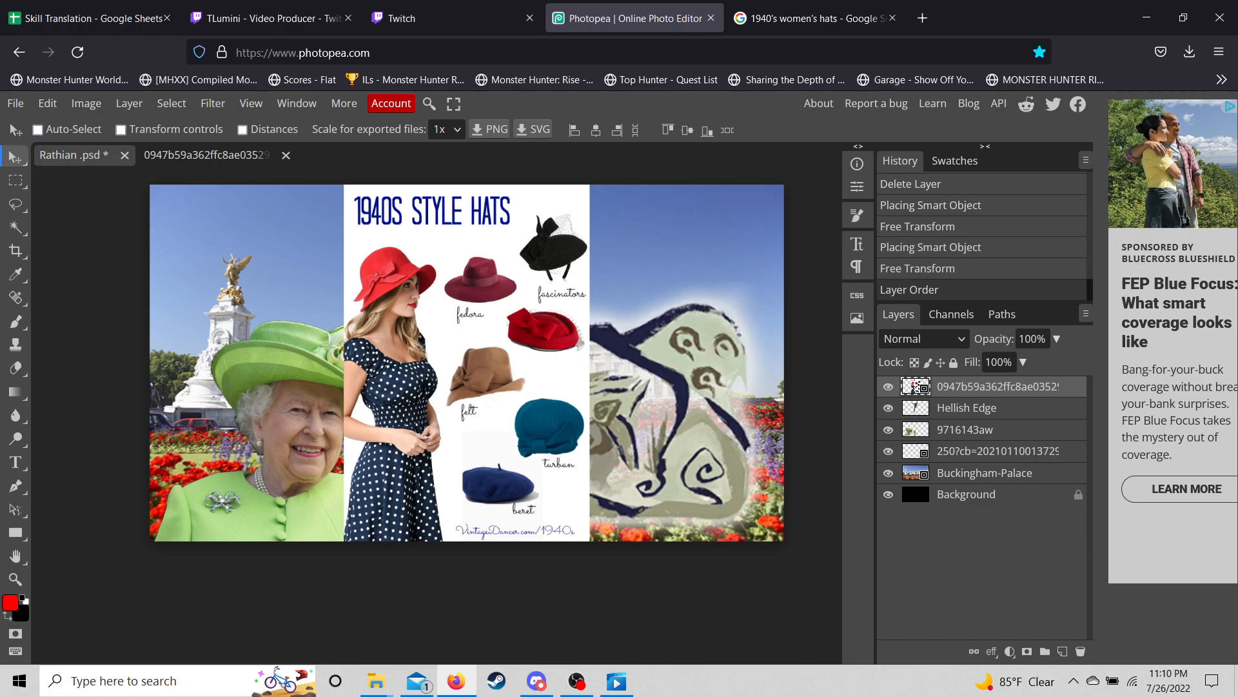
key("w")
left_click(479, 332)
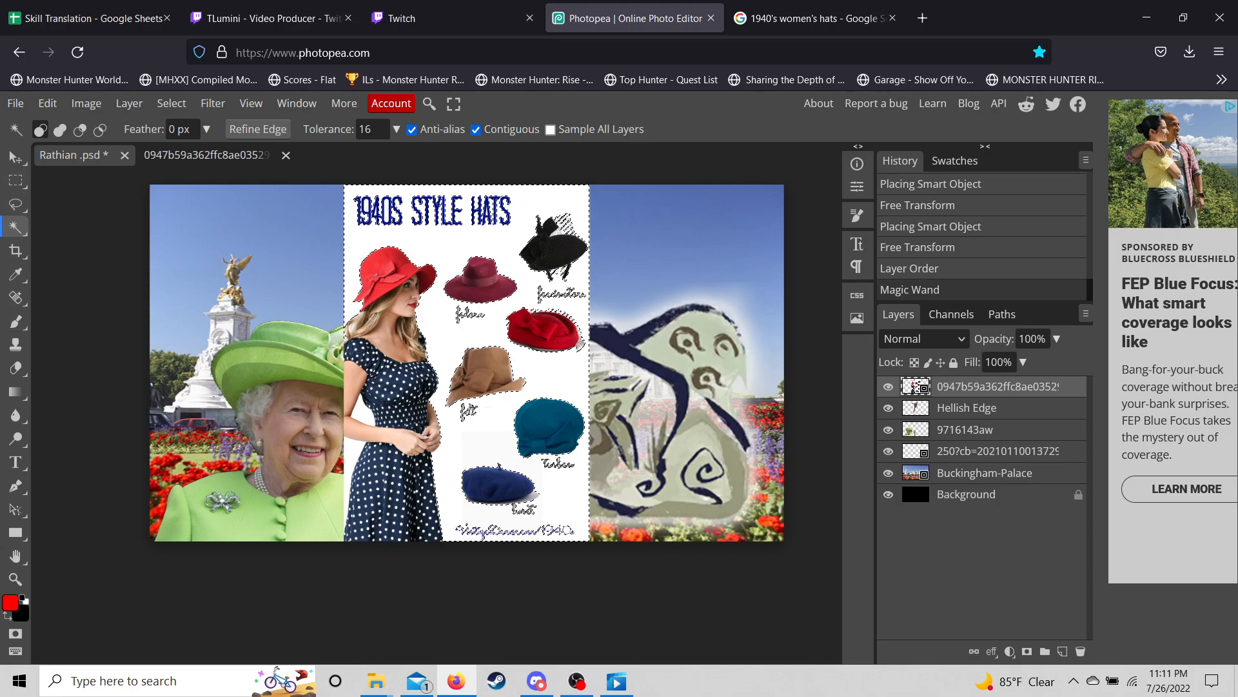
- Rasterize the hats layer and erase its white background with a 126 px eraser
left_click(16, 368)
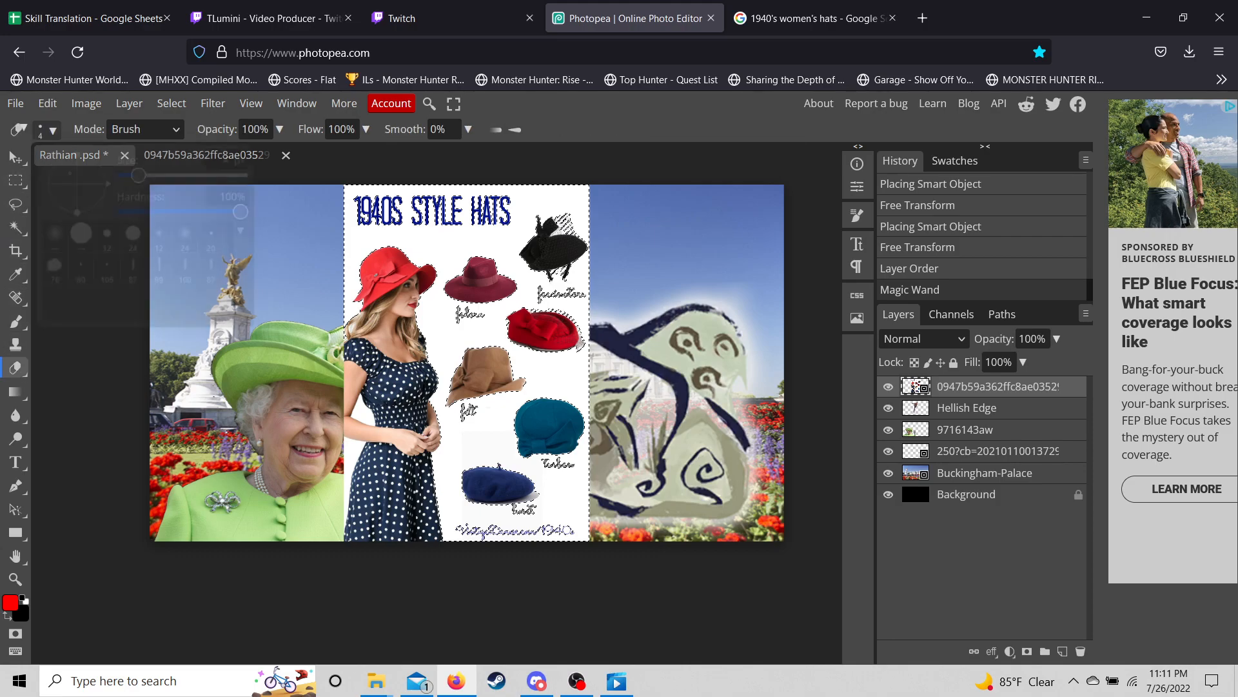
left_click(47, 129)
left_click_drag(175, 172, 184, 172)
left_click(323, 211)
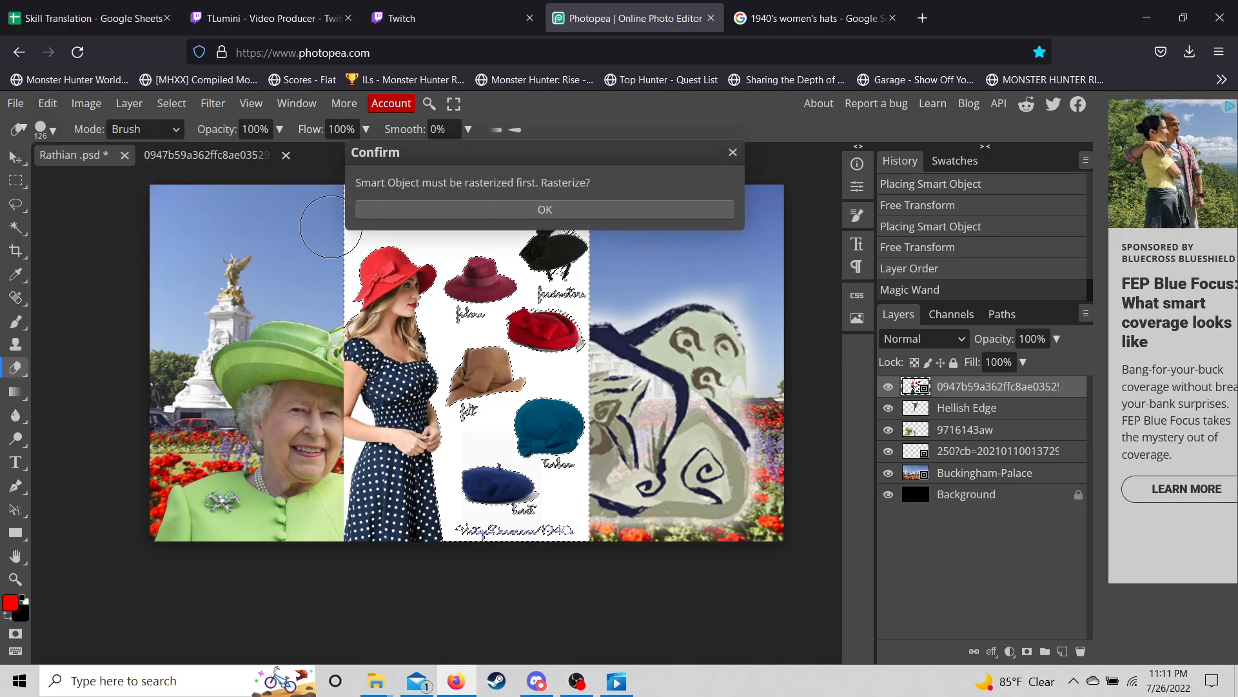
key("Return")
mouse_move(649, 223)
left_mouse_down()
mouse_move(237, 238)
mouse_move(437, 184)
mouse_move(417, 224)
mouse_move(327, 273)
mouse_move(659, 246)
mouse_move(446, 259)
mouse_move(335, 287)
mouse_move(662, 305)
mouse_move(449, 319)
mouse_move(350, 339)
mouse_move(667, 331)
mouse_move(455, 374)
mouse_move(682, 394)
mouse_move(383, 404)
mouse_move(691, 434)
mouse_move(236, 460)
mouse_move(426, 436)
mouse_move(600, 505)
mouse_move(192, 481)
mouse_move(509, 463)
mouse_move(636, 504)
mouse_move(552, 499)
mouse_move(630, 517)
mouse_move(389, 535)
mouse_move(310, 506)
left_mouse_up()
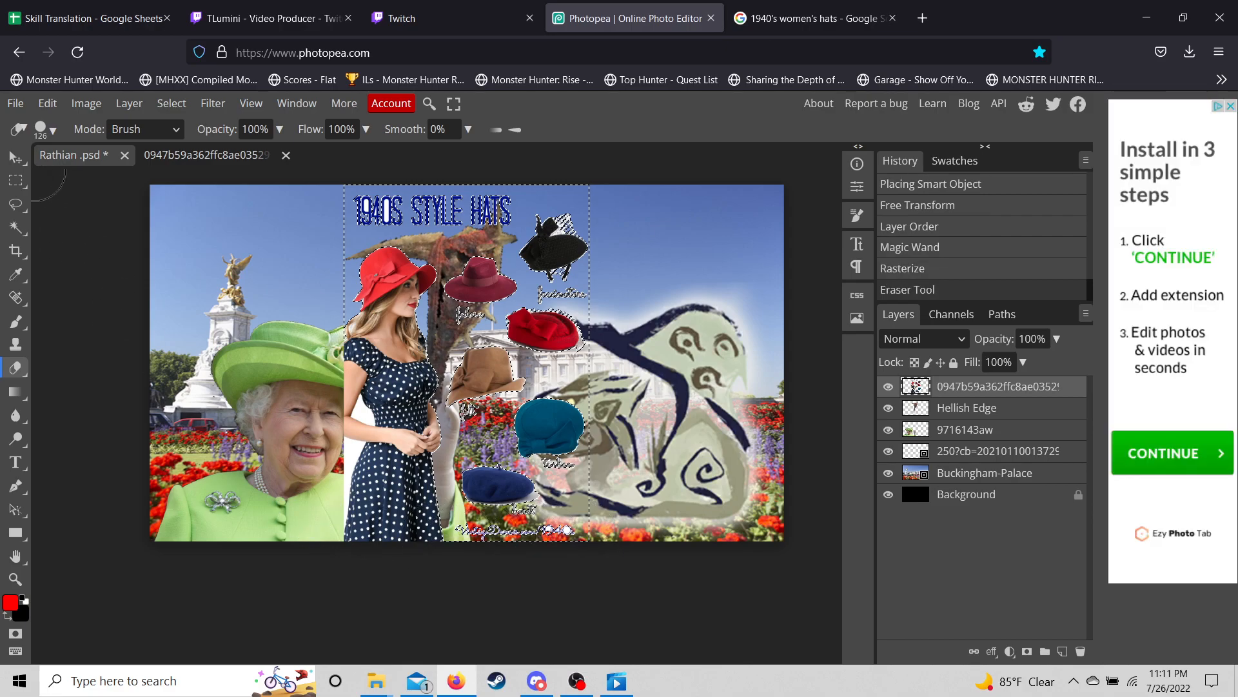
- Deselect and erase every hat except the red beret
left_click(15, 227)
key("ctrl+d")
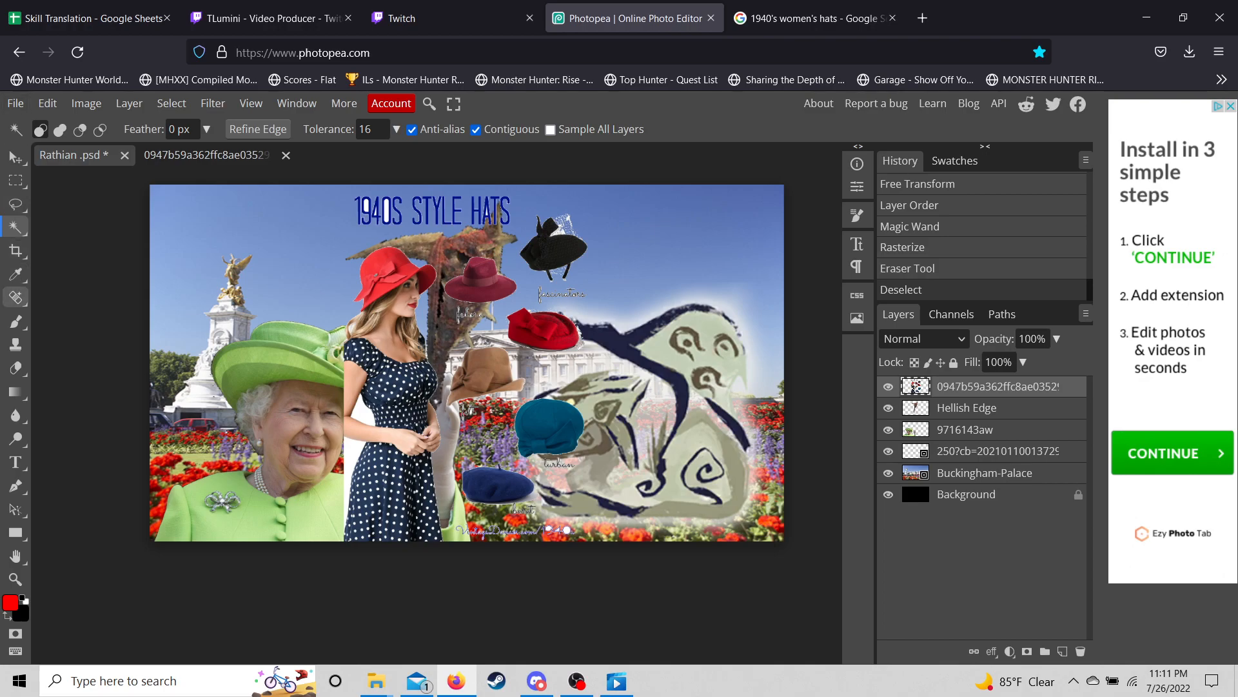
left_click(15, 368)
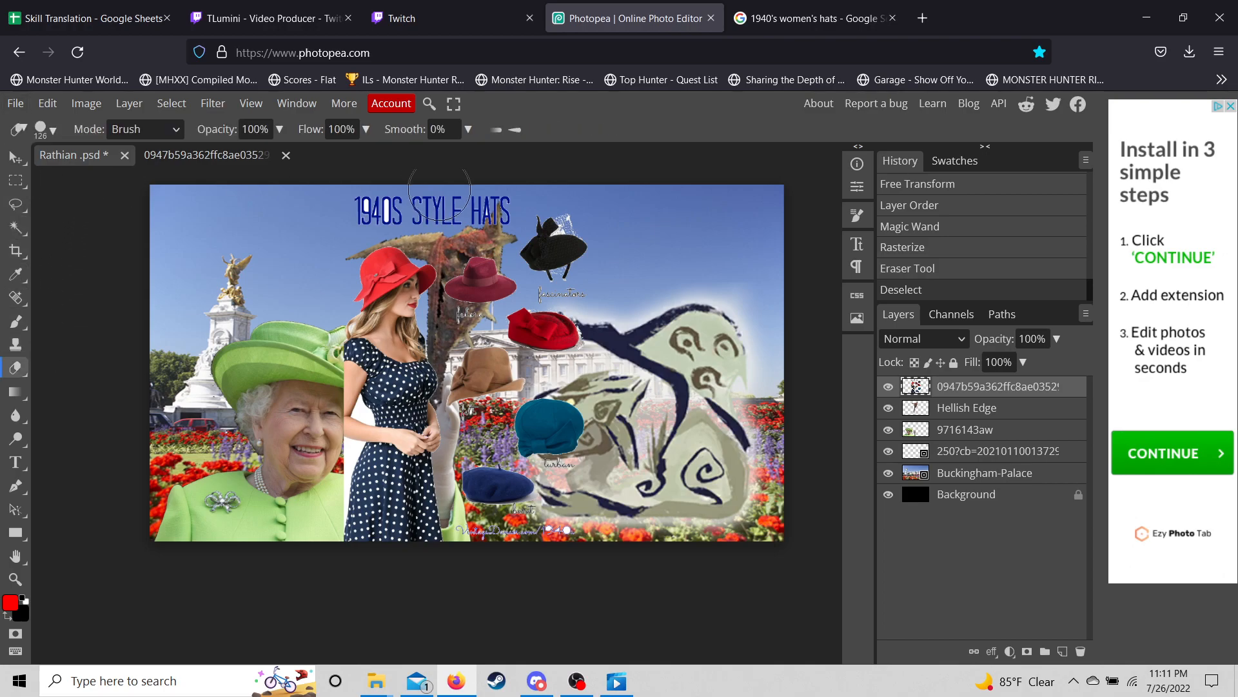
mouse_move(336, 236)
left_mouse_down()
mouse_move(354, 558)
mouse_move(379, 538)
mouse_move(401, 399)
mouse_move(401, 181)
mouse_move(388, 207)
mouse_move(408, 351)
mouse_move(477, 557)
mouse_move(524, 573)
mouse_move(457, 524)
mouse_move(368, 504)
mouse_move(441, 465)
mouse_move(662, 476)
mouse_move(394, 461)
mouse_move(517, 436)
mouse_move(594, 439)
mouse_move(604, 405)
mouse_move(500, 406)
mouse_move(462, 390)
mouse_move(456, 377)
mouse_move(472, 369)
mouse_move(505, 382)
mouse_move(450, 346)
mouse_move(434, 272)
mouse_move(441, 217)
mouse_move(529, 203)
mouse_move(566, 212)
mouse_move(597, 276)
mouse_move(547, 272)
mouse_move(543, 253)
mouse_move(472, 272)
mouse_move(495, 269)
mouse_move(440, 359)
left_mouse_up()
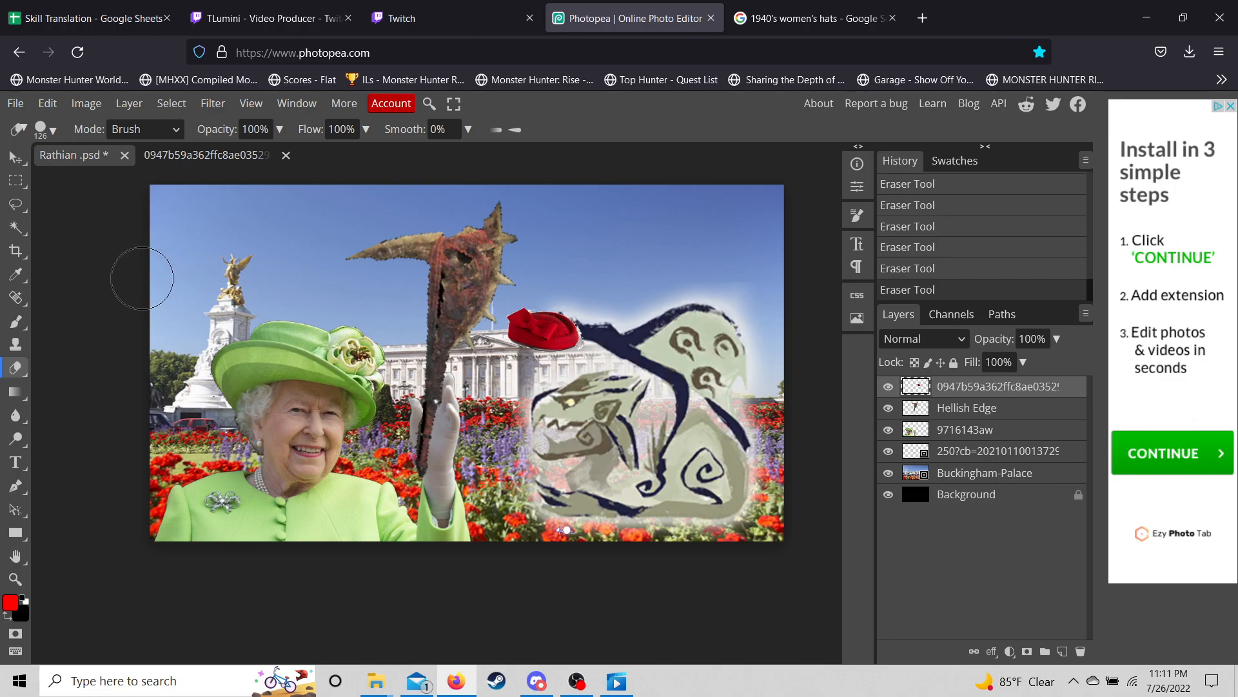
- Free Transform the beret up and to the right, then erase a leftover bit
left_click(15, 156)
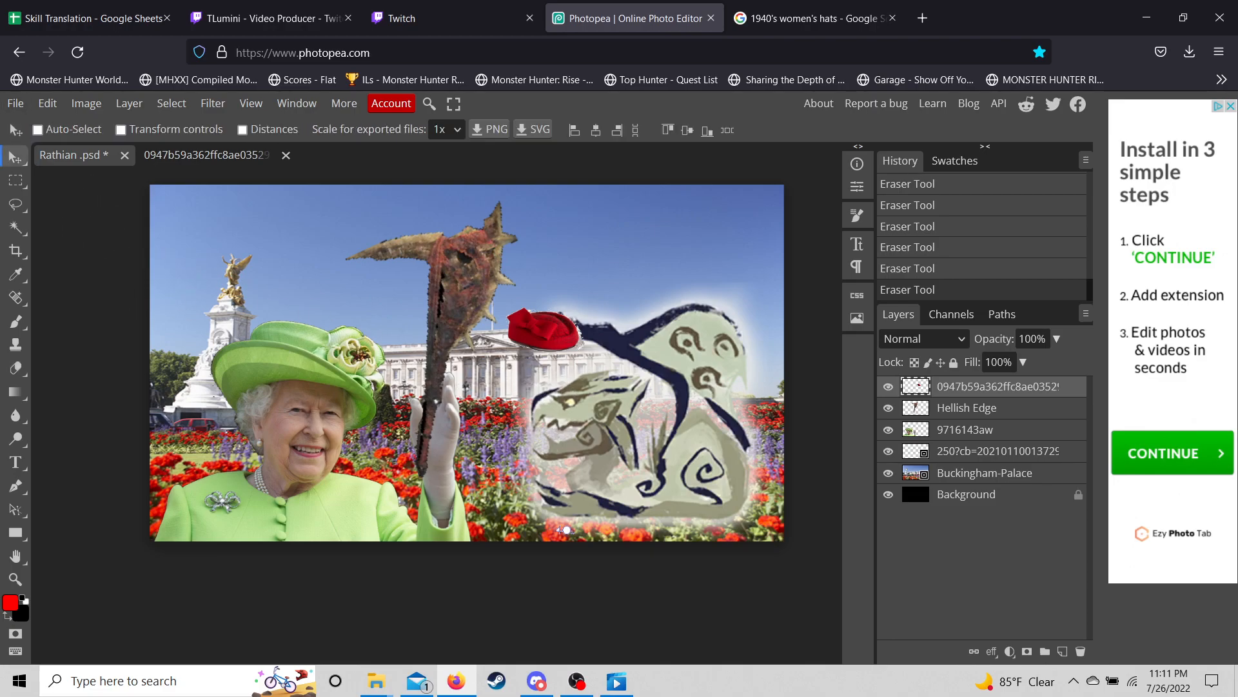
left_click(47, 104)
left_click(84, 470)
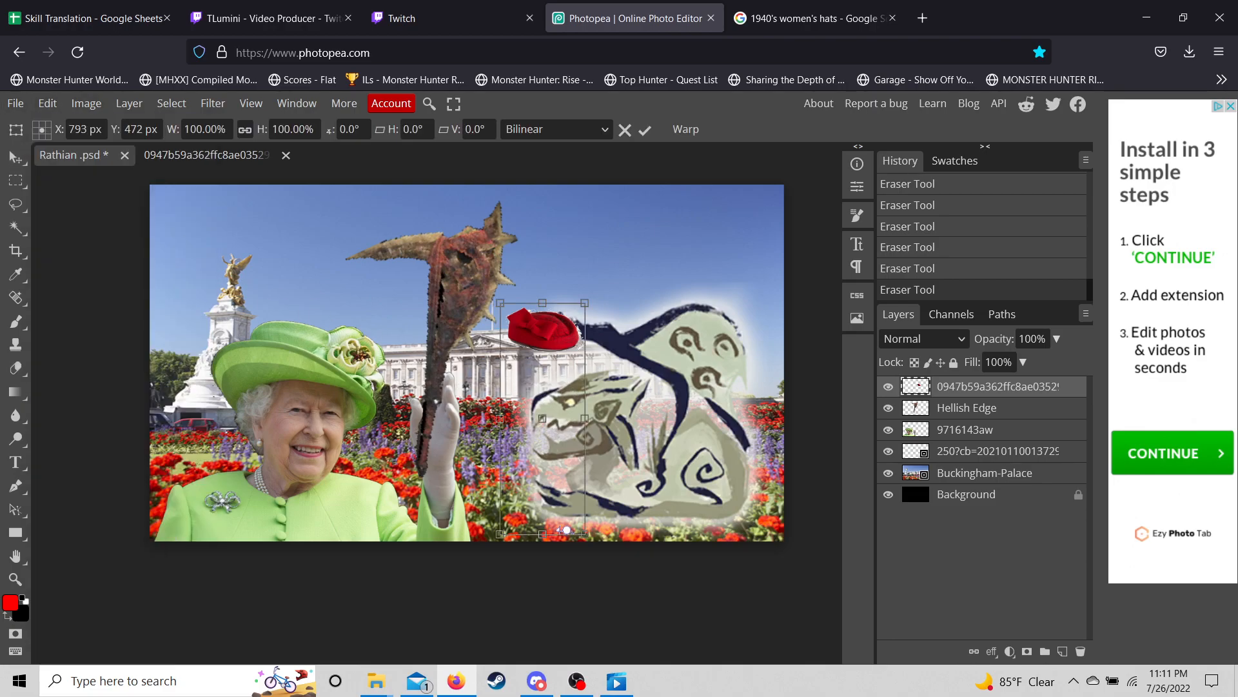
left_click_drag(543, 329, 565, 256)
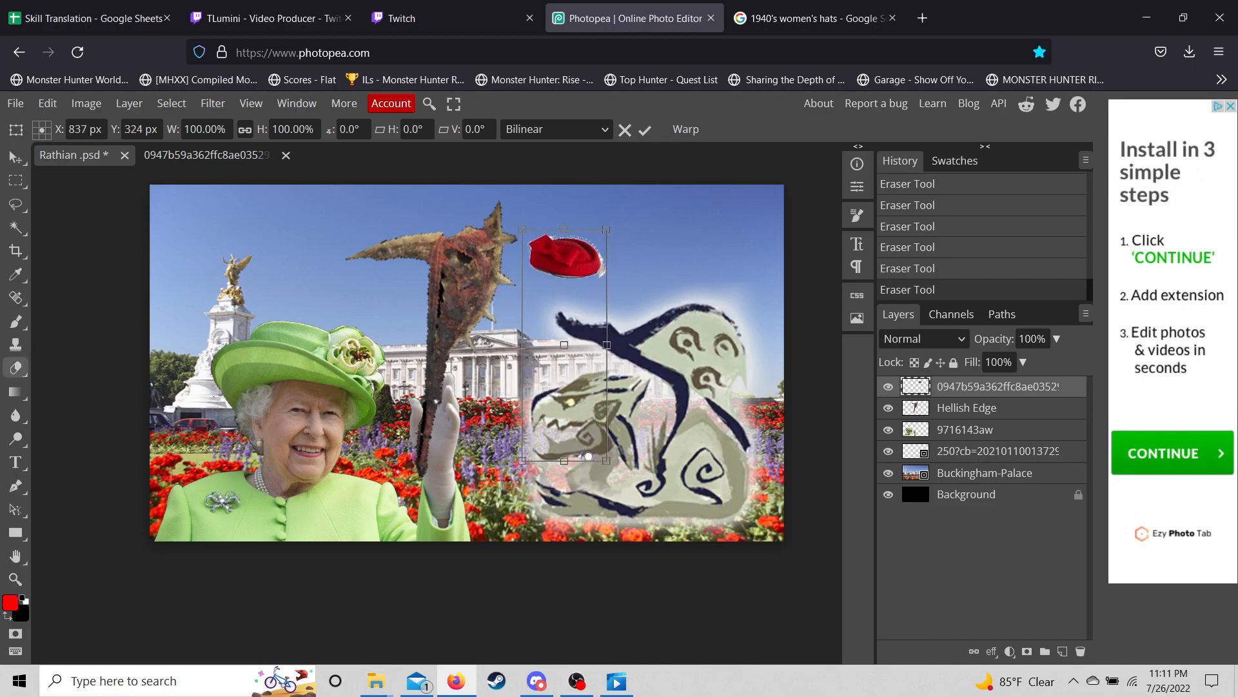
left_click(15, 368)
left_click(520, 466)
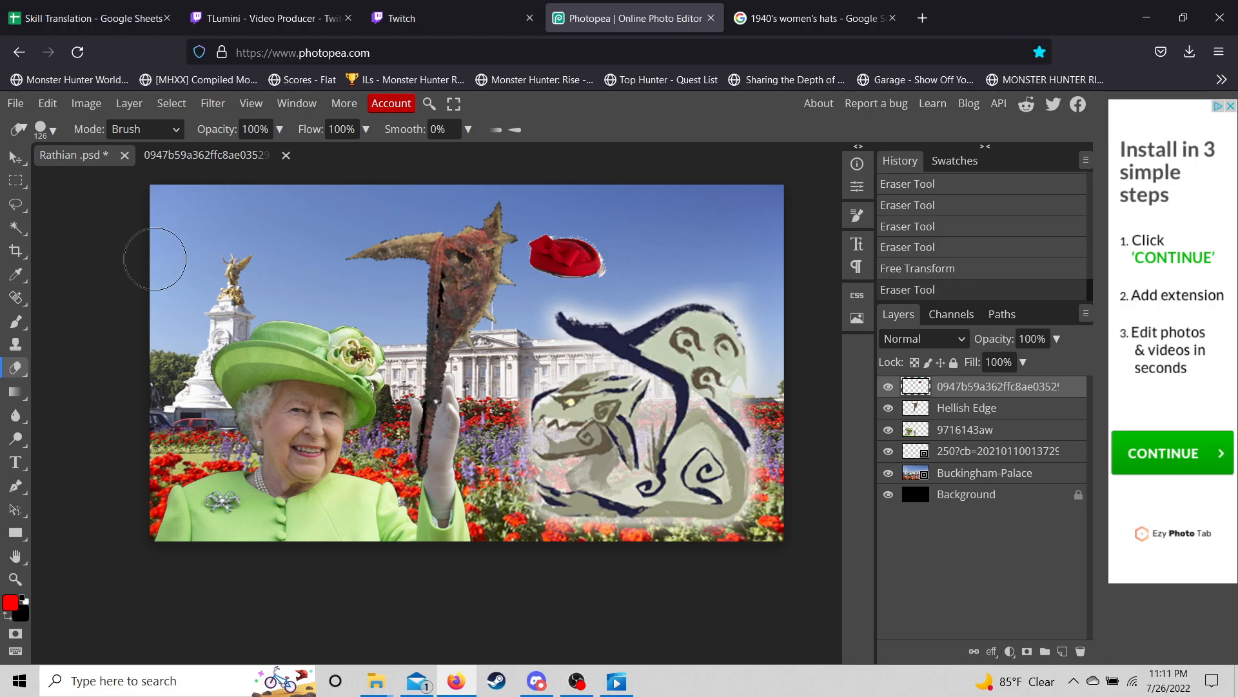
- Transform the beret onto the Rathian's head, rotate it about 25°, and commit
left_click(15, 157)
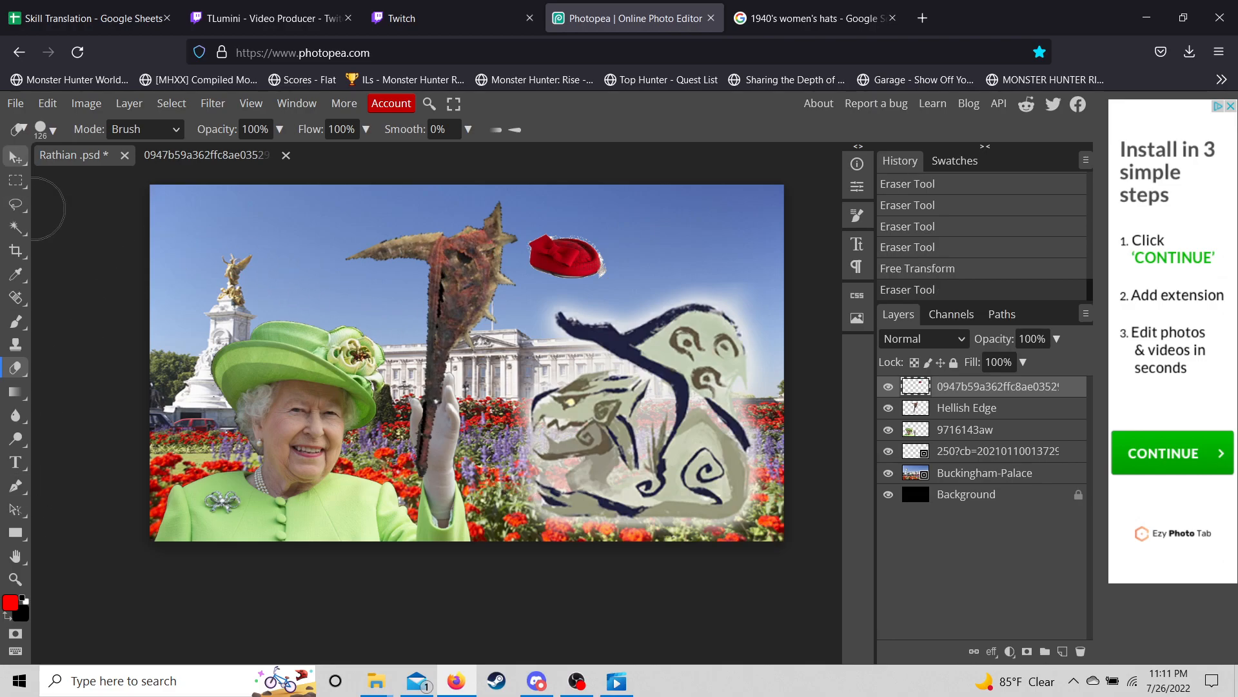
left_click(48, 103)
left_click(92, 471)
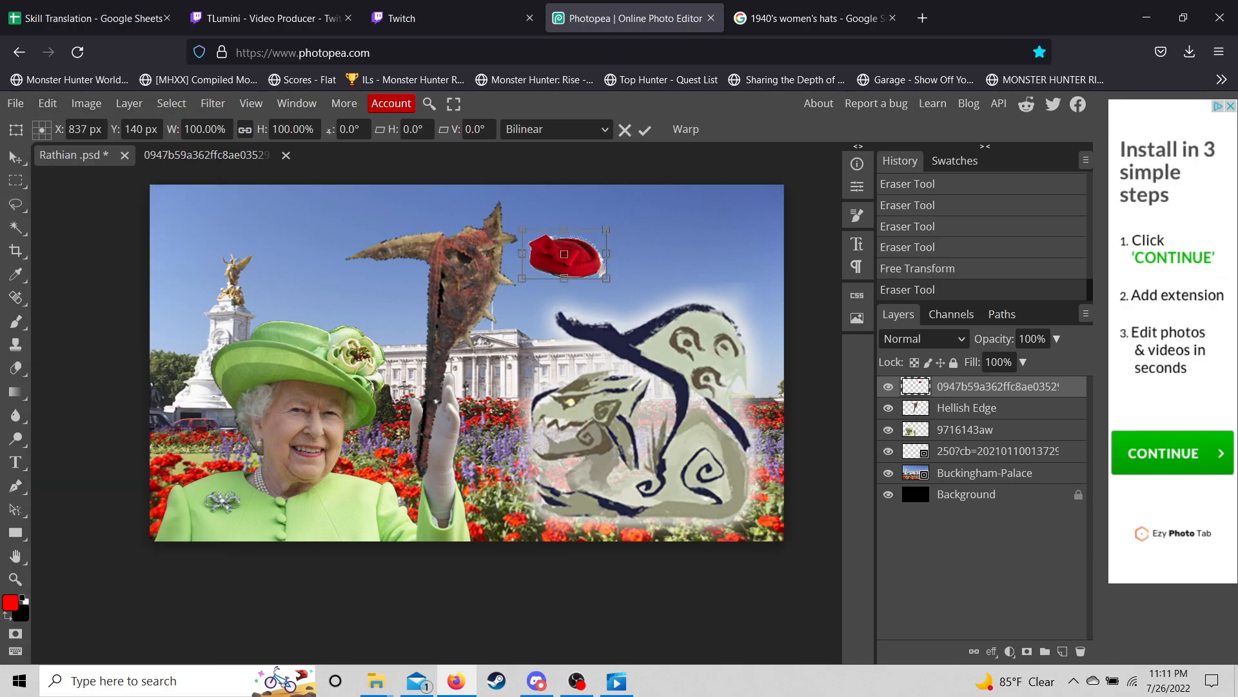
left_click_drag(565, 253, 617, 367)
left_click_drag(674, 333, 628, 376)
left_click(14, 157)
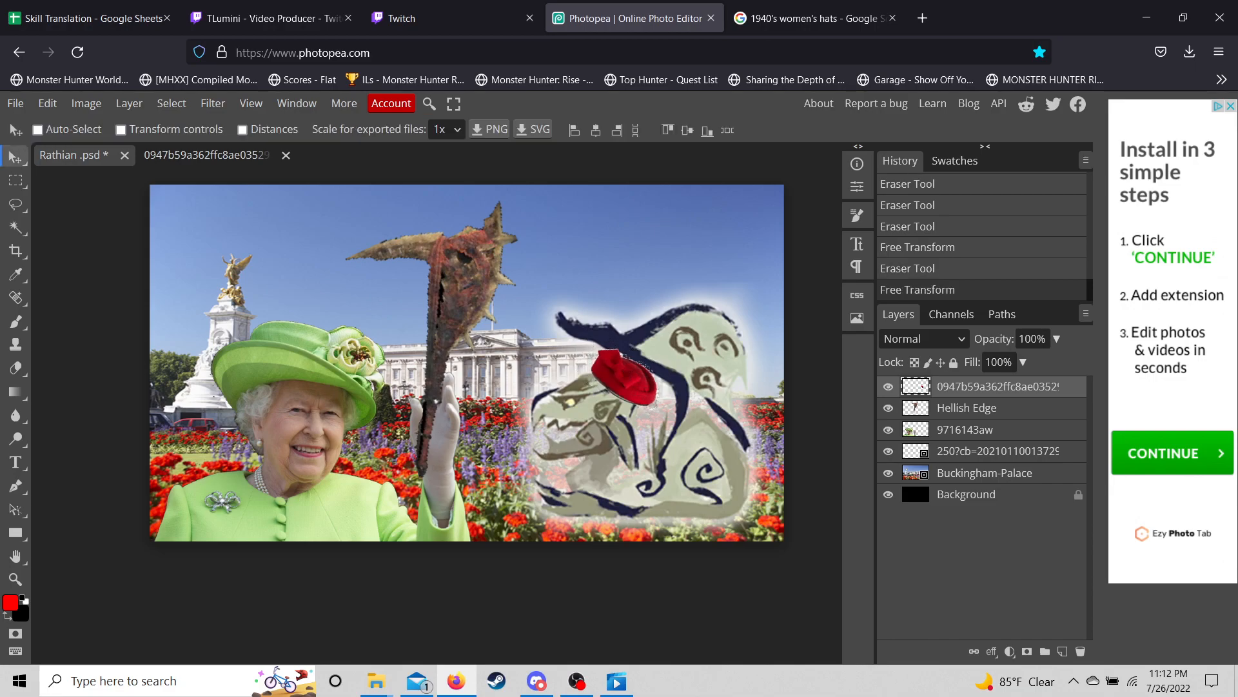
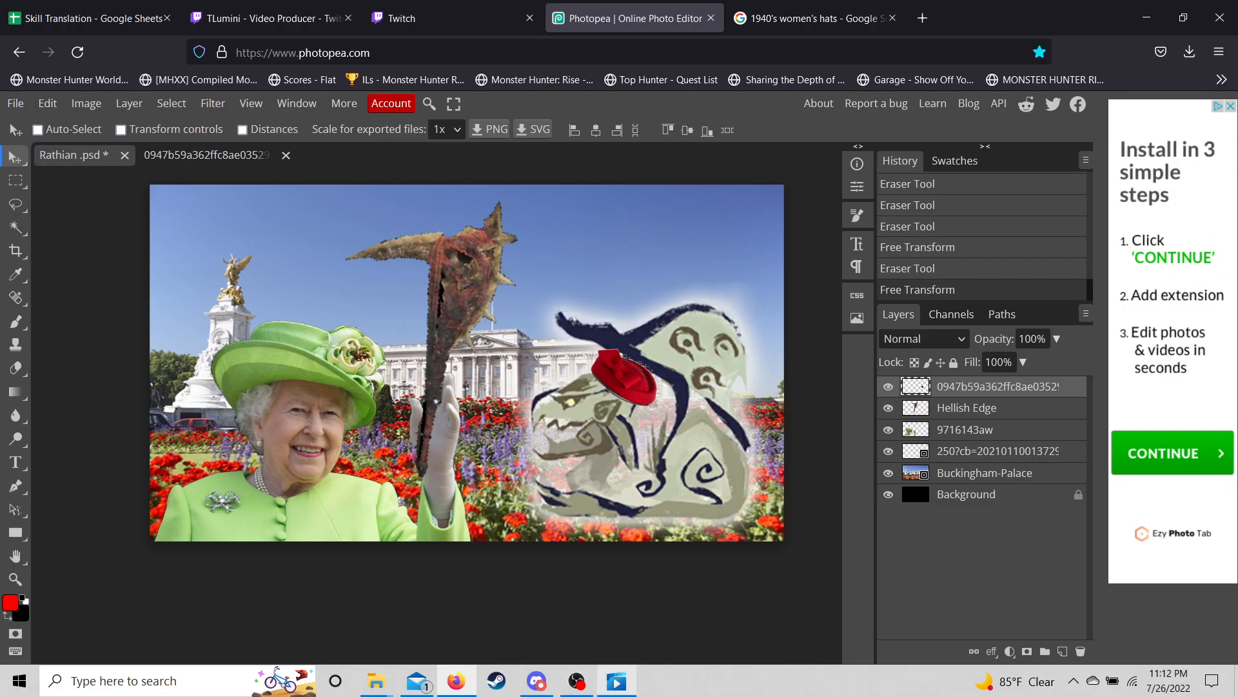
- Check the 02' 14" 62 completion time on the quest results, then go back to the 1940's hats image search
left_click(616, 681)
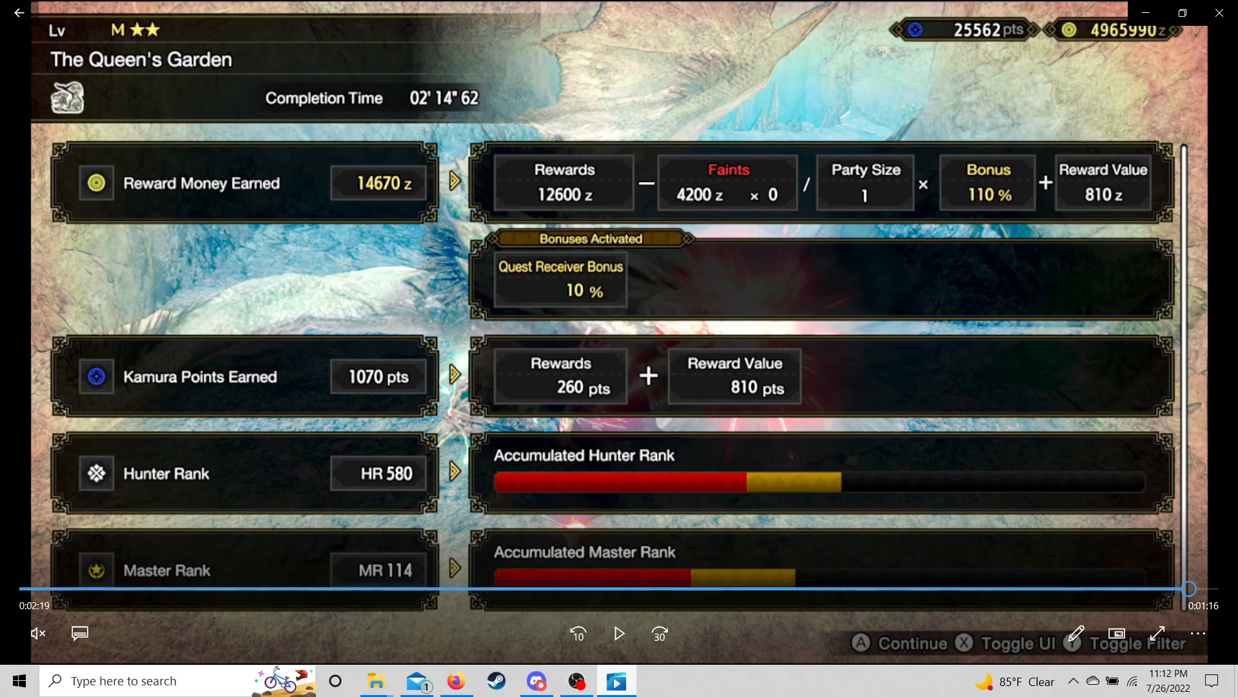
key("alt+Tab")
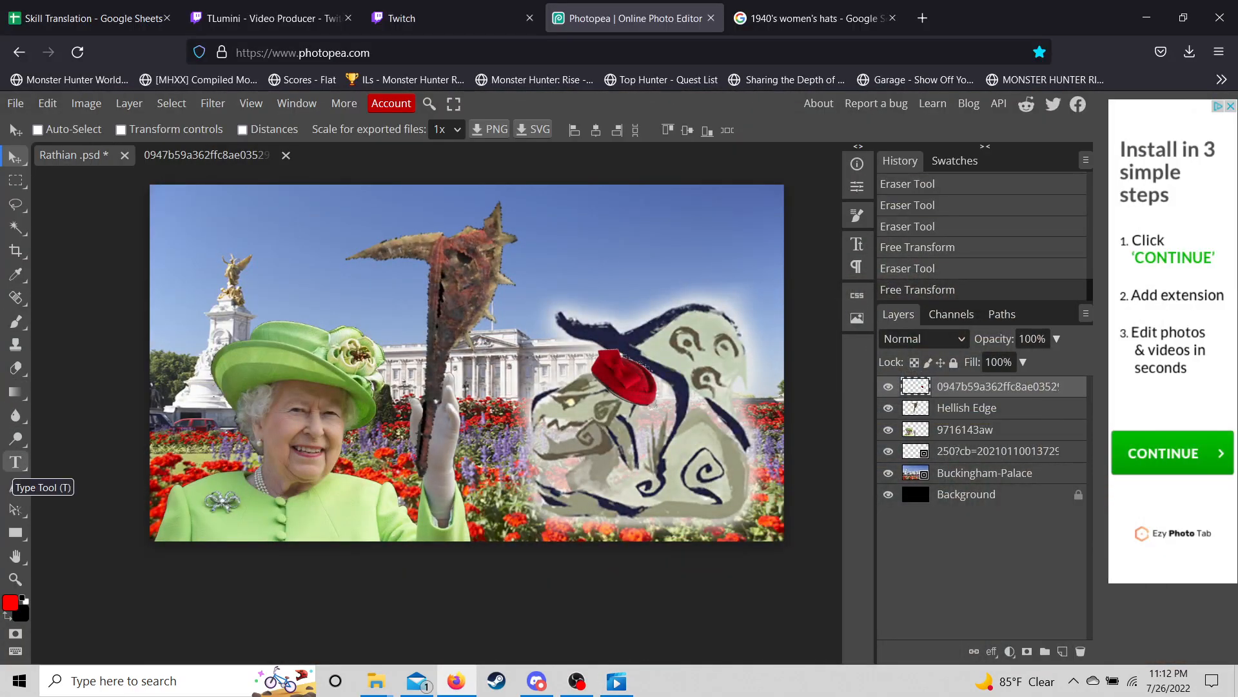
left_click(815, 18)
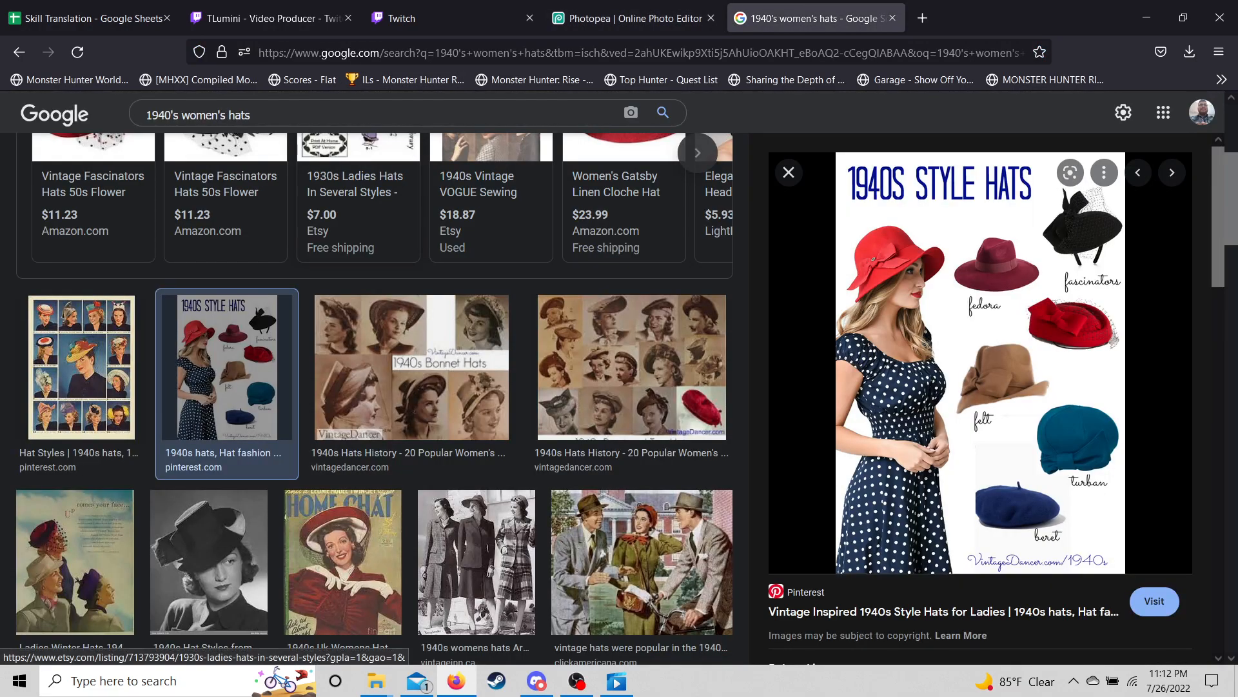
- Replace the hats search with a Google Images search for 'twitch logo'
left_click(335, 115)
key("ctrl+a")
key("BackSpace")
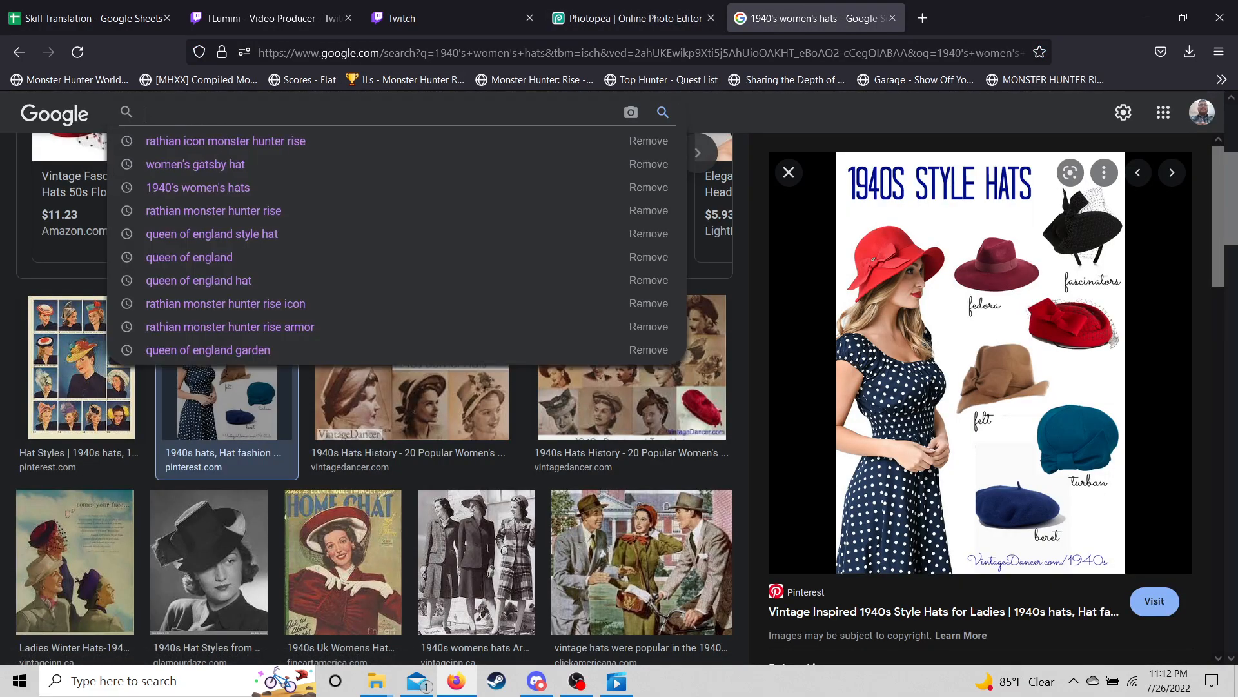
type("vod")
key("BackSpace")
key("BackSpace")
key("BackSpace")
type("Twitch")
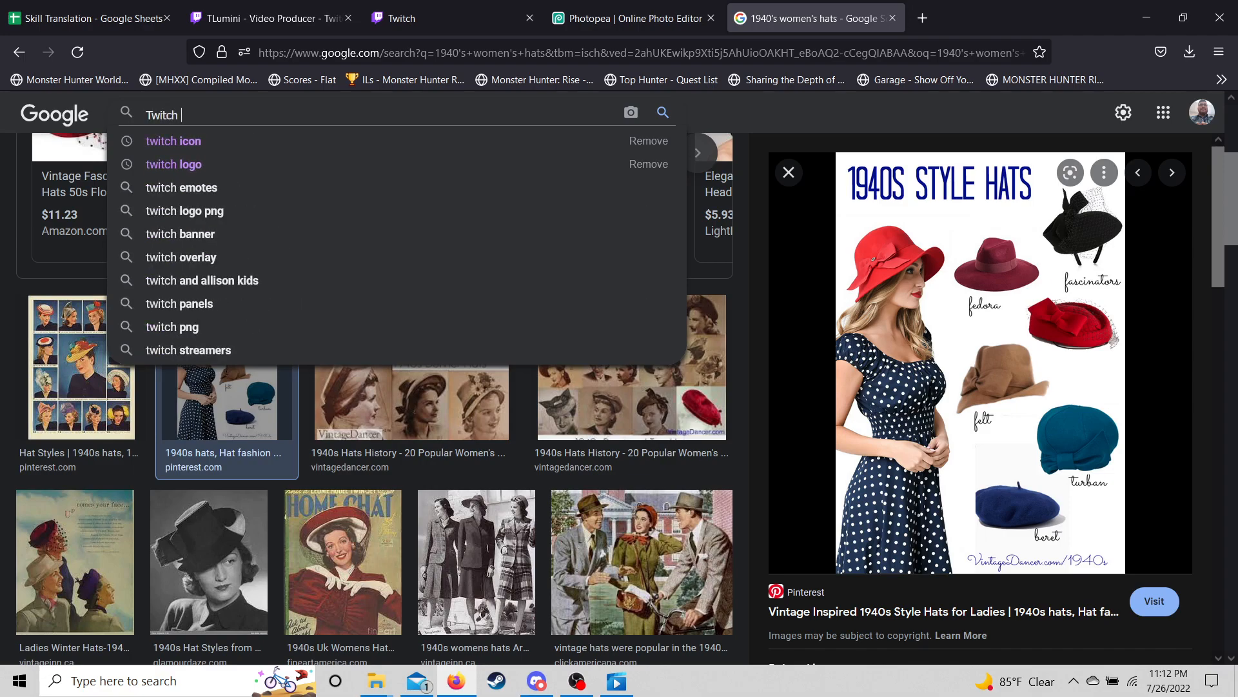
key("Down")
key("Down")
key("Return")
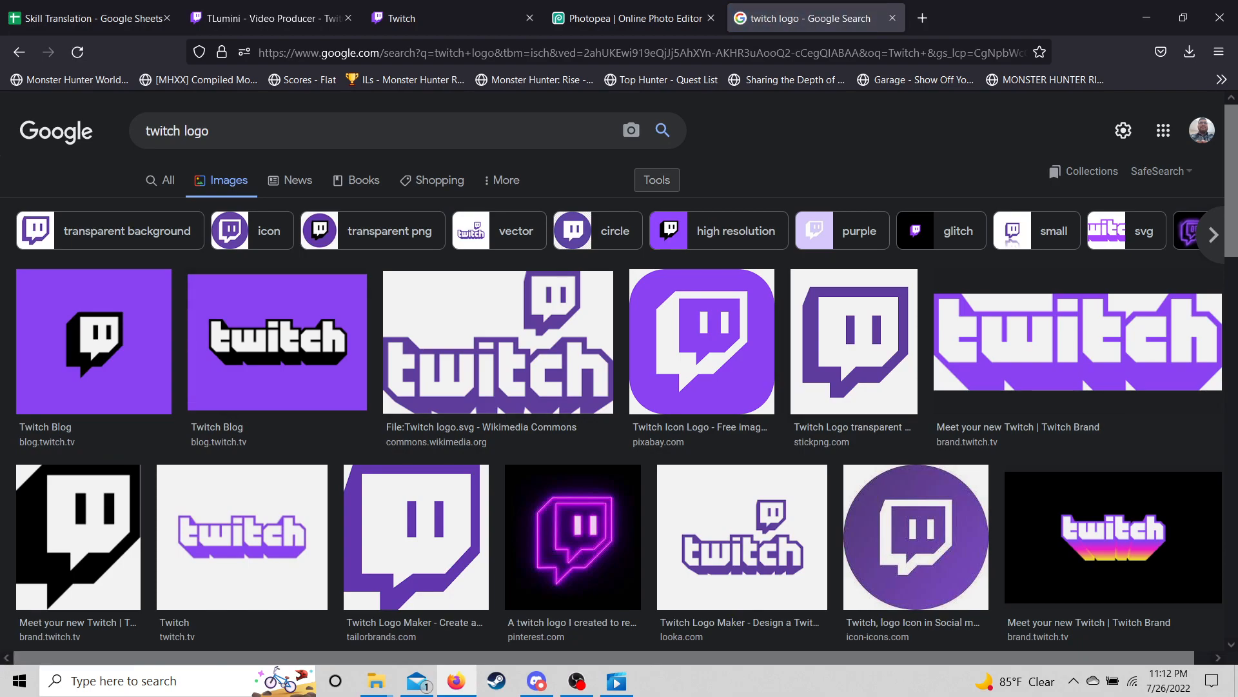
- Filter results to transparent colour and copy the freepnglogos Twitch logo's image link
left_click(657, 180)
left_click(196, 209)
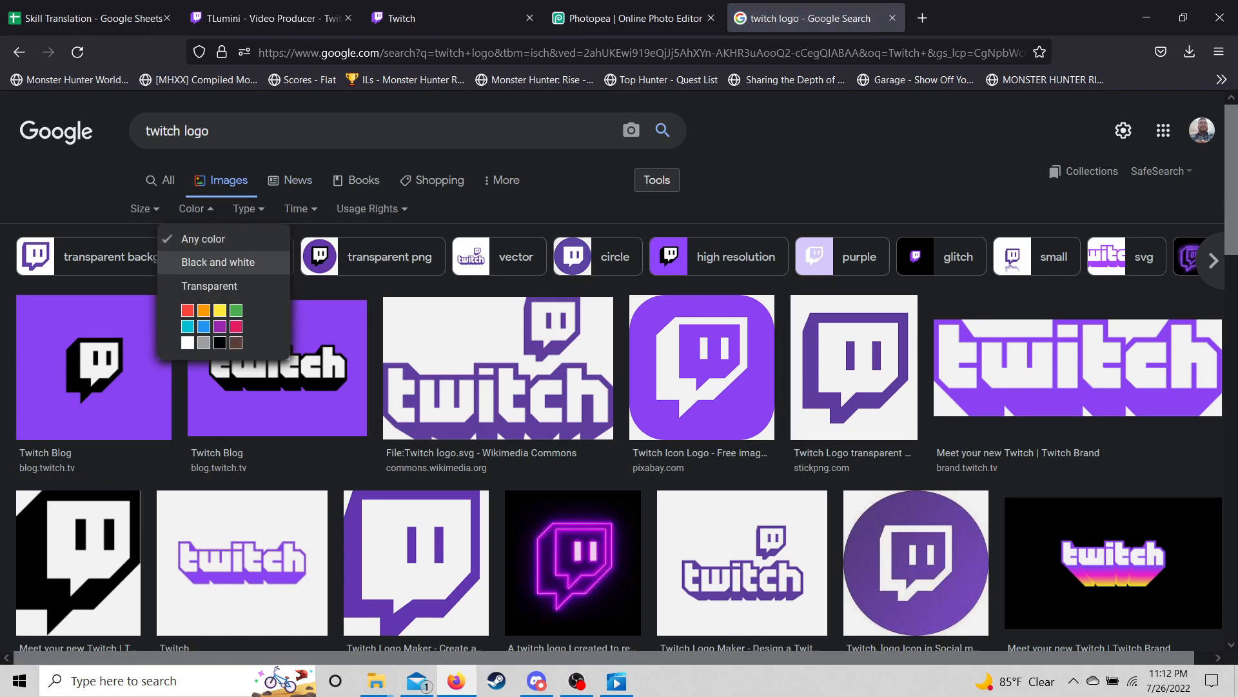
left_click(127, 256)
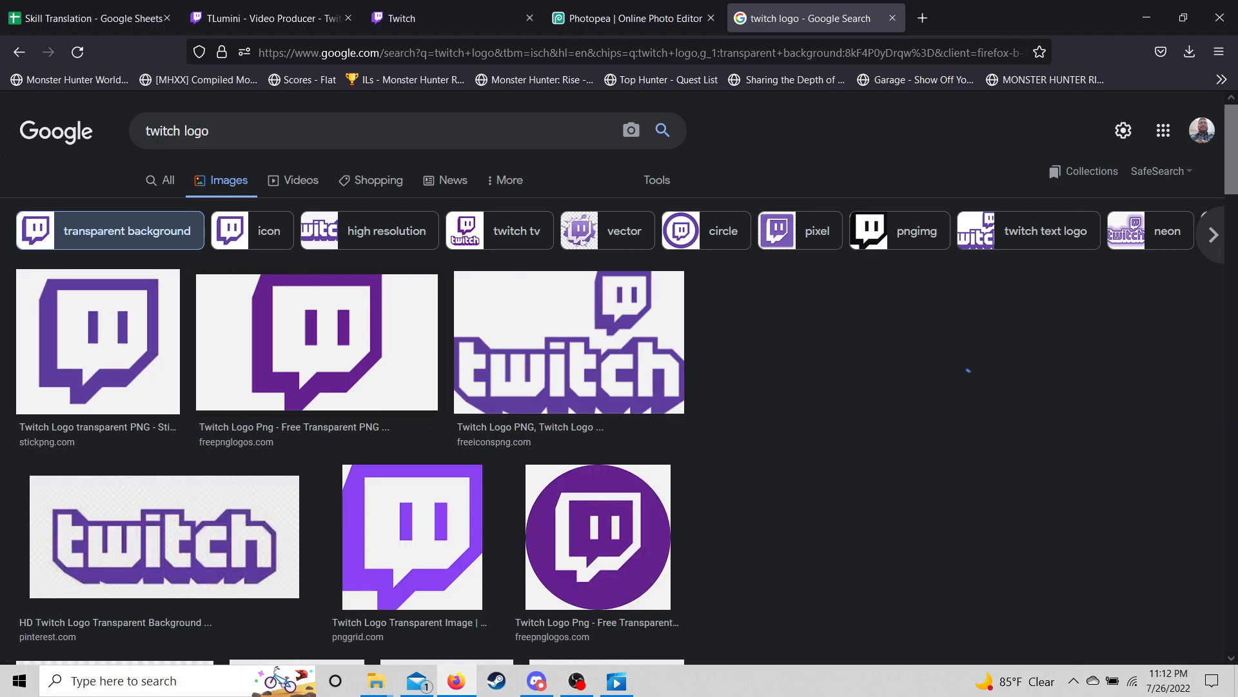
left_click(284, 342)
right_click(946, 333)
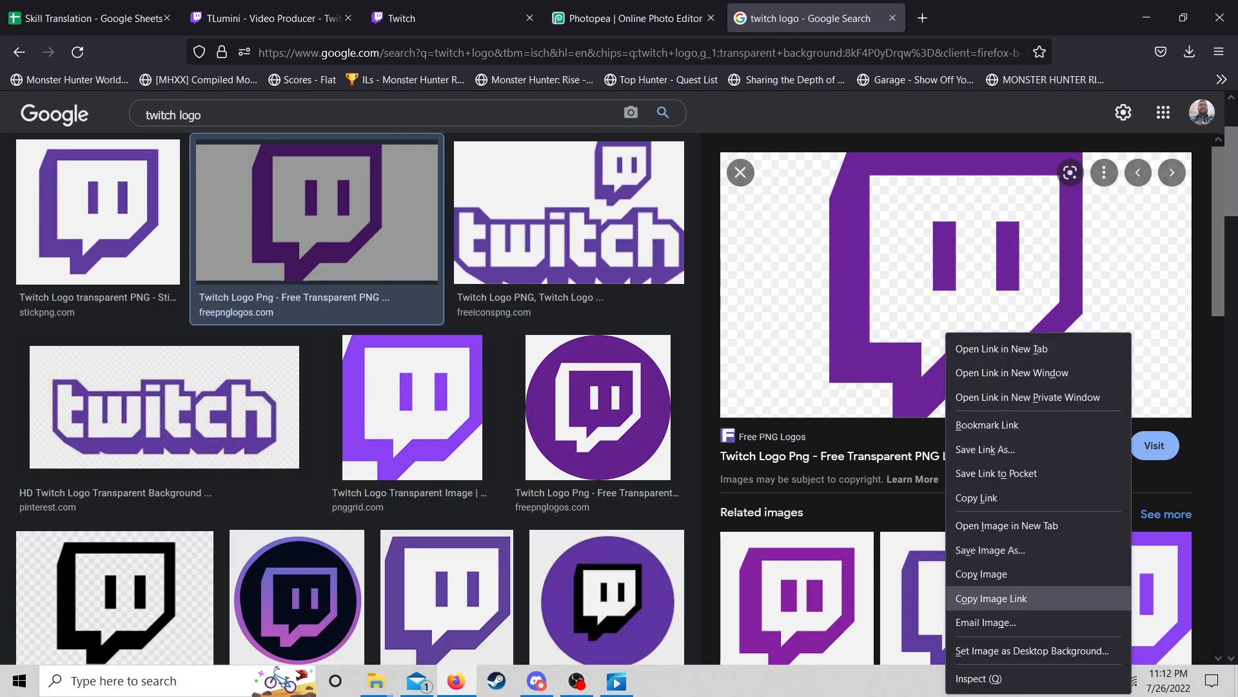
left_click(991, 598)
- In Photopea, try opening the copied Twitch logo link with Open from URL
left_click(629, 18)
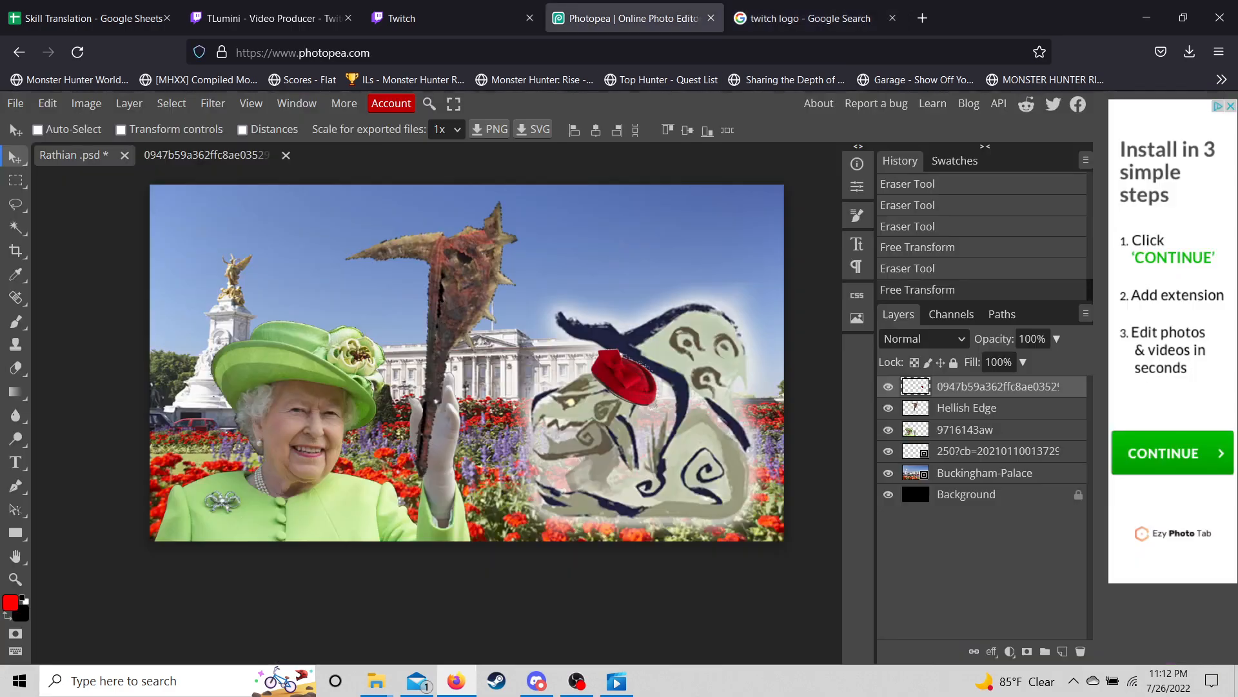
left_click(467, 18)
left_click(629, 18)
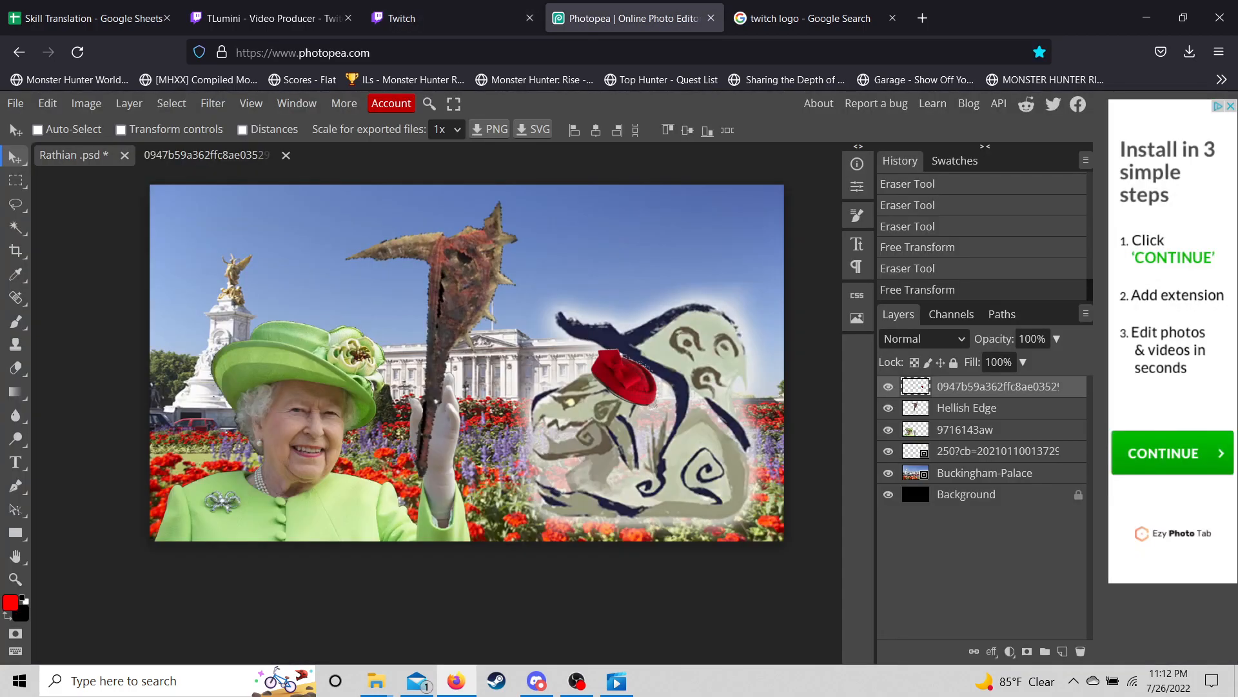
left_click(16, 104)
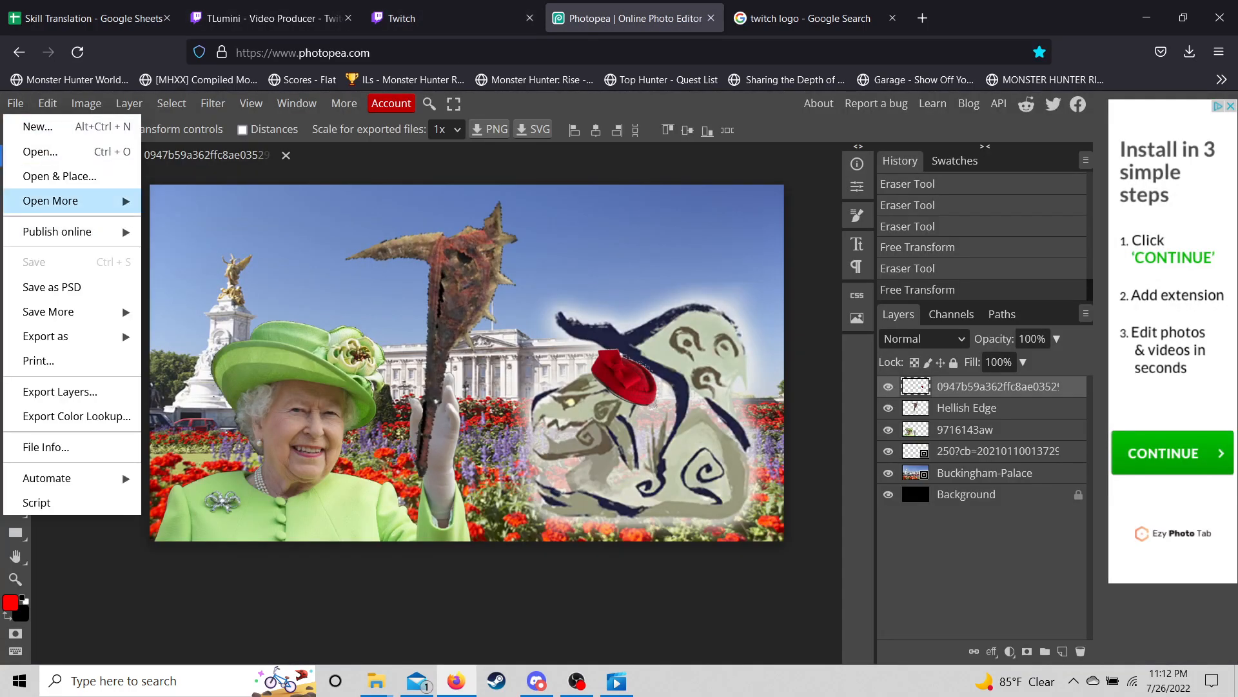
mouse_move(78, 201)
left_click(197, 223)
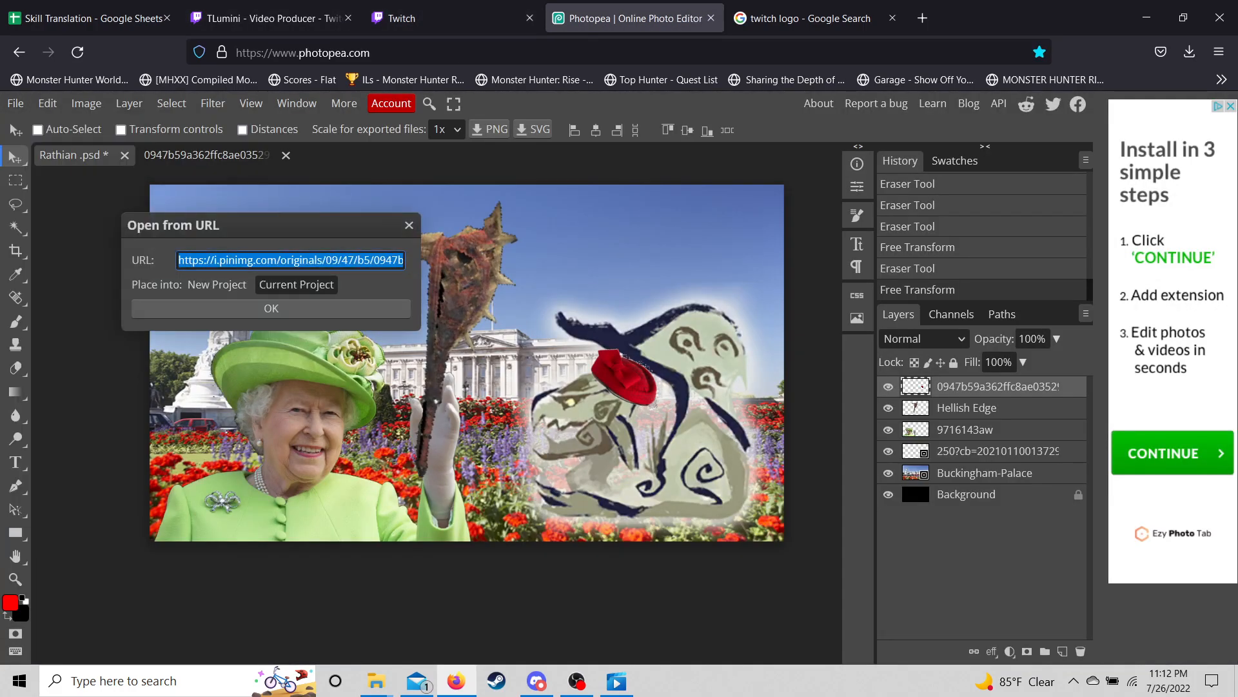
key("ctrl+v")
key("Return")
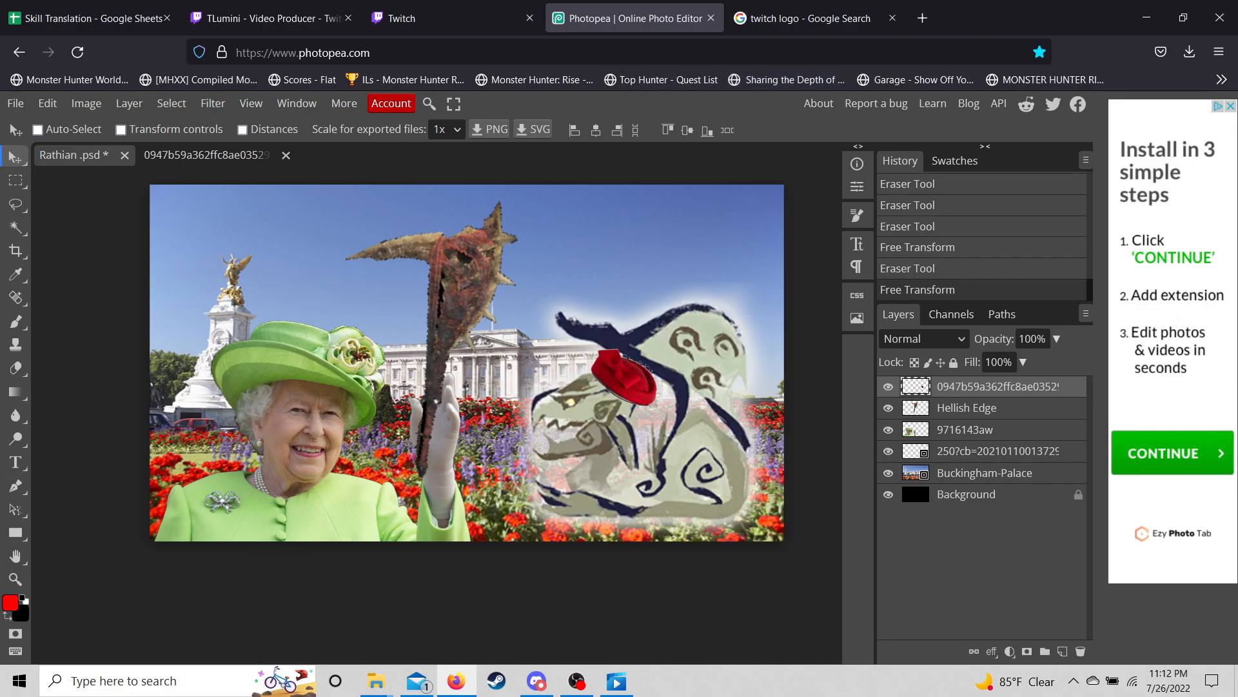
- Retry Open from URL with the logo link, then close the leftover hats image document
left_click(16, 103)
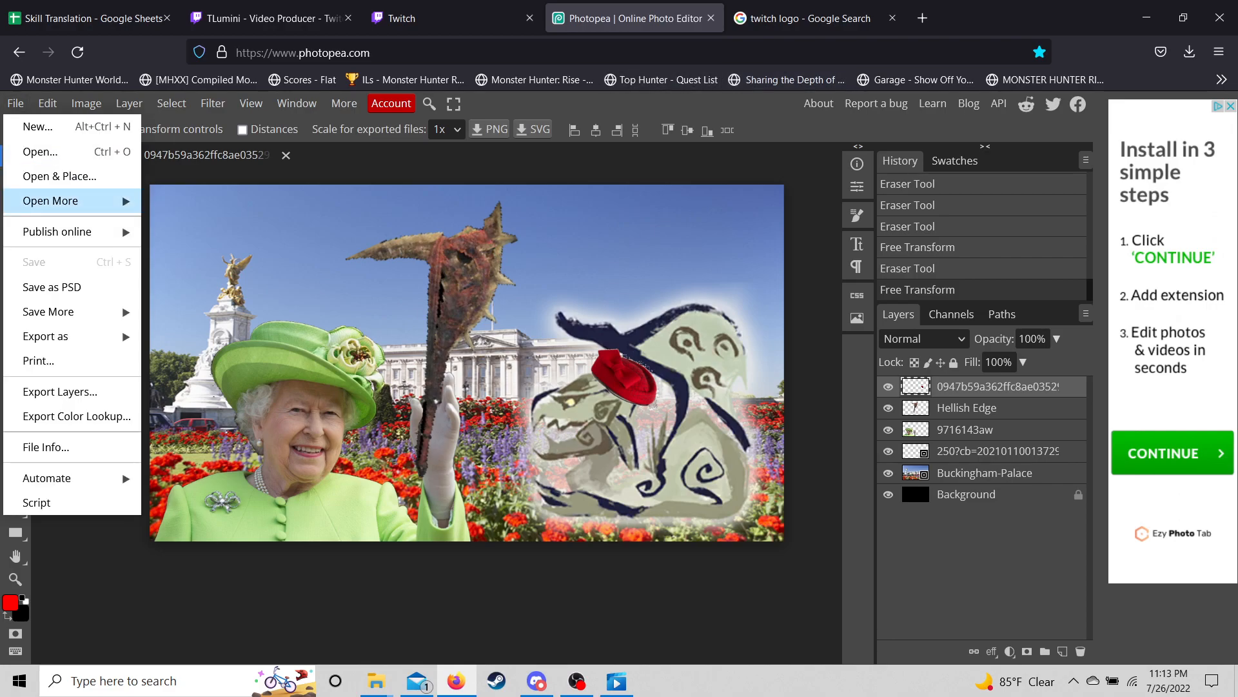
mouse_move(97, 201)
left_click(204, 226)
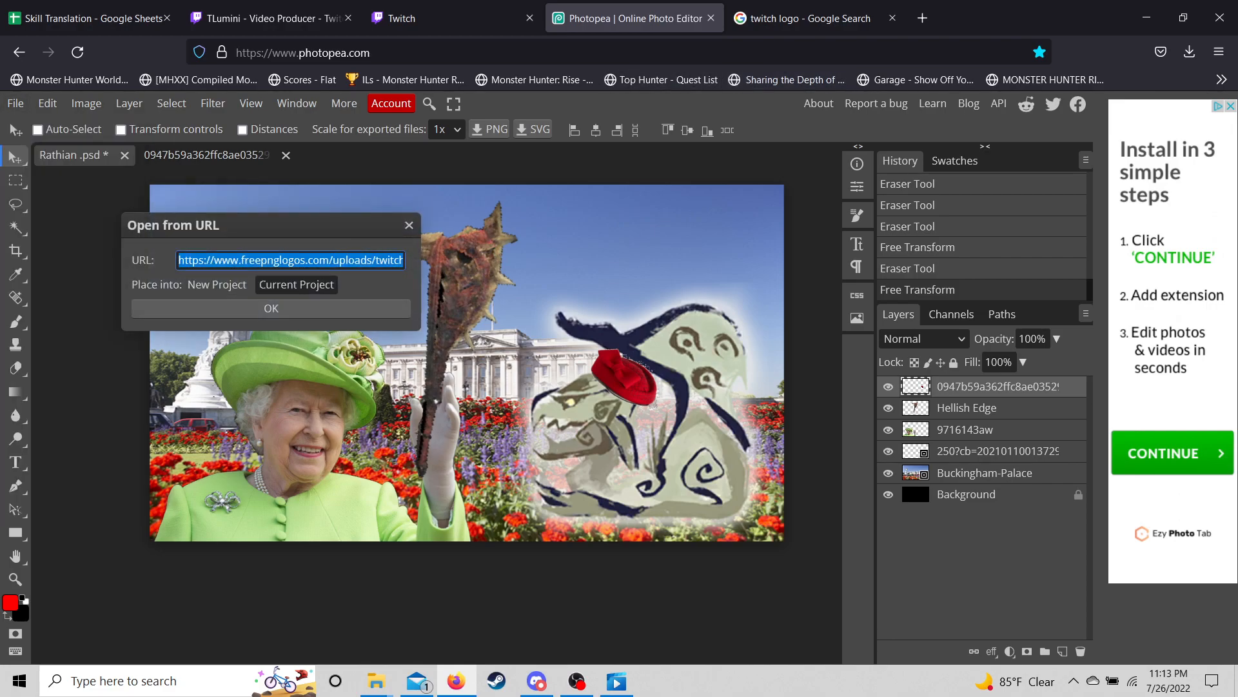
key("Return")
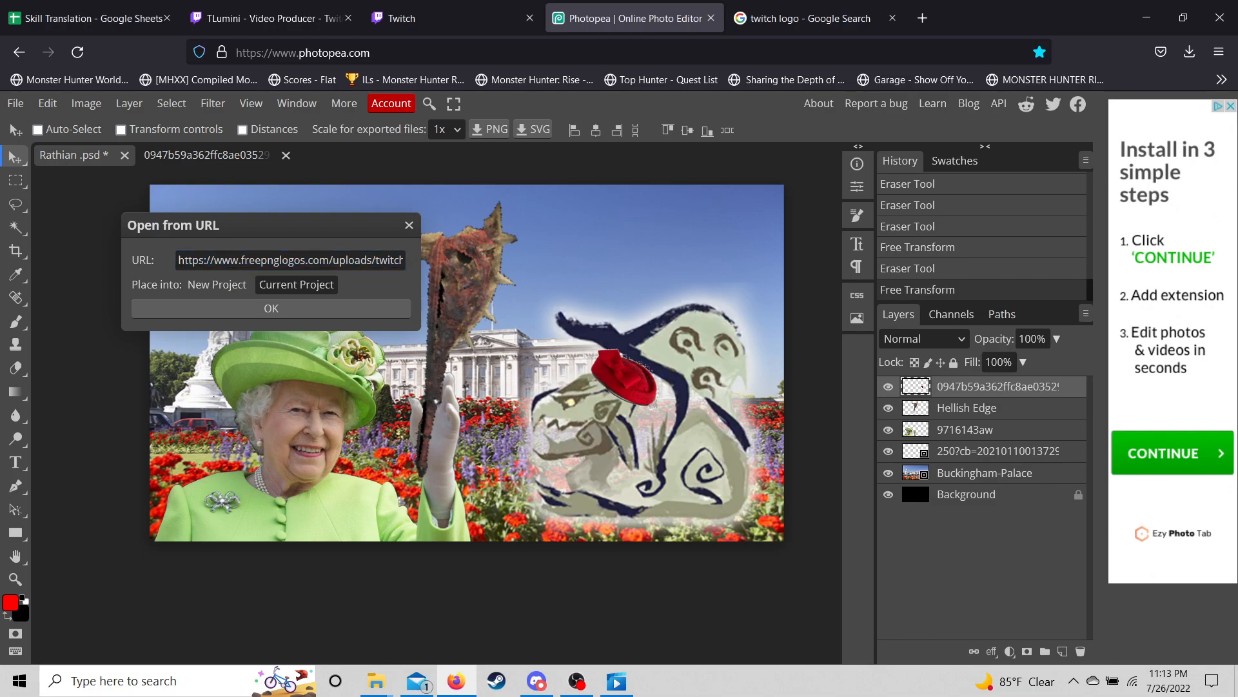
left_click(271, 309)
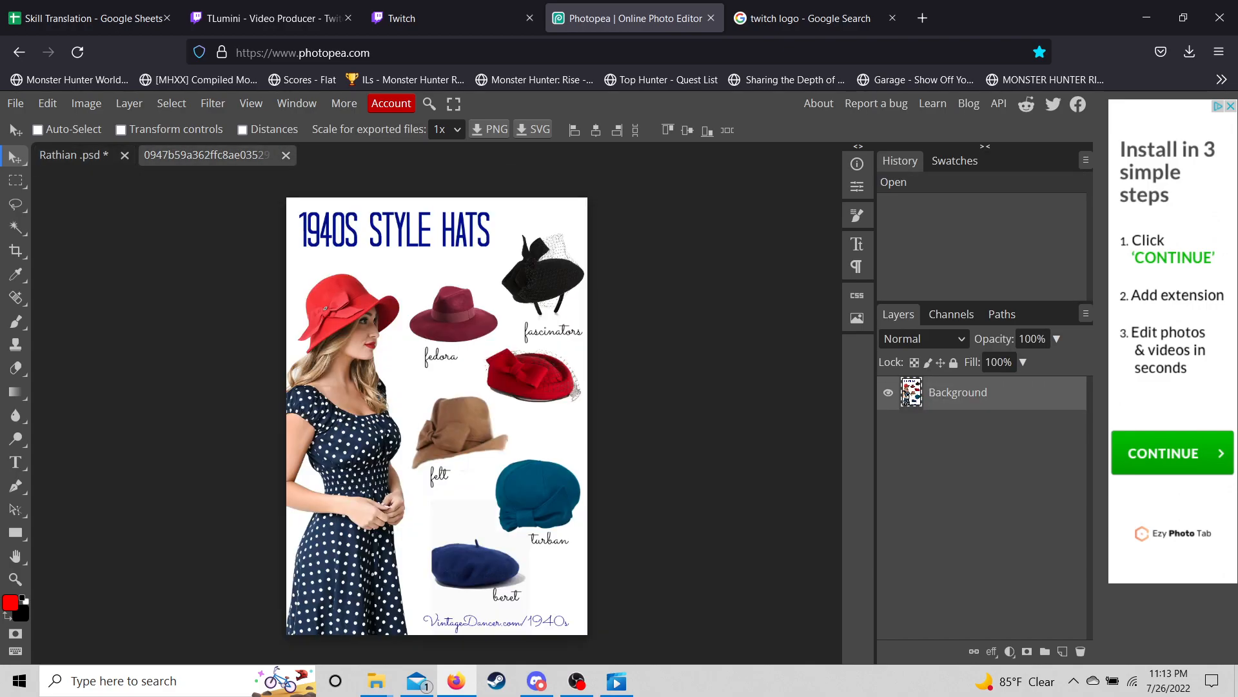
left_click(285, 156)
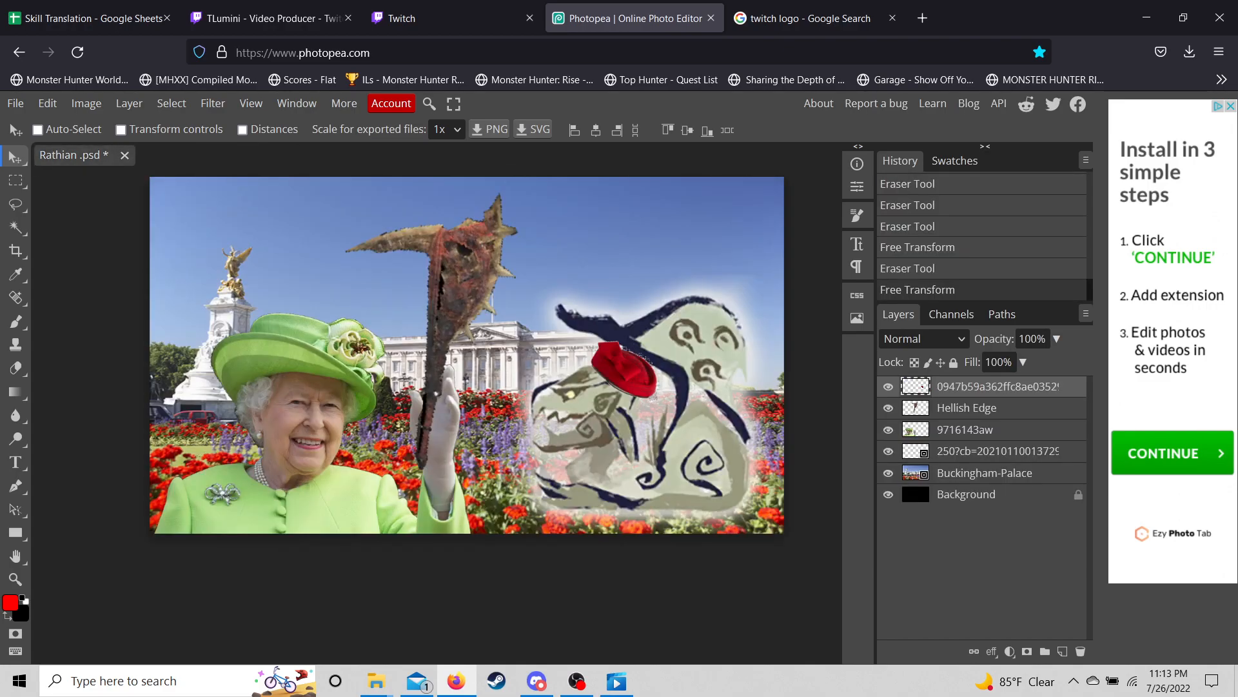
- Copy the StickPNG Twitch logo image from Google Images and return to Photopea
left_click(803, 18)
left_click(98, 213)
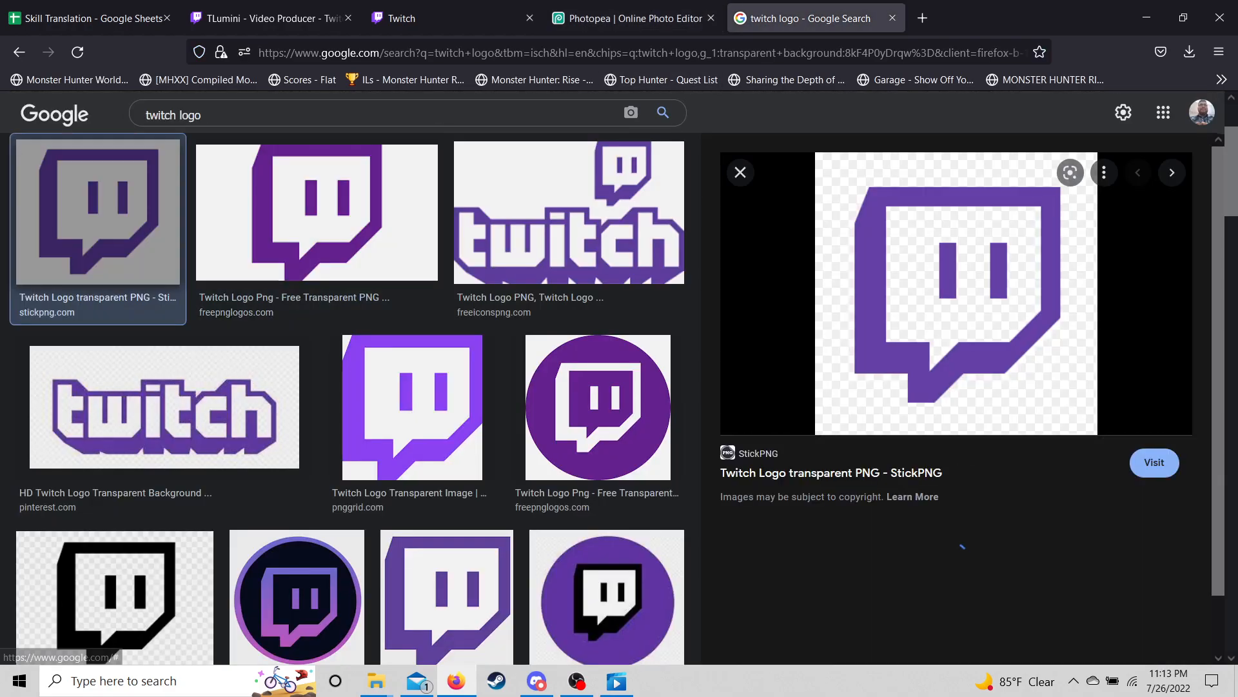
right_click(901, 297)
left_click(936, 541)
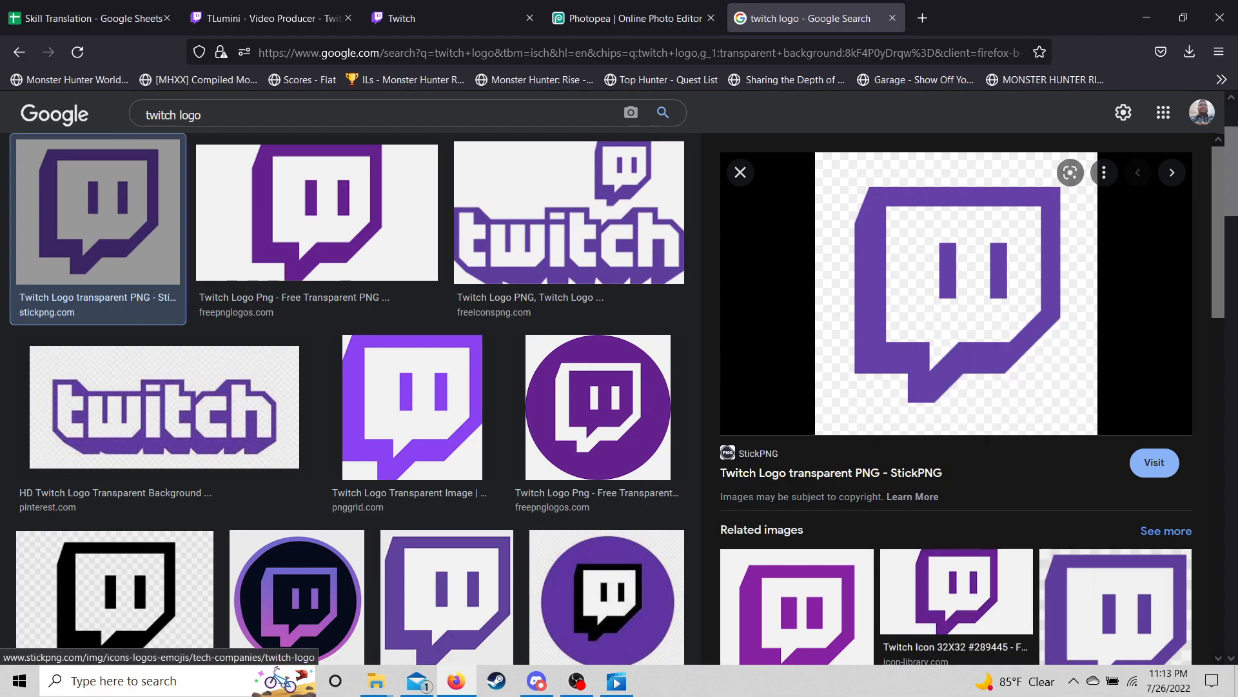
left_click(629, 18)
- Load the StickPNG Twitch logo into the composite via Open from URL
left_click(15, 103)
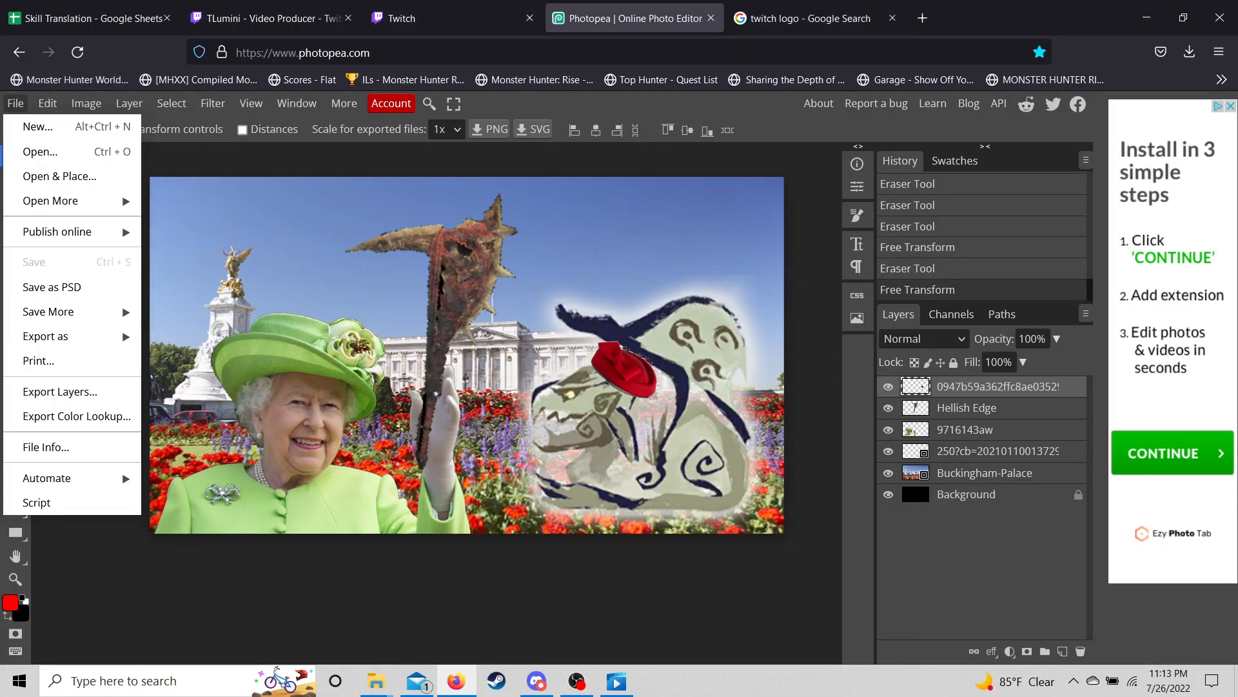
mouse_move(65, 200)
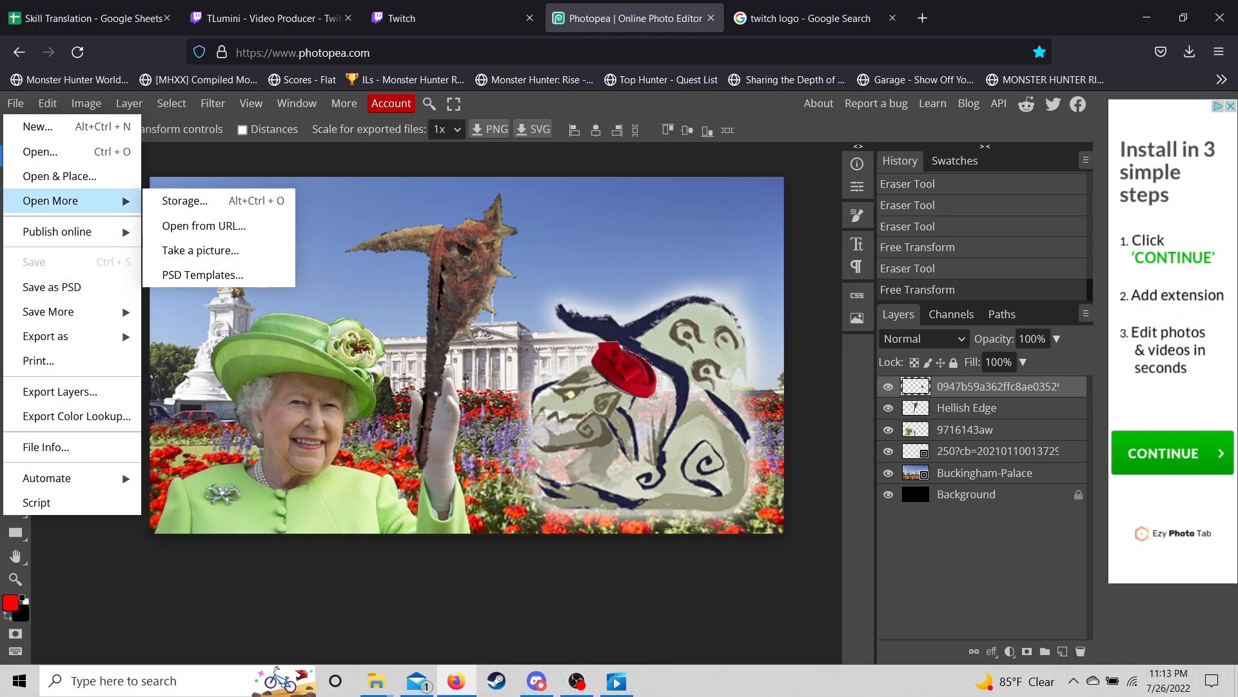
left_click(204, 226)
key("ctrl+v")
key("Return")
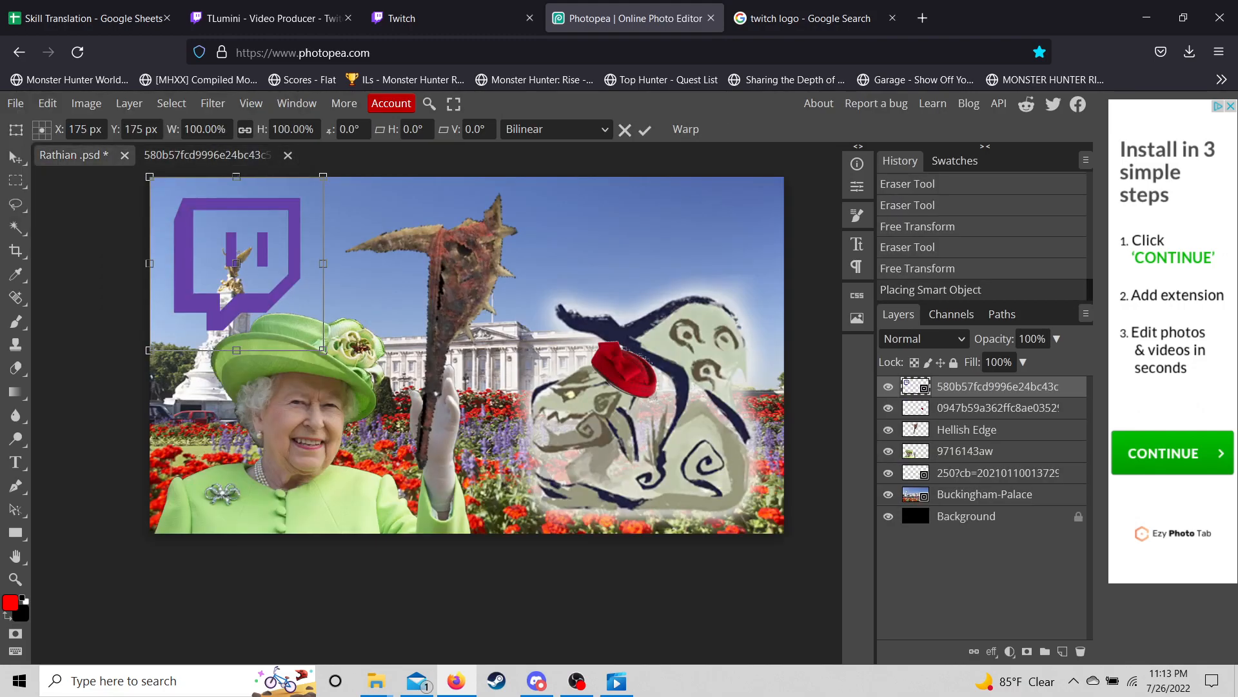
- Scale the logo to 41.71%, place it on the Queen's chest, and commit
left_click_drag(323, 176, 223, 277)
left_click_drag(187, 315, 348, 500)
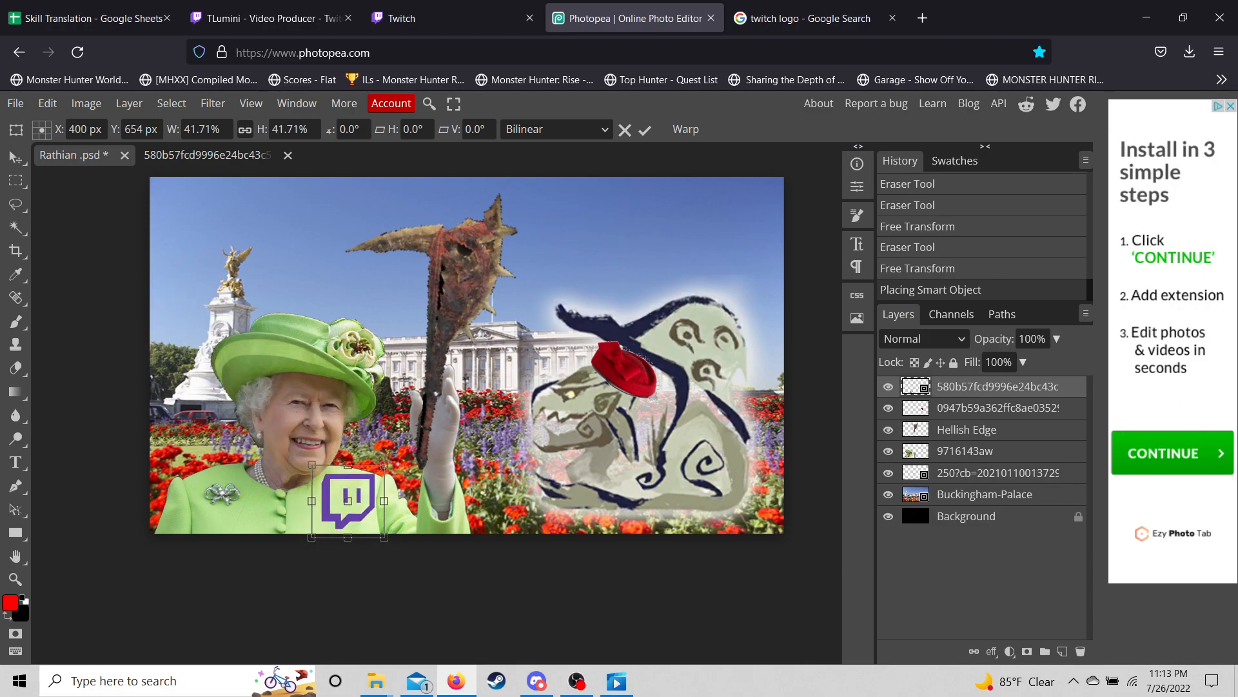
left_click_drag(348, 499, 358, 505)
key("ctrl+z")
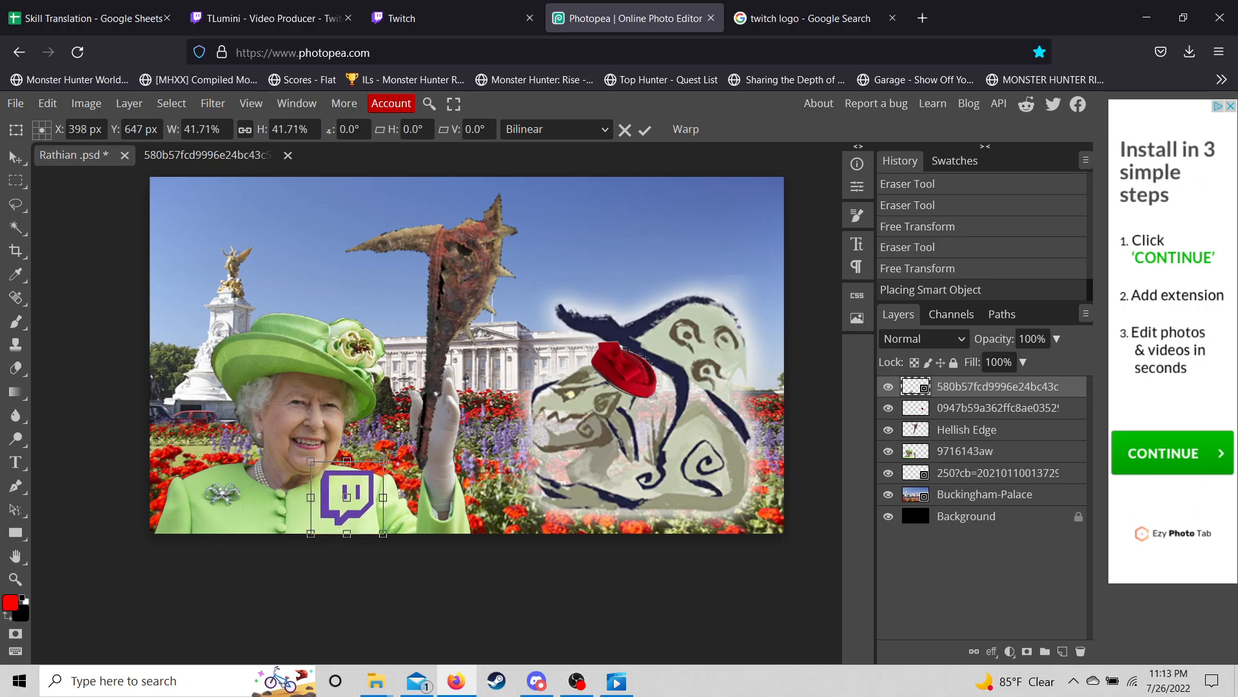
left_click(16, 462)
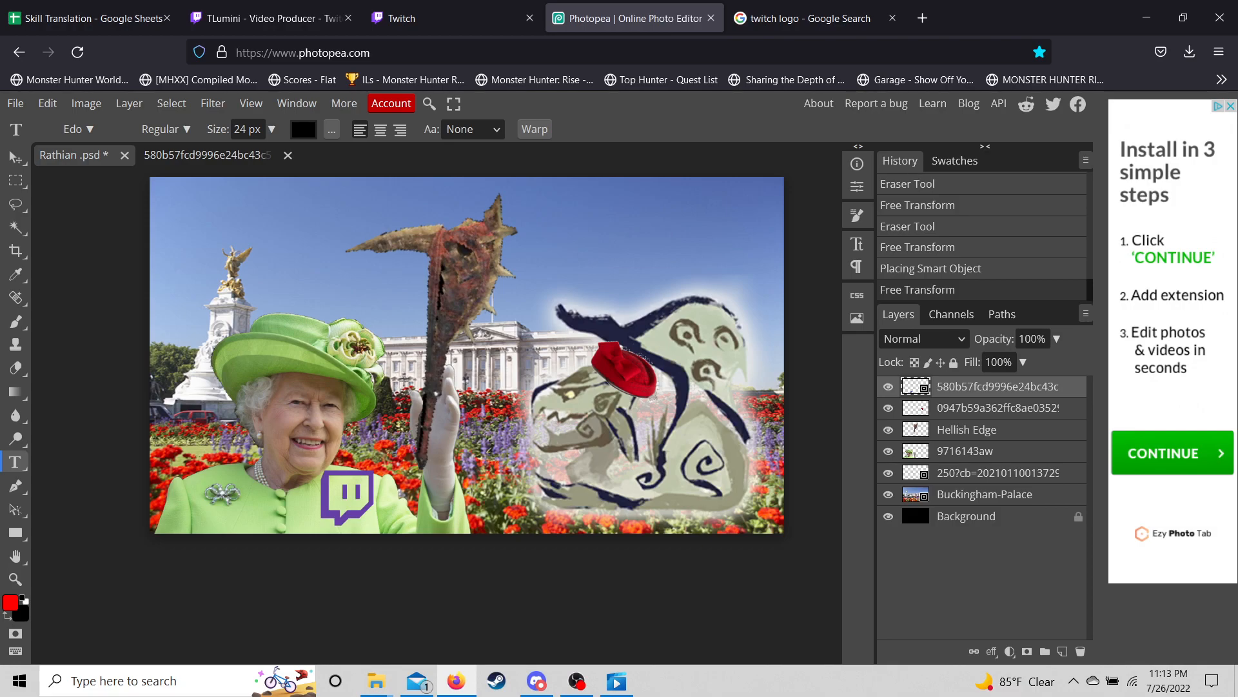
- Draw a text box at top right with 50 px centre-aligned text
left_click_drag(530, 189, 756, 278)
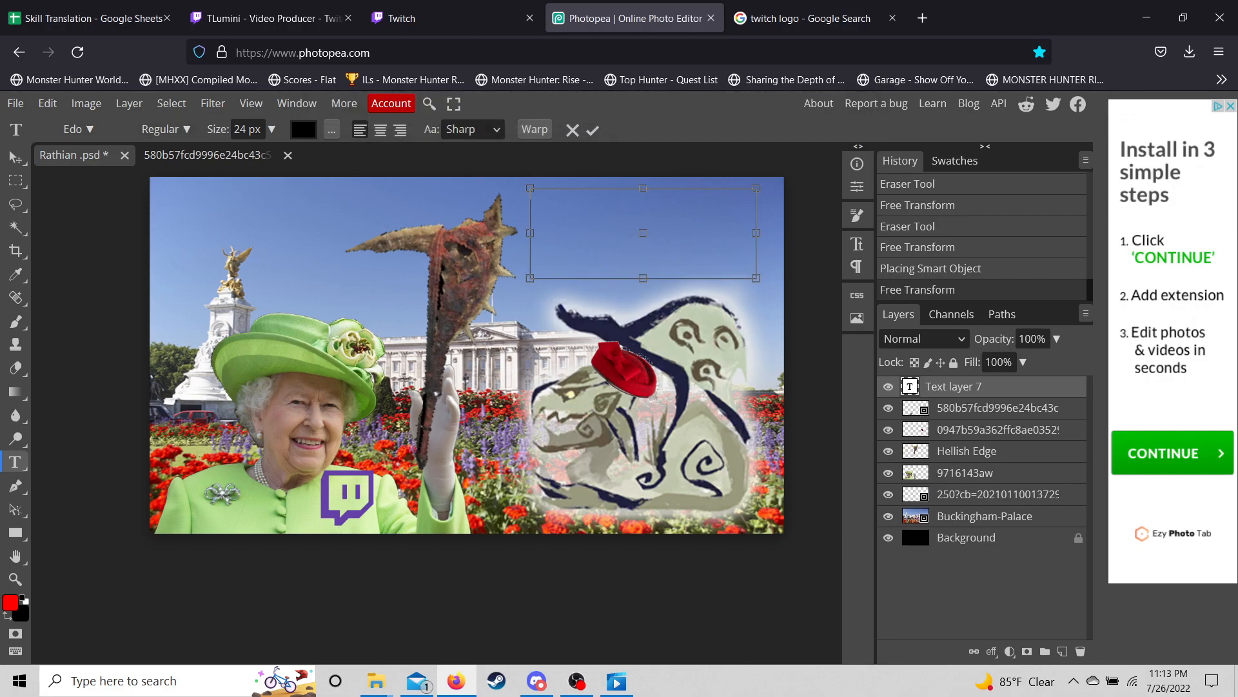
double_click(240, 130)
key("BackSpace")
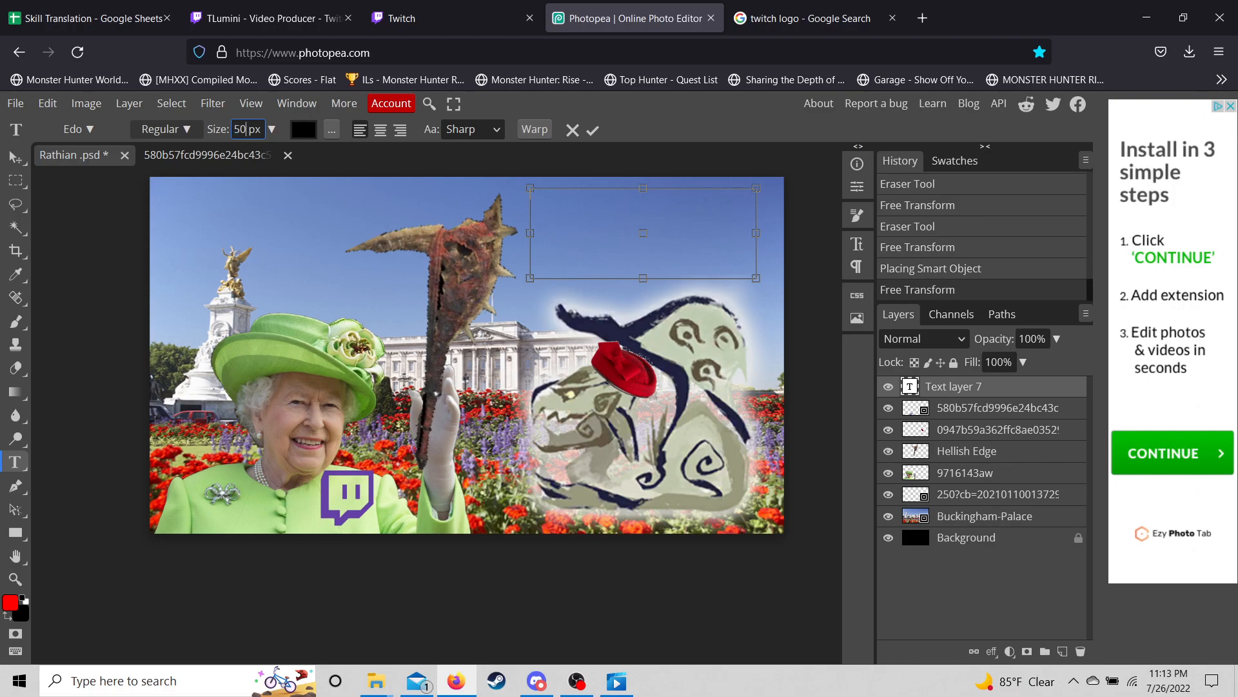
key("Return")
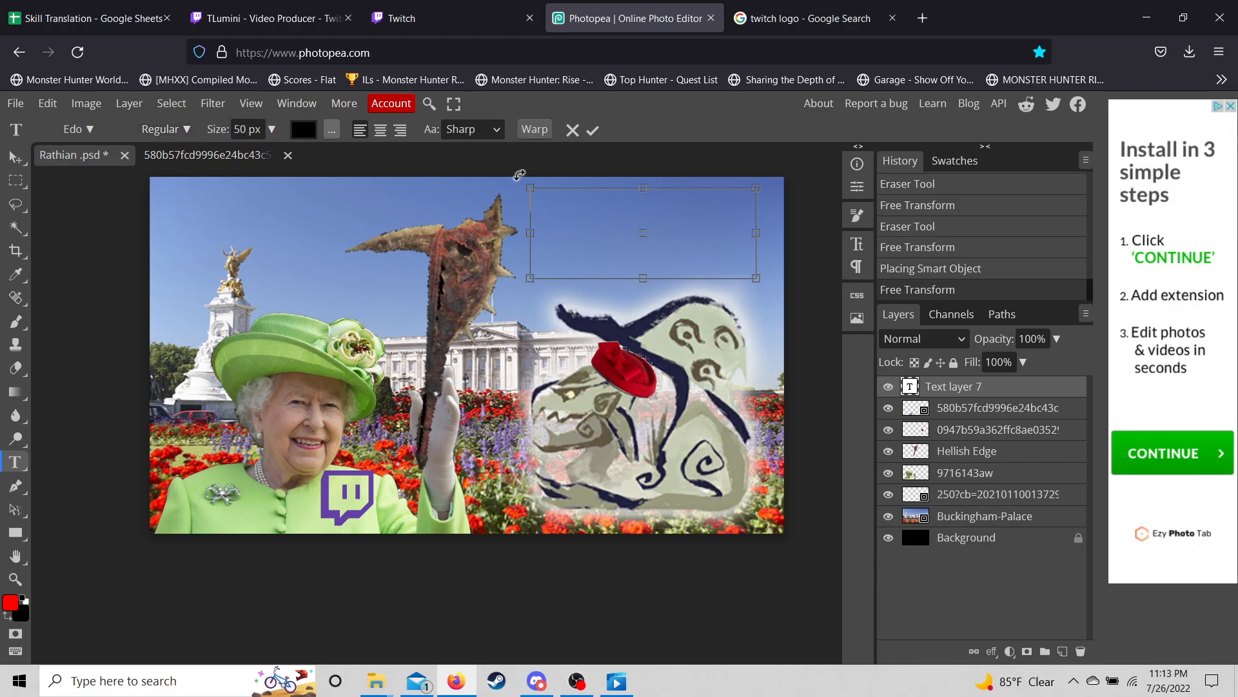
left_click(381, 130)
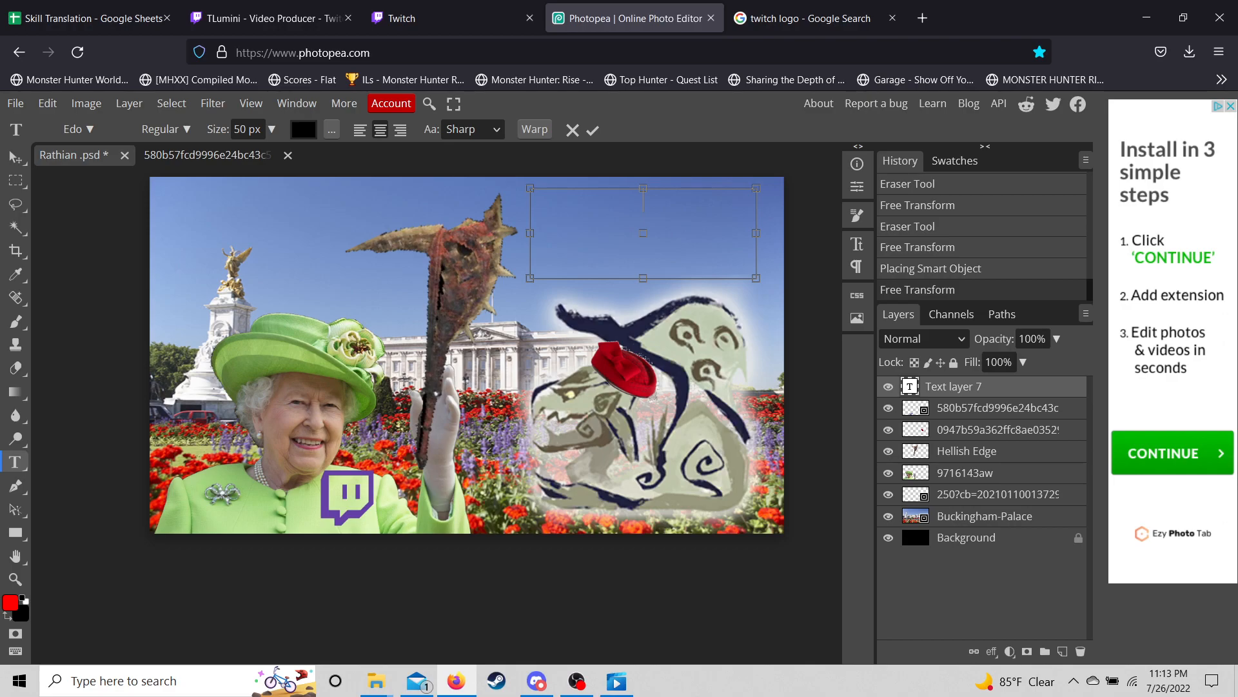
- Type 'TA WIKI', resize it to 80 px, and commit the text
type("TA WIKI")
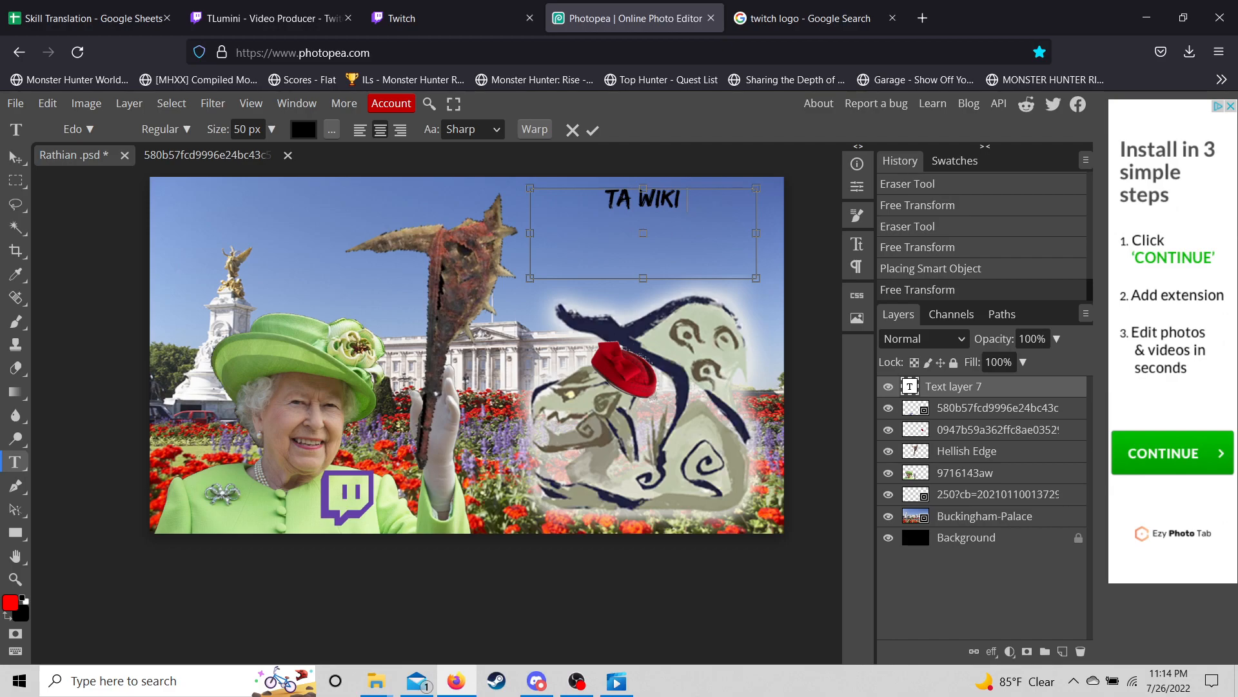
key("shift+Left")
key("shift+Left")
key("shift+Left")
key("shift+Left")
key("shift+Left")
key("shift+Left")
key("shift+Left")
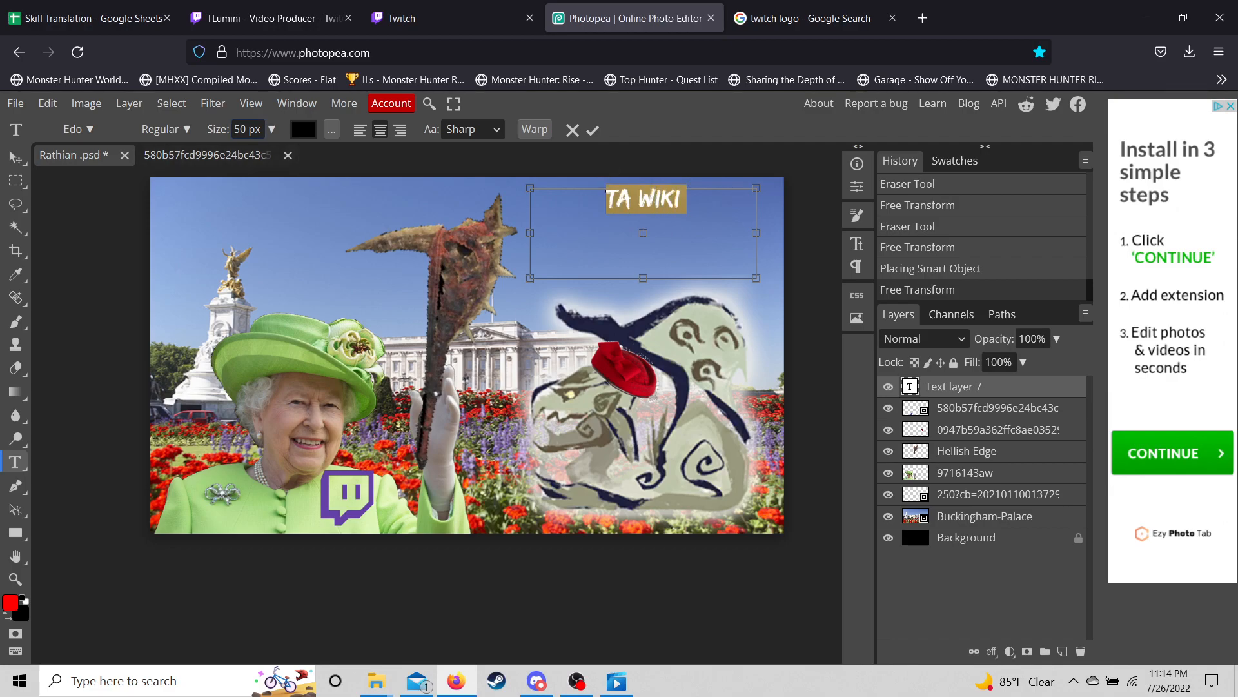
key("BackSpace")
key("BackSpace")
key("Return")
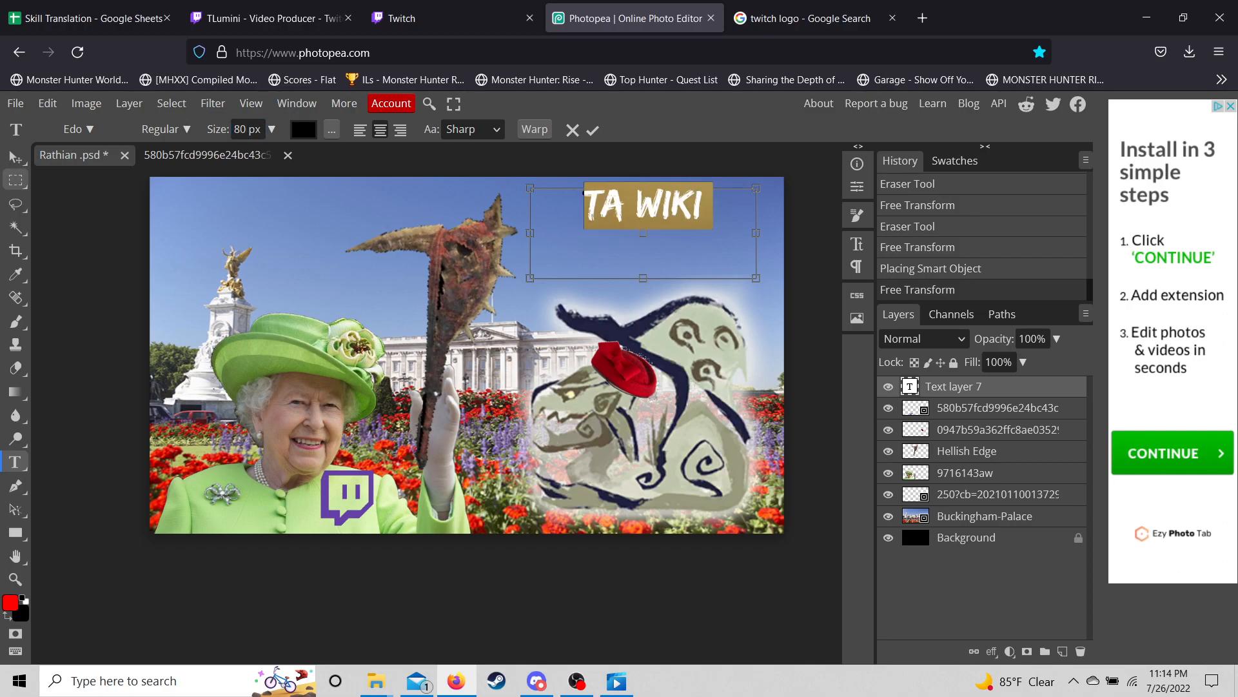
left_click(14, 158)
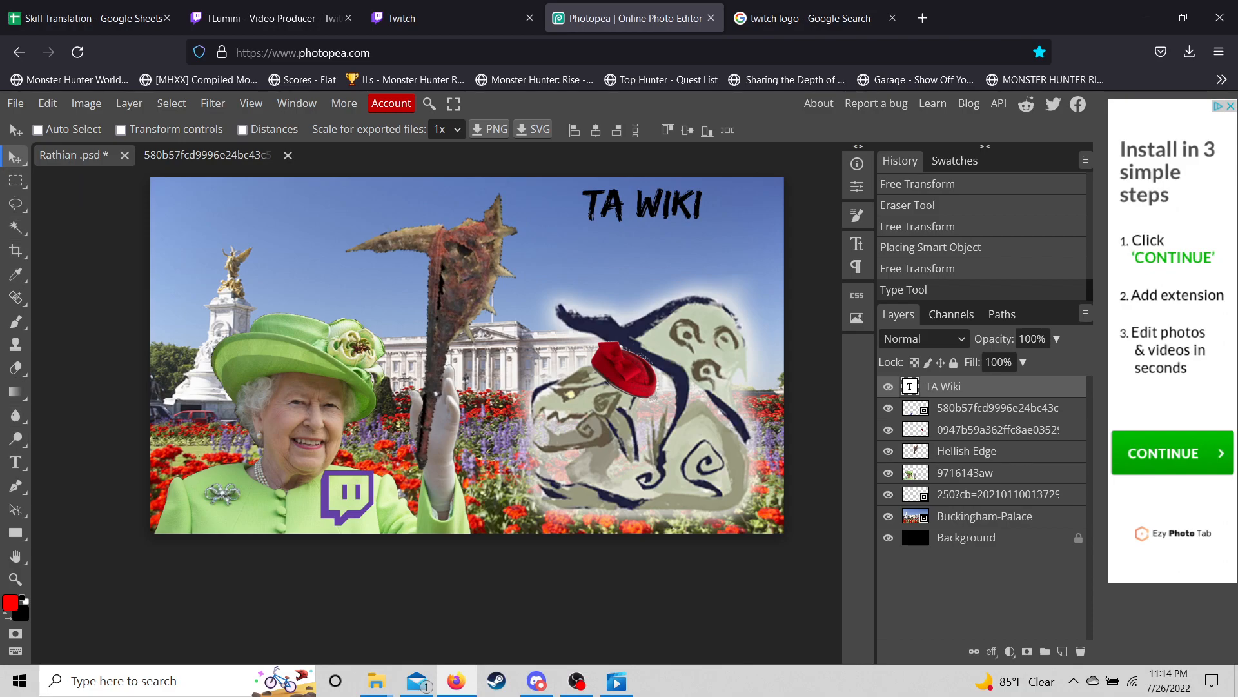
- Move TA WIKI to the upper left and enlarge it to 100 px
left_click_drag(642, 205, 229, 207)
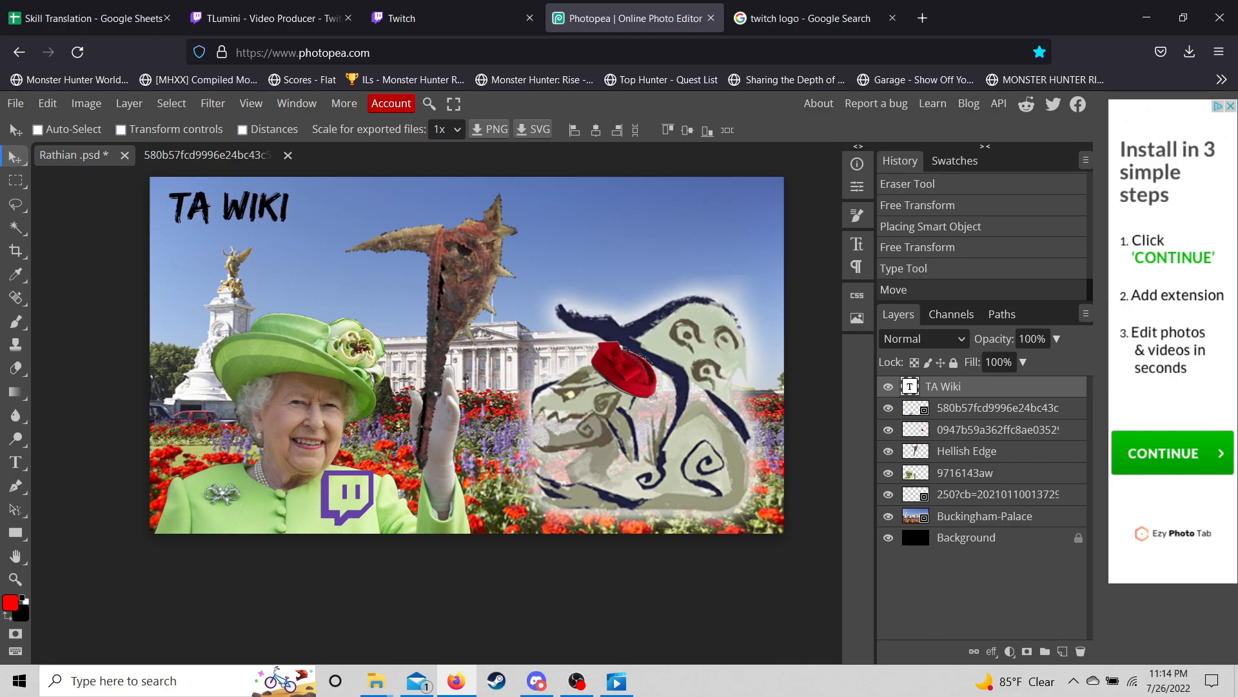
left_click(16, 462)
left_click(249, 220)
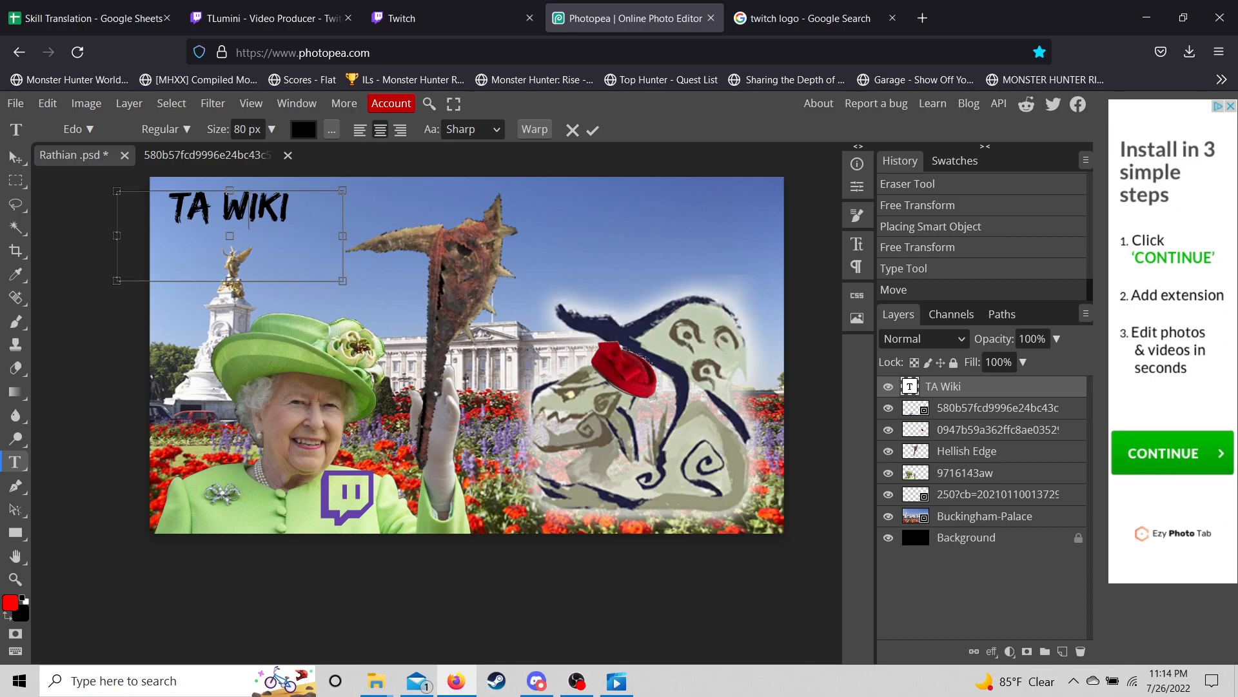
left_click_drag(289, 208, 171, 196)
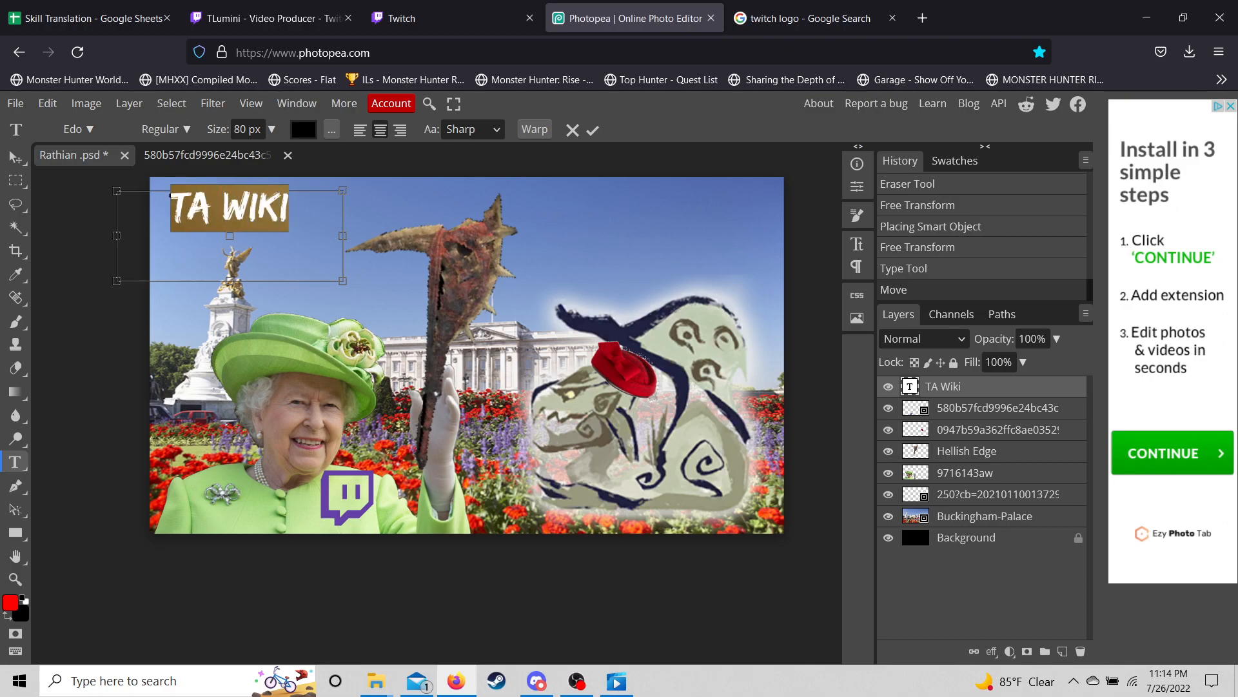
left_click(247, 129)
key("BackSpace")
key("BackSpace")
type("100")
key("Return")
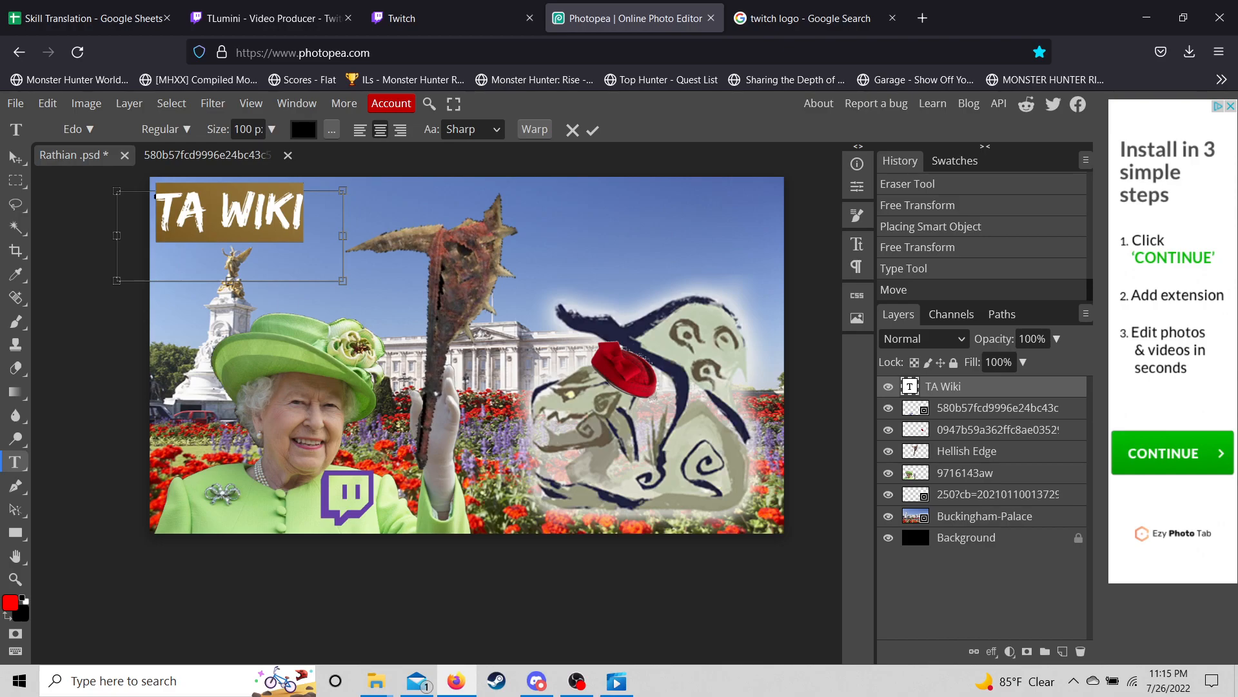
- Raise TA WIKI's size to 115 px, commit, and nudge it slightly left
left_click(252, 130)
key("BackSpace")
key("BackSpace")
type("15")
key("Return")
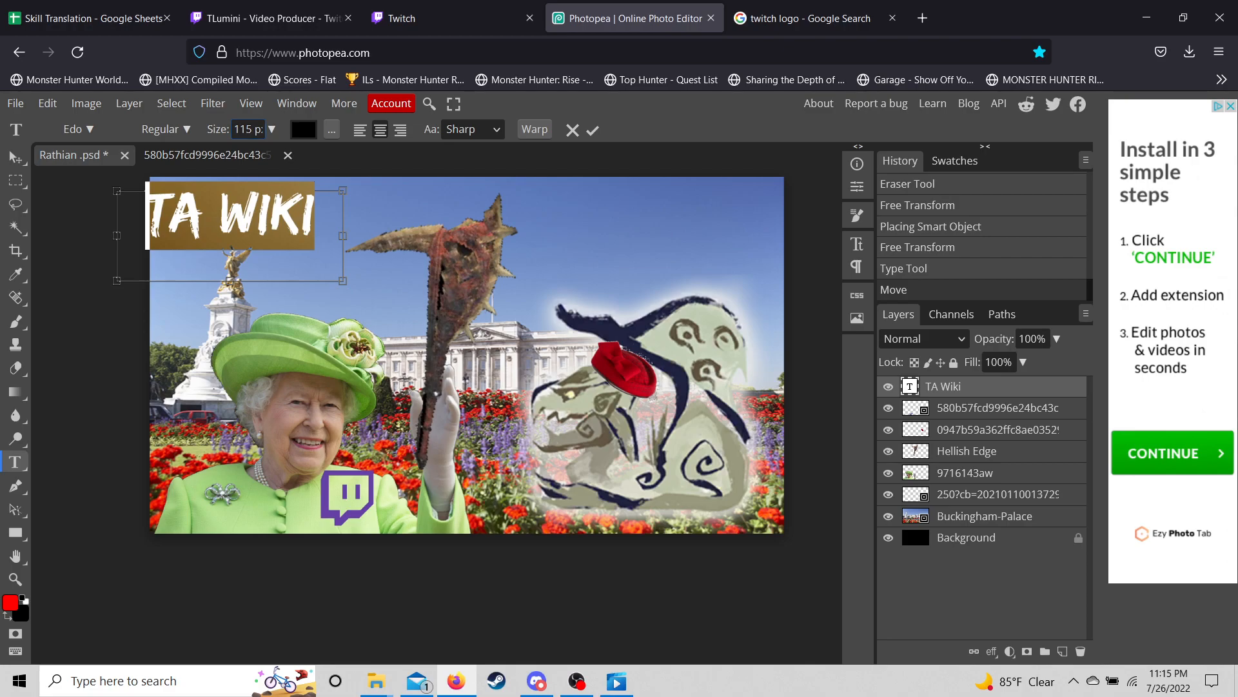
left_click(16, 157)
left_click_drag(257, 216, 250, 216)
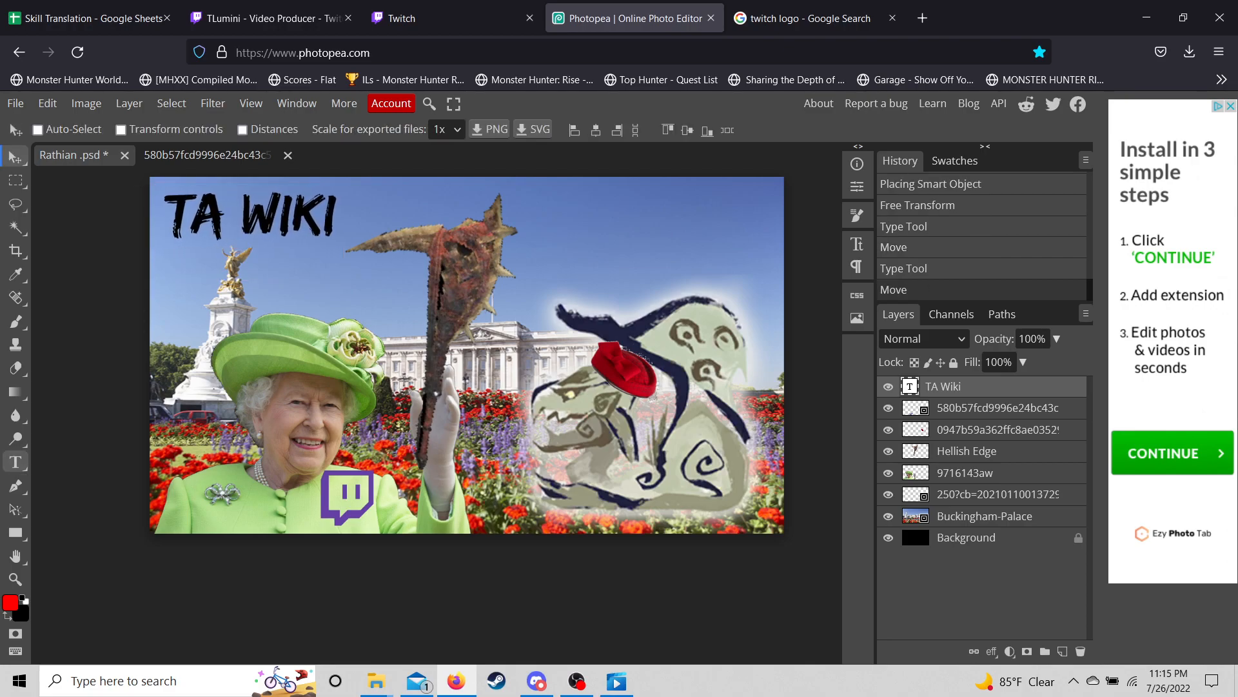
- Draw a new text box at the top right and select its size value
left_click(16, 462)
left_click_drag(544, 192, 753, 260)
left_click_drag(247, 129, 233, 129)
- Set the new text box to 125 px, commit it empty, and start another text layer
key("BackSpace")
type("125")
key("Return")
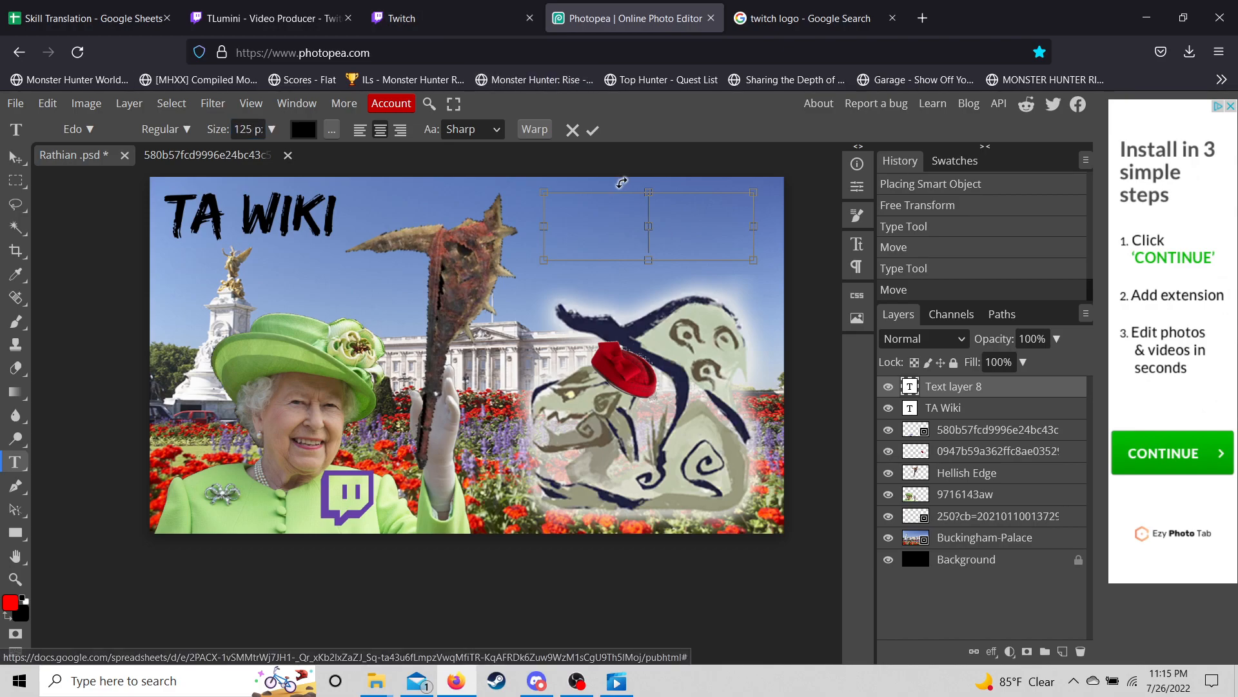
key("2")
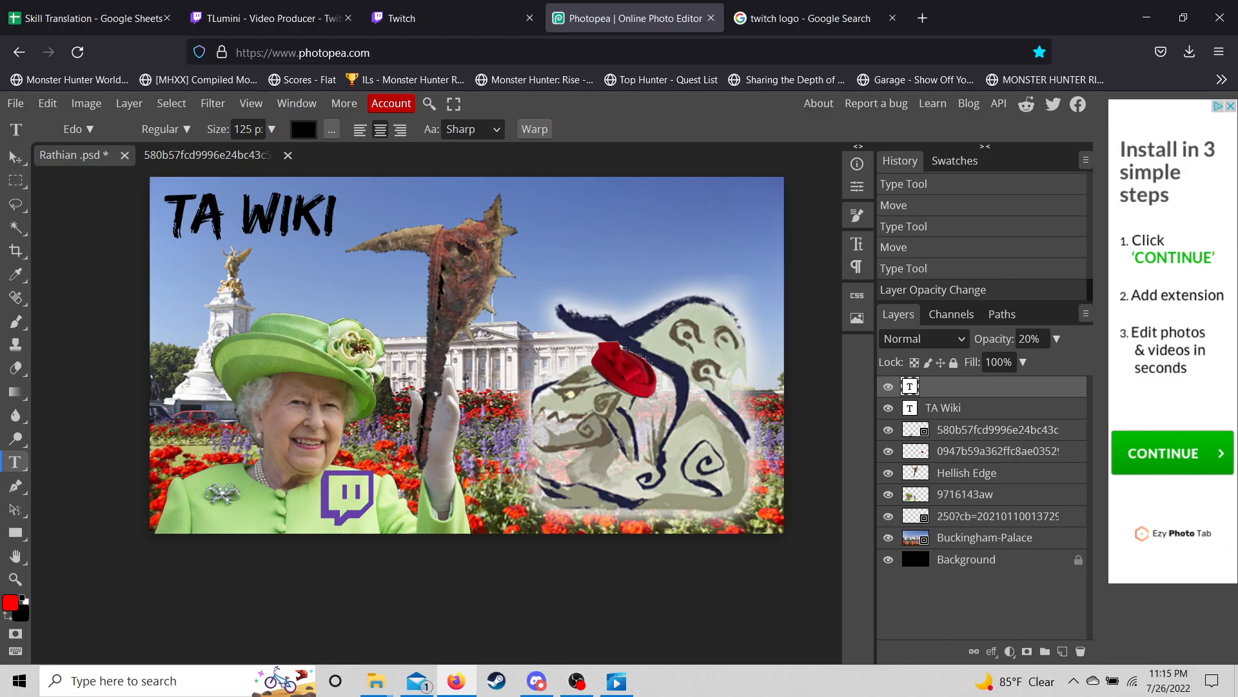
left_click(722, 192)
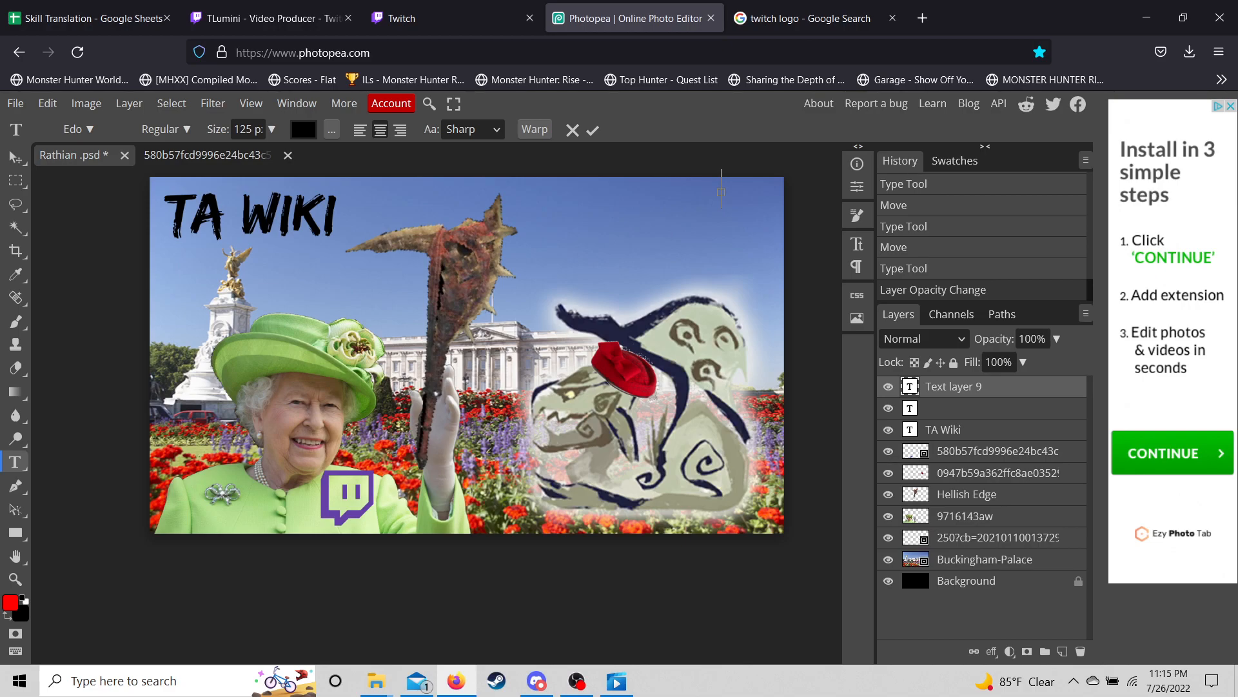
- Delete the two empty text layers from the Layers panel
right_click(1017, 387)
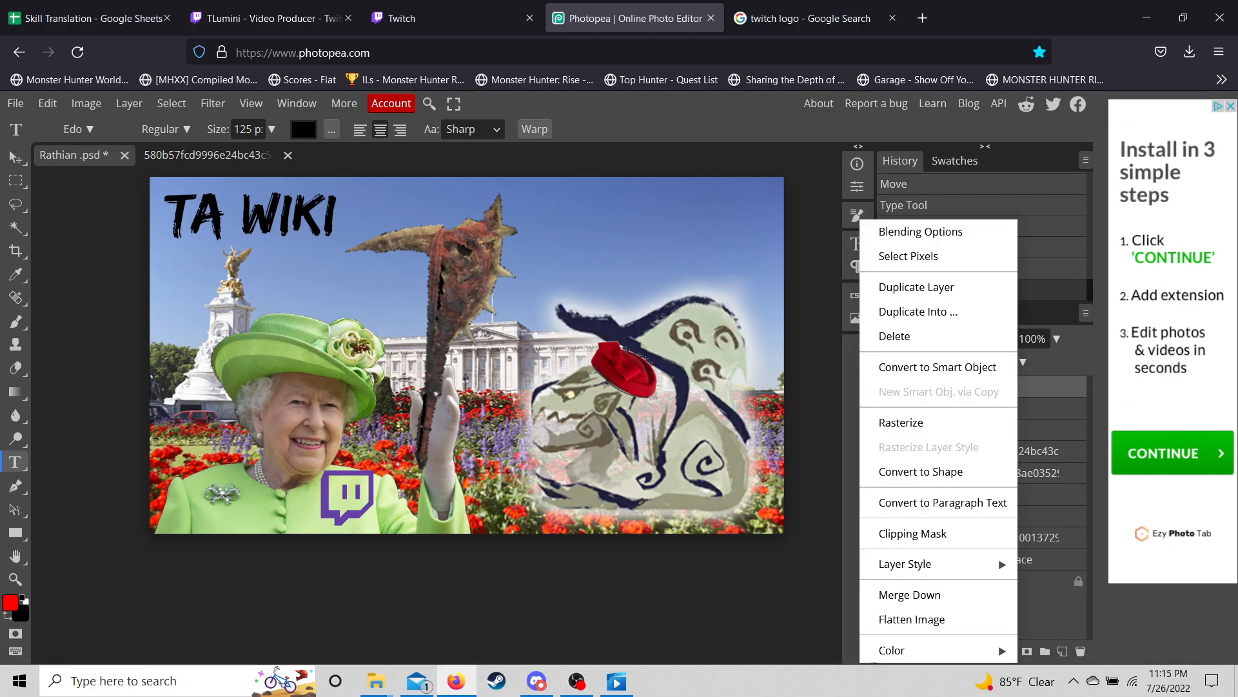
left_click(896, 336)
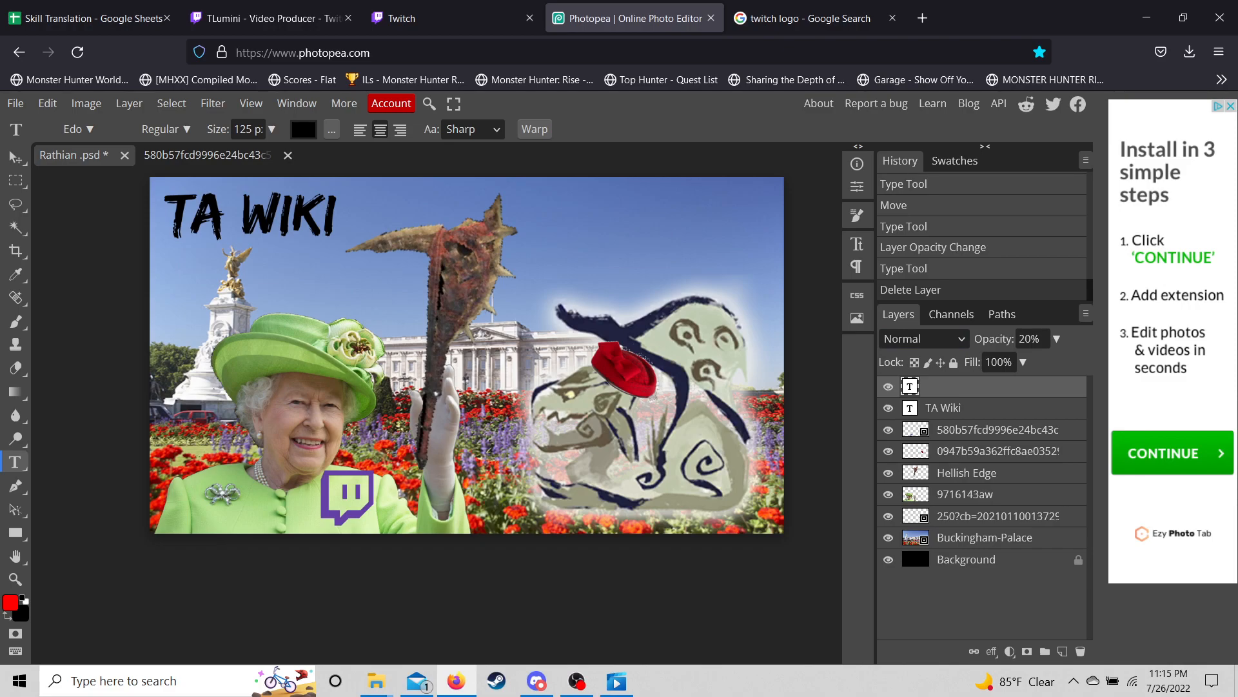
right_click(1006, 386)
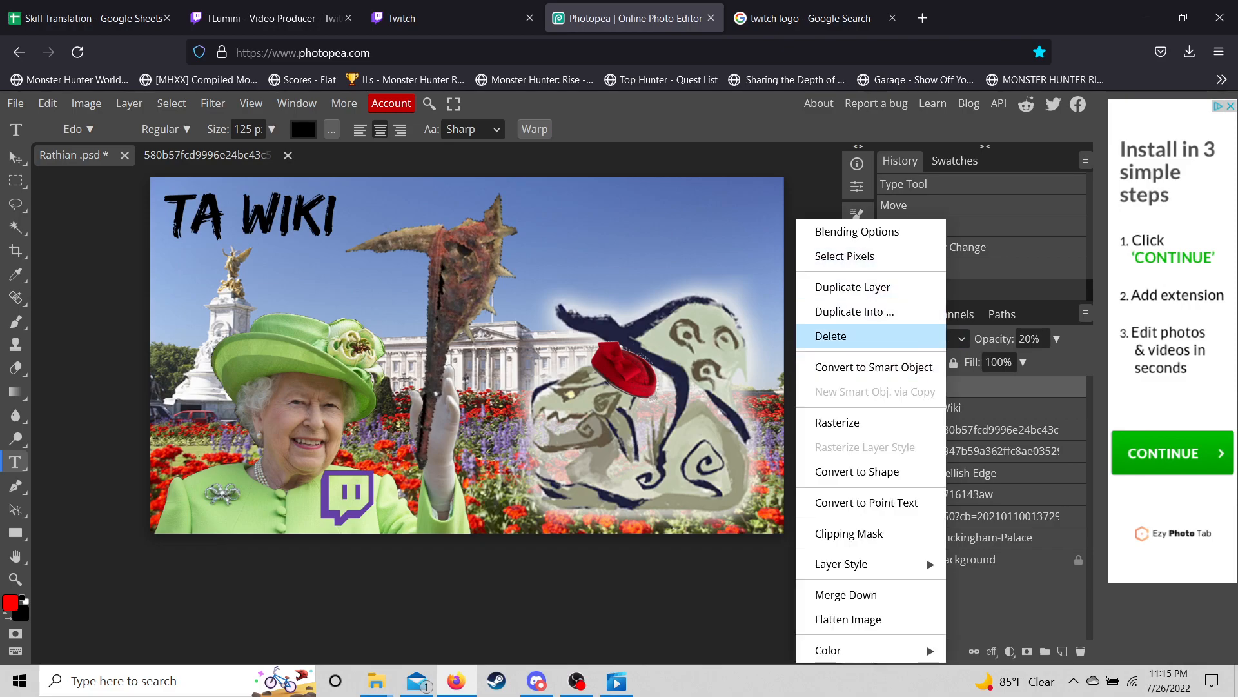
left_click(838, 336)
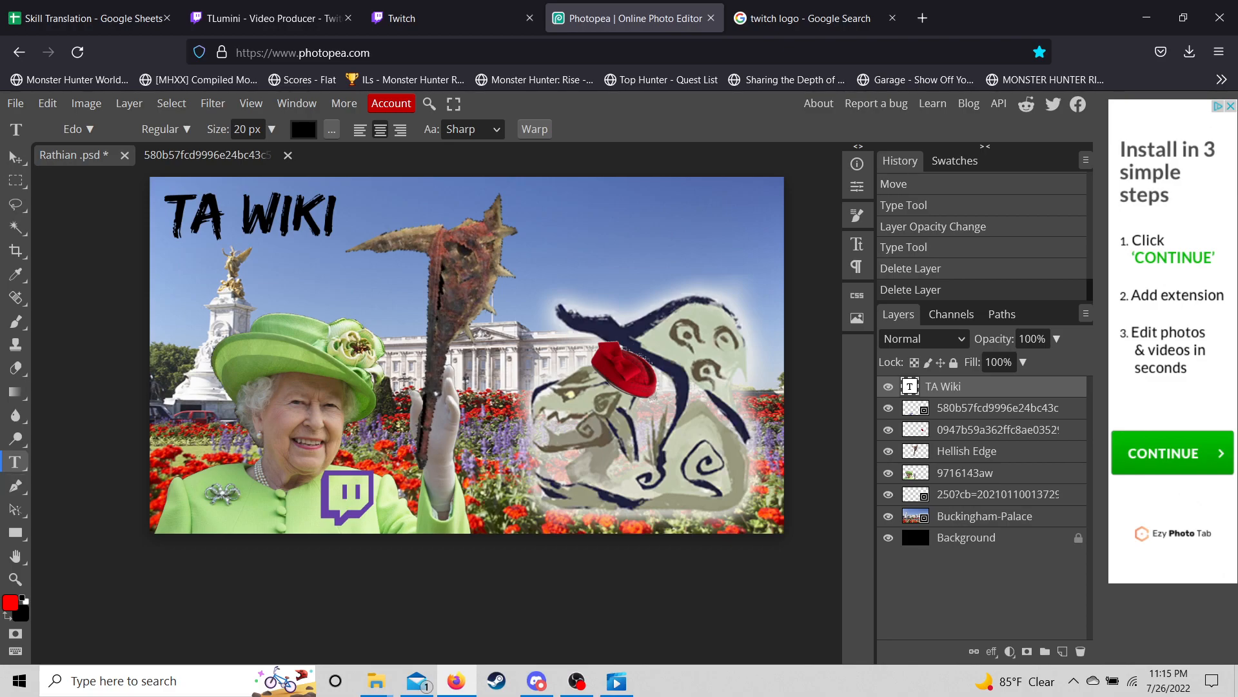
- Add a 125 px text box at top right reading 2'14"62
left_click_drag(541, 191, 759, 280)
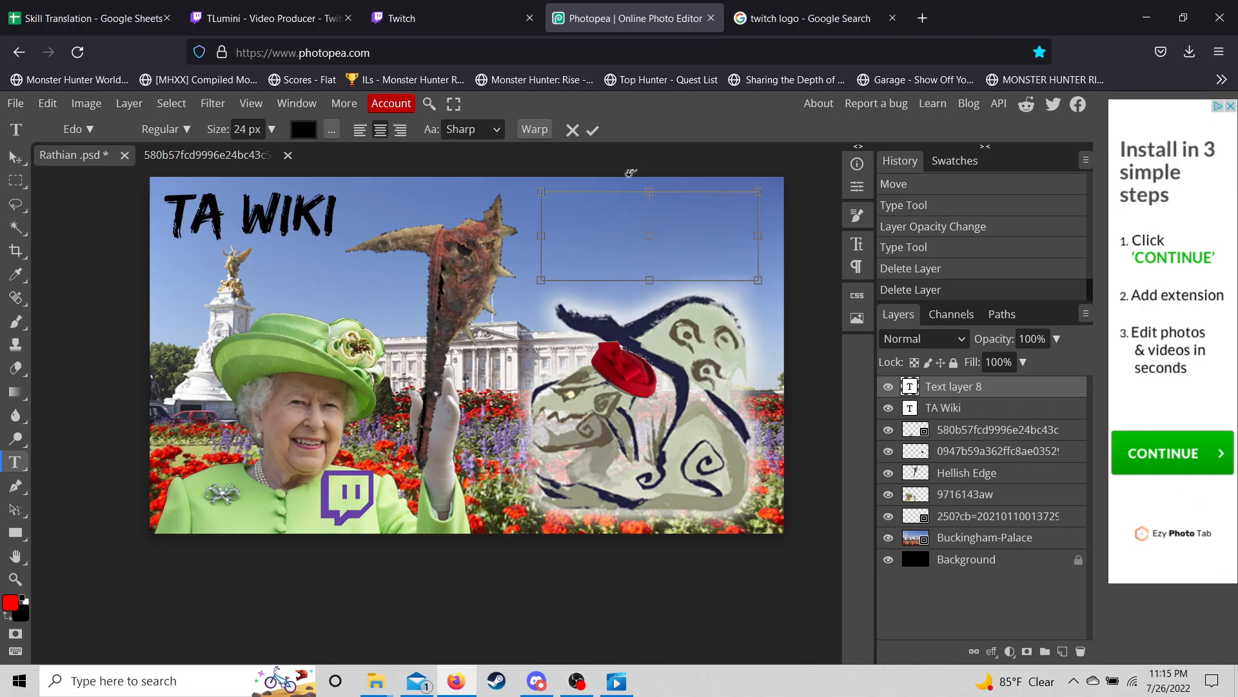
left_click(245, 130)
type("125")
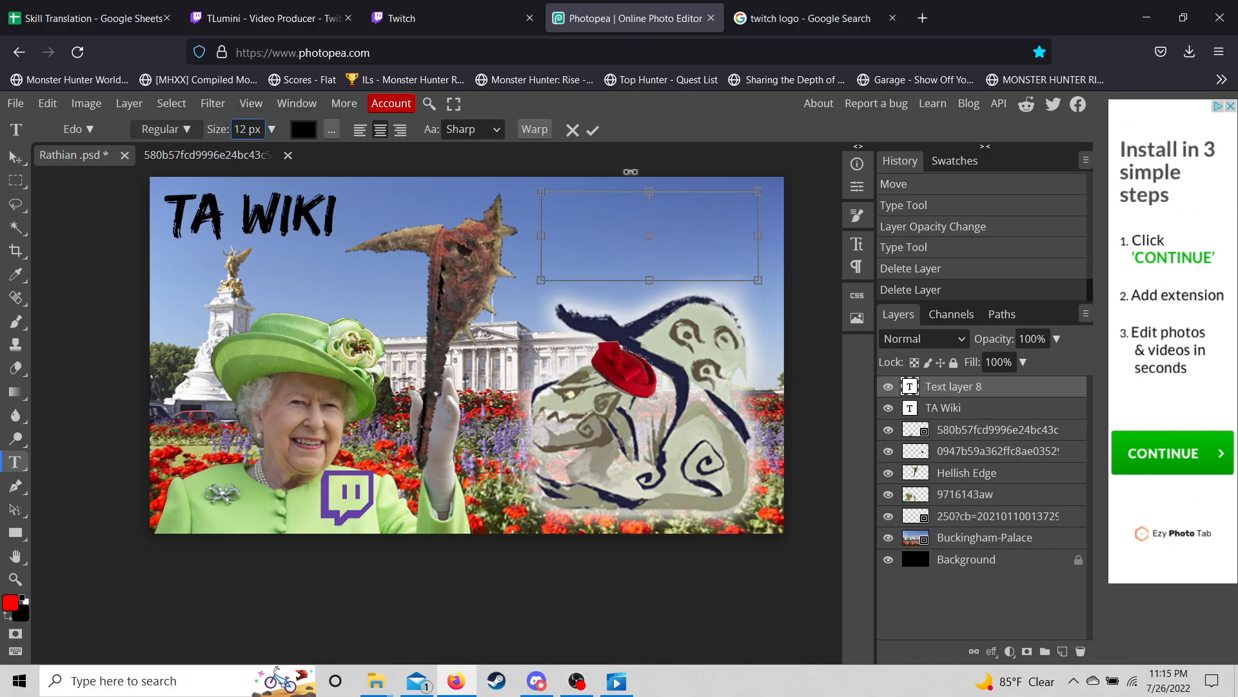
key("Return")
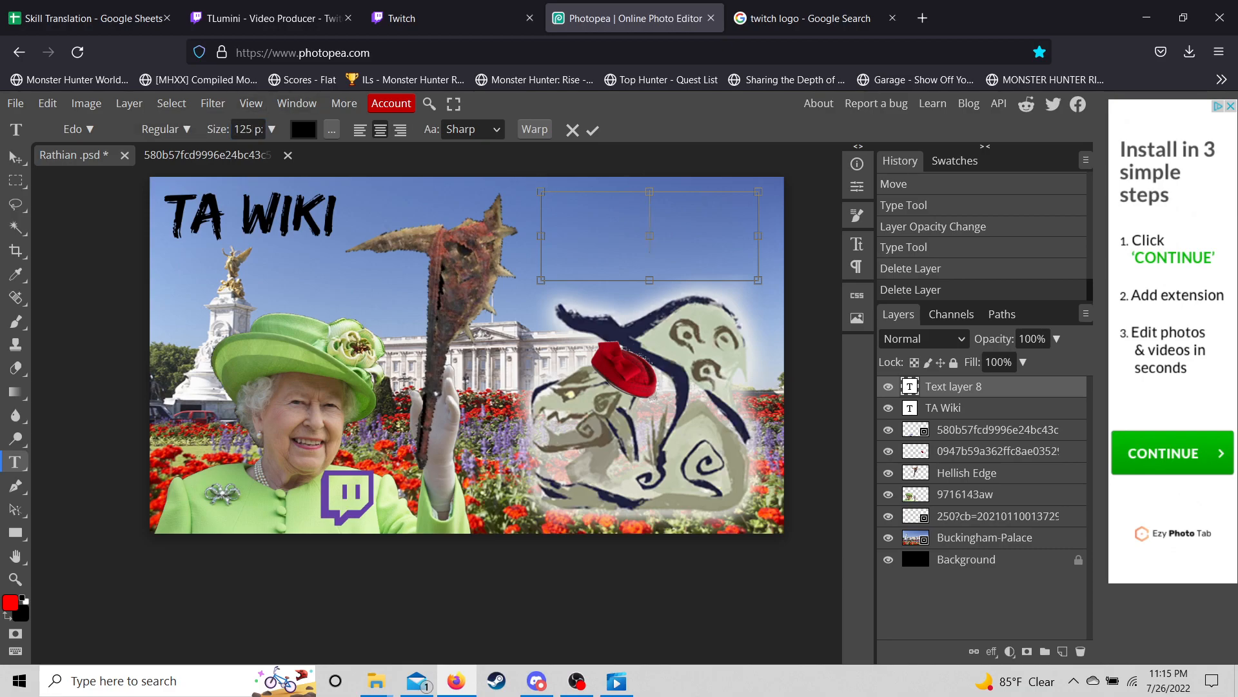
type("2")
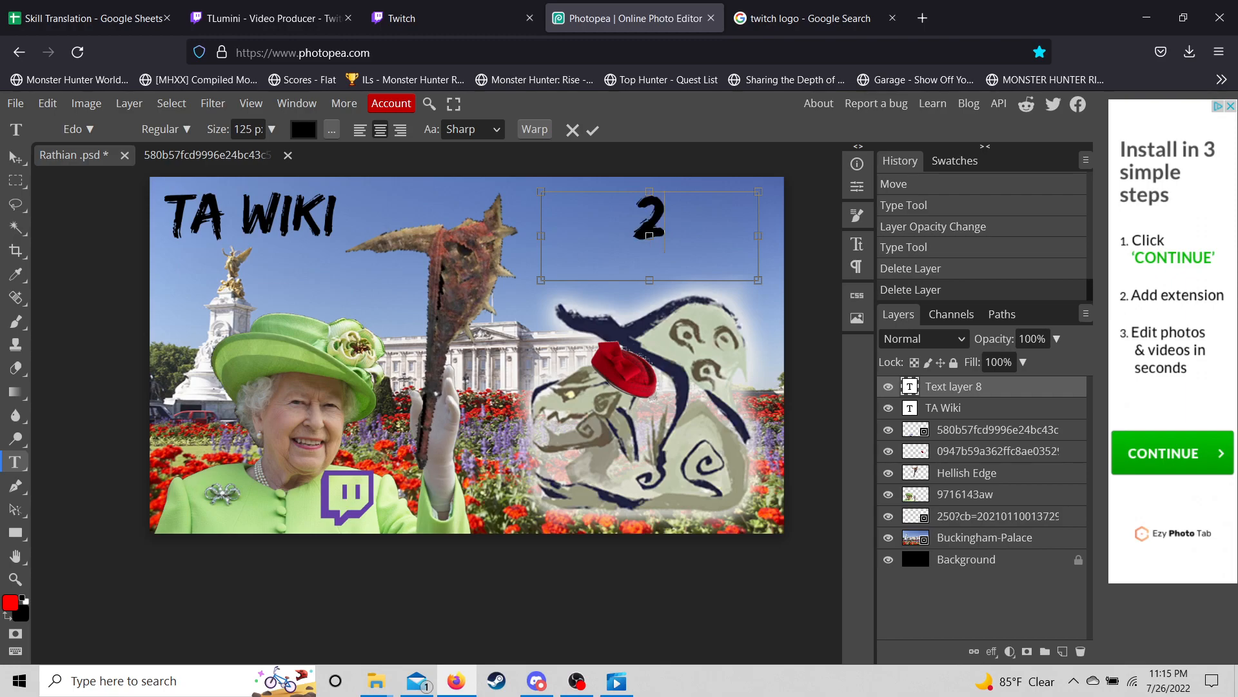
type("'")
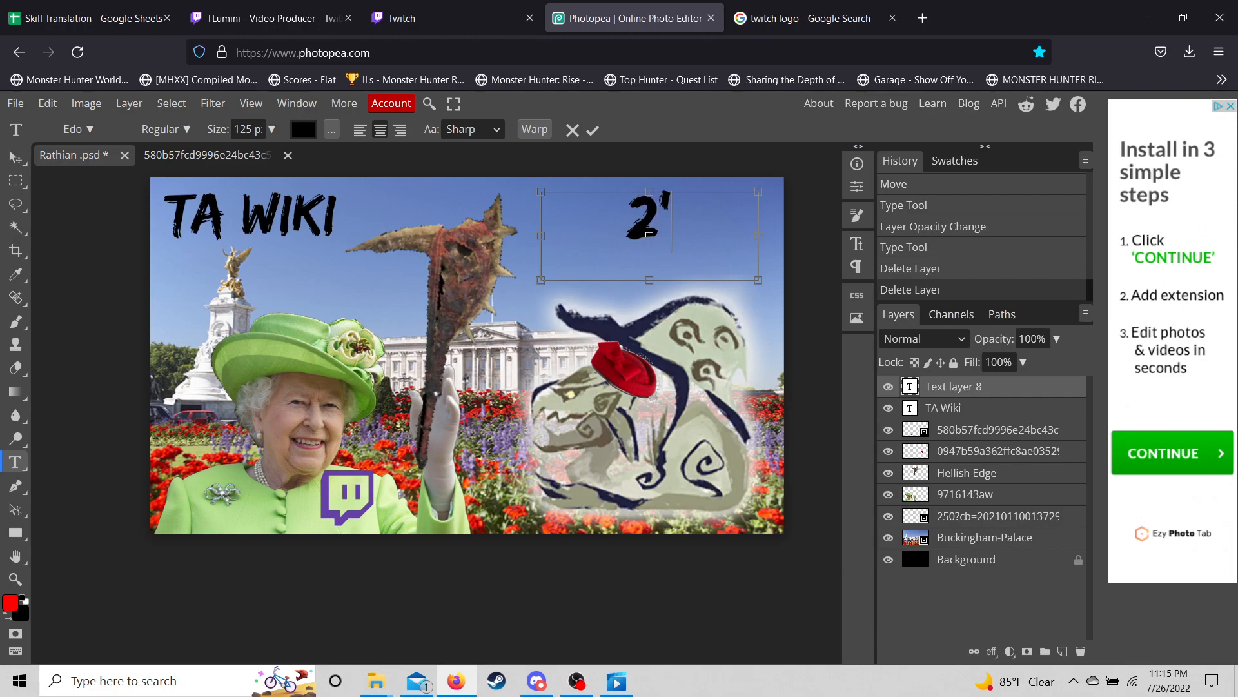
type("14")
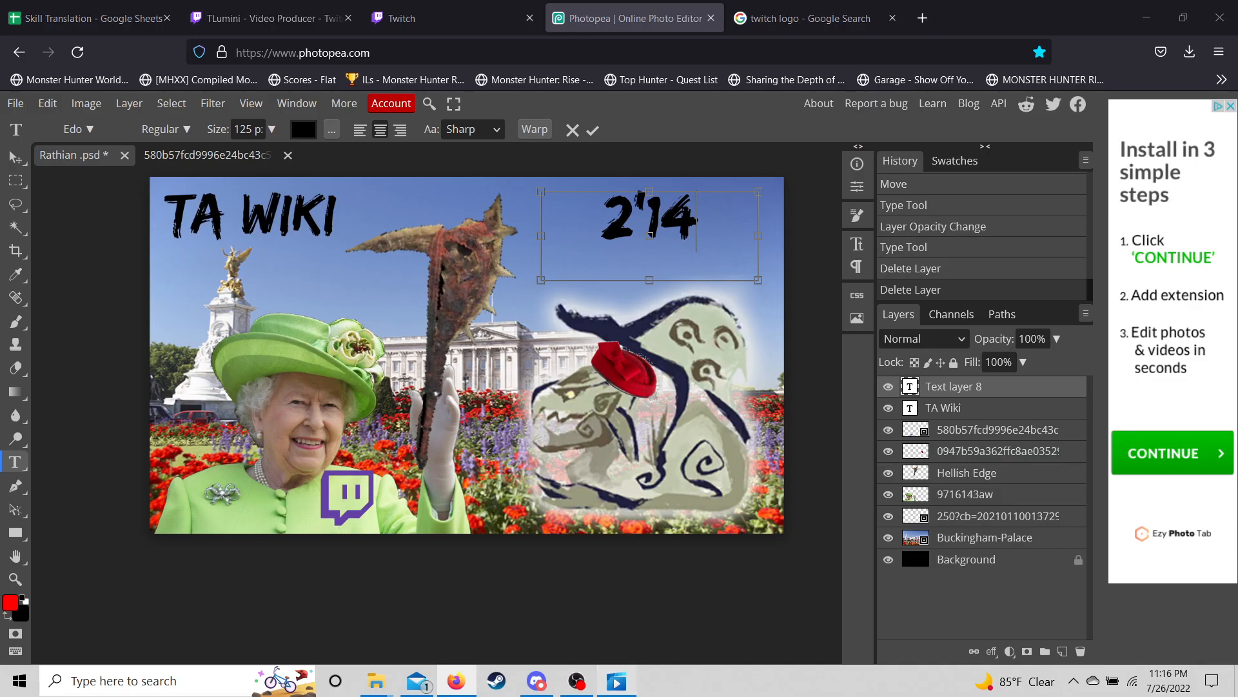
left_click(616, 681)
left_click(616, 682)
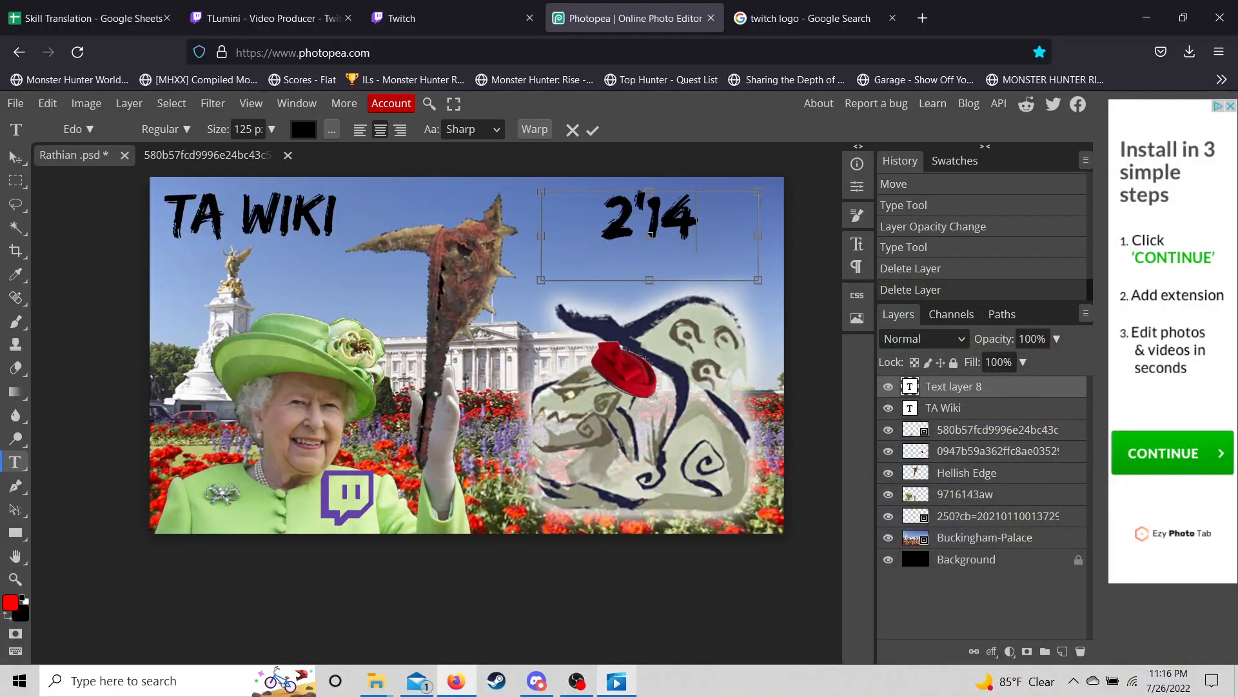
type("\"62")
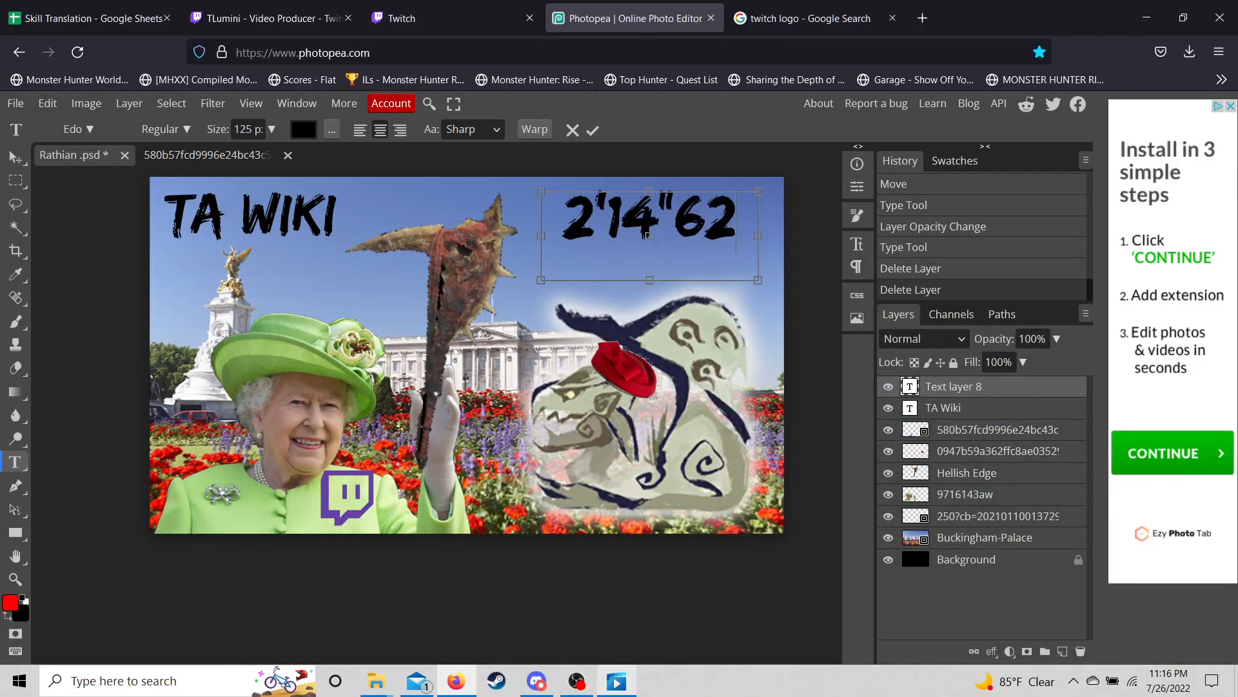
- Resize the 2'14"62 text to 150 px and nudge it slightly left and down
left_click_drag(736, 235, 563, 234)
left_click(243, 129)
left_click_drag(254, 129, 236, 129)
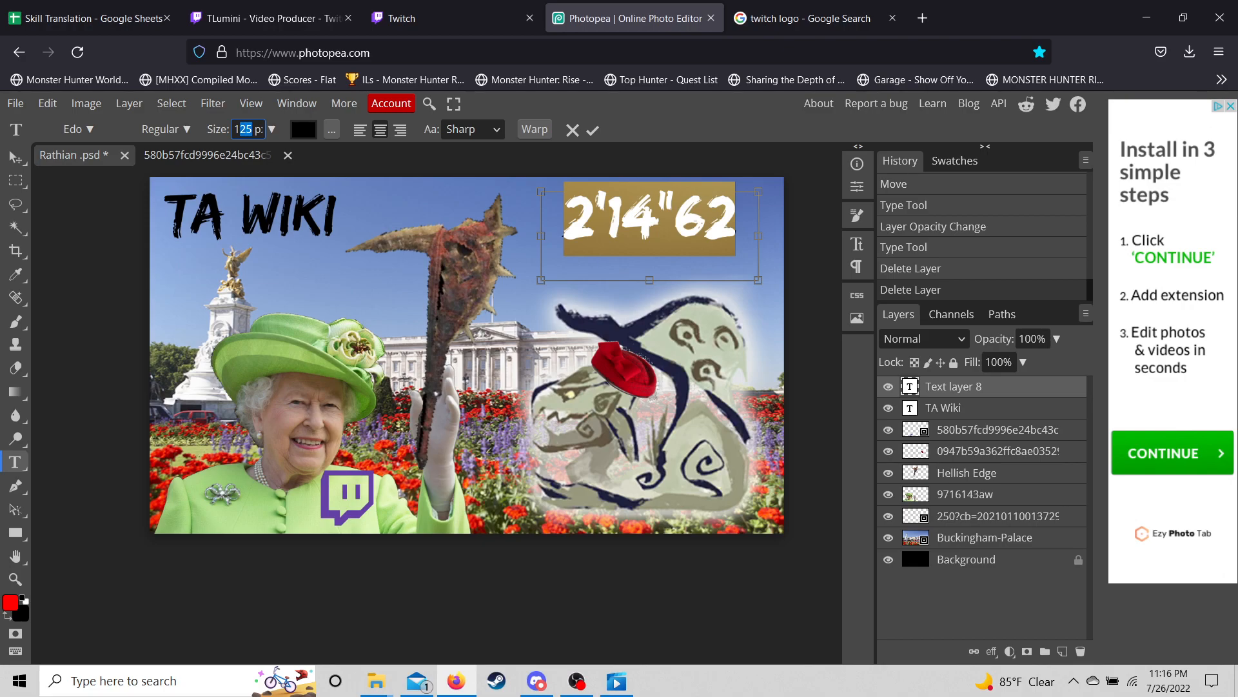
type("150")
key("Return")
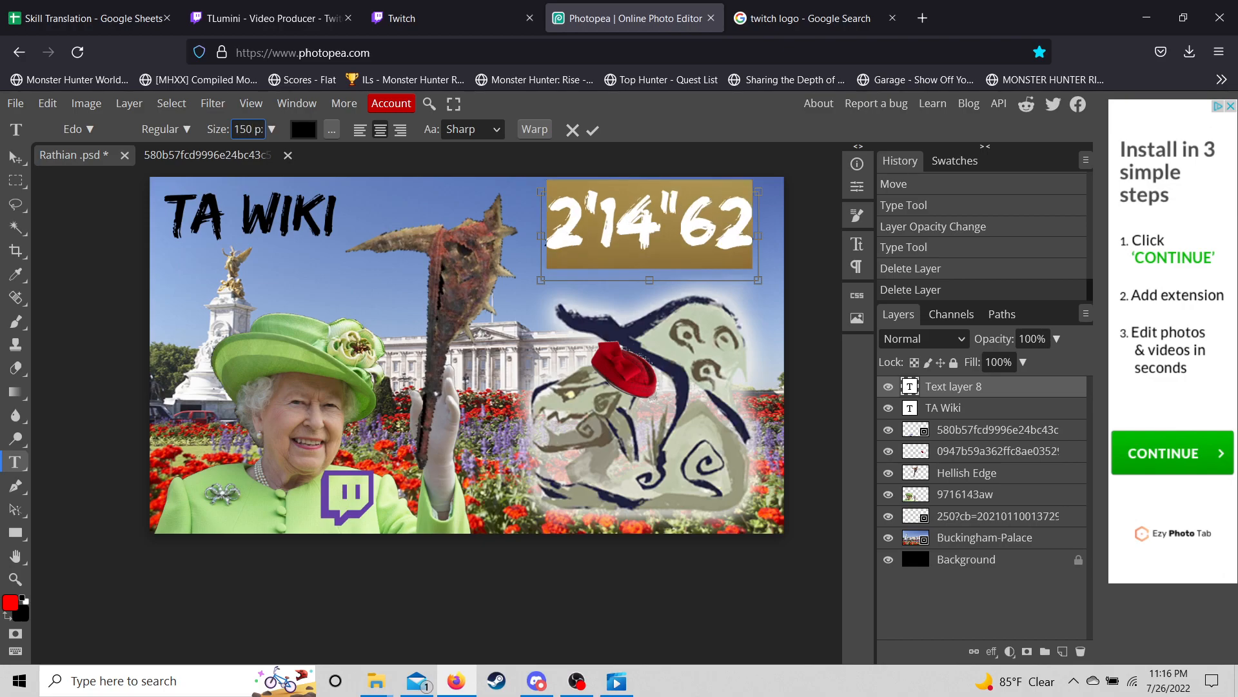
left_click(16, 157)
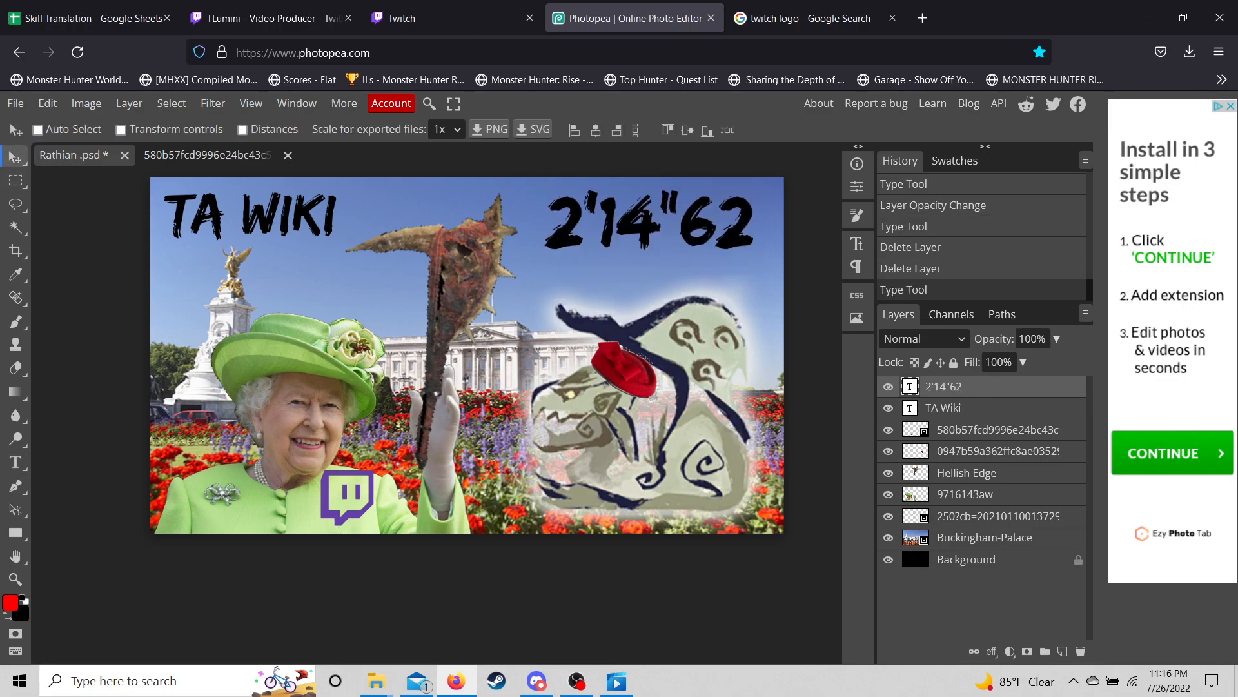
left_click_drag(649, 221, 642, 231)
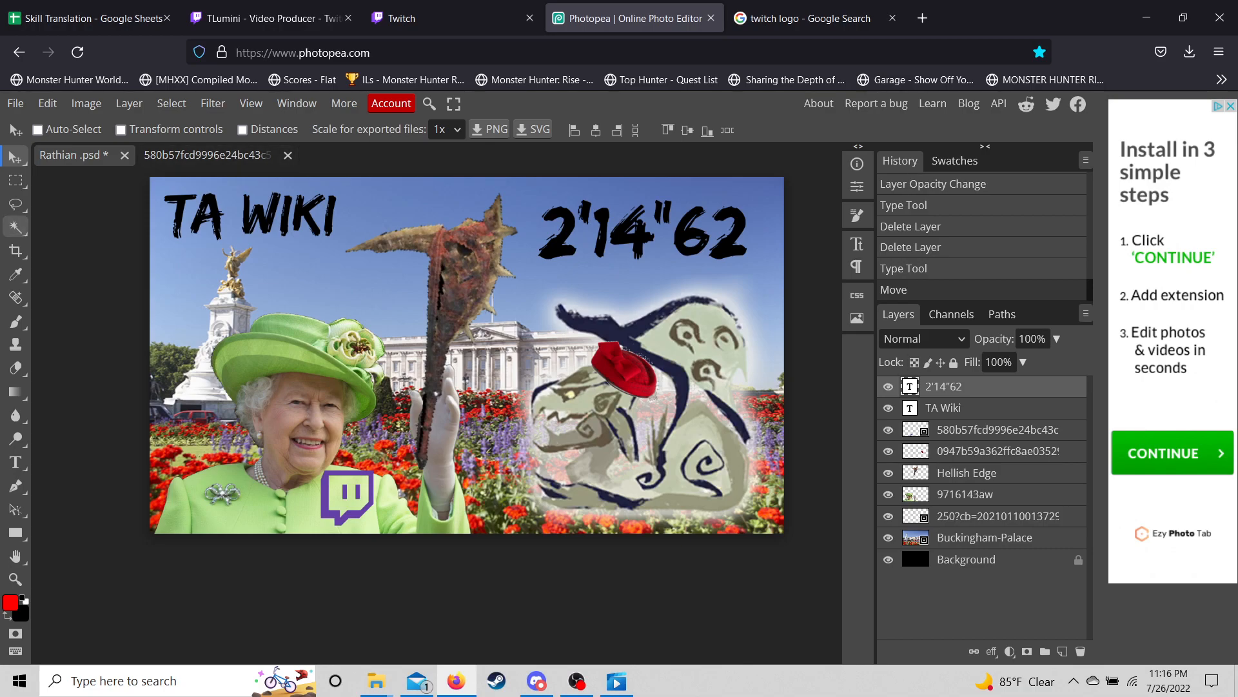
- Enlarge TA WIKI to 150 px and position it against the left edge
left_click(16, 461)
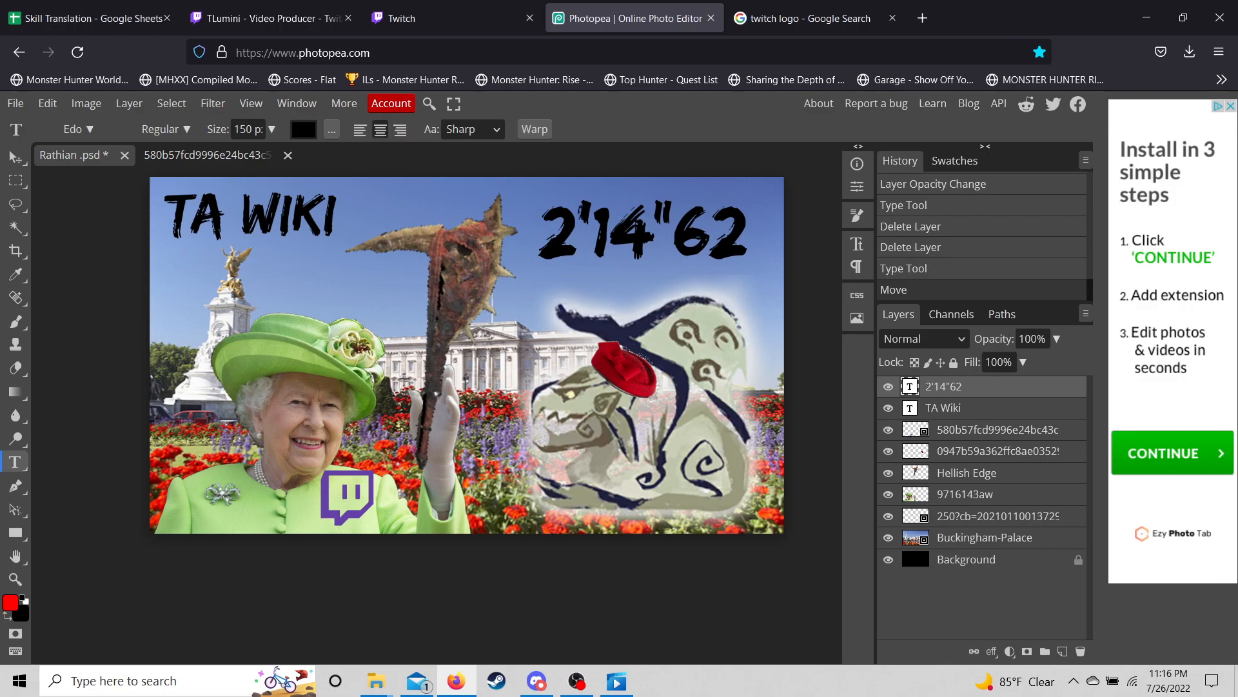
left_click(943, 407)
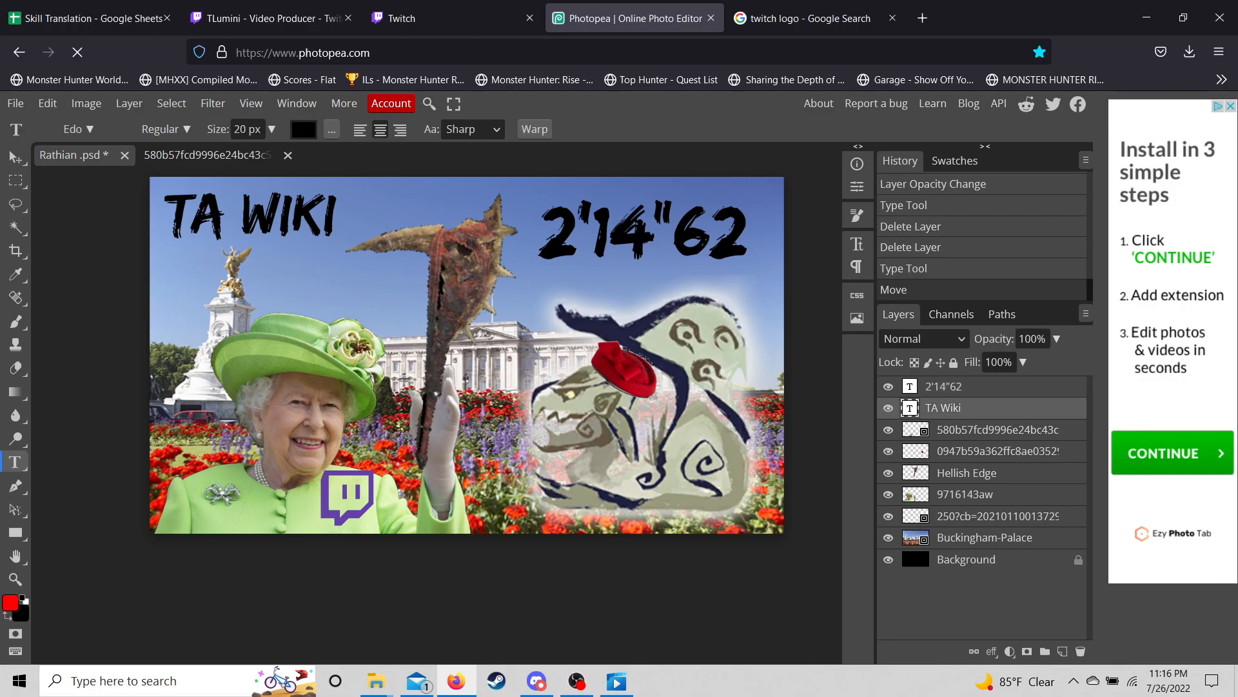
left_click(323, 237)
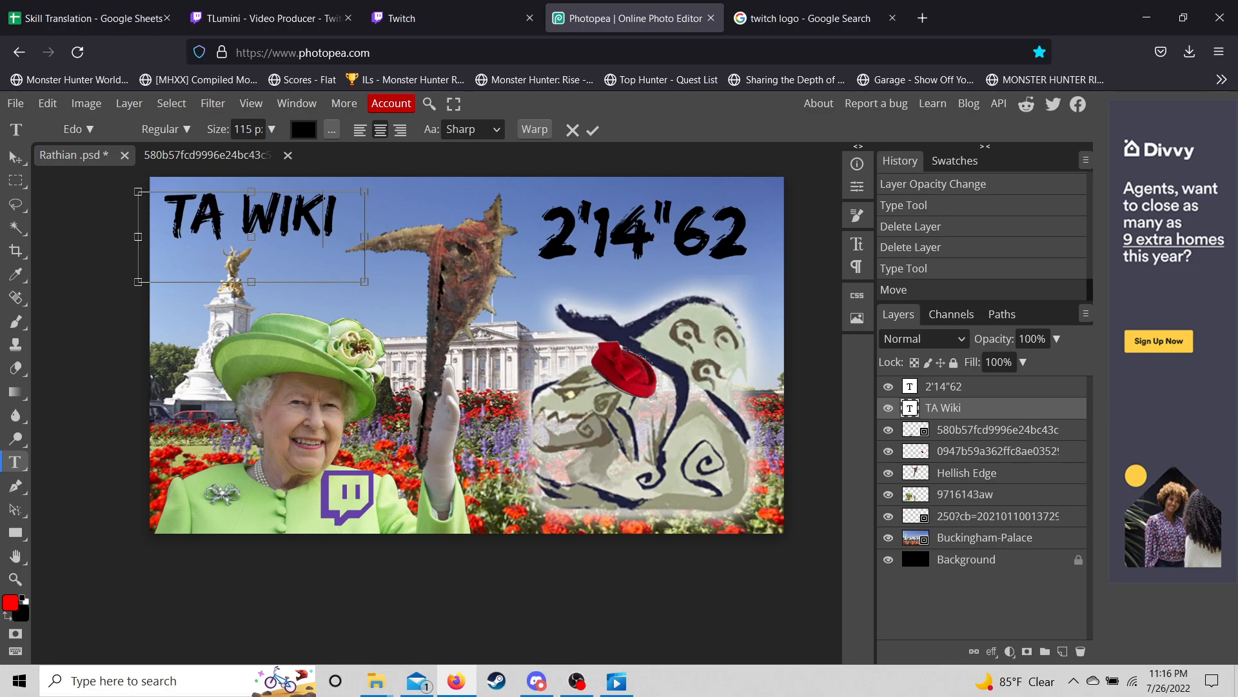
key("ctrl+a")
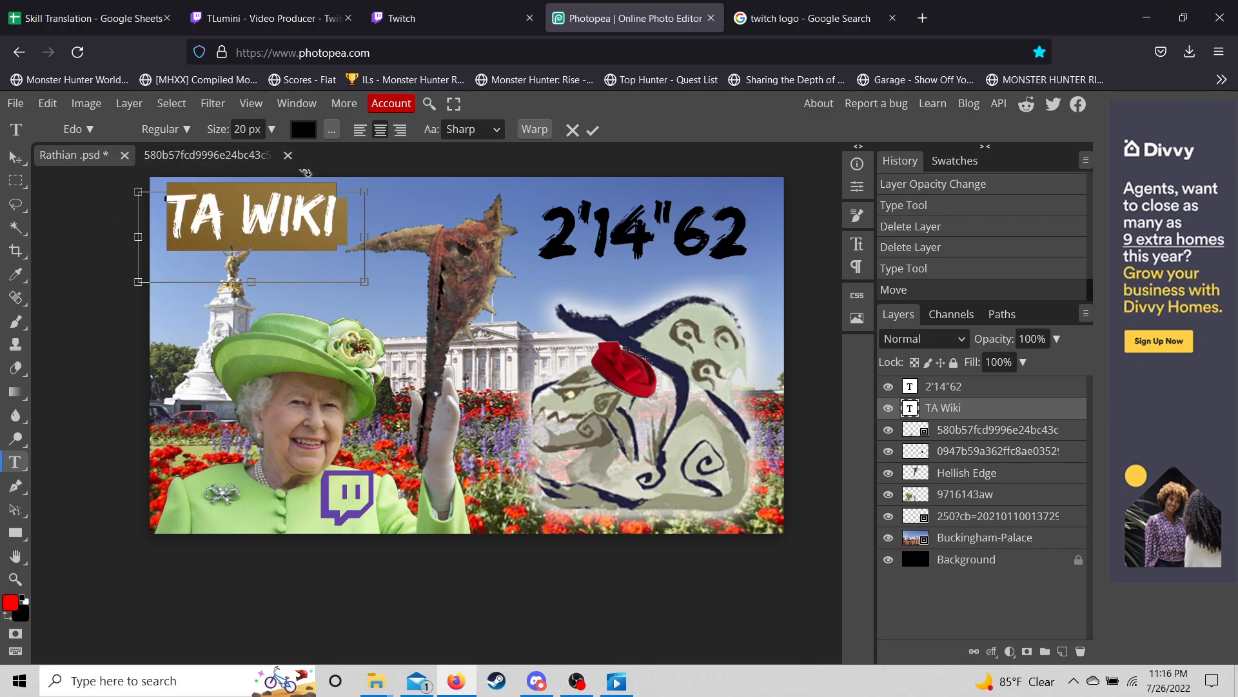
key("BackSpace")
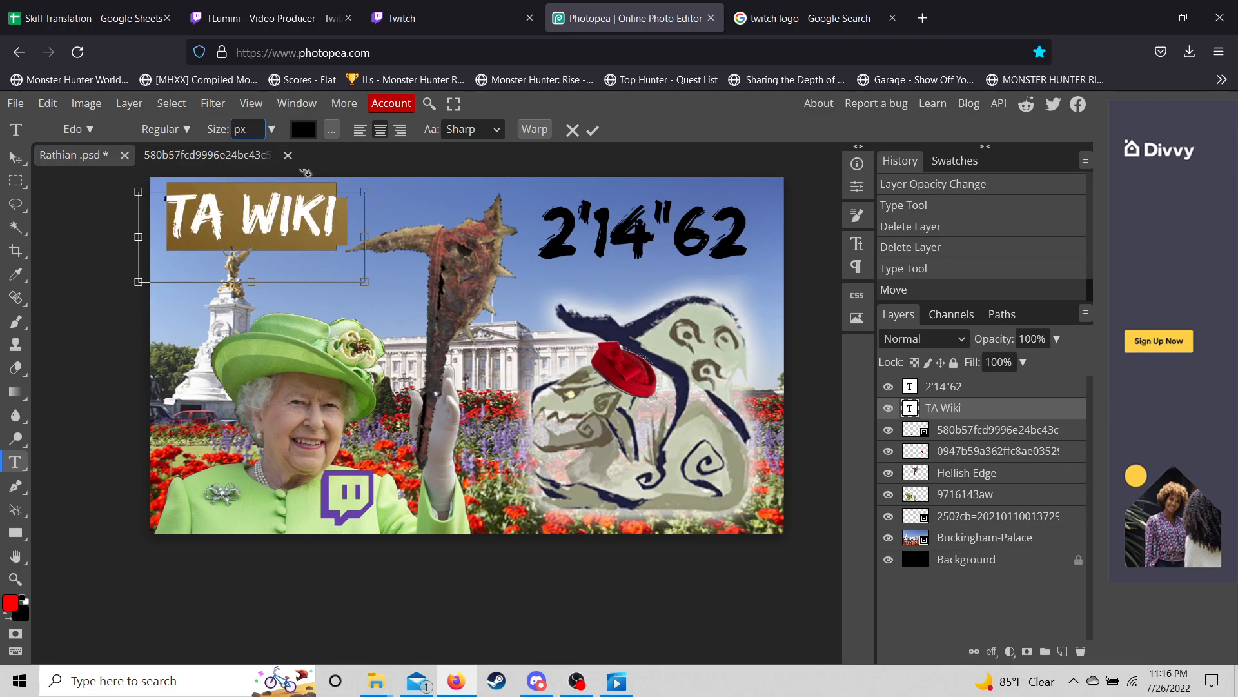
type("150")
key("Return")
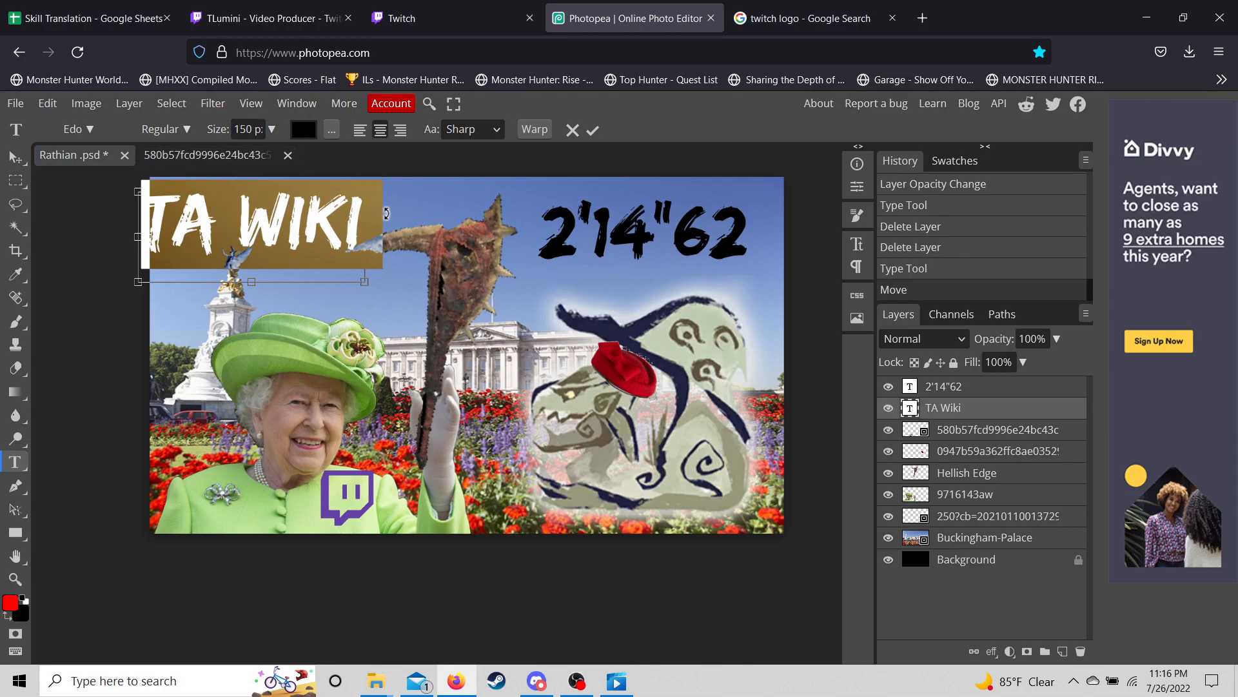
mouse_move(375, 291)
left_mouse_down()
mouse_move(406, 290)
mouse_move(387, 288)
left_mouse_up()
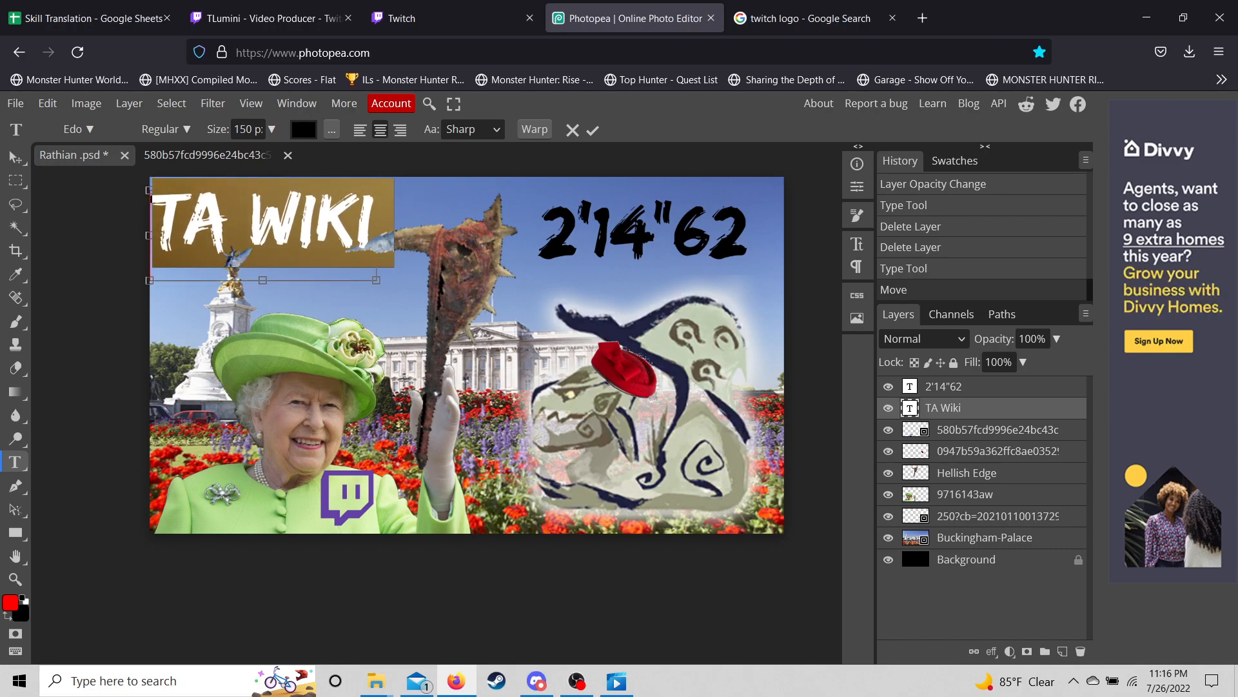
left_click(16, 157)
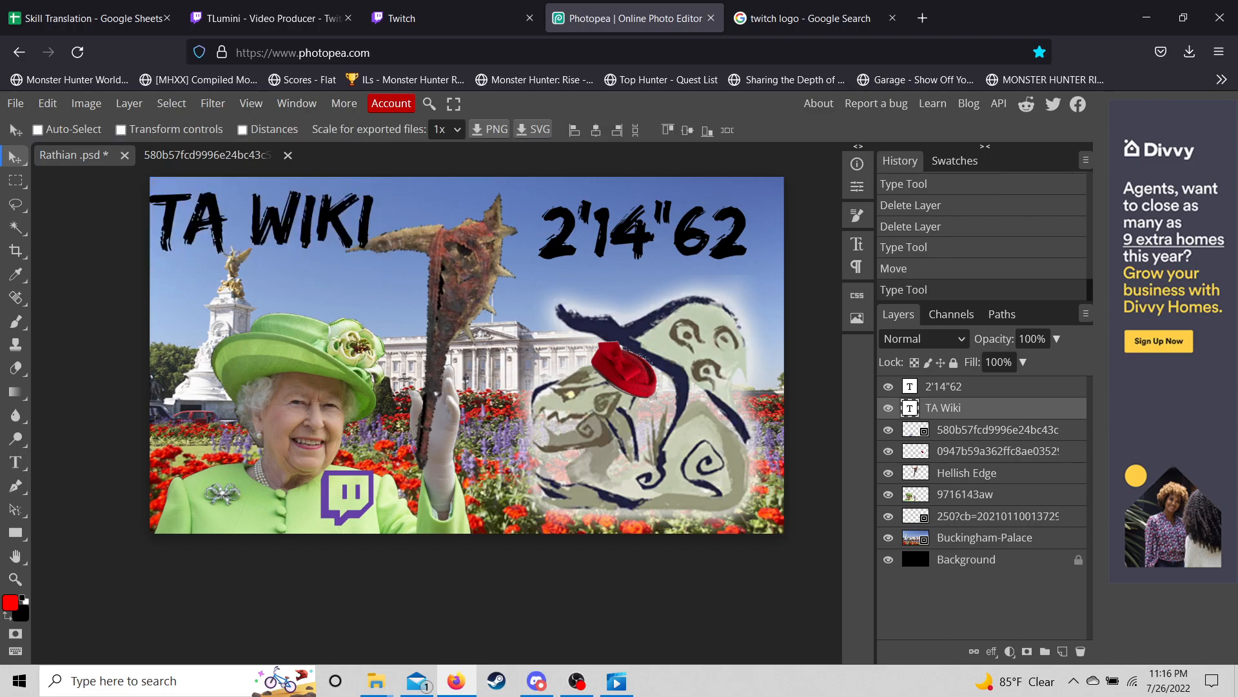
left_click_drag(262, 223, 265, 214)
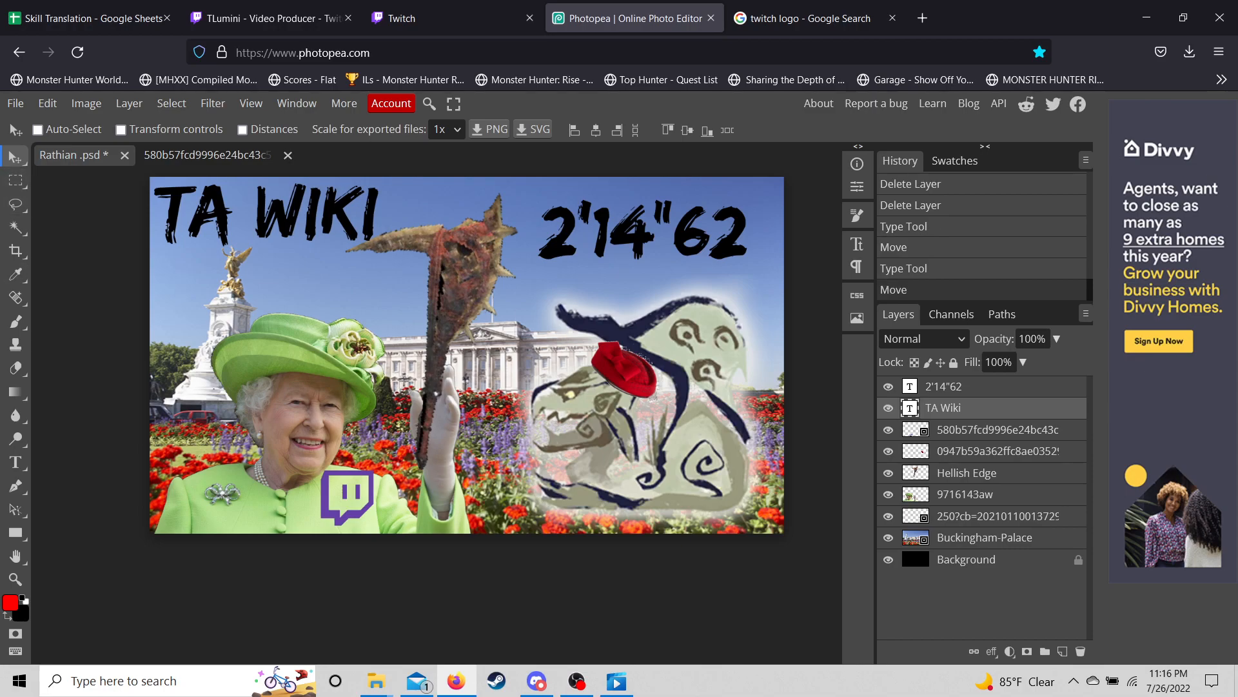
- Move the 2'14"62 time text up and right, level with TA WIKI
left_click(944, 387)
left_click_drag(644, 231, 649, 218)
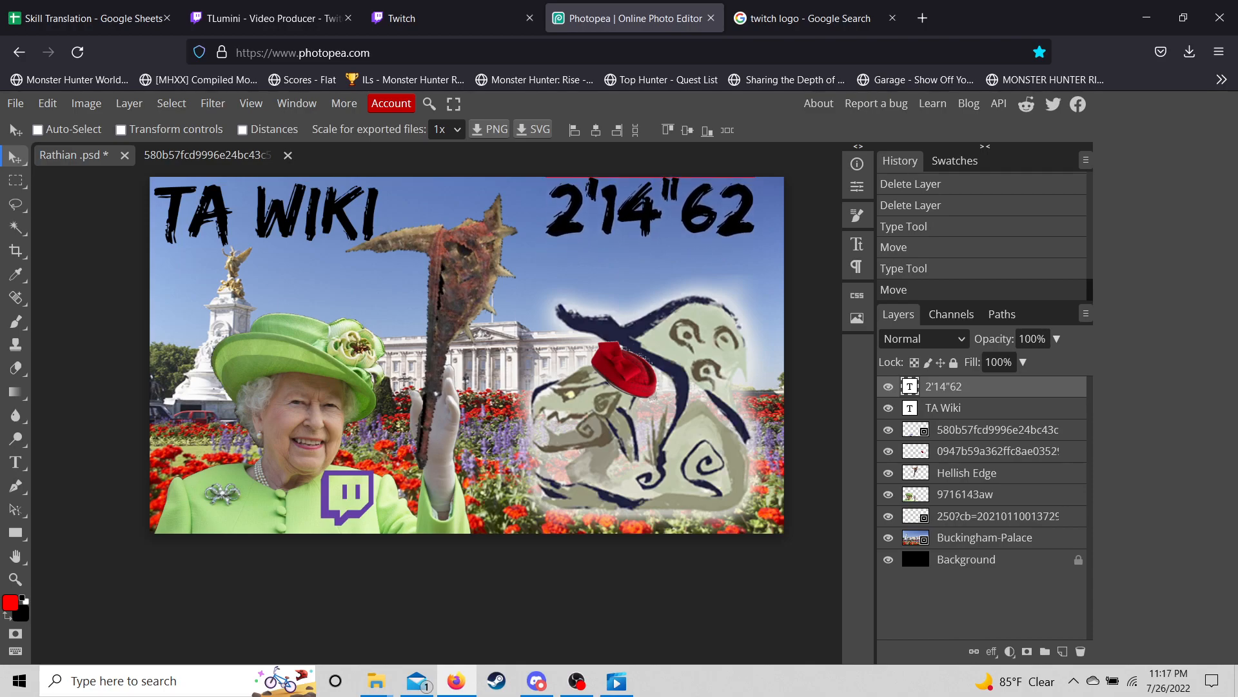
left_click_drag(650, 217, 653, 217)
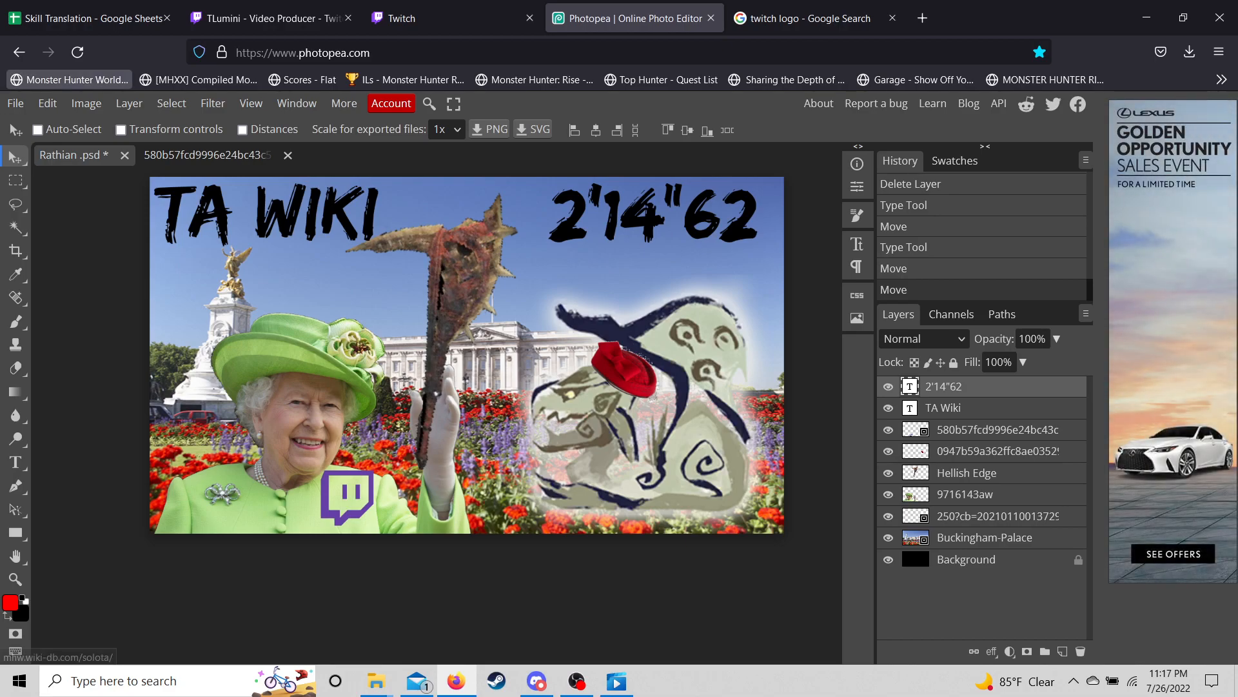
- Export the thumbnail as JPG, saving Rathian.jpg, then switch to Discord
left_click(15, 104)
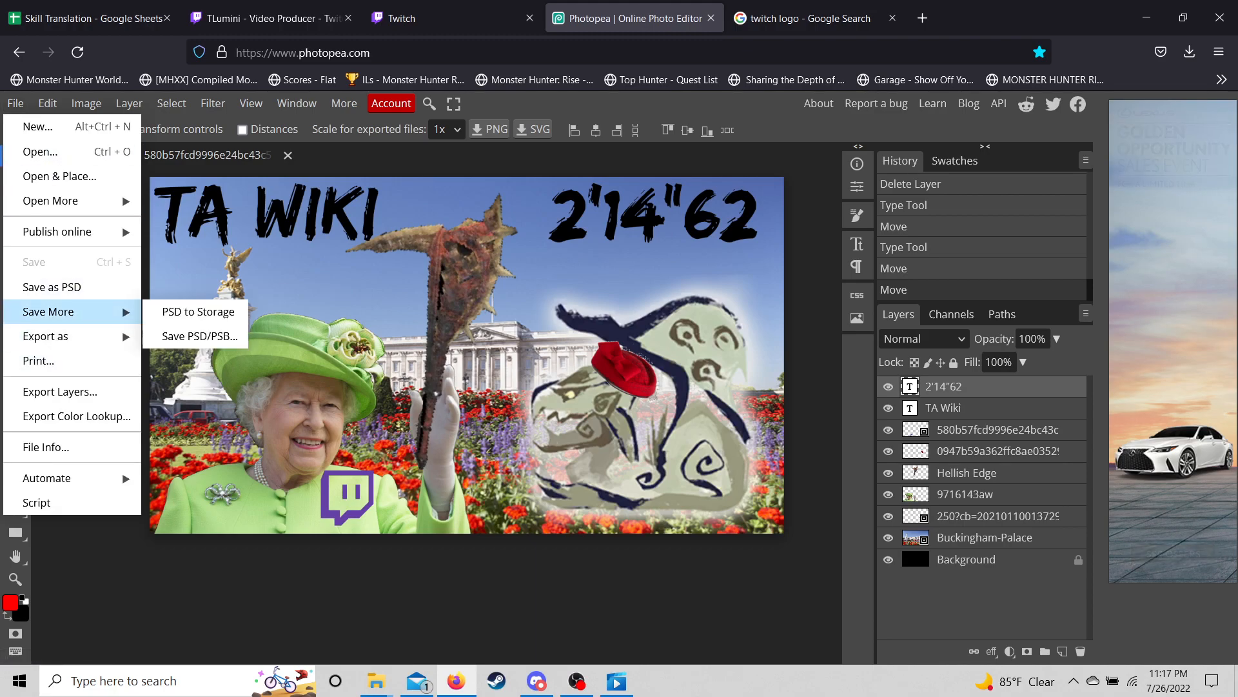
mouse_move(78, 336)
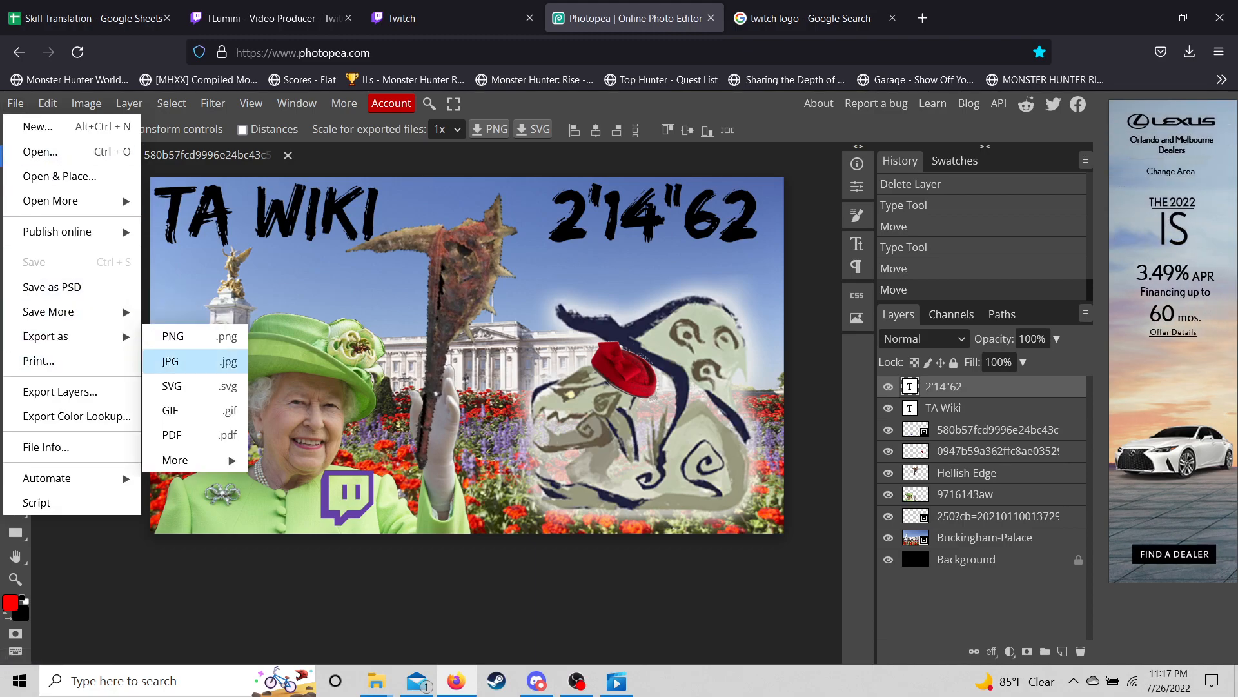
left_click(187, 362)
left_click(623, 414)
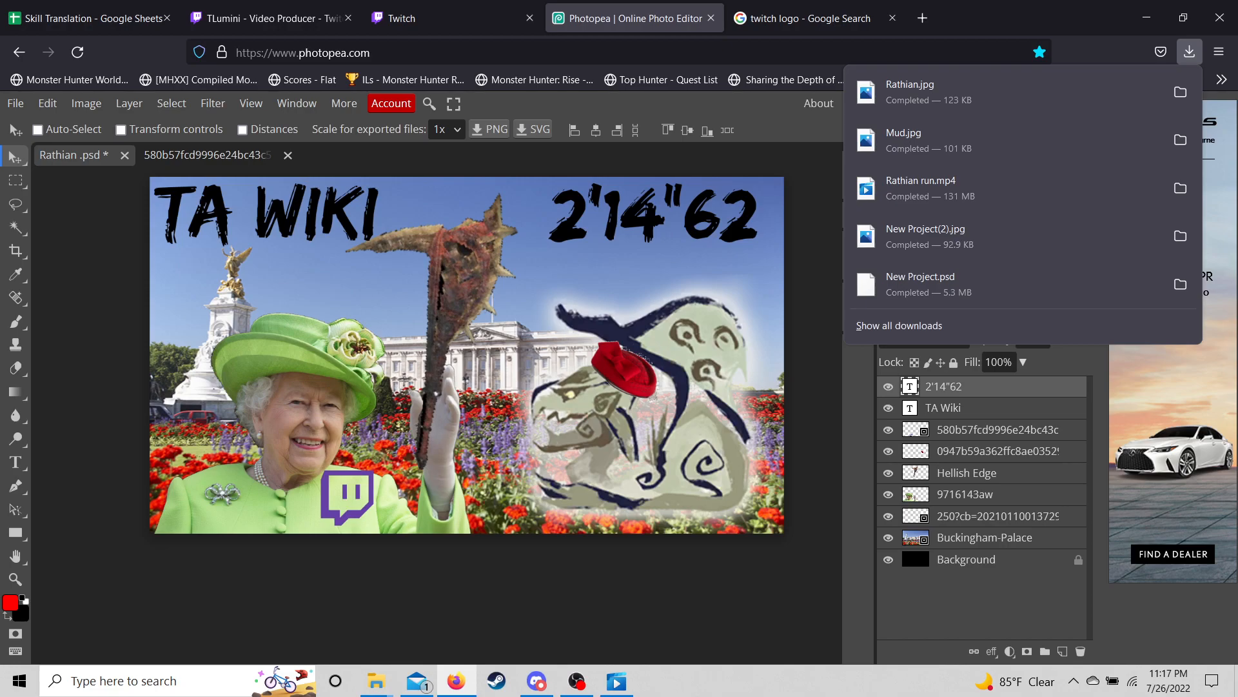
left_click(536, 680)
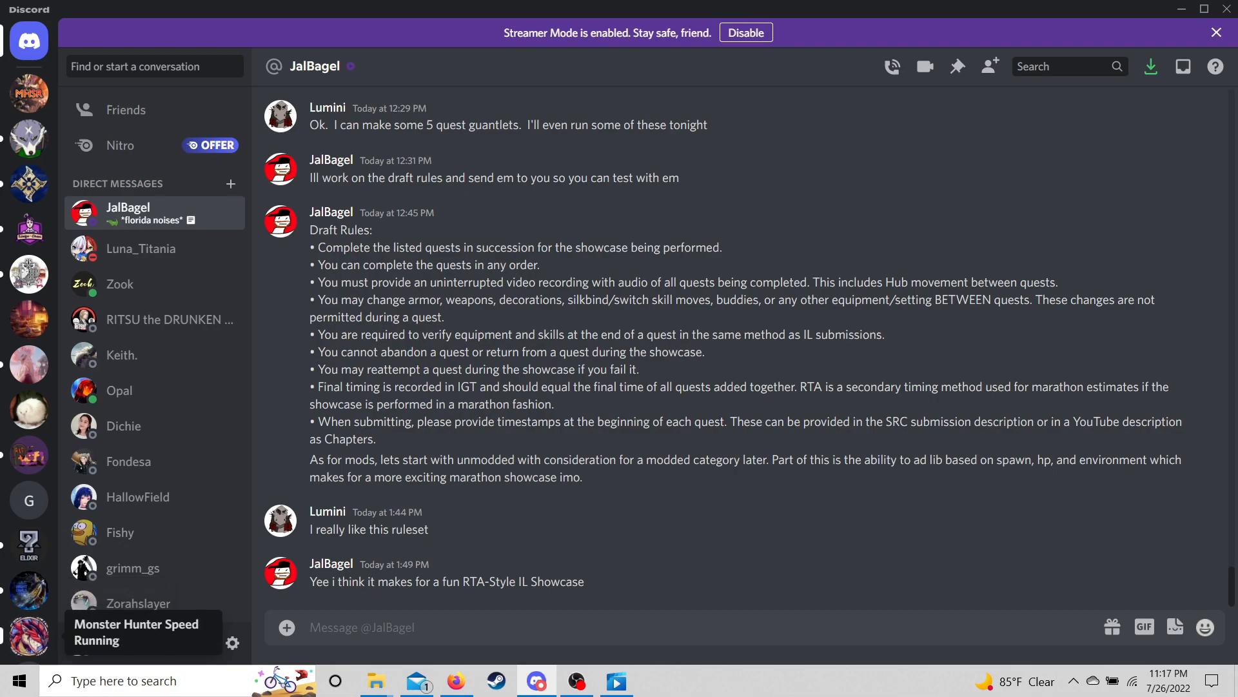
- Go to the #rise channel of the Monster Hunter Speed Running server
left_click(29, 635)
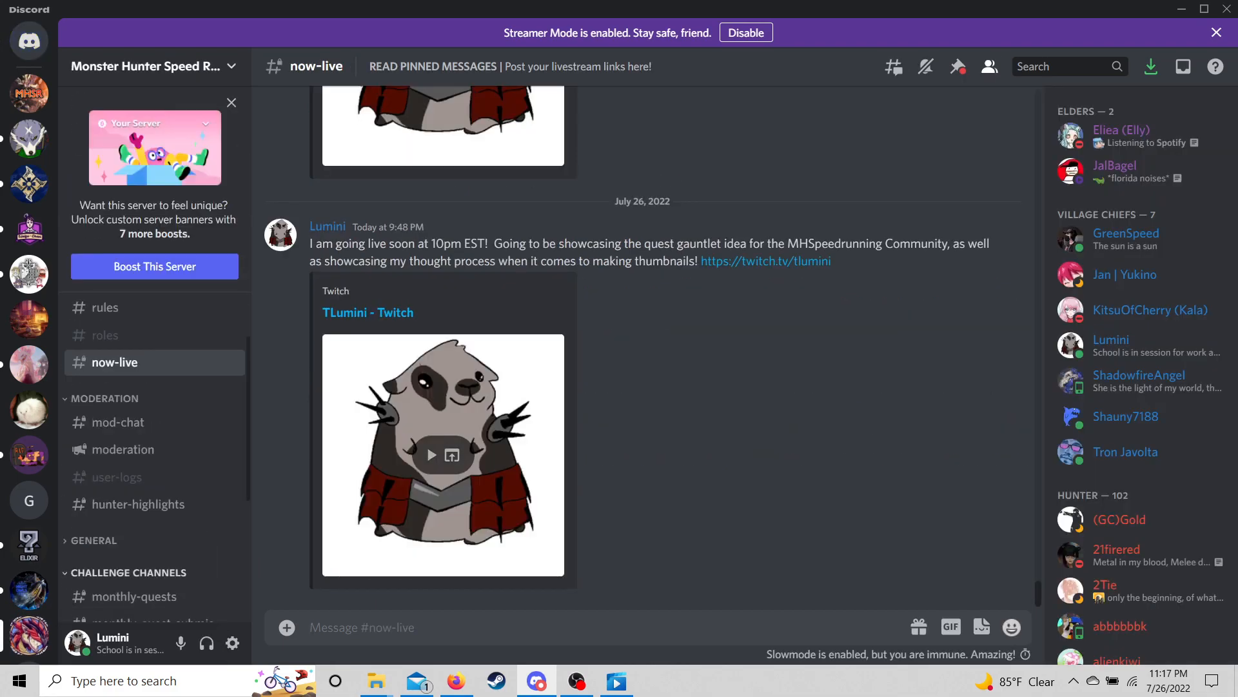
scroll(155, 477, "down", 4)
left_click(101, 477)
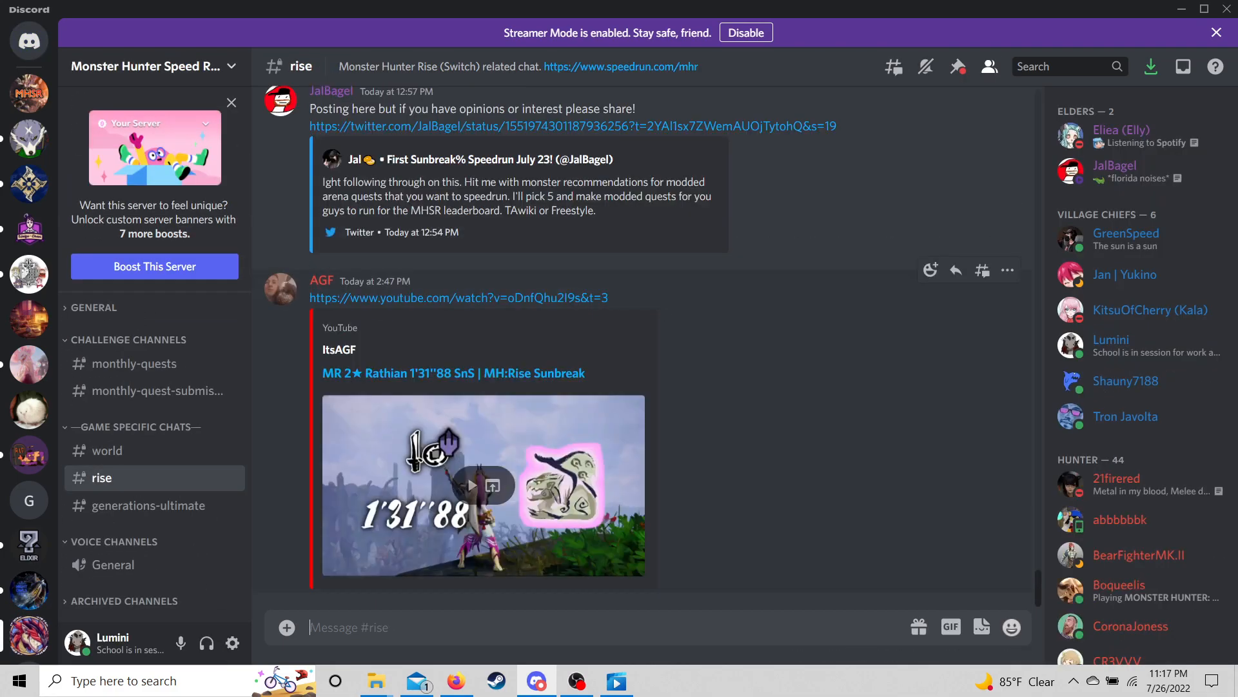
left_click(287, 627)
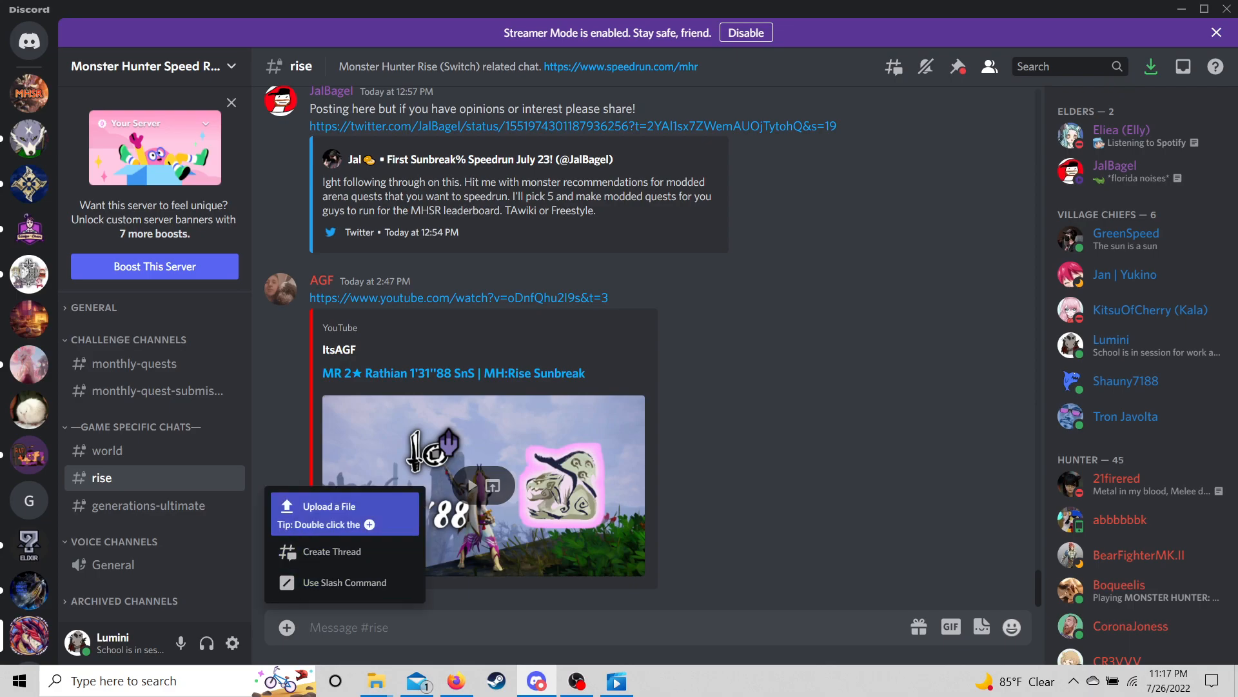
left_click(320, 506)
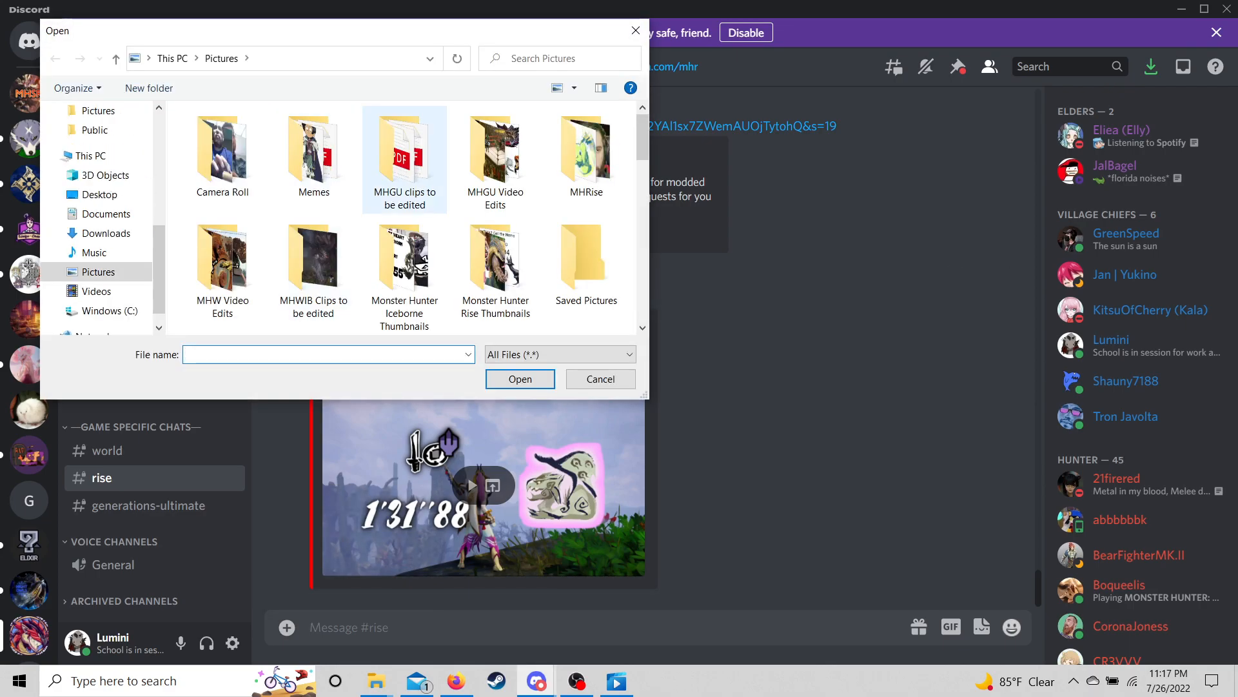
left_click(103, 233)
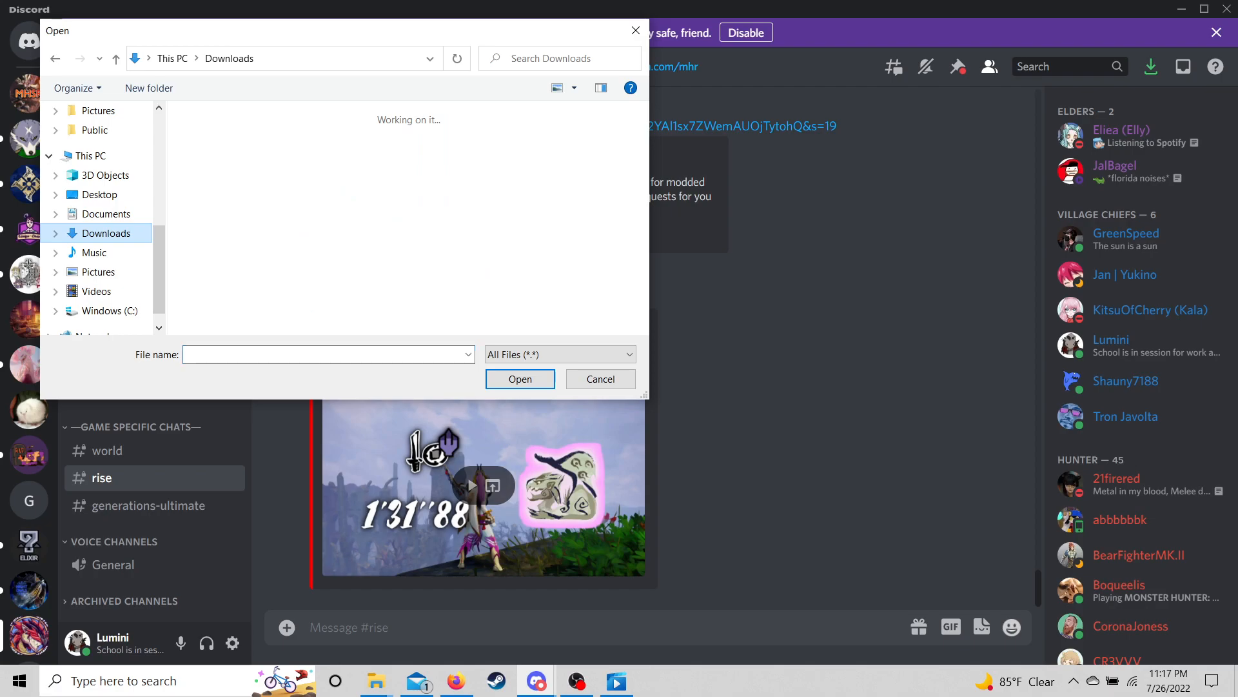
double_click(223, 180)
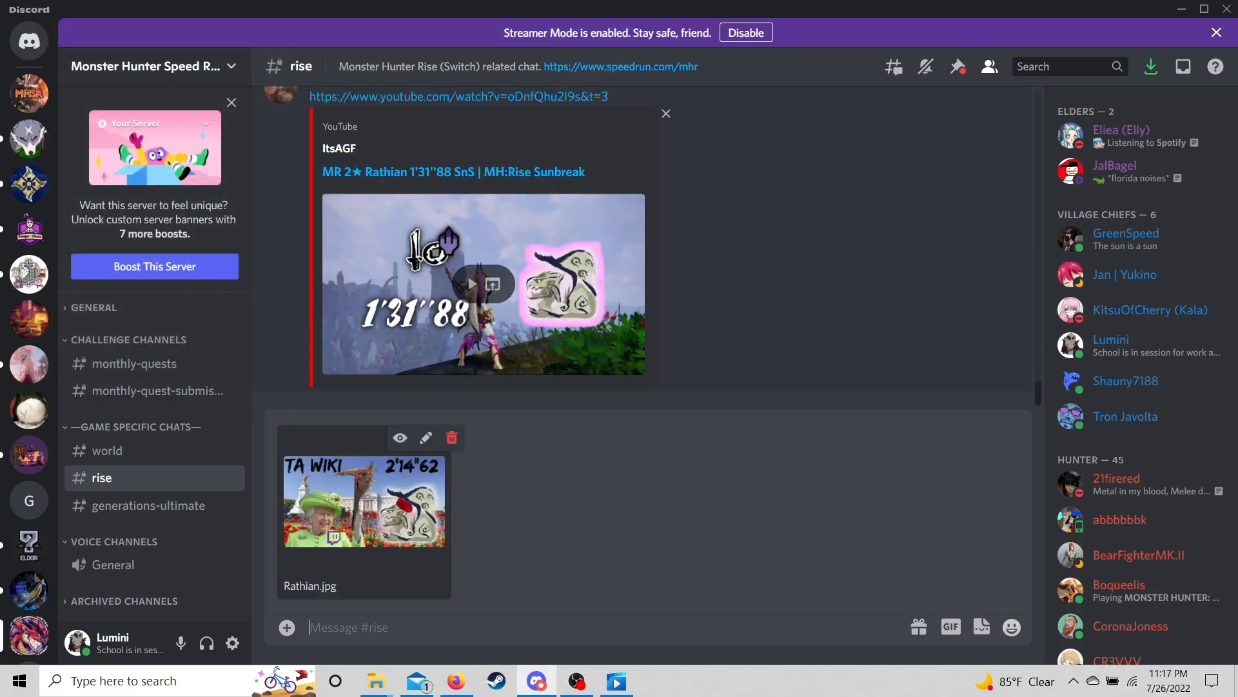
type("@jal")
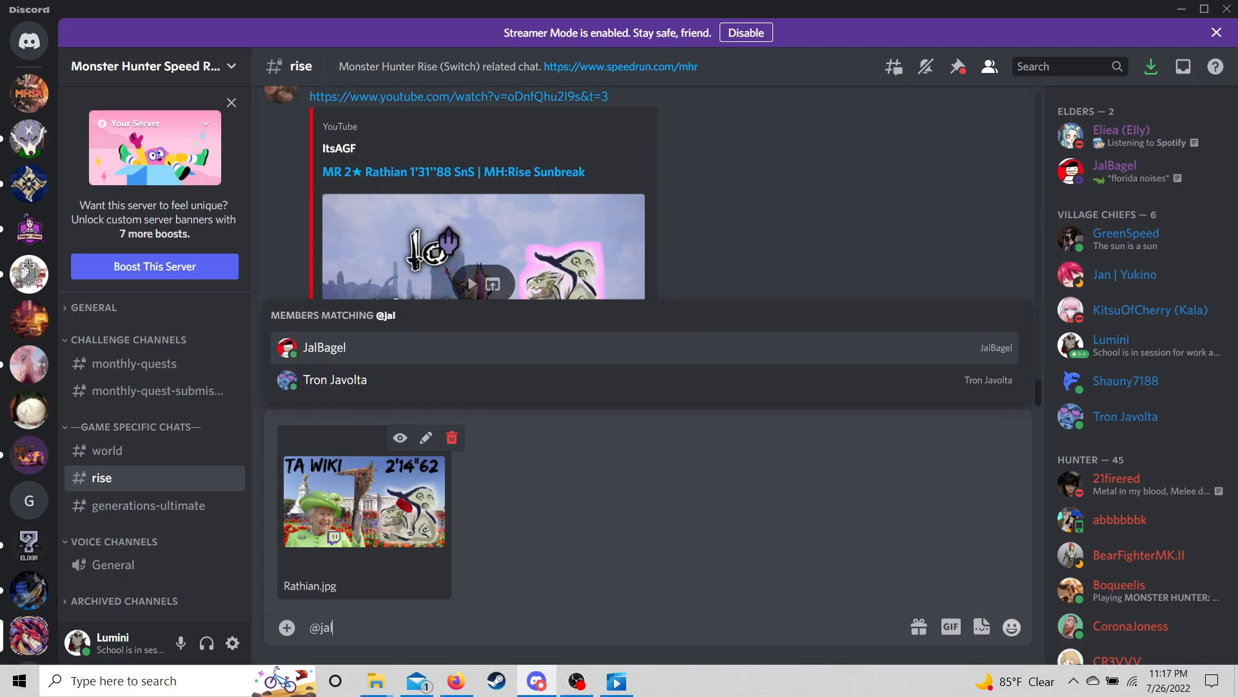
key("Return")
key("Return")
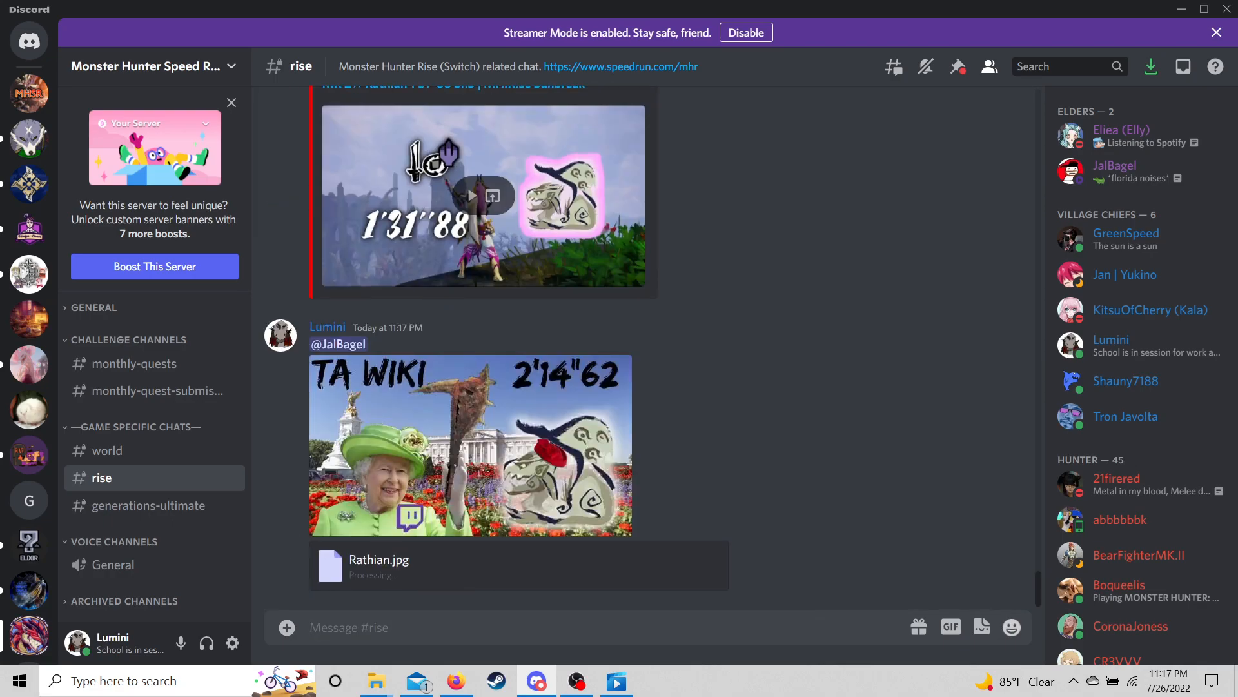